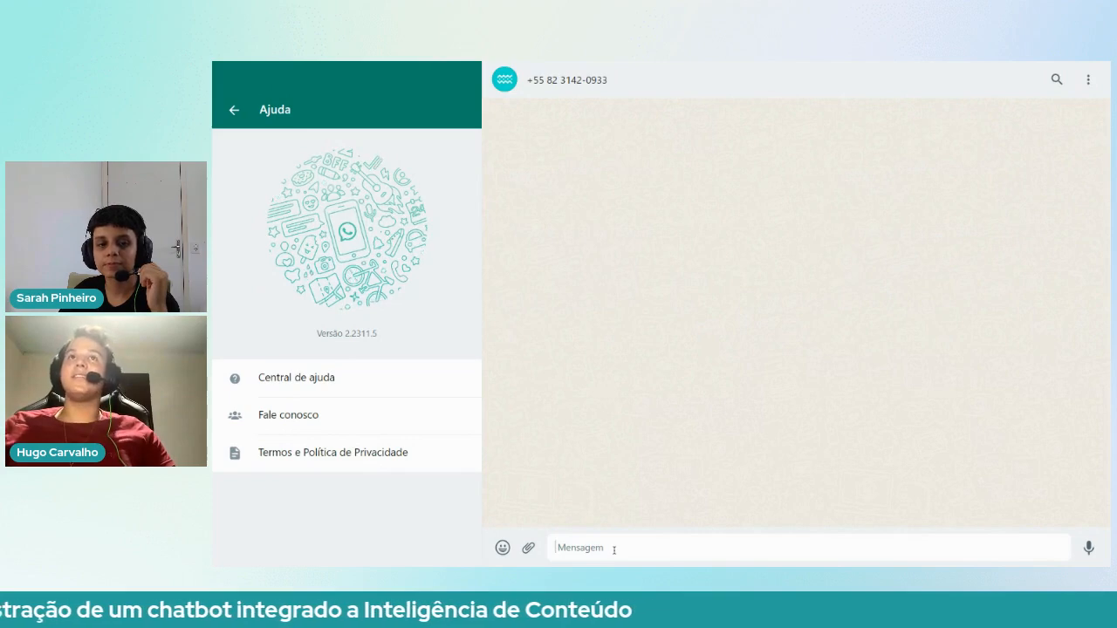
# Send the greeting "oi" to the chatbot in the open WhatsApp conversation.
pyautogui.write('ol')
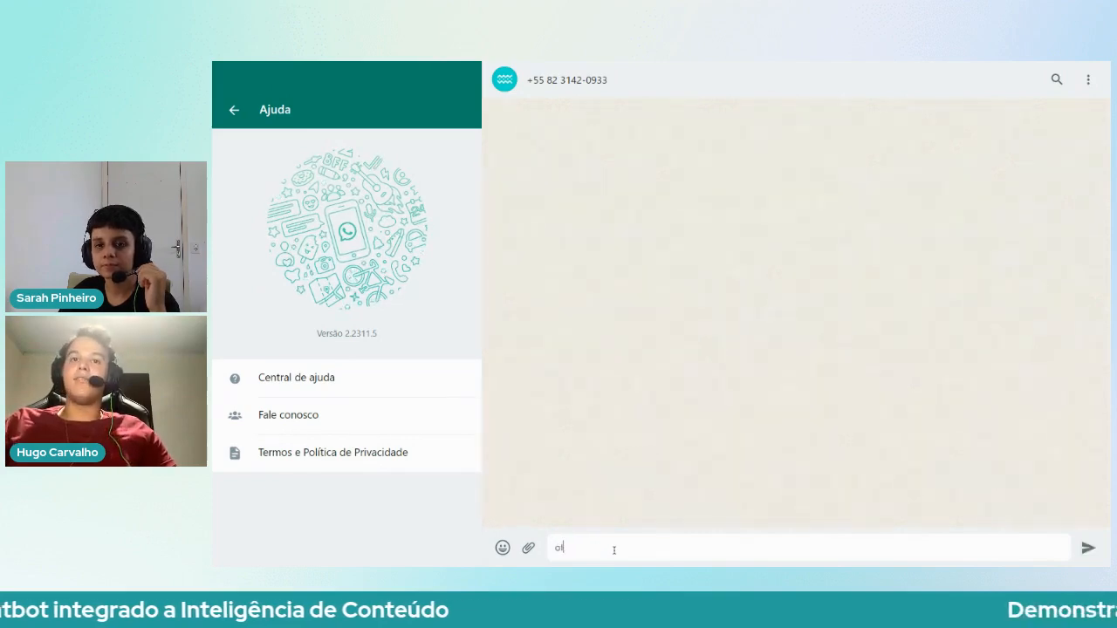
pyautogui.press('Return')
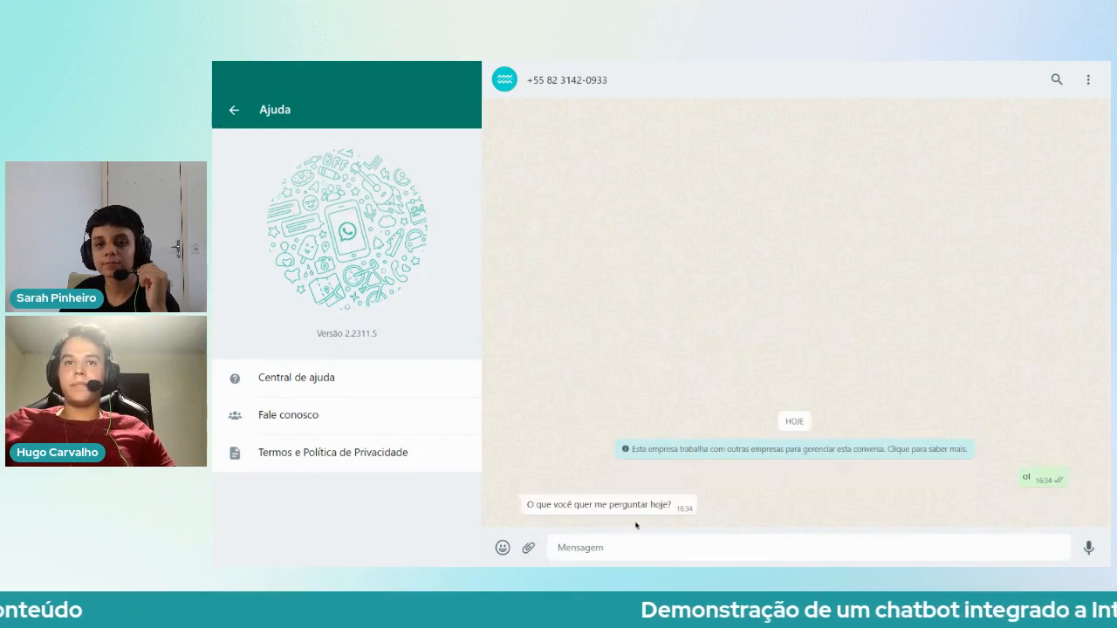
pyautogui.moveTo(670, 506); pyautogui.dragTo(557, 505)
# Ask the chatbot "O que é aquecimento global?".
pyautogui.click(613, 548)
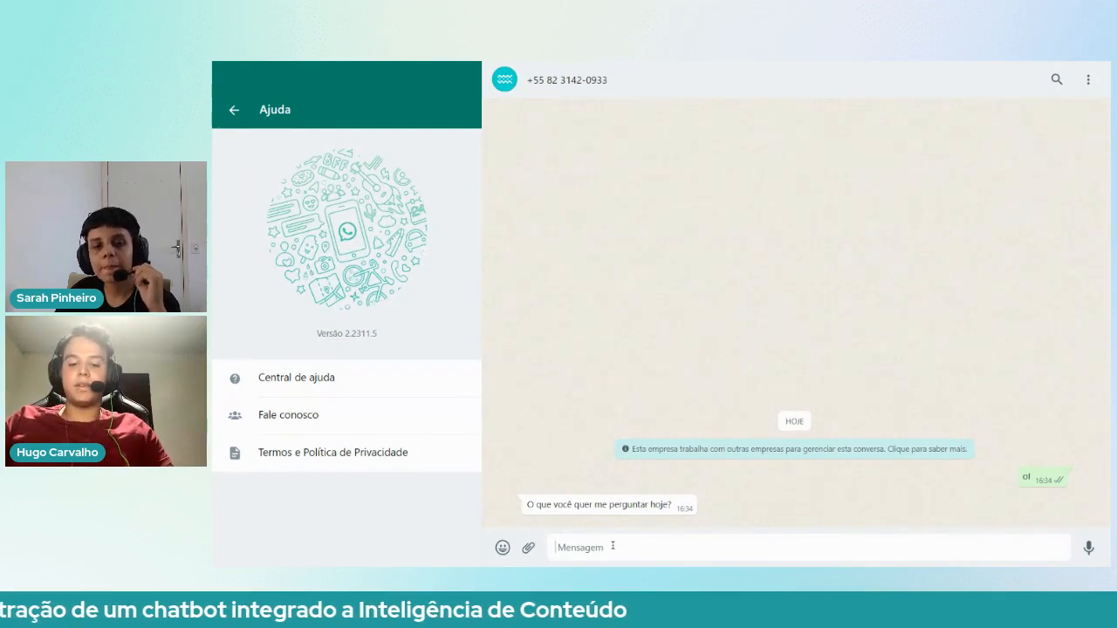
pyautogui.write('O que ')
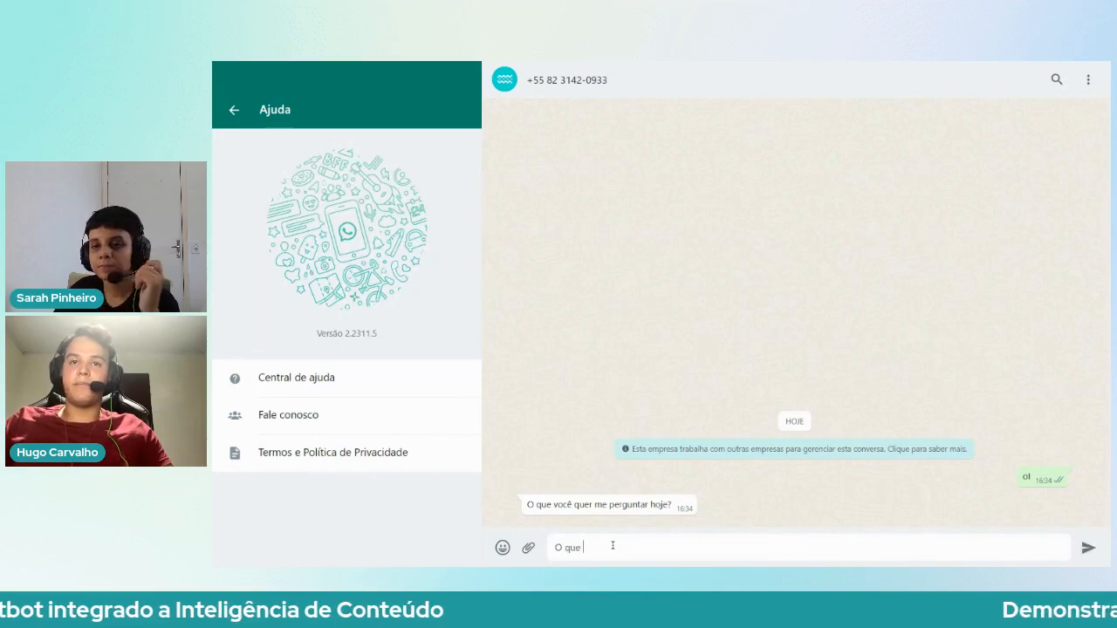
pyautogui.write('é aquelimento glo')
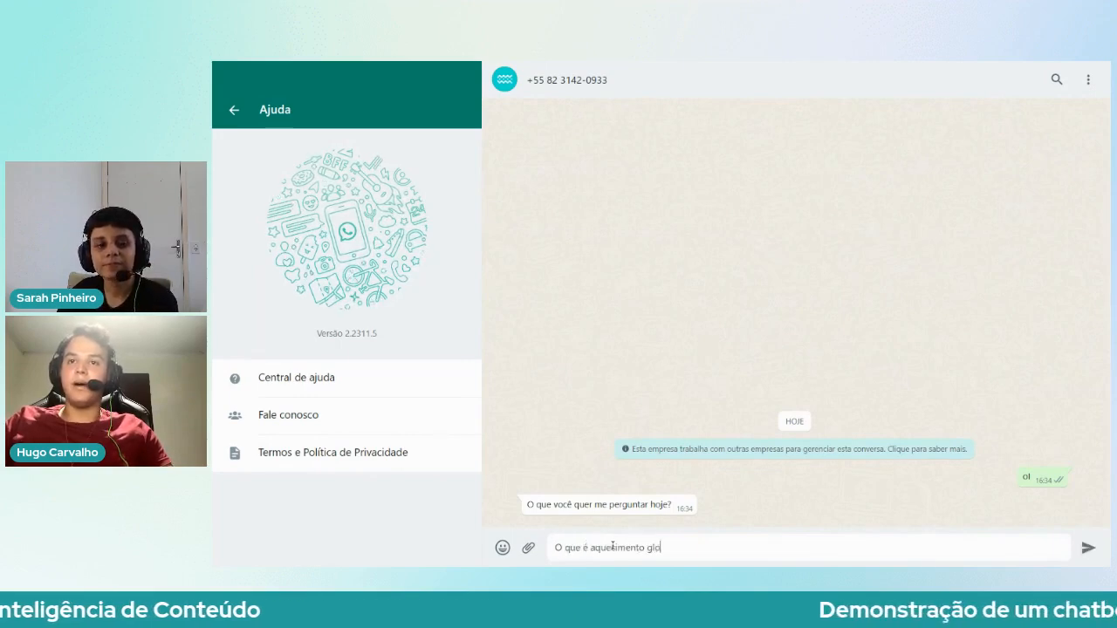
pyautogui.write('bal?')
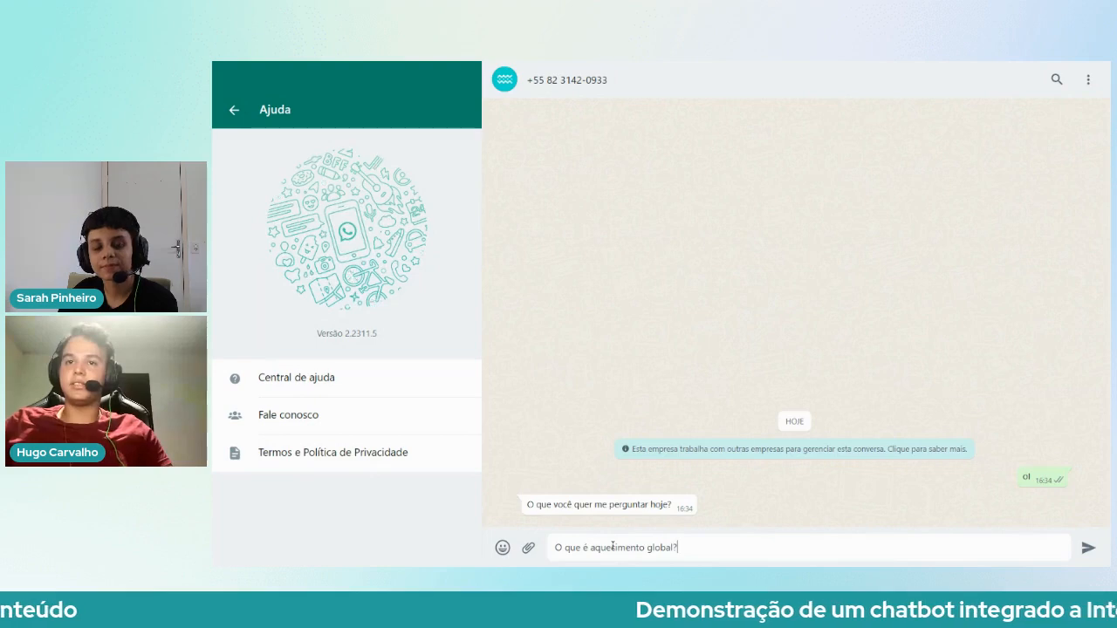
pyautogui.press('Return')
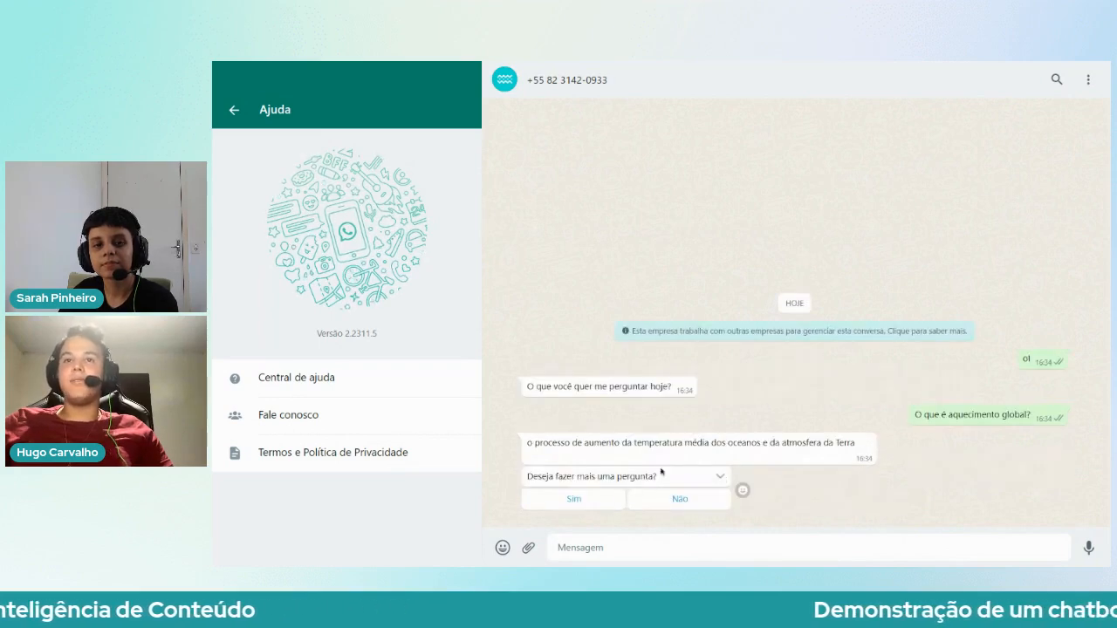
# Read the chatbot's answer about global warming and its follow-up question.
pyautogui.moveTo(751, 444); pyautogui.dragTo(855, 446)
pyautogui.click(853, 449)
pyautogui.moveTo(728, 478); pyautogui.dragTo(529, 473)
pyautogui.click(589, 446)
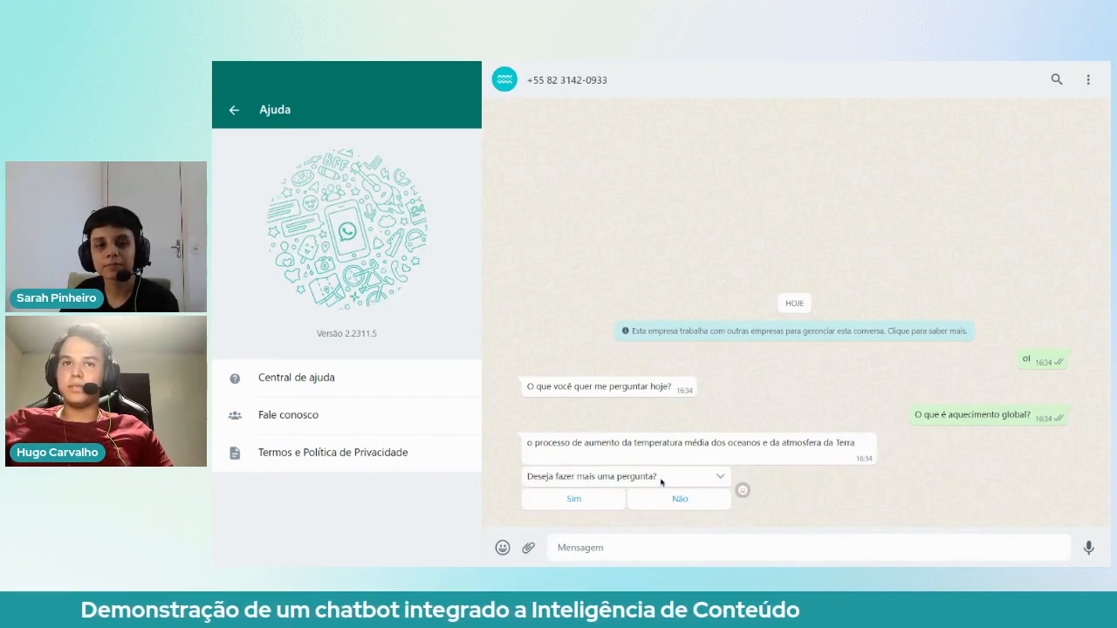
pyautogui.moveTo(661, 480); pyautogui.dragTo(562, 476)
pyautogui.click(562, 477)
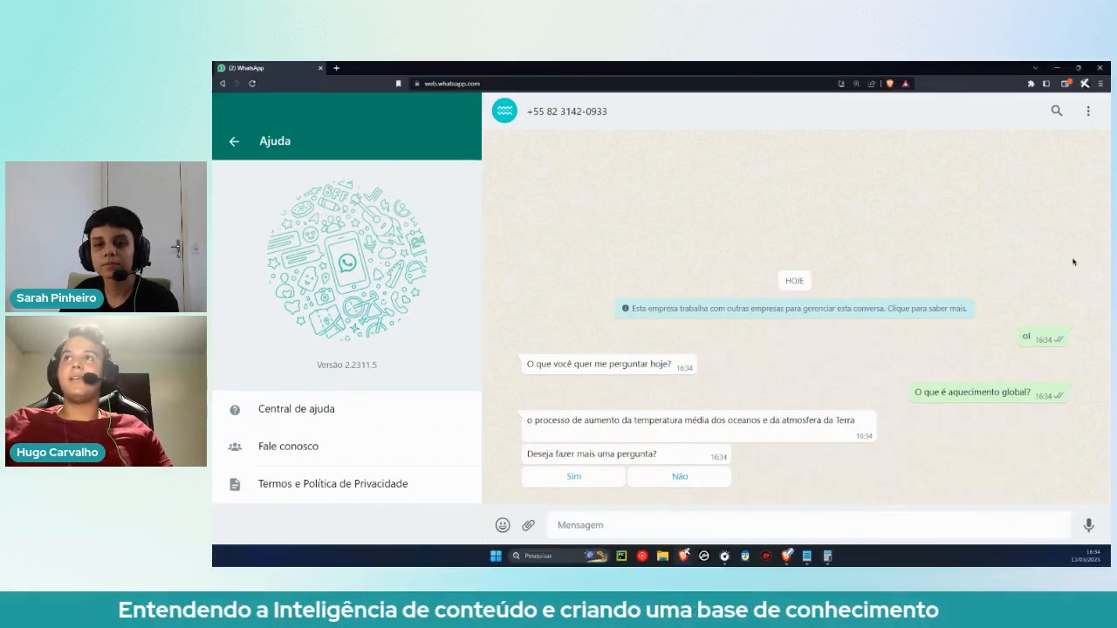
# Switch to the Weni Inteligência Artificial page, show it in full screen and start creating a new intelligence.
pyautogui.click(1057, 69)
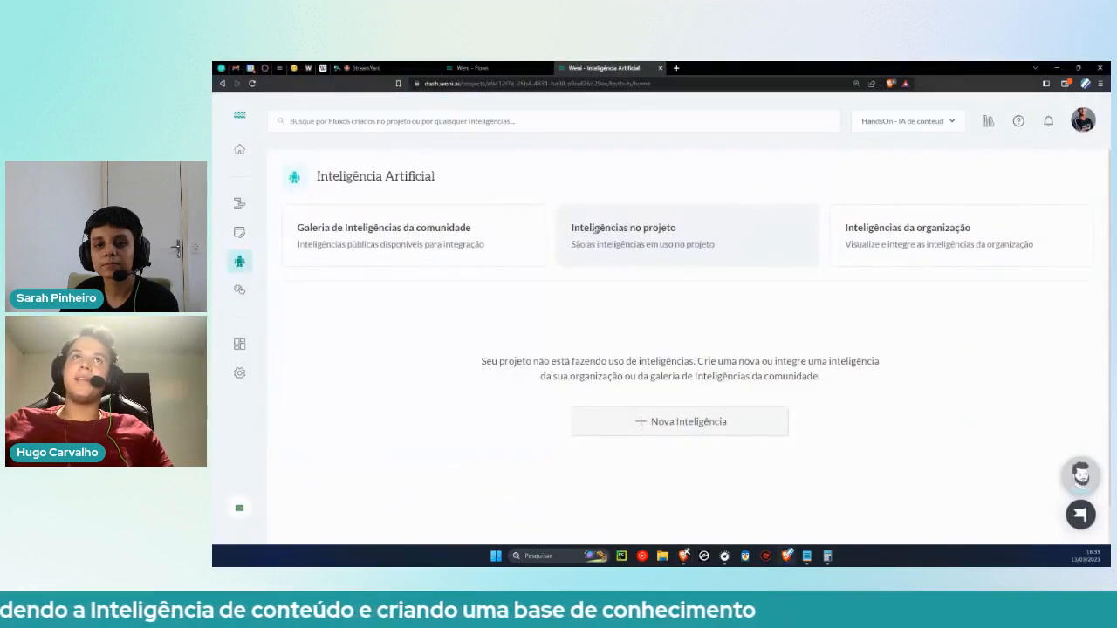
pyautogui.press('F11')
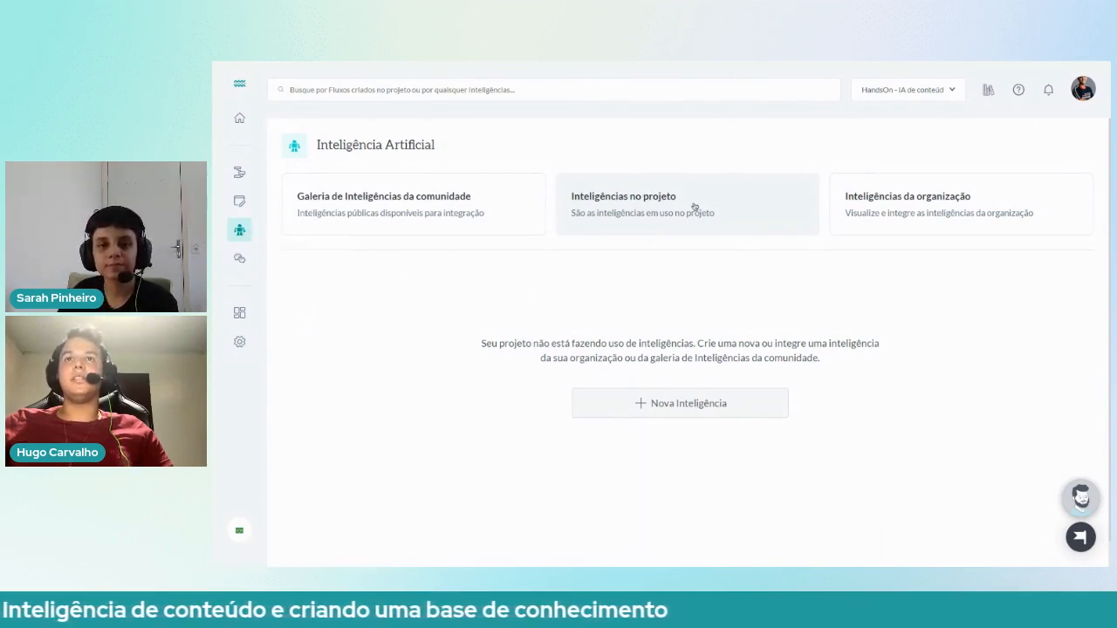
pyautogui.click(675, 407)
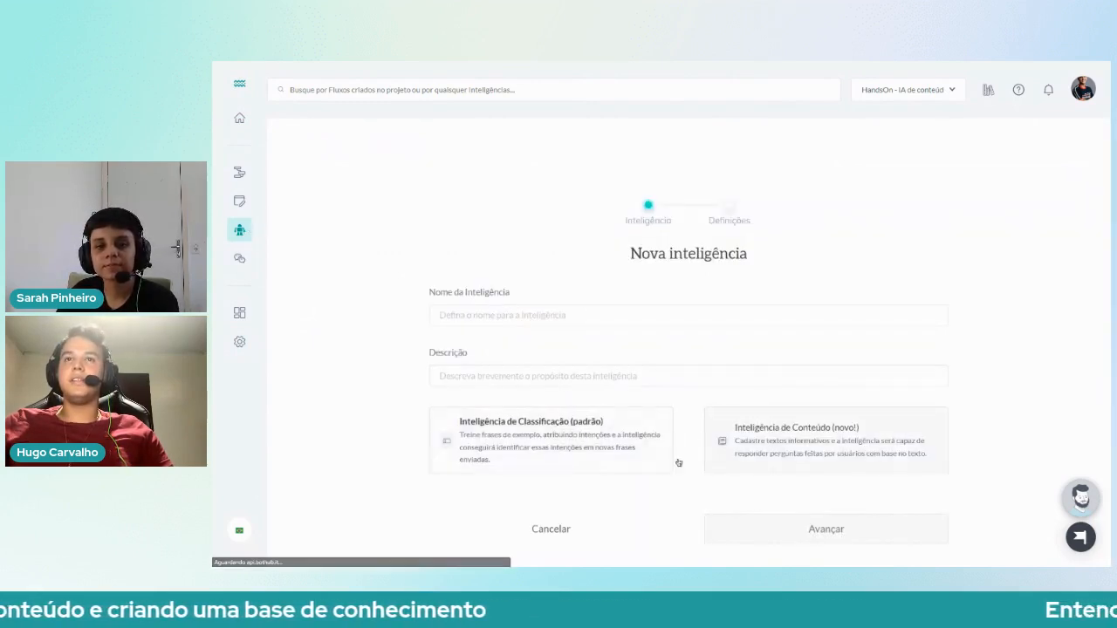
# Name the new intelligence "HandsOn - Aquecimento global".
pyautogui.click(492, 313)
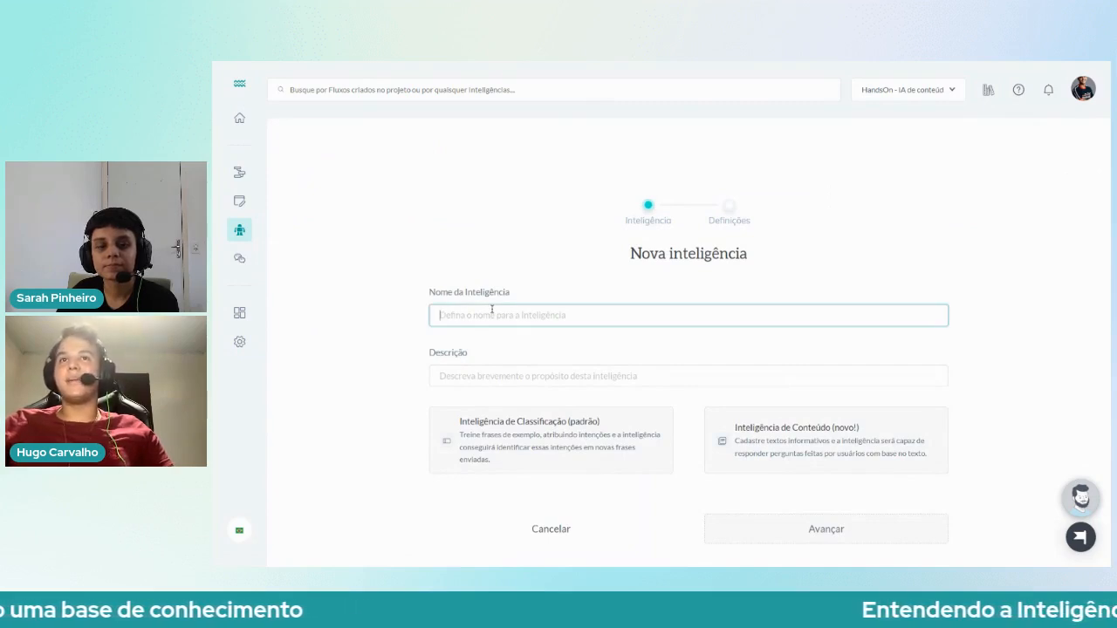
pyautogui.write('Han')
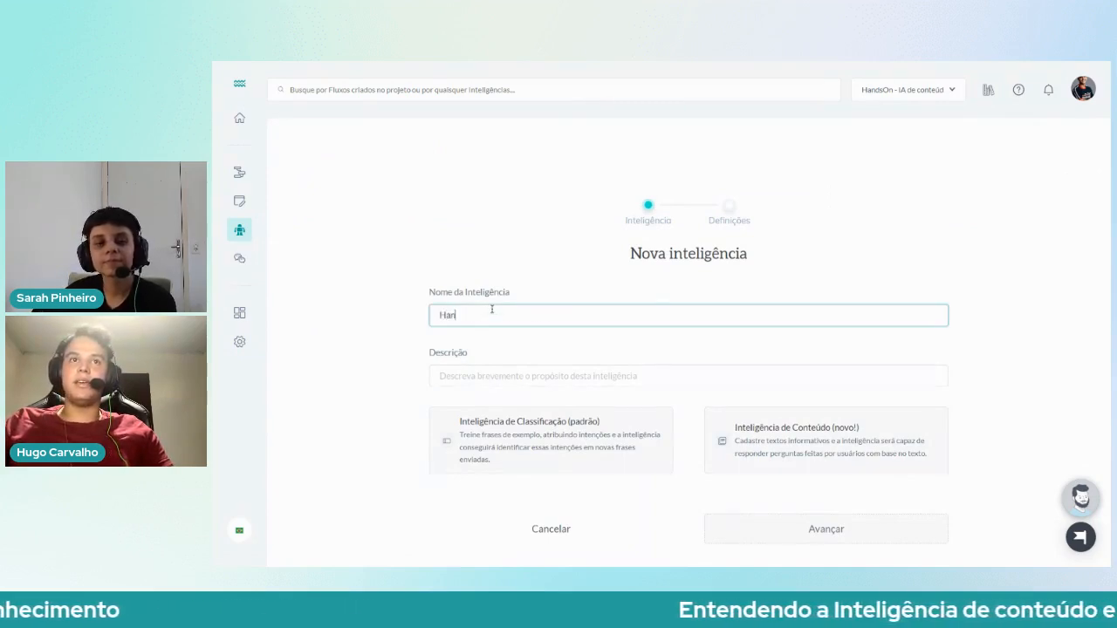
pyautogui.write('dsOn -')
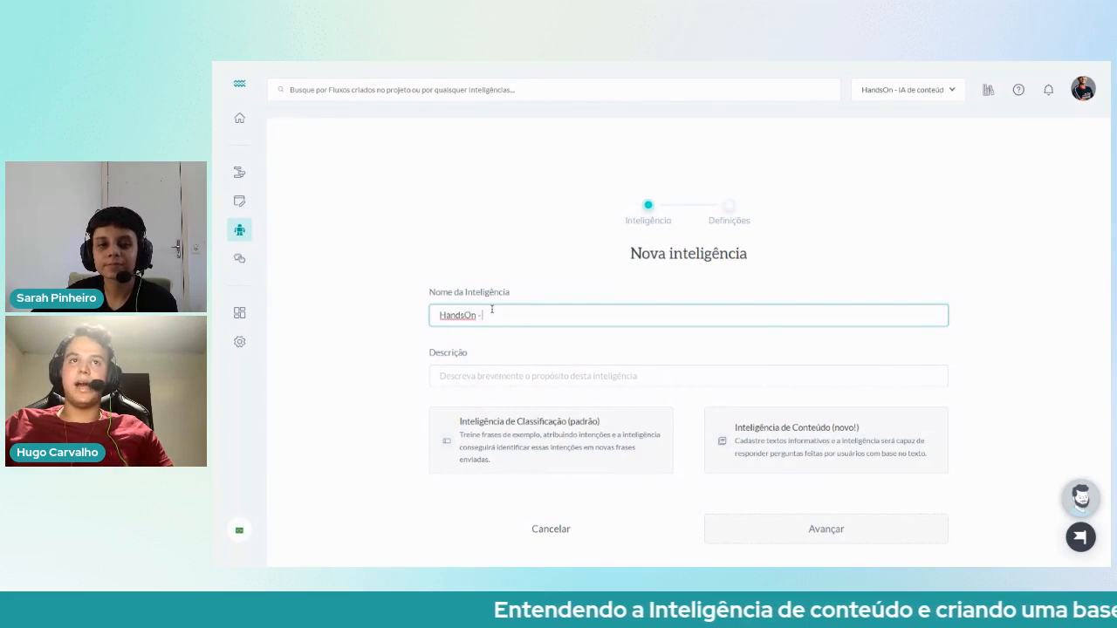
pyautogui.write(' Aqueci')
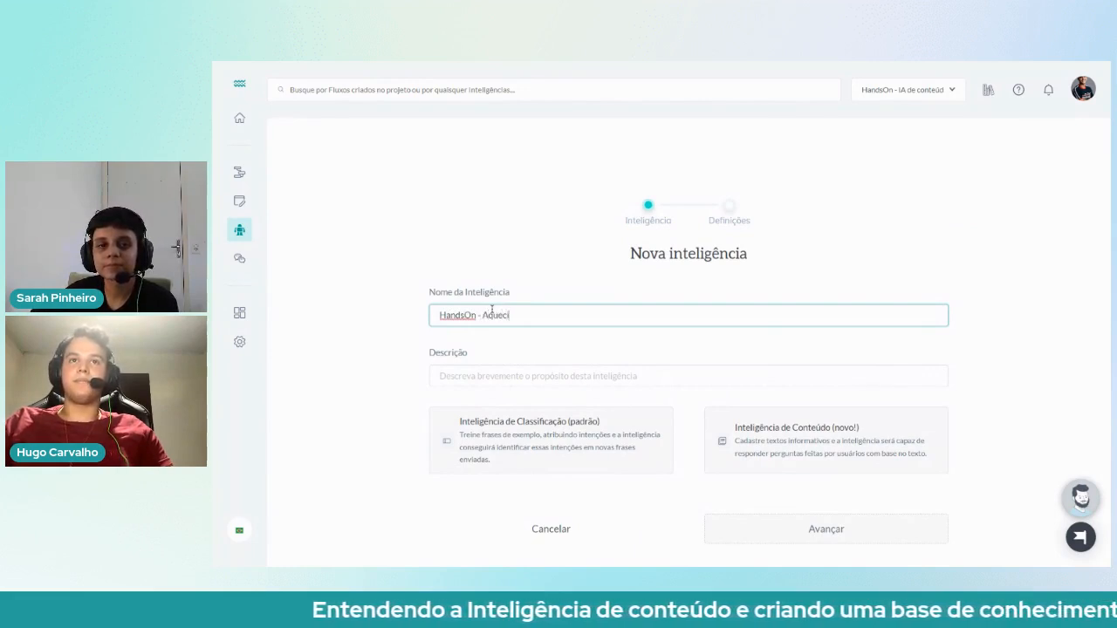
pyautogui.write('mento global')
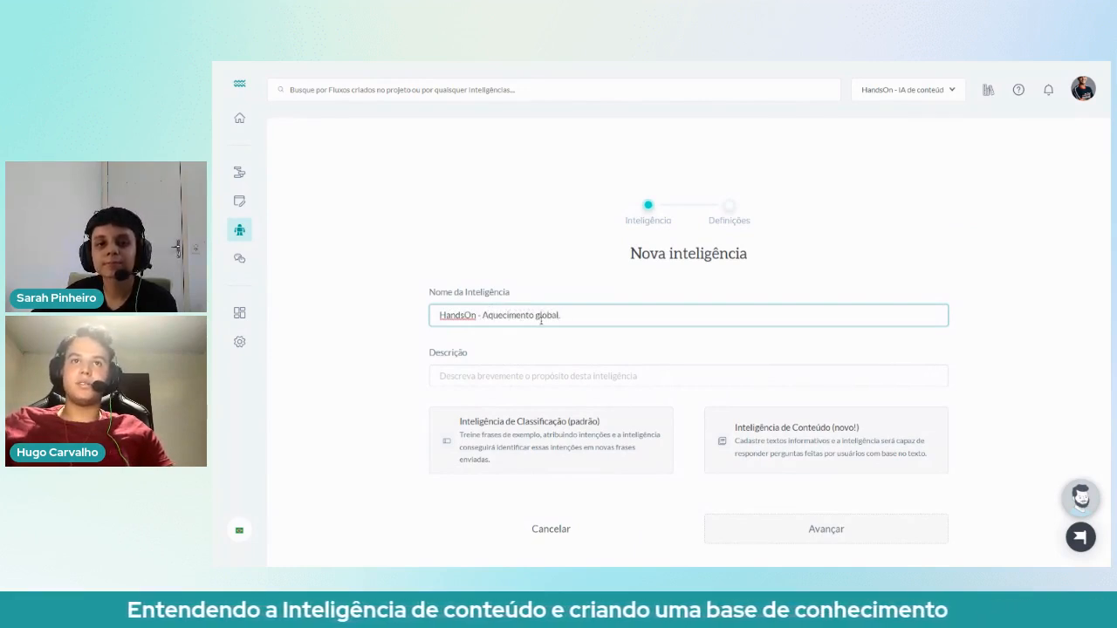
# Copy the intelligence's name into the description so that it reads "HandsOn - Aquecimento global.".
pyautogui.moveTo(571, 317); pyautogui.dragTo(364, 315)
pyautogui.hotkey('ctrl', 'c')
pyautogui.click(514, 376)
pyautogui.hotkey('ctrl', 'v')
pyautogui.write('.')
pyautogui.click(630, 397)
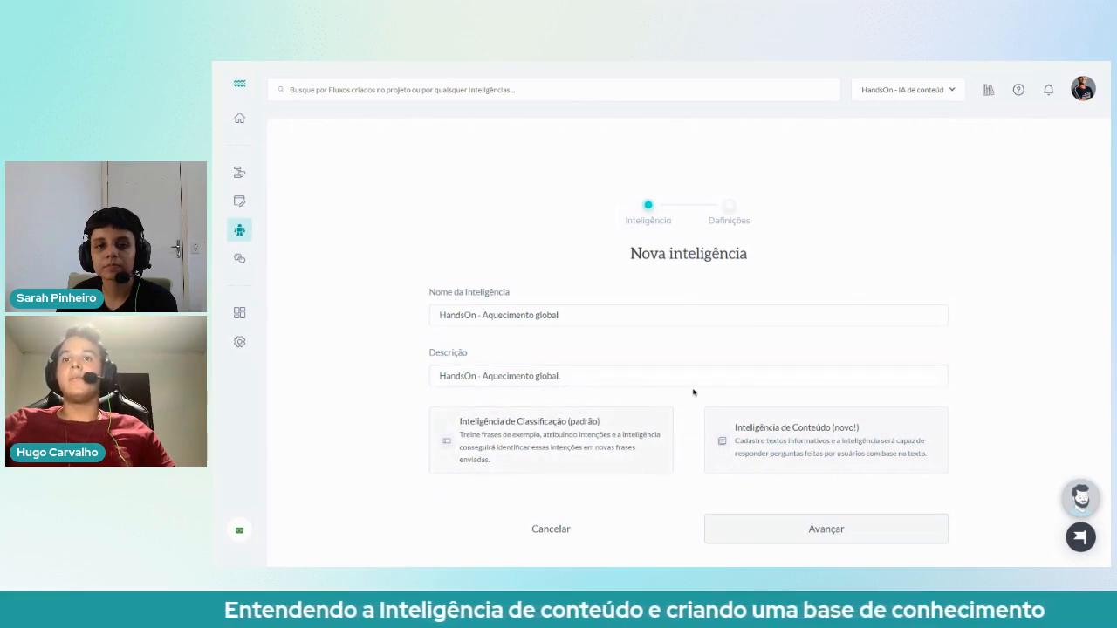
# Choose Inteligência de Conteúdo as the type, advance to the definitions and set the main language to Brazilian Portuguese.
pyautogui.click(889, 441)
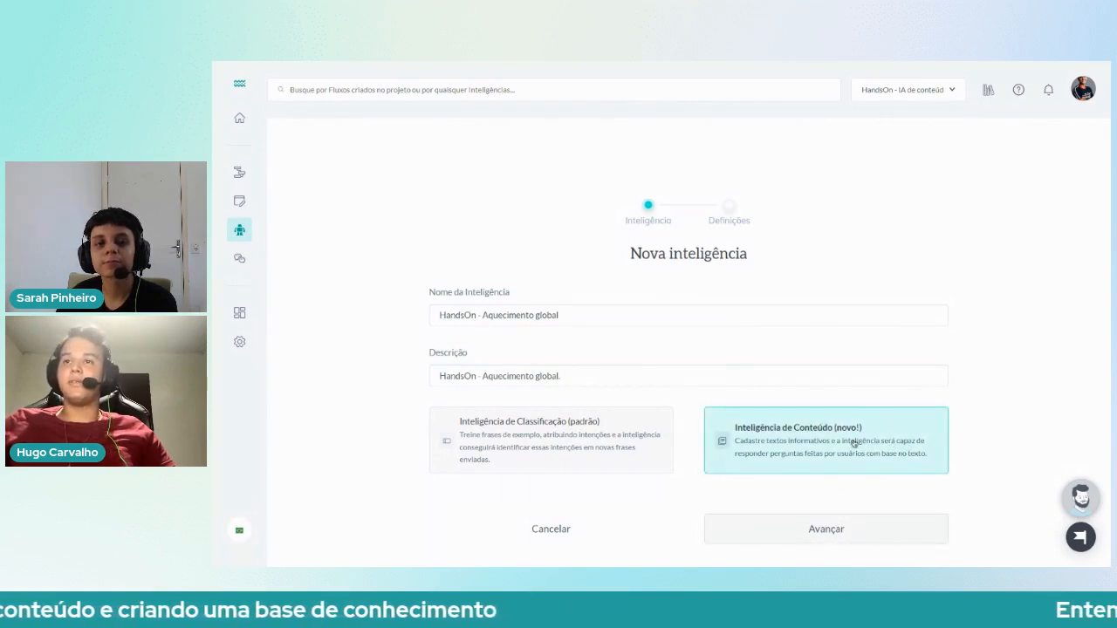
pyautogui.click(839, 529)
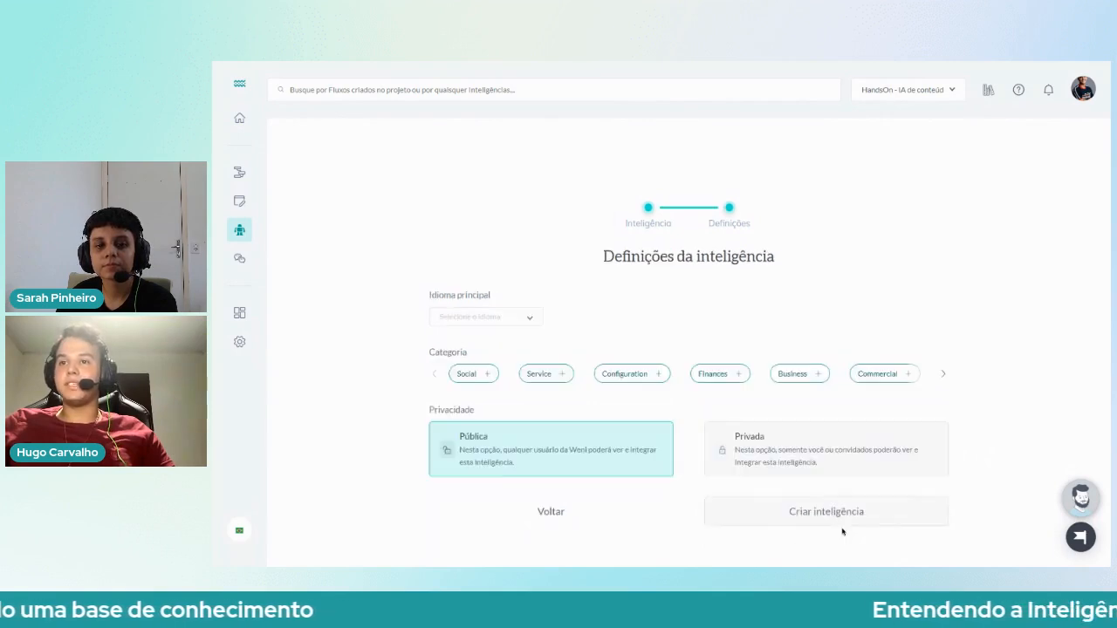
pyautogui.click(485, 317)
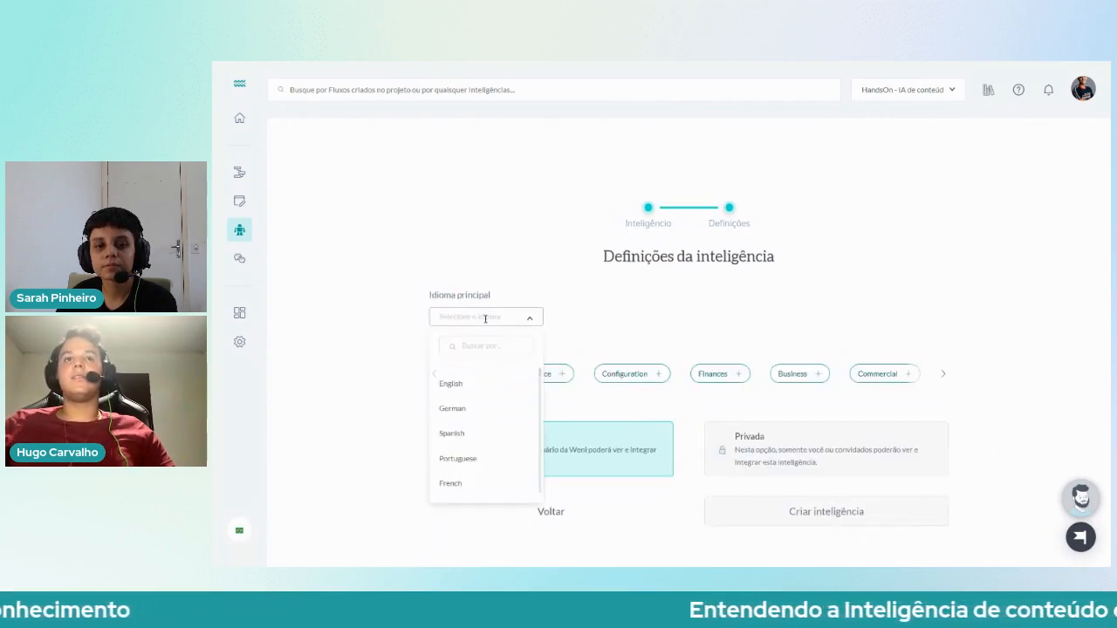
pyautogui.click(485, 349)
pyautogui.write('br')
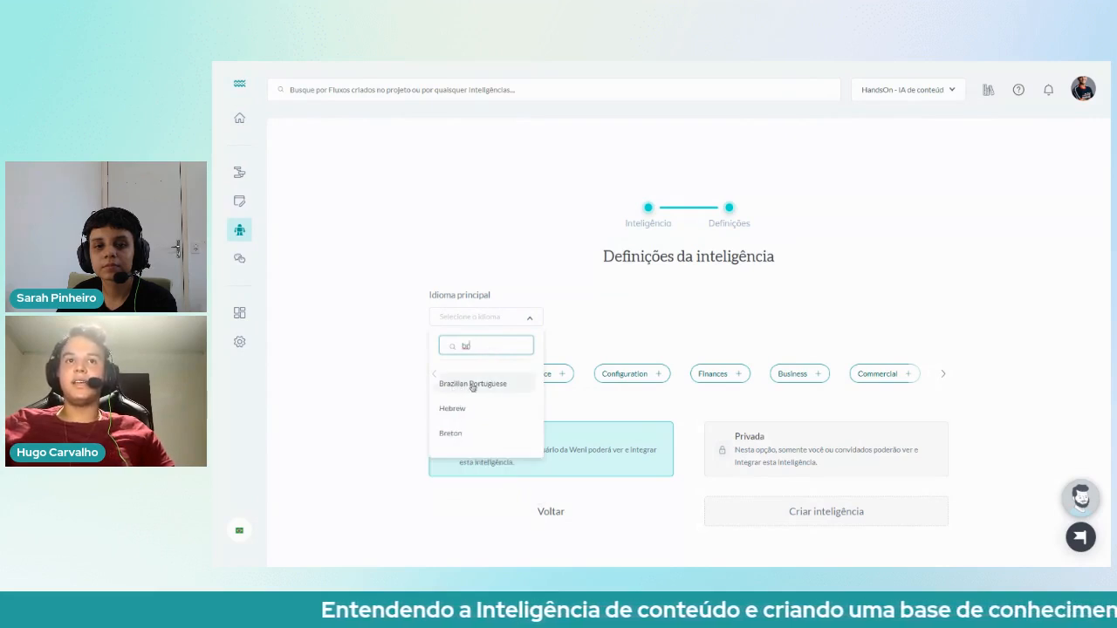
pyautogui.click(479, 385)
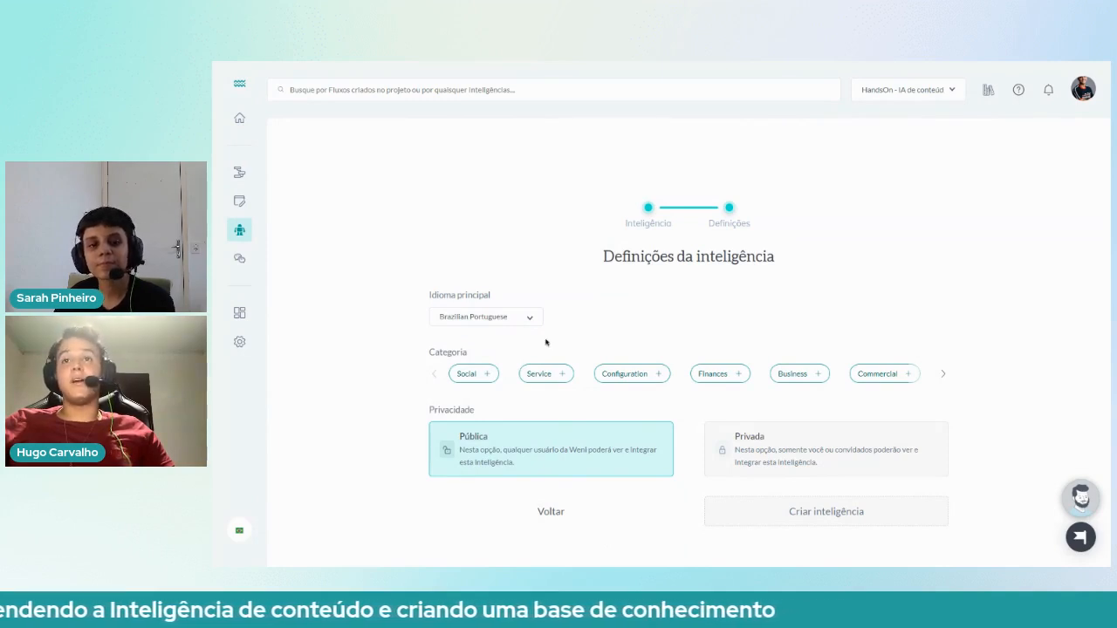
# Assign the categories Social, Education and Technology to the intelligence.
pyautogui.click(471, 374)
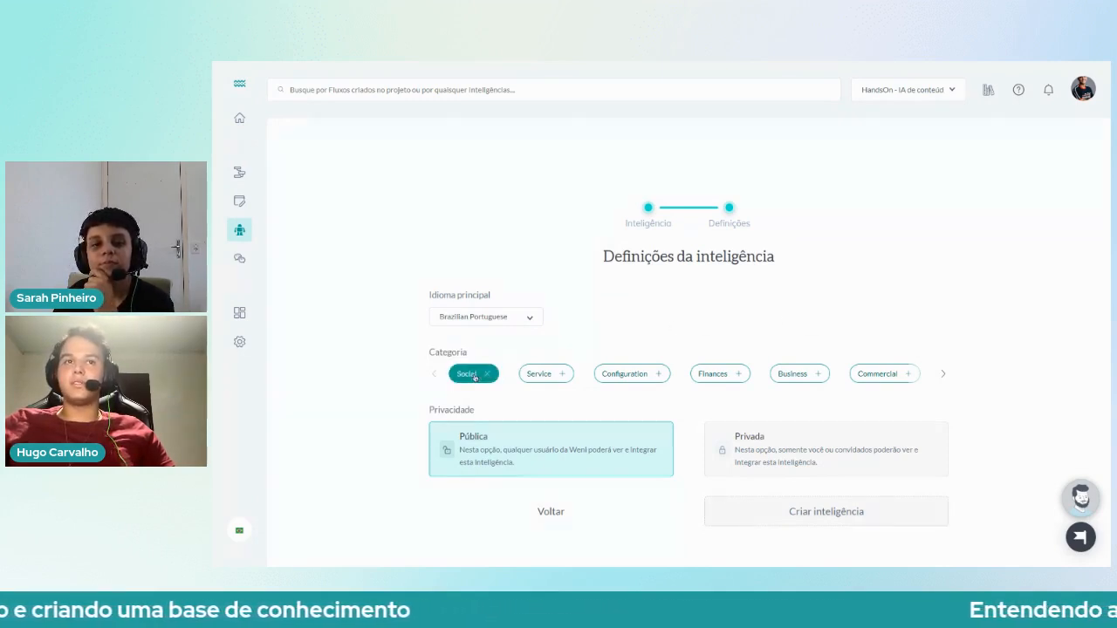
pyautogui.click(943, 374)
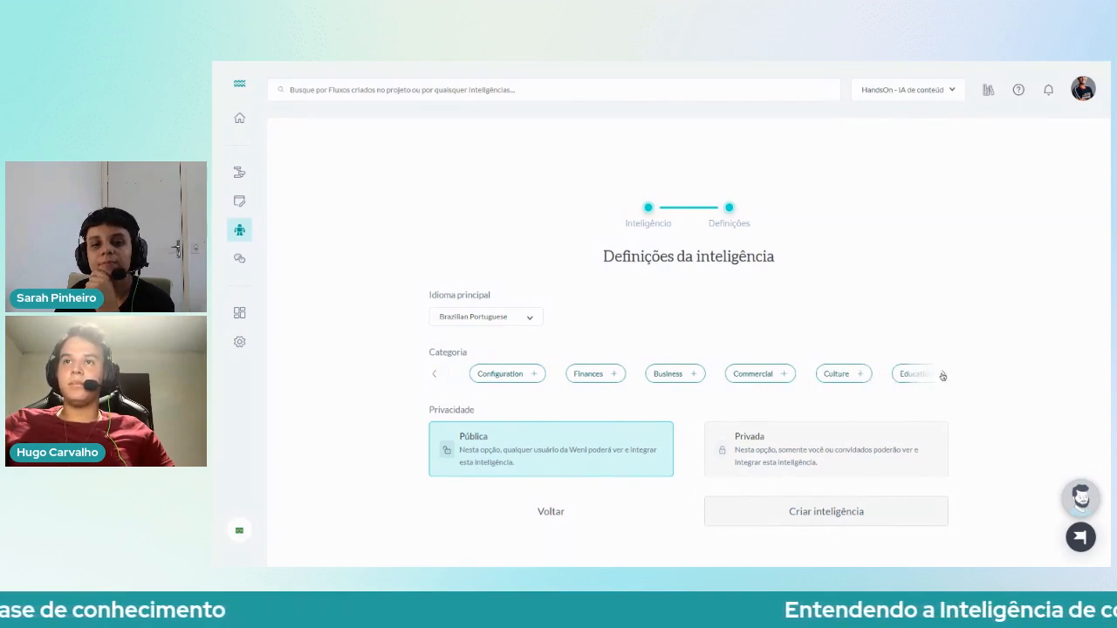
pyautogui.click(942, 374)
pyautogui.click(794, 375)
pyautogui.click(943, 375)
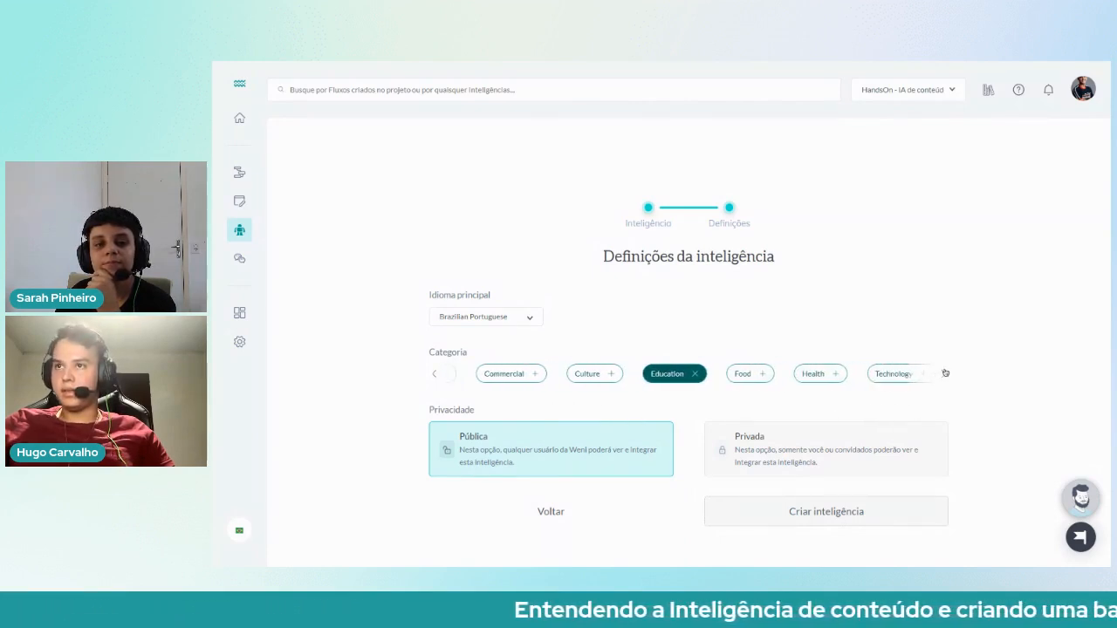
pyautogui.click(899, 378)
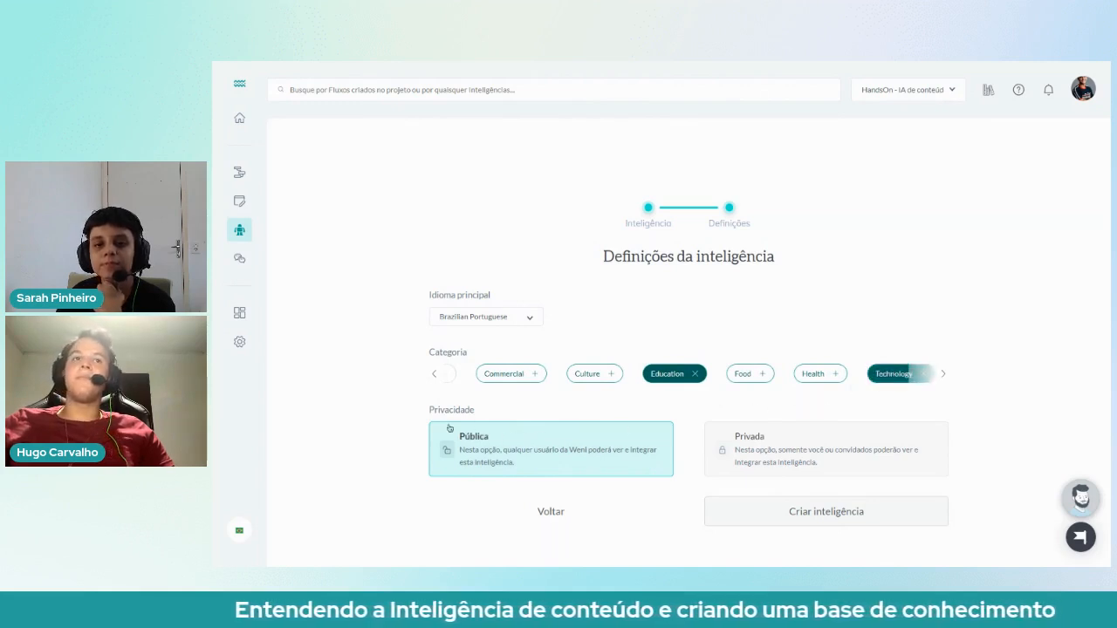
# Set the intelligence's privacy to Privada and create it.
pyautogui.moveTo(429, 412); pyautogui.dragTo(492, 412)
pyautogui.click(499, 413)
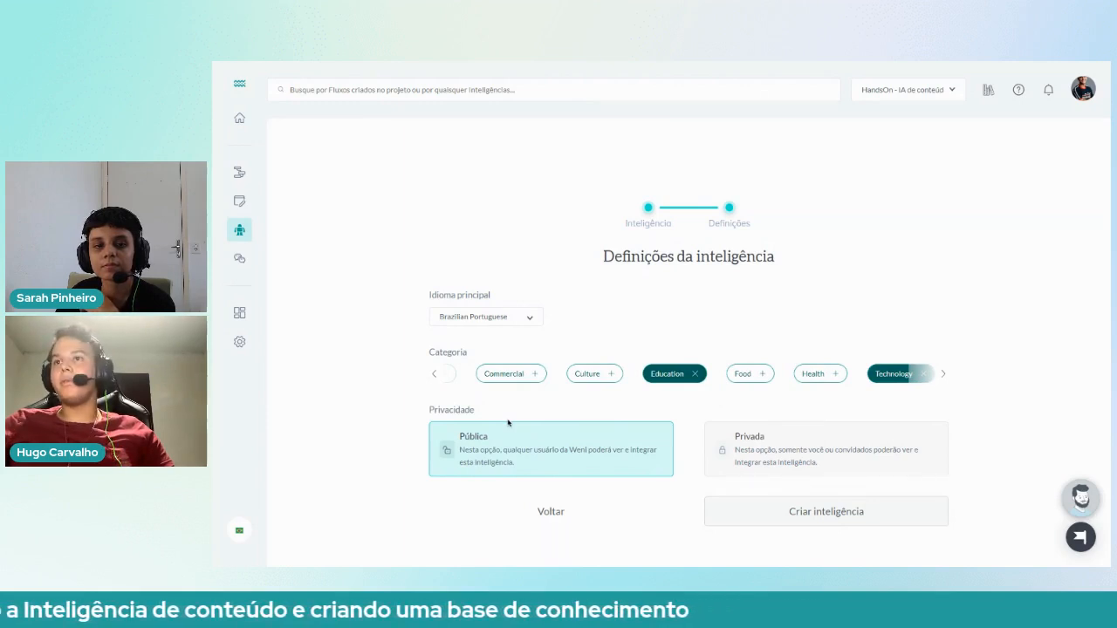
pyautogui.click(773, 448)
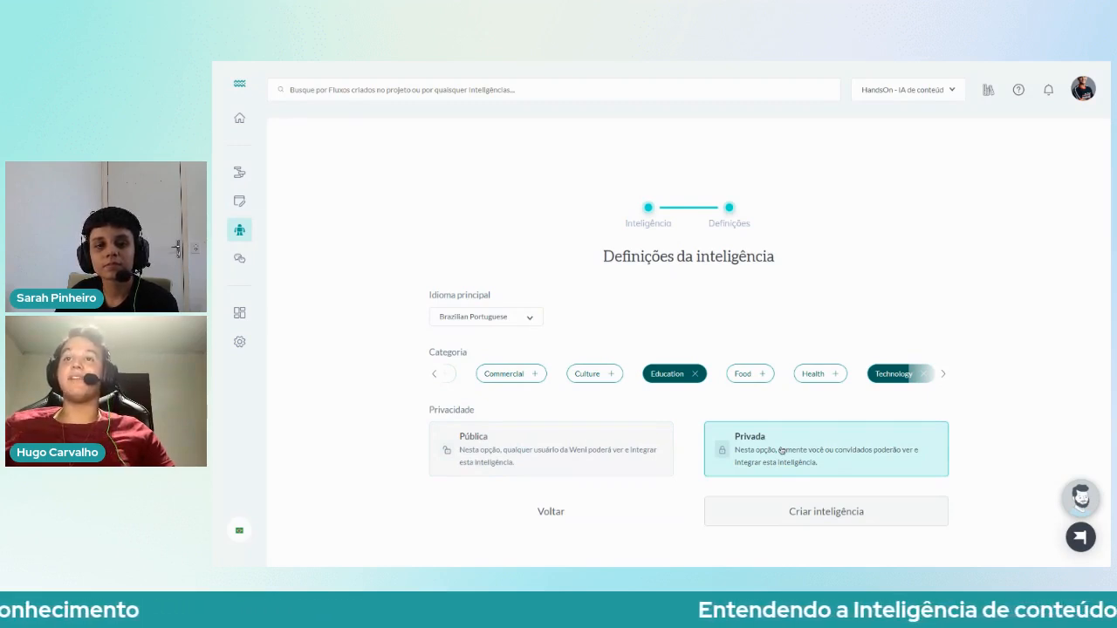
pyautogui.click(829, 517)
# Go to the newly created intelligence and add a new knowledge base to it.
pyautogui.moveTo(558, 362); pyautogui.dragTo(791, 376)
pyautogui.click(674, 361)
pyautogui.moveTo(546, 353); pyautogui.dragTo(778, 377)
pyautogui.click(793, 379)
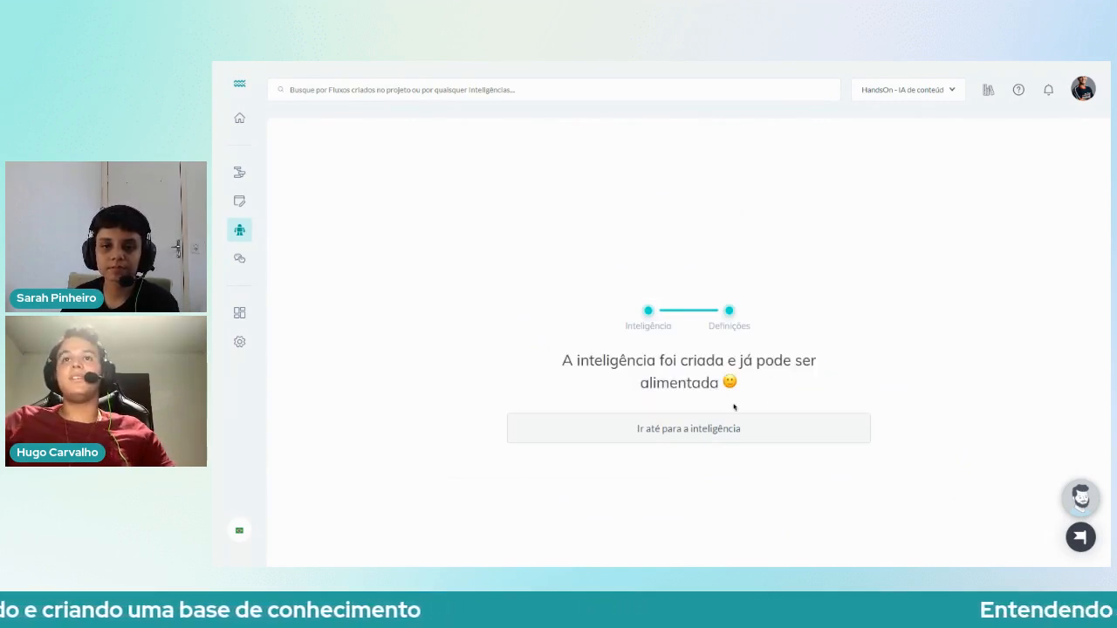
pyautogui.click(676, 430)
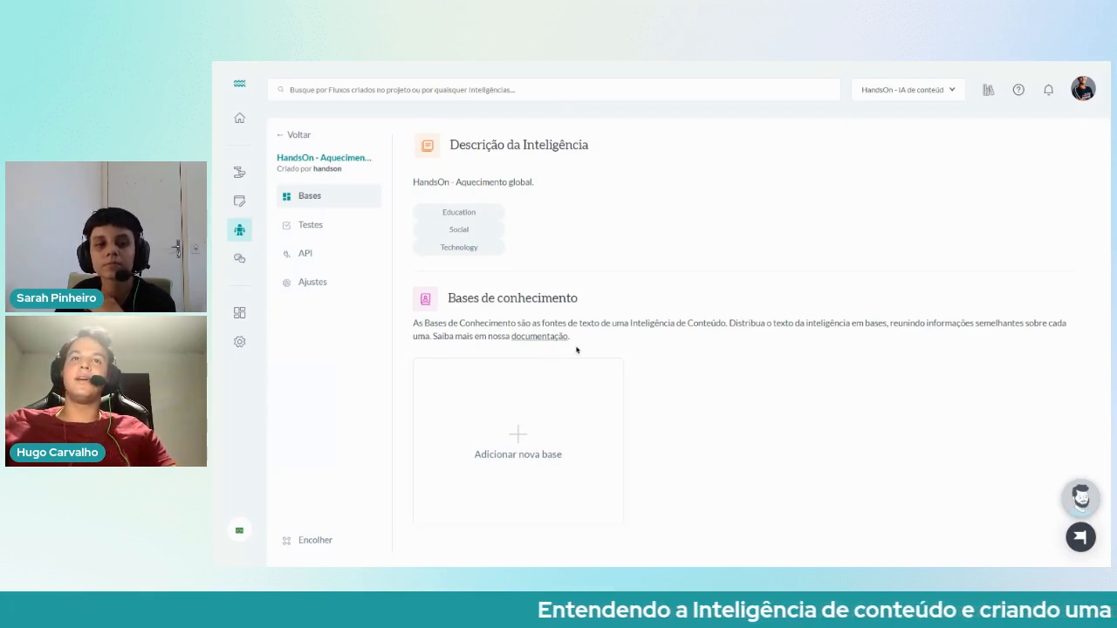
pyautogui.click(556, 396)
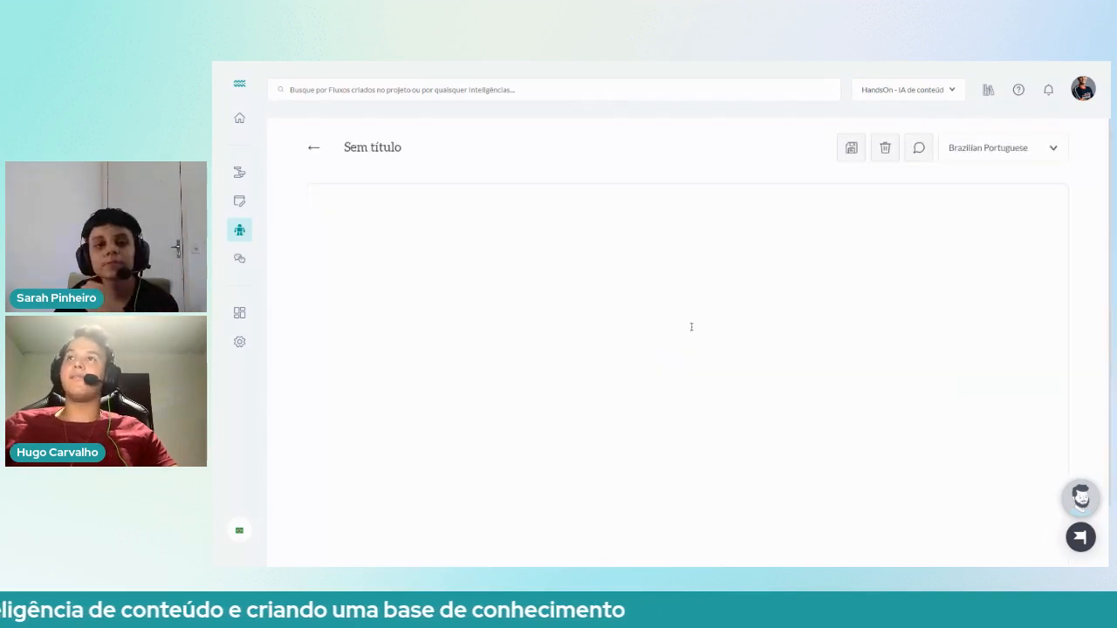
# Replace the knowledge base's default title with "Aquecimento global" and place the cursor in its empty text area.
pyautogui.click(395, 148)
pyautogui.doubleClick(391, 147)
pyautogui.press('BackSpace')
pyautogui.press('BackSpace')
pyautogui.press('BackSpace')
pyautogui.press('BackSpace')
pyautogui.press('BackSpace')
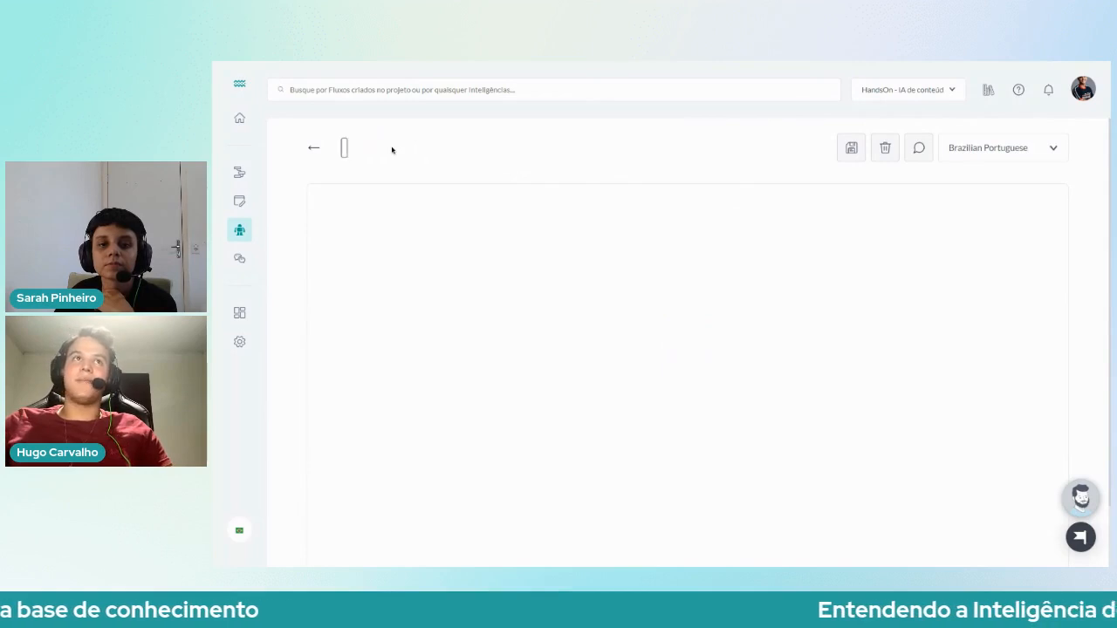
pyautogui.write('Aqueci')
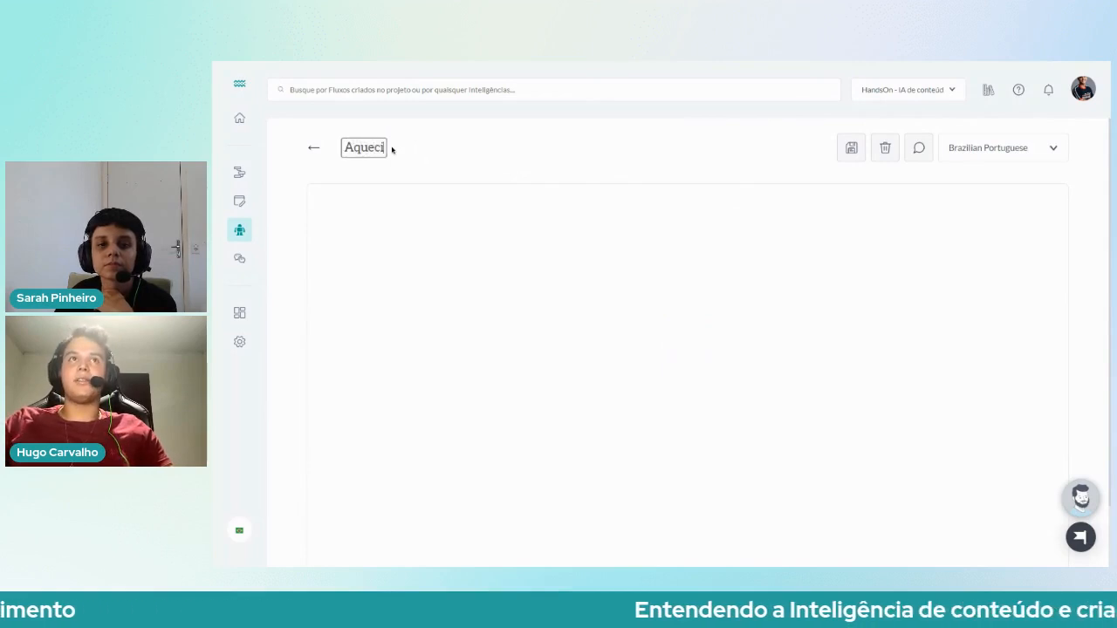
pyautogui.write('mento global')
pyautogui.click(665, 289)
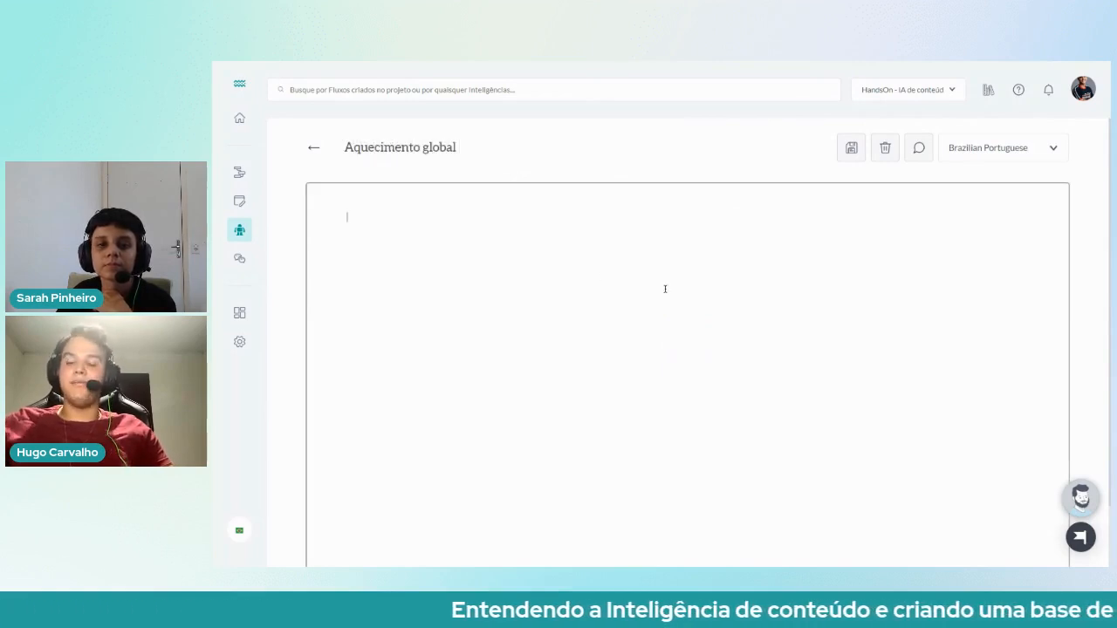
# Leave full screen, go to the Wikipedia article "Aquecimento global" and copy all of its introductory paragraphs.
pyautogui.press('F11')
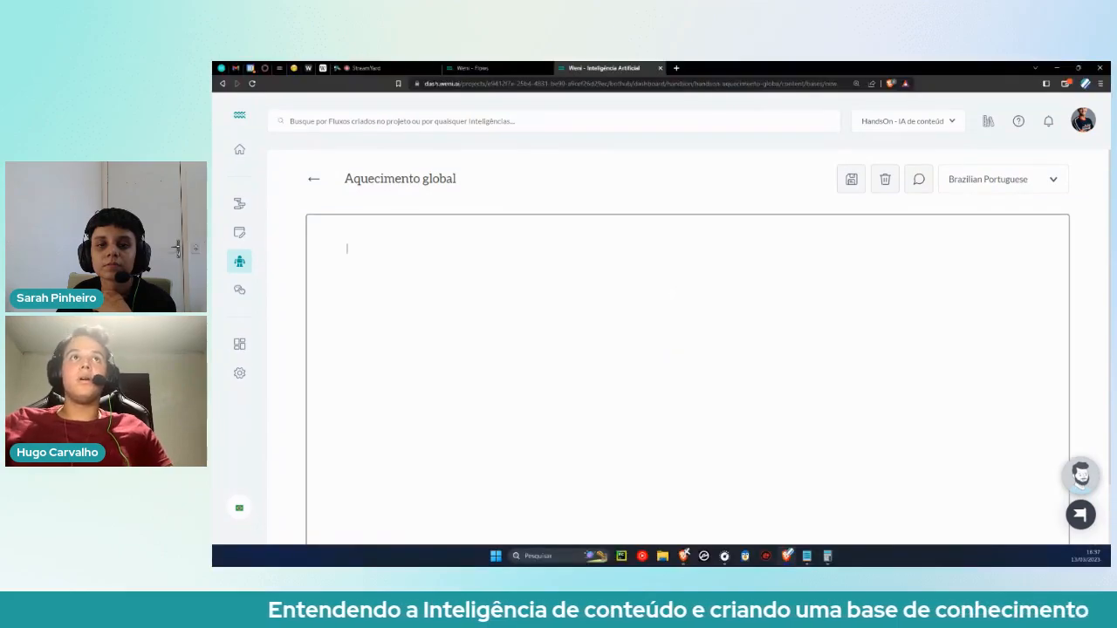
pyautogui.click(324, 68)
pyautogui.click(594, 222)
pyautogui.scroll(15, 616, 185)
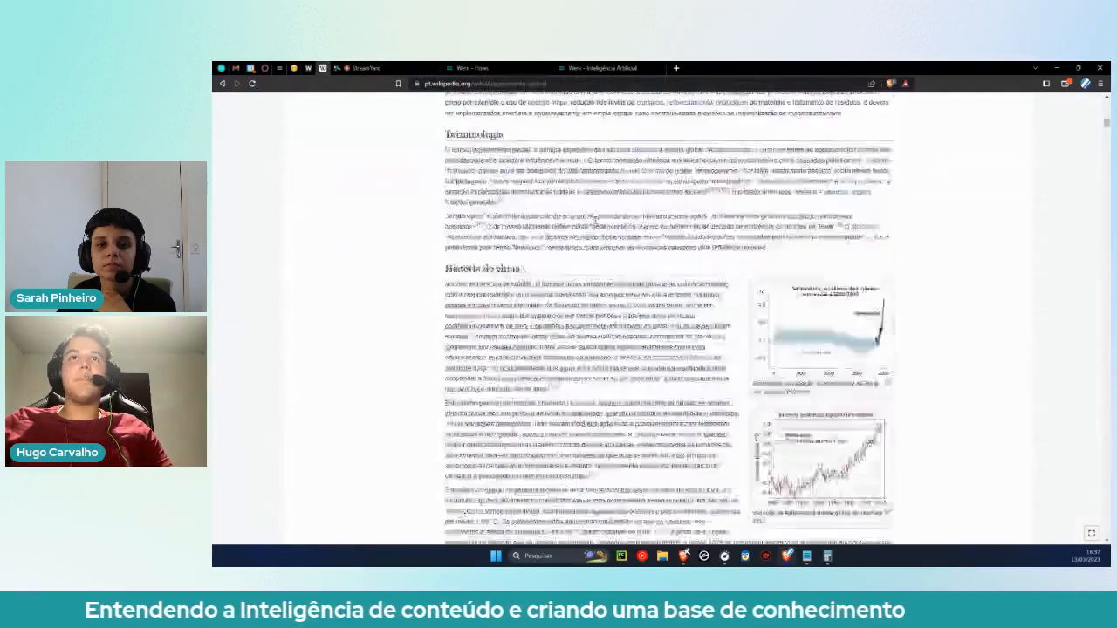
pyautogui.scroll(5, 615, 185)
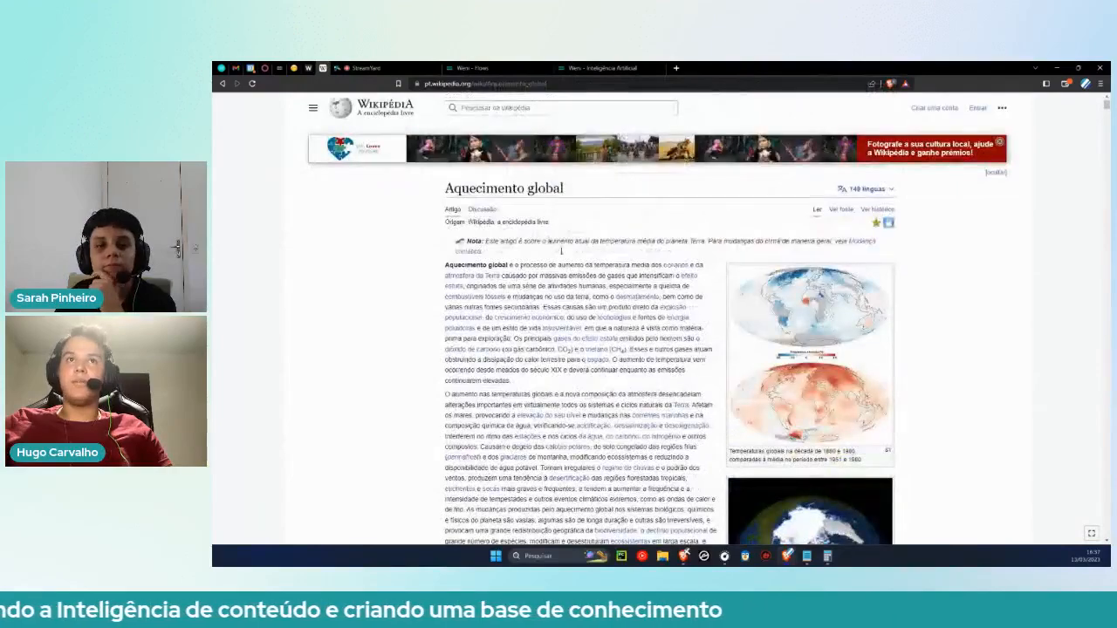
pyautogui.moveTo(453, 264); pyautogui.dragTo(869, 243)
pyautogui.scroll(-10, 711, 250)
pyautogui.scroll(-2, 838, 235)
pyautogui.scroll(12, 786, 262)
pyautogui.rightClick(594, 297)
pyautogui.click(608, 302)
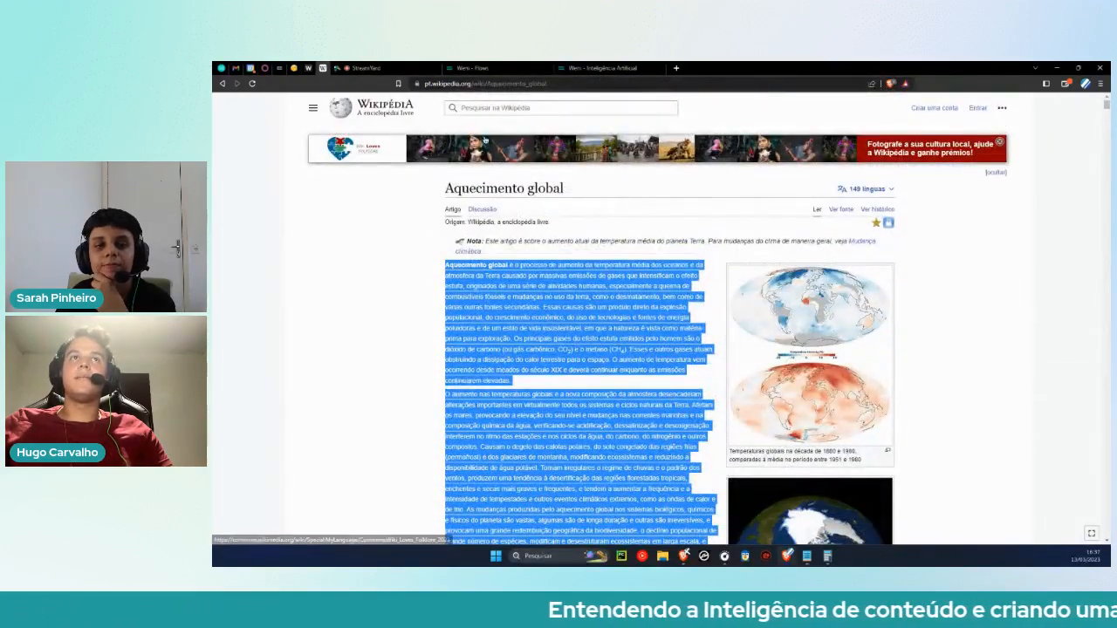
# Return to the "Aquecimento global" knowledge base and paste the copied introduction into its empty text area.
pyautogui.click(511, 70)
pyautogui.click(602, 67)
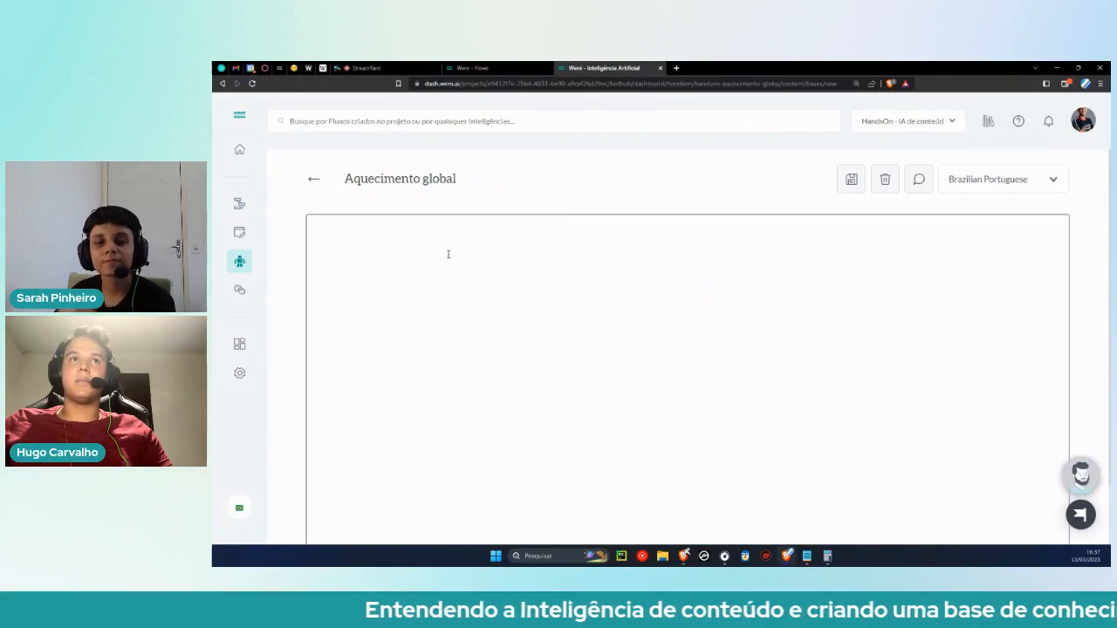
pyautogui.click(472, 328)
pyautogui.scroll(-1, 786, 392)
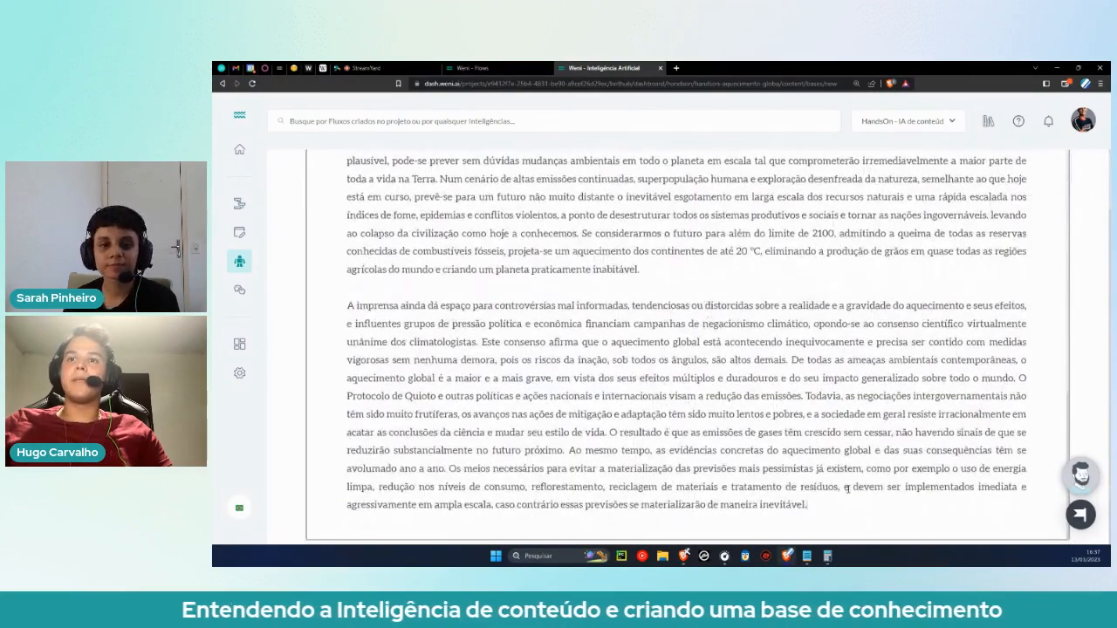
# Look through the pasted introduction in the knowledge base from beginning to end.
pyautogui.scroll(10, 881, 454)
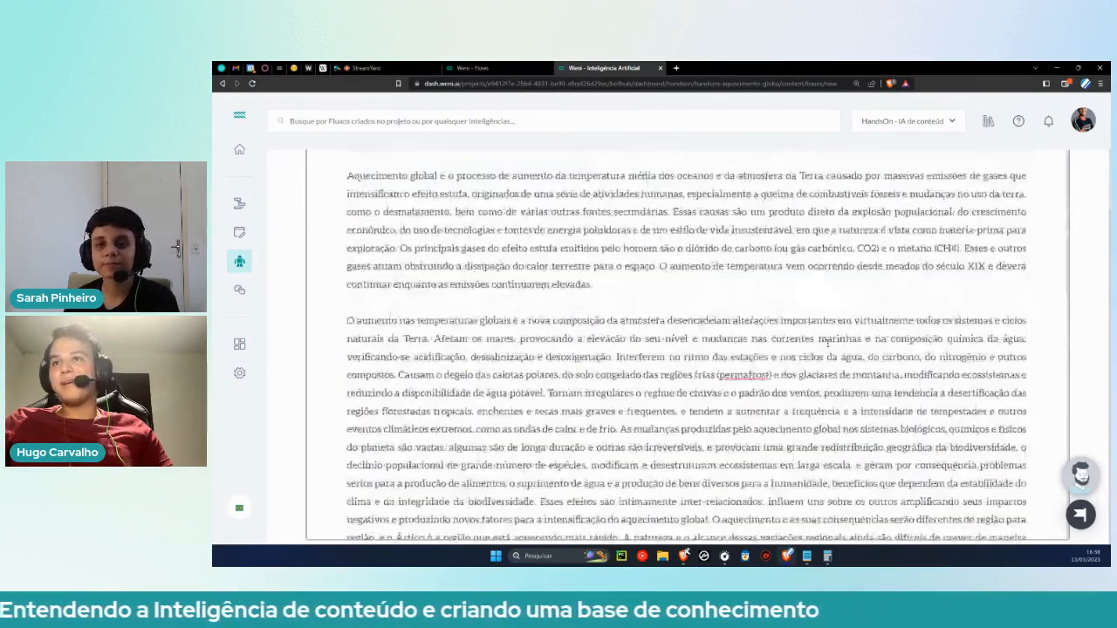
pyautogui.scroll(2, 827, 343)
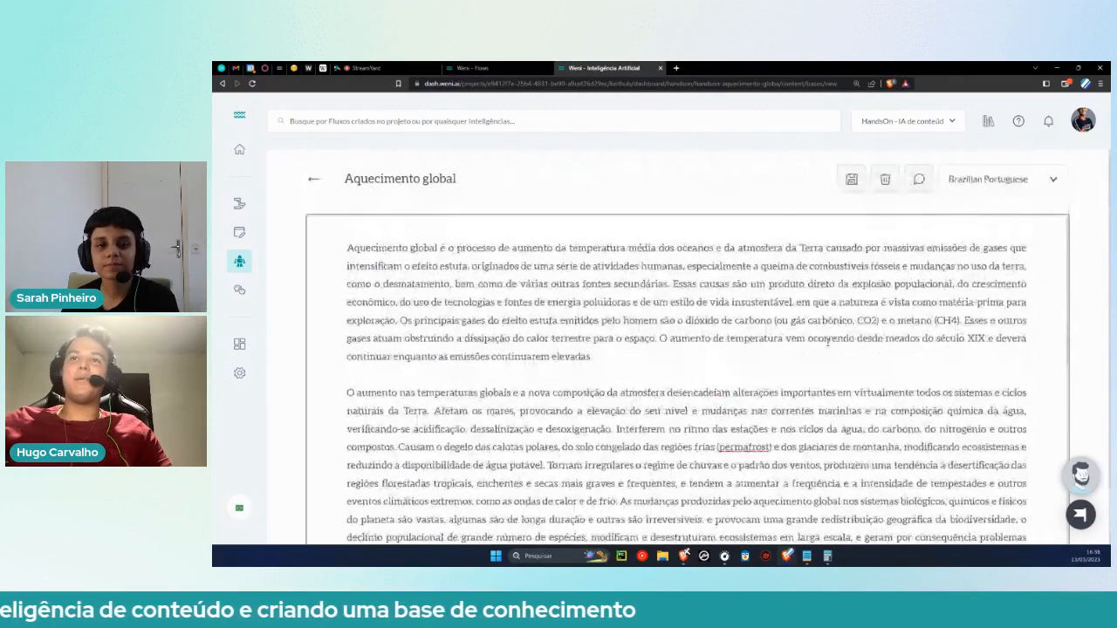
pyautogui.scroll(-8, 638, 356)
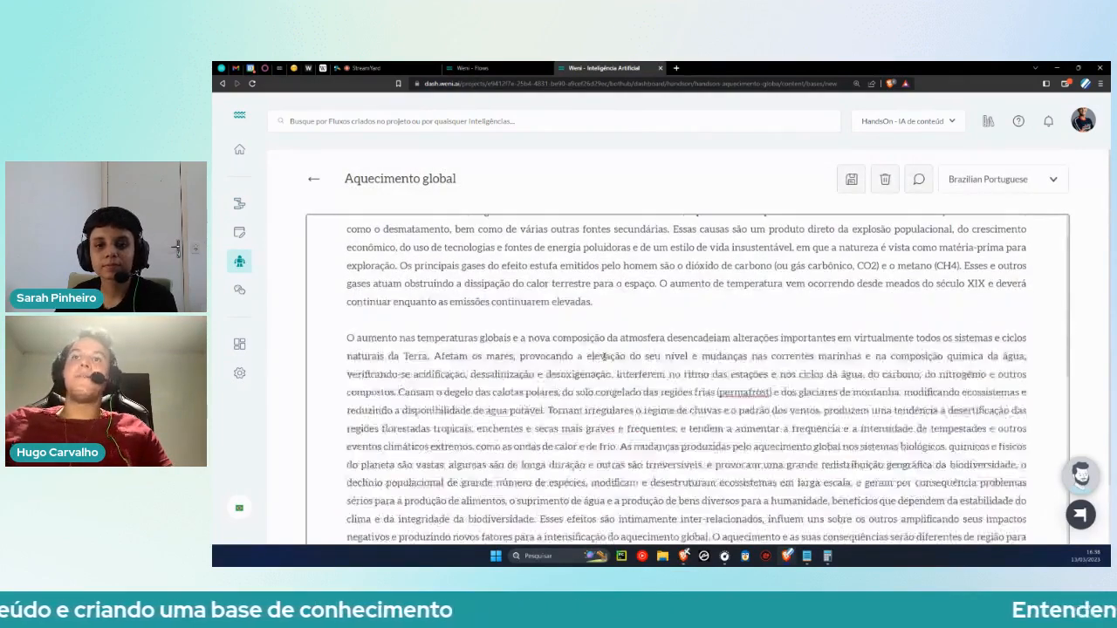
pyautogui.scroll(-4, 625, 347)
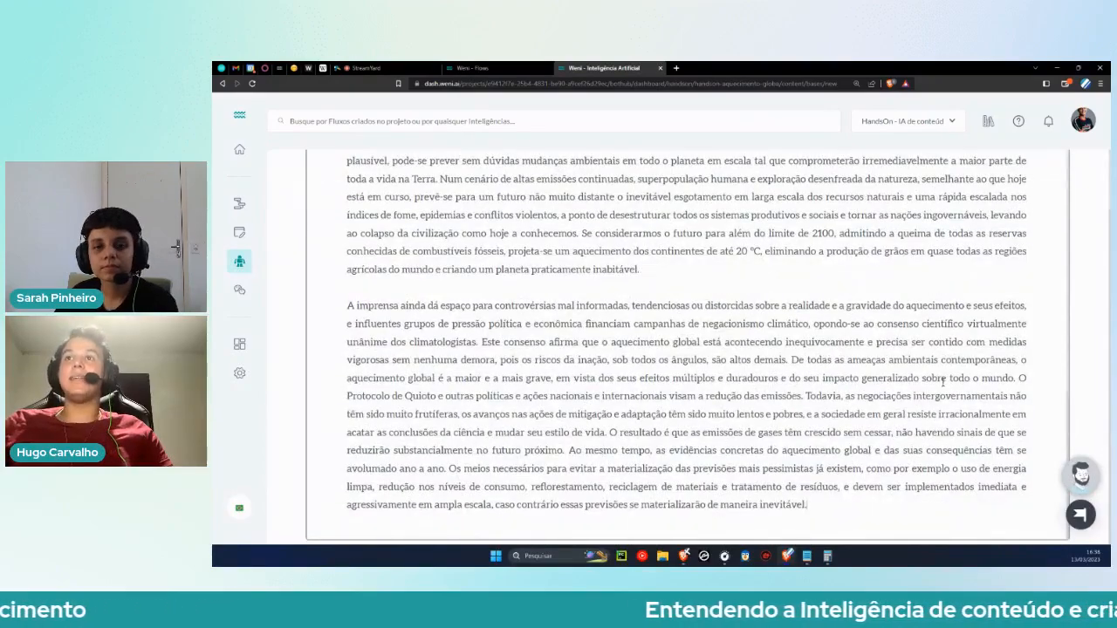
pyautogui.scroll(12, 941, 375)
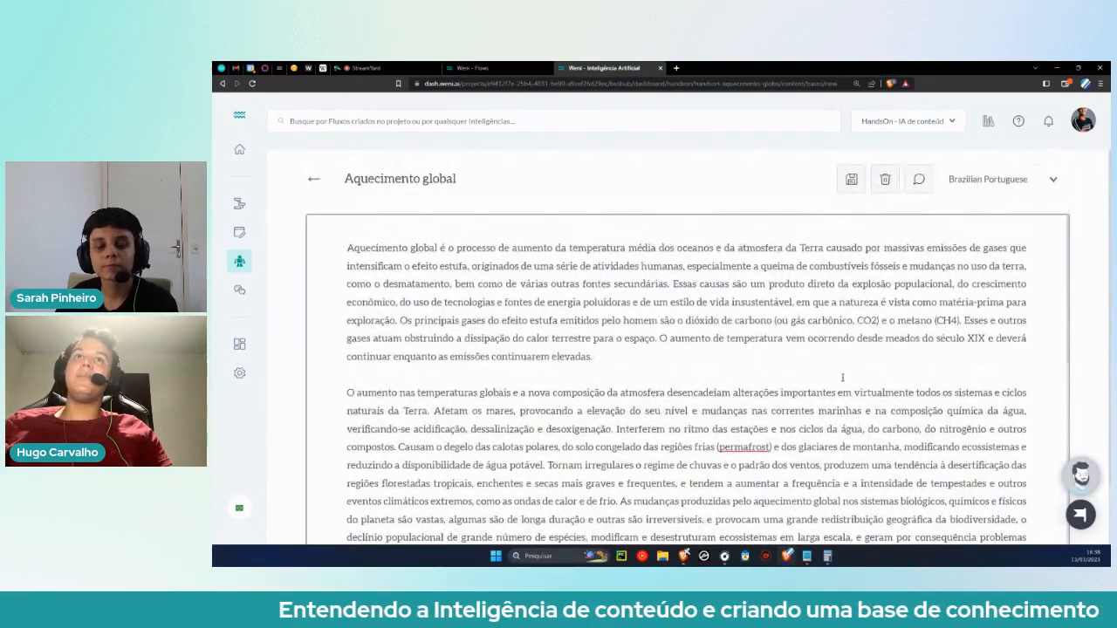
pyautogui.scroll(-1, 700, 361)
pyautogui.scroll(1, 647, 356)
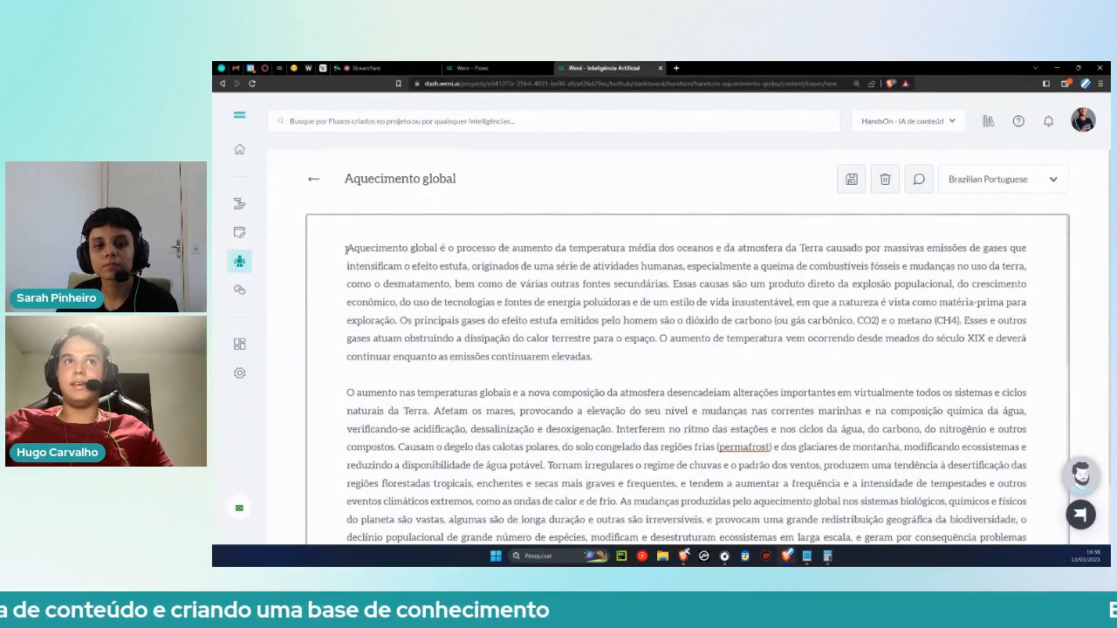
# Select the entire knowledge base text, through its last paragraph, and copy it.
pyautogui.moveTo(347, 250); pyautogui.dragTo(652, 367)
pyautogui.moveTo(967, 372); pyautogui.dragTo(952, 390)
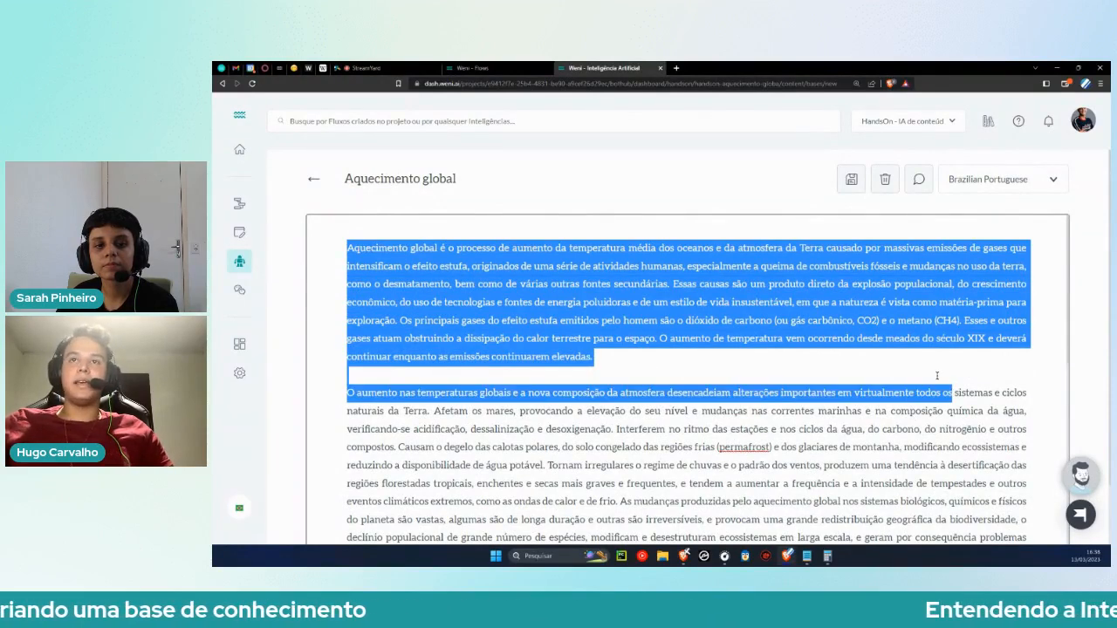
pyautogui.click(726, 367)
pyautogui.hotkey('ctrl', 'a')
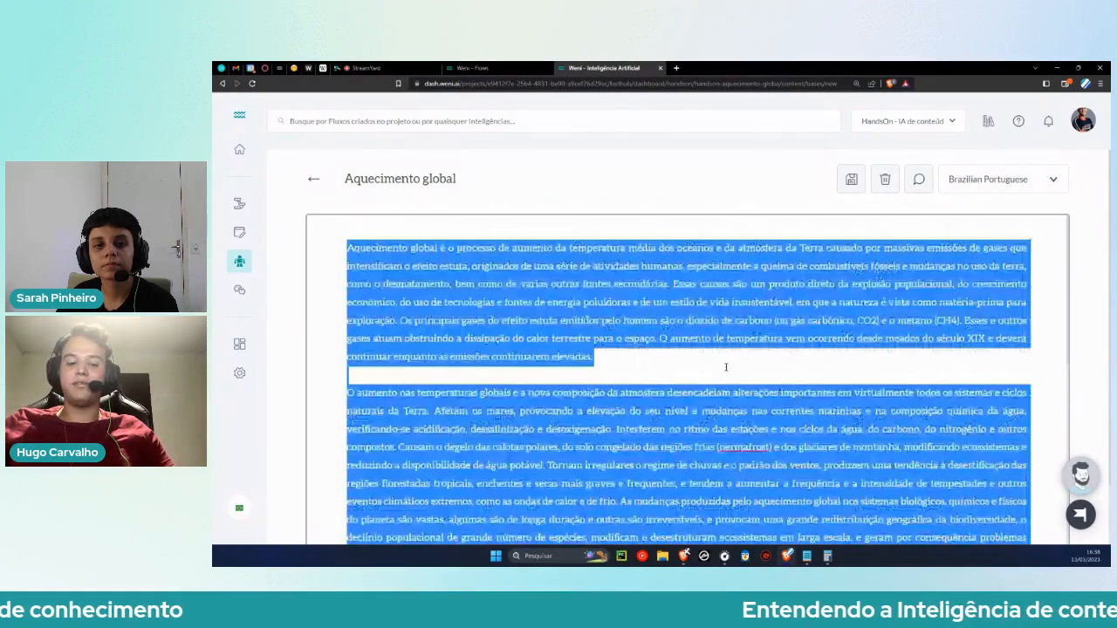
pyautogui.scroll(-10, 725, 367)
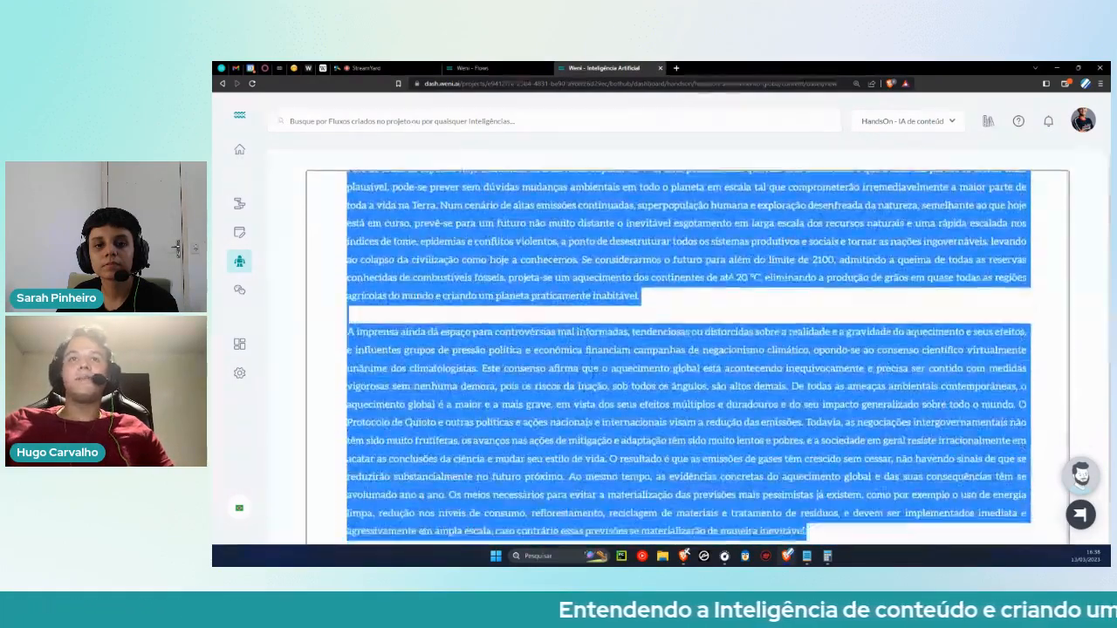
pyautogui.scroll(-2, 455, 180)
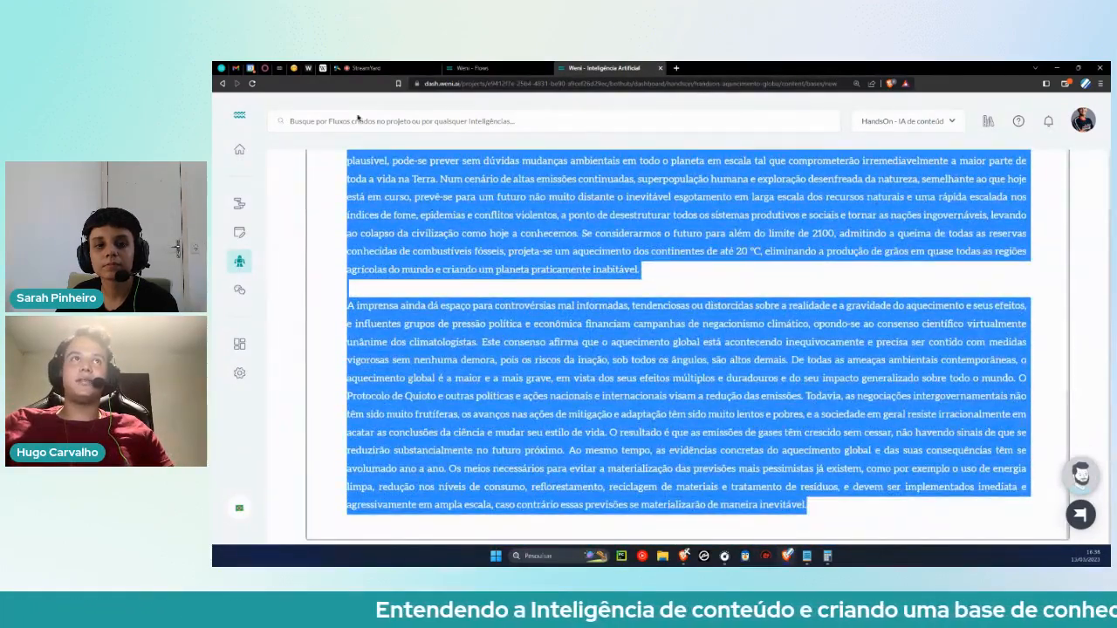
# Switch to WordCounter, clear the old text from its editor and paste the copied knowledge base text.
pyautogui.click(309, 67)
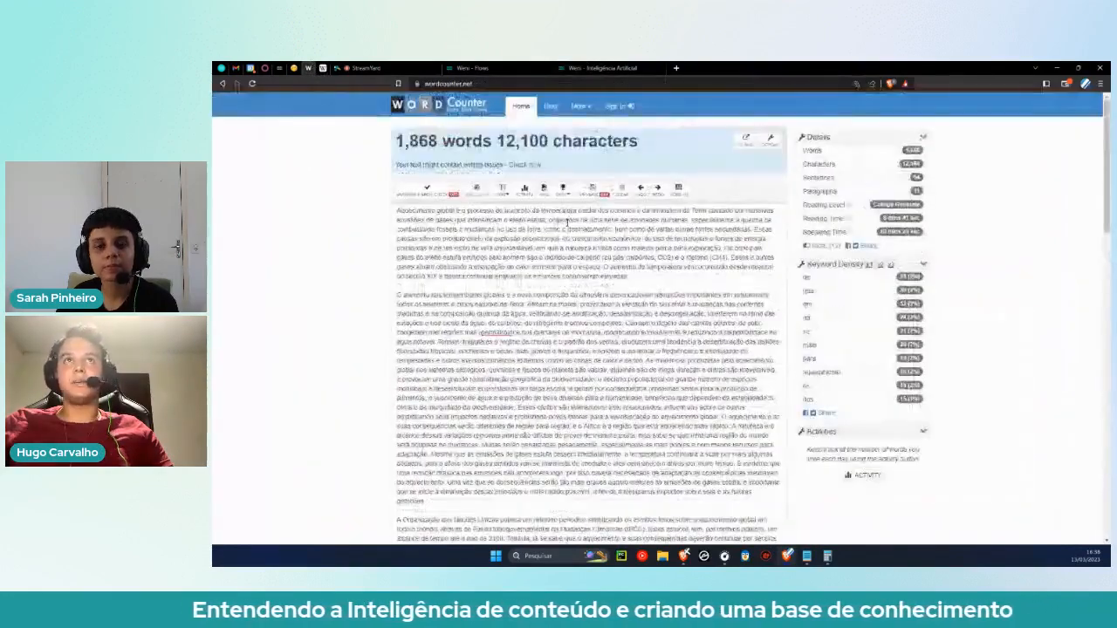
pyautogui.doubleClick(566, 267)
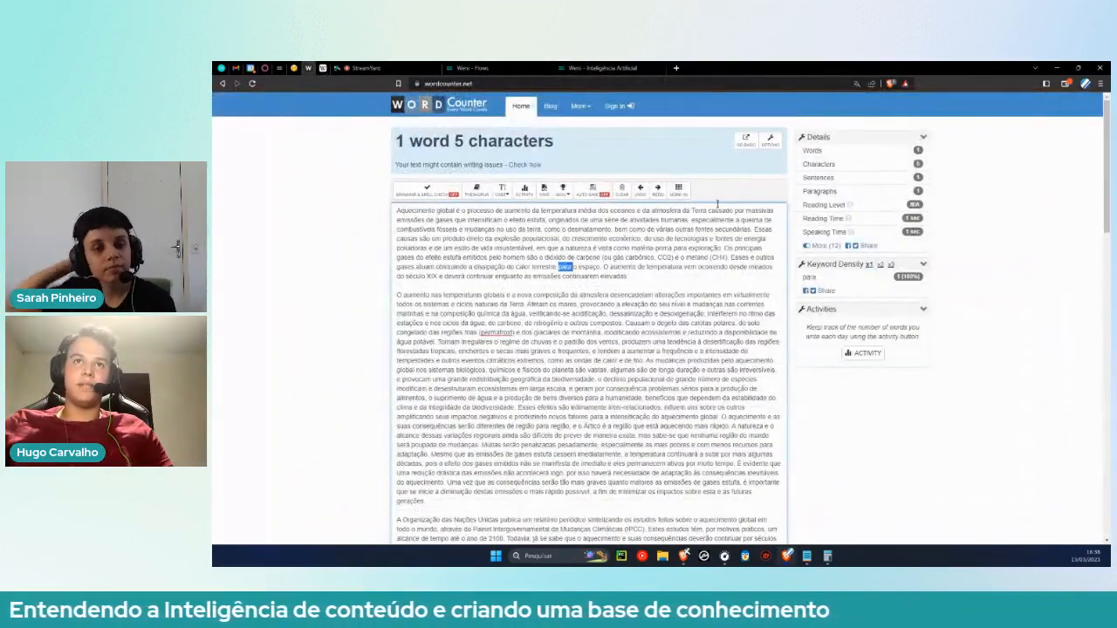
pyautogui.tripleClick(701, 251)
pyautogui.hotkey('ctrl', 'a')
pyautogui.press('BackSpace')
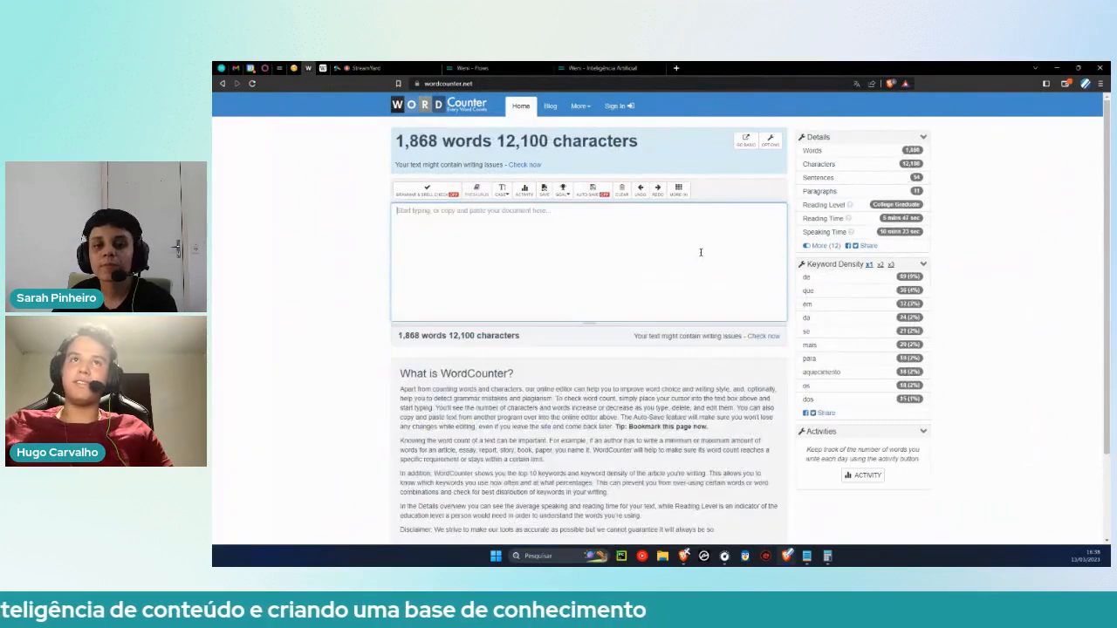
pyautogui.rightClick(520, 215)
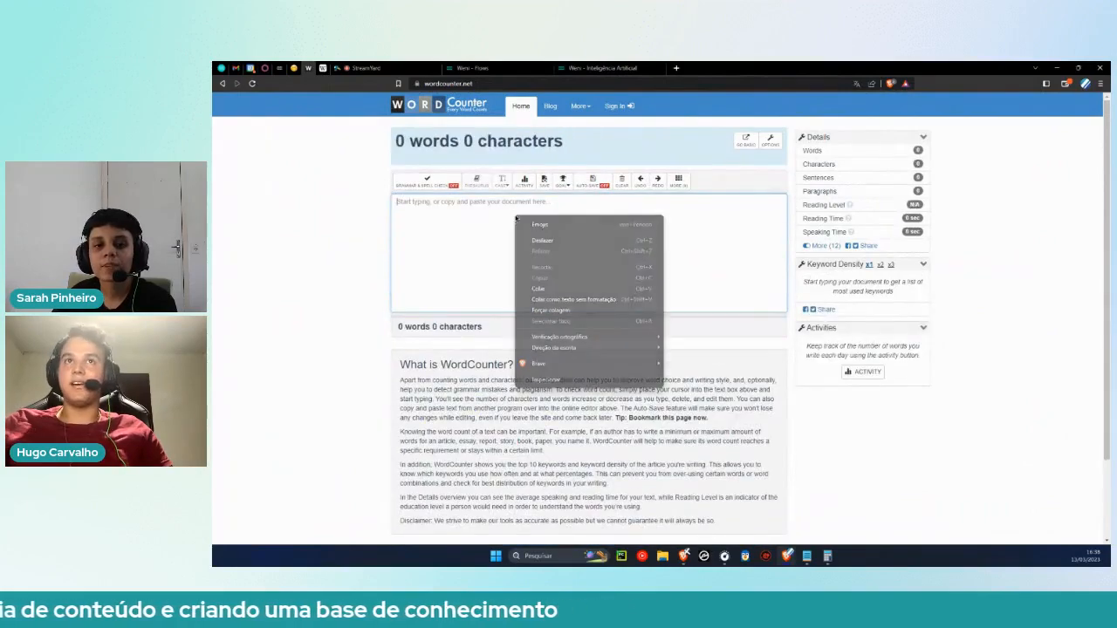
pyautogui.click(546, 291)
# Check the word and character counts of the pasted text in WordCounter.
pyautogui.scroll(-5, 453, 278)
pyautogui.scroll(1, 453, 278)
pyautogui.moveTo(449, 278)
pyautogui.mouseDown()
pyautogui.moveTo(519, 280)
pyautogui.moveTo(449, 279)
pyautogui.mouseUp()
pyautogui.click(519, 280)
pyautogui.click(449, 279)
pyautogui.scroll(15, 683, 305)
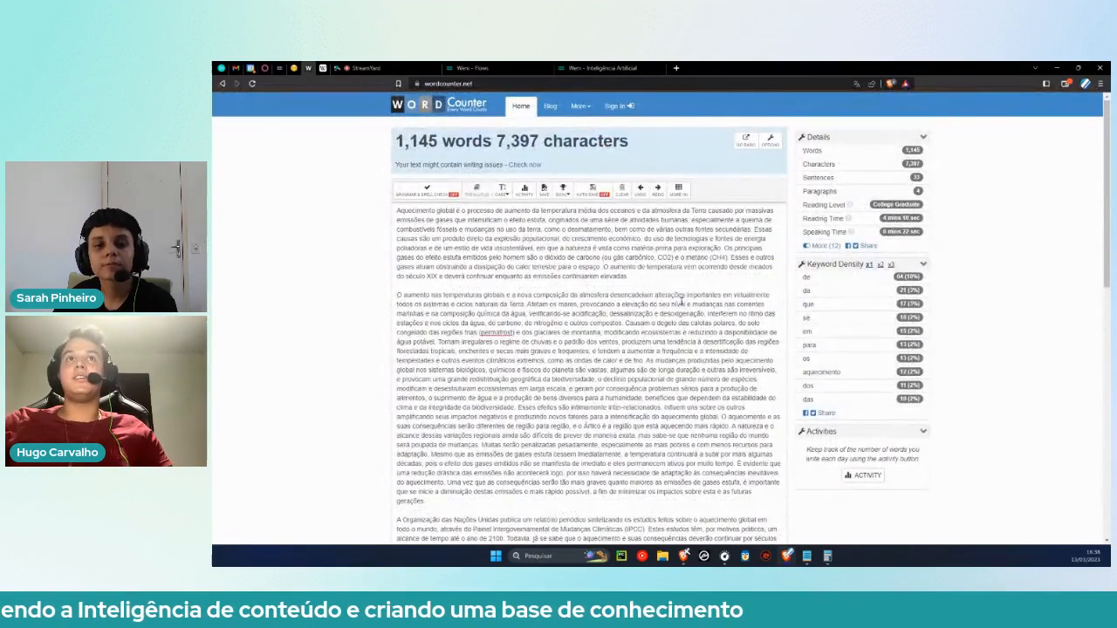
# Return to the knowledge base, clear the text selection and examine its paragraphs again.
pyautogui.click(476, 67)
pyautogui.click(611, 68)
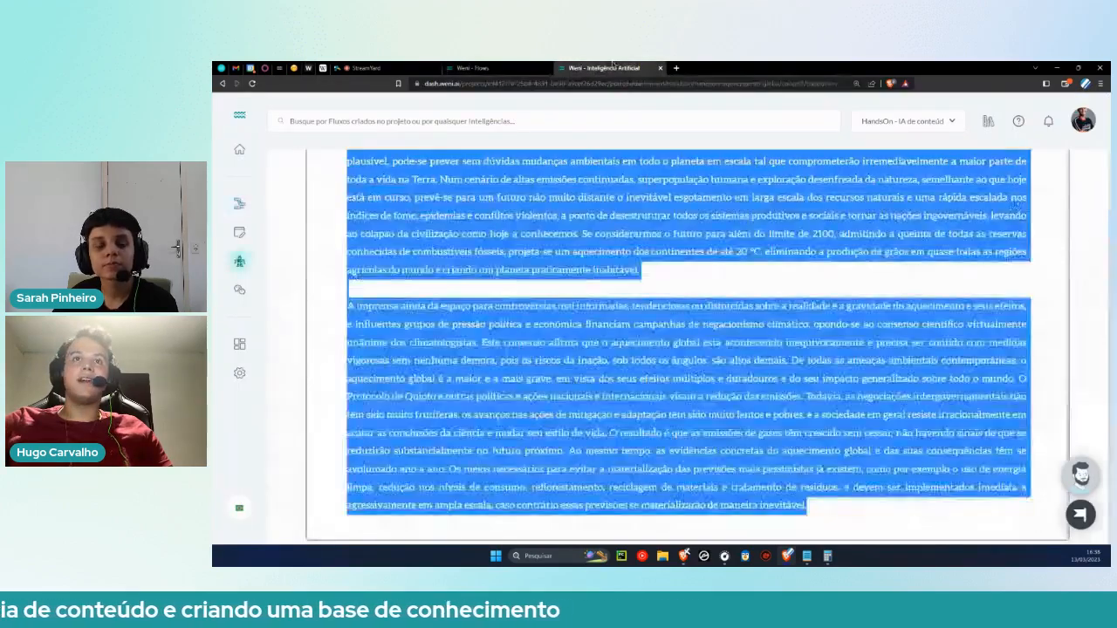
pyautogui.click(799, 346)
pyautogui.scroll(5, 799, 346)
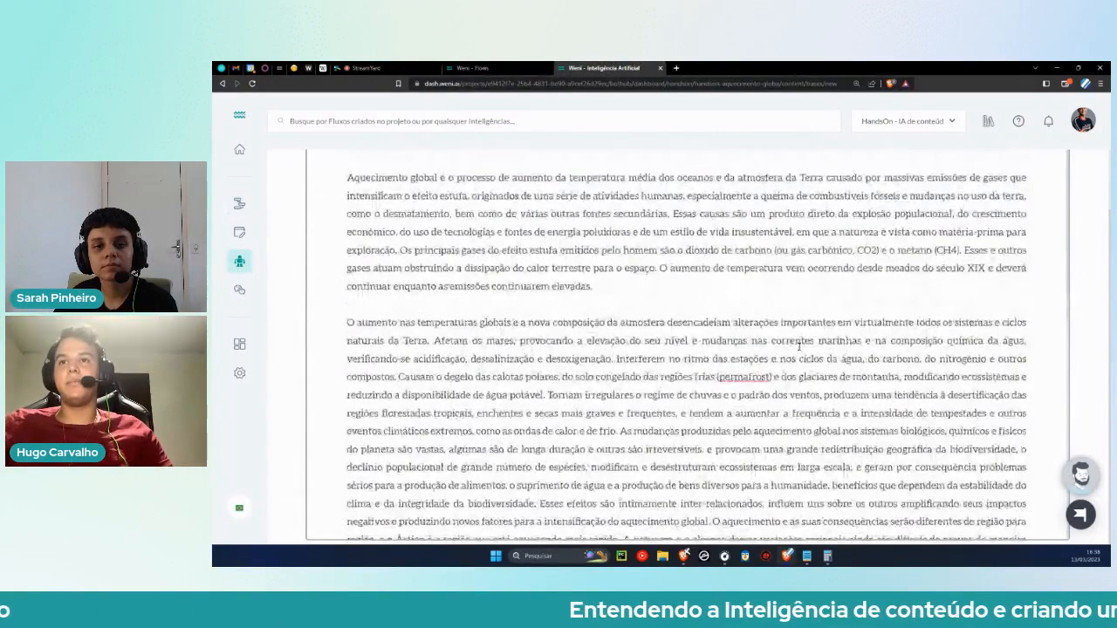
pyautogui.scroll(-3, 799, 346)
pyautogui.scroll(-3, 721, 402)
pyautogui.scroll(-3, 721, 401)
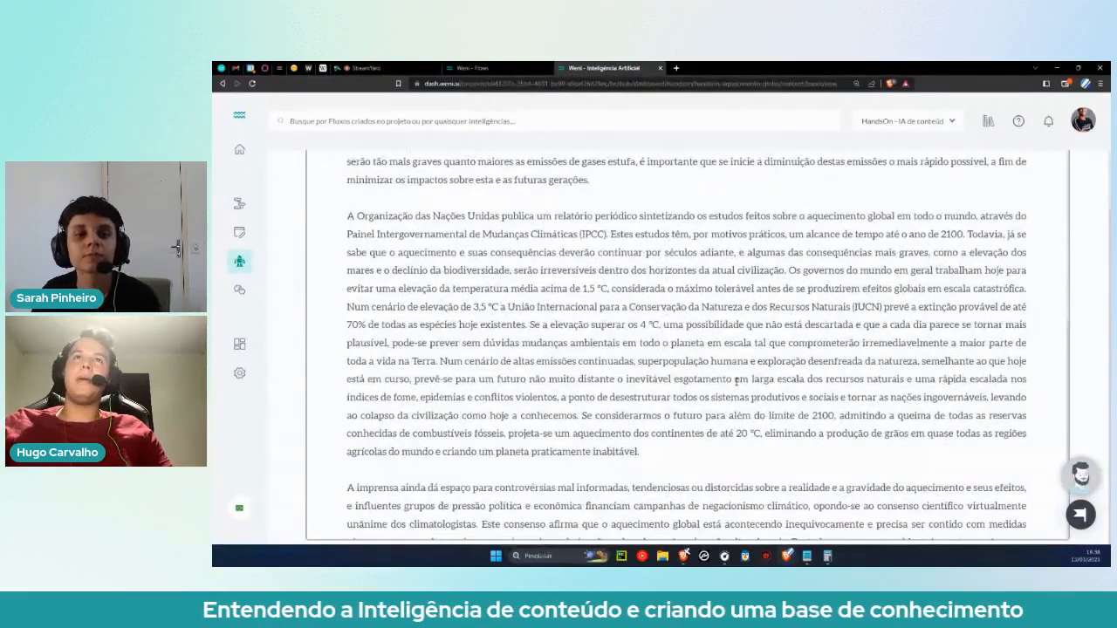
pyautogui.scroll(-2, 756, 371)
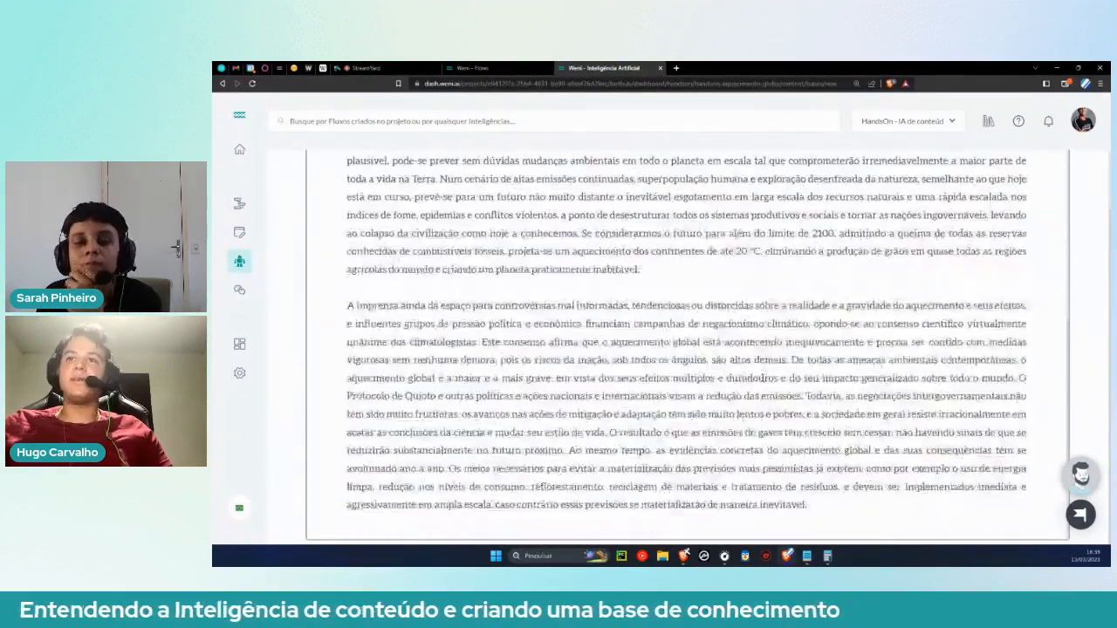
pyautogui.scroll(6, 698, 411)
pyautogui.scroll(4, 692, 417)
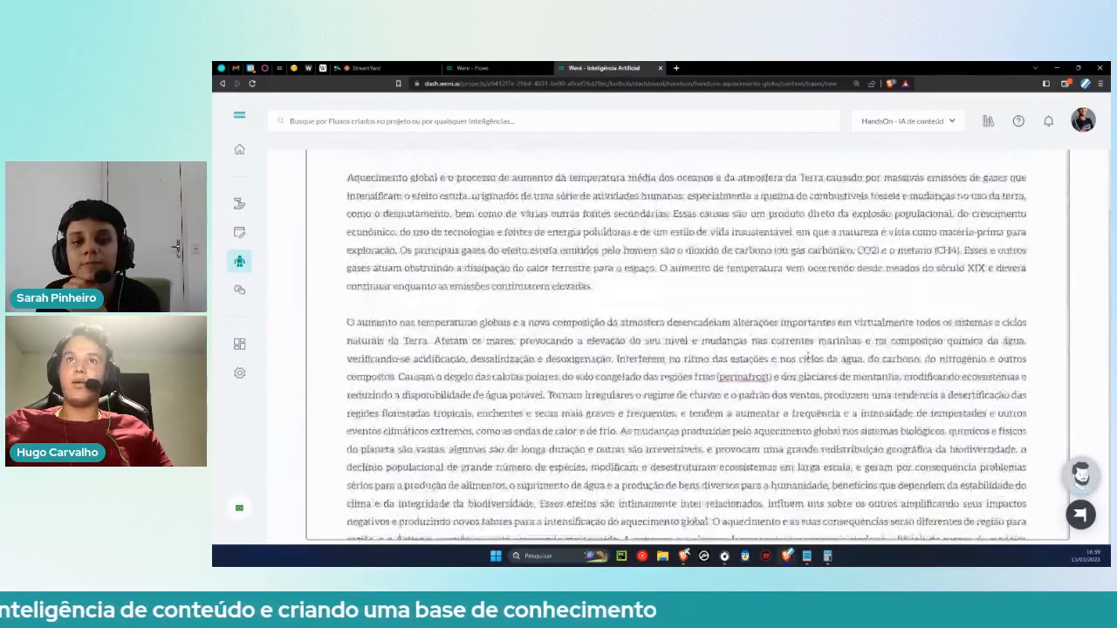
pyautogui.scroll(-4, 658, 479)
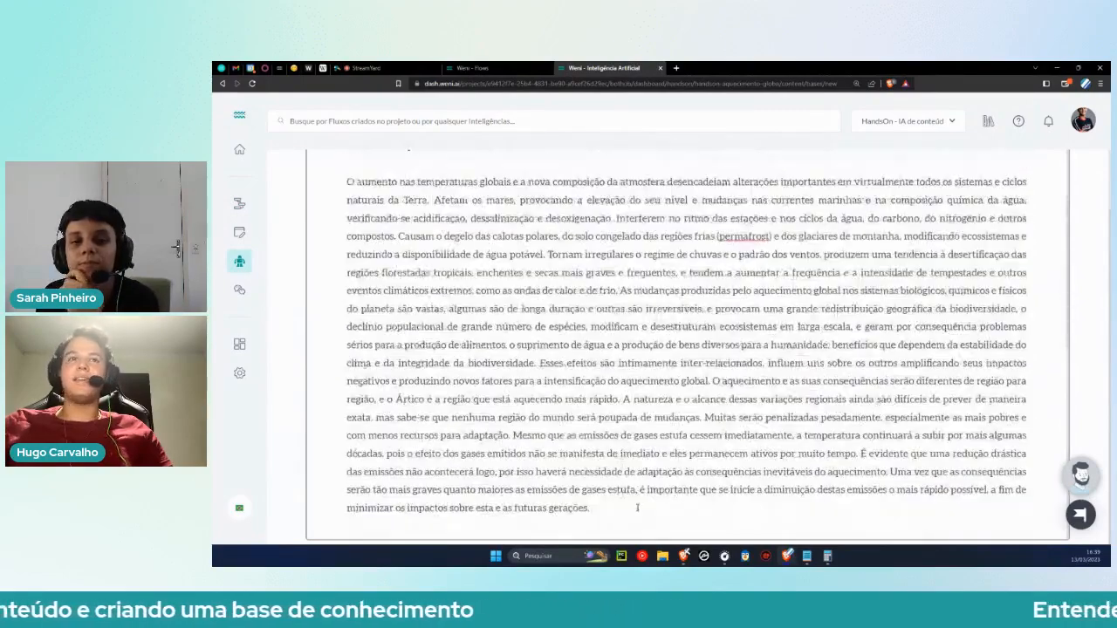
pyautogui.scroll(-10, 658, 479)
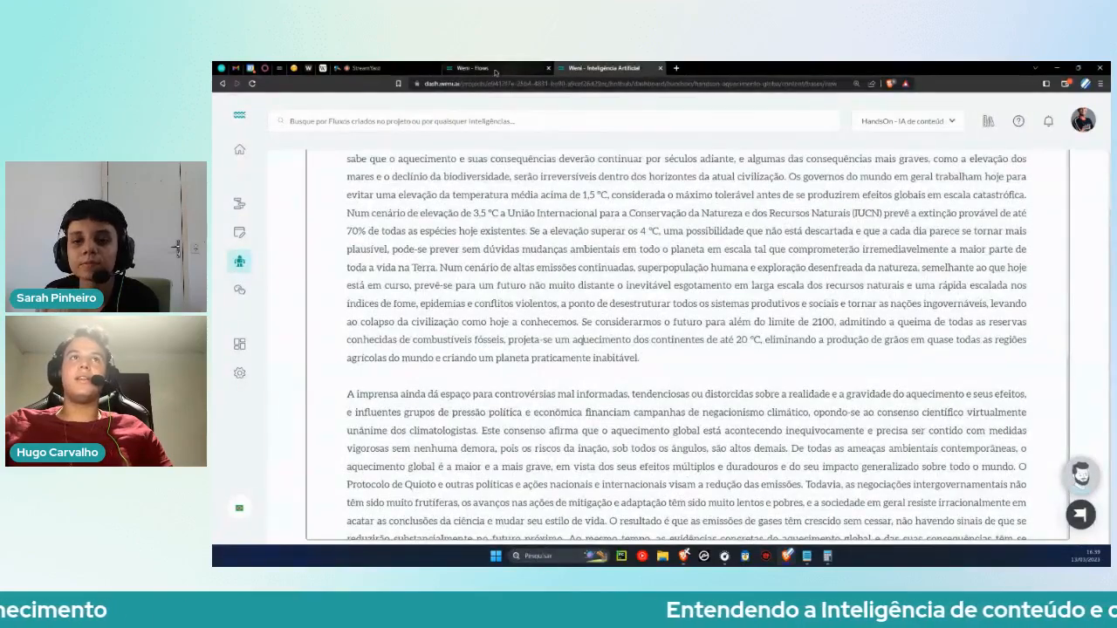
# Switch to the Wikipedia article, enlarge the page and examine the citation mark ending the first Terminologia paragraph.
pyautogui.click(336, 68)
pyautogui.scroll(-8, 583, 350)
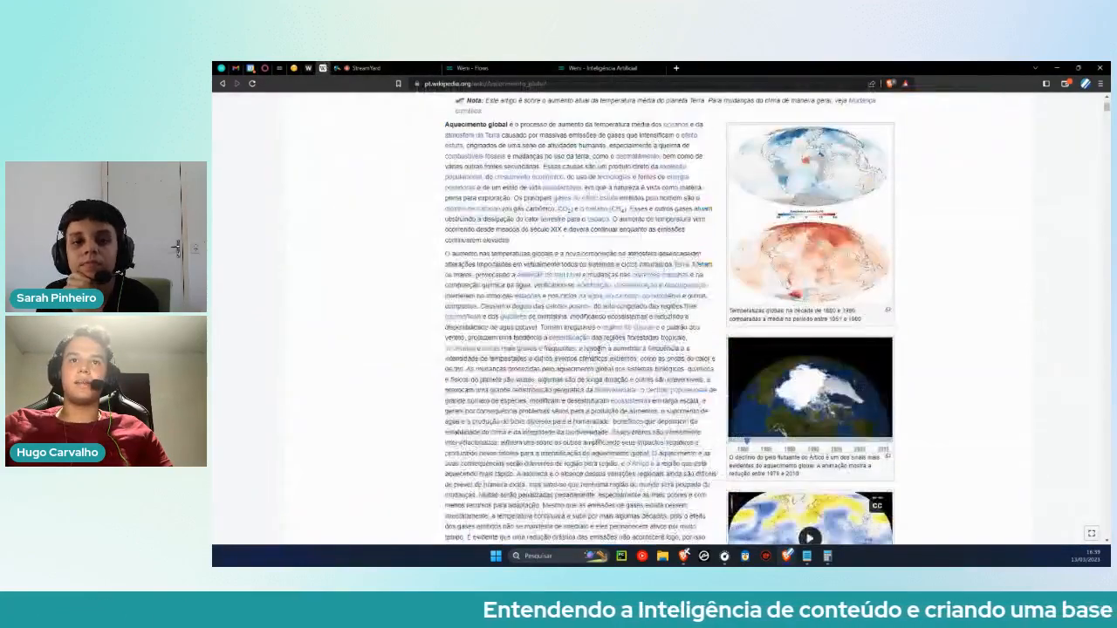
pyautogui.scroll(-7, 581, 353)
pyautogui.hotkey('ctrl', '+')
pyautogui.hotkey('ctrl', '+')
pyautogui.hotkey('ctrl', '+')
pyautogui.hotkey('ctrl', '+')
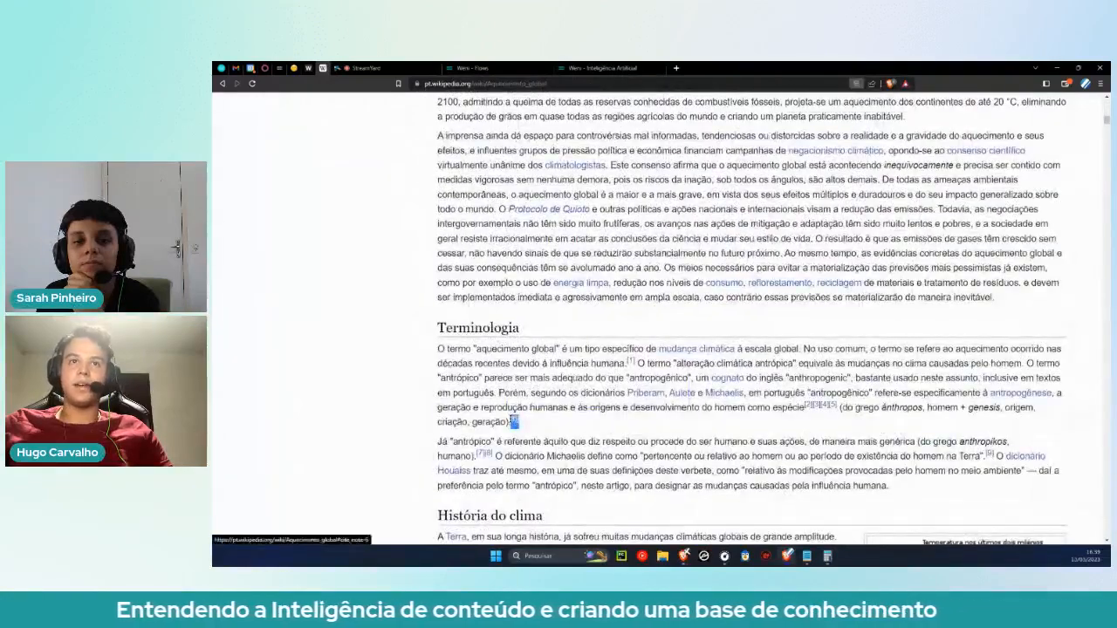
pyautogui.moveTo(514, 423); pyautogui.dragTo(564, 417)
pyautogui.click(548, 379)
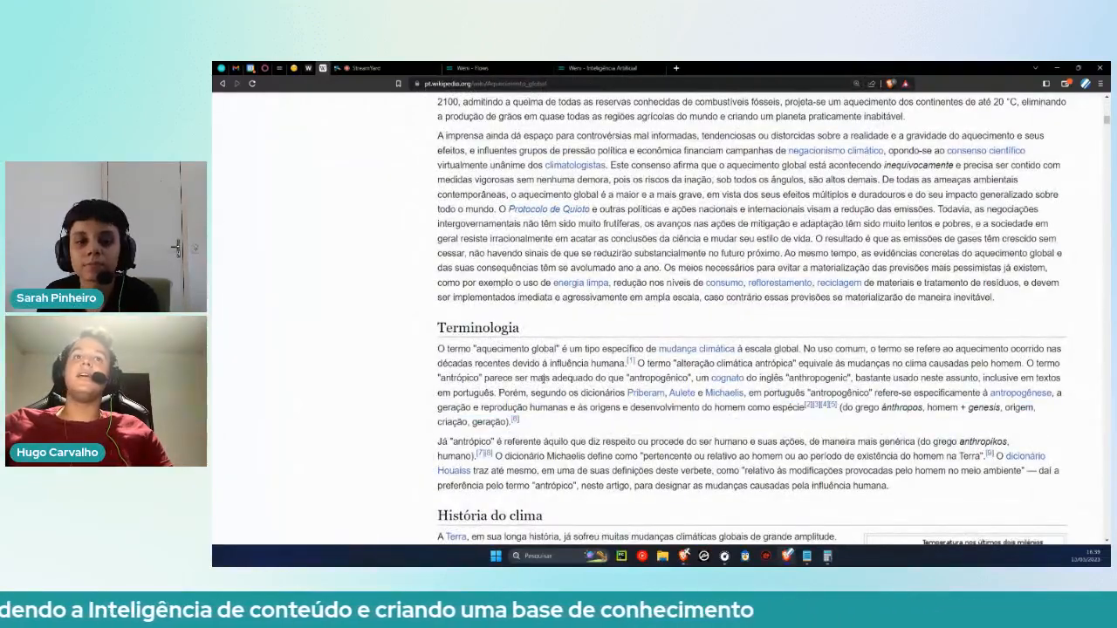
# Copy both paragraphs of the Terminologia section and paste them at the end of the knowledge base text.
pyautogui.scroll(-2, 675, 338)
pyautogui.moveTo(436, 254); pyautogui.dragTo(947, 385)
pyautogui.rightClick(933, 281)
pyautogui.click(908, 297)
pyautogui.click(602, 67)
pyautogui.scroll(-2, 638, 333)
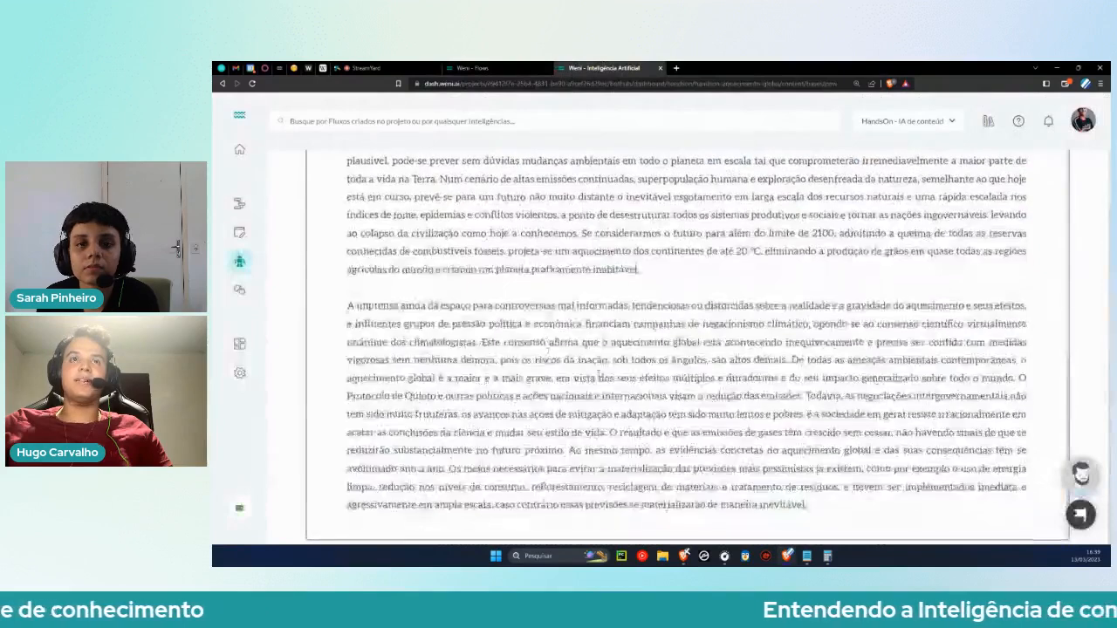
pyautogui.hotkey('ctrl', 'v')
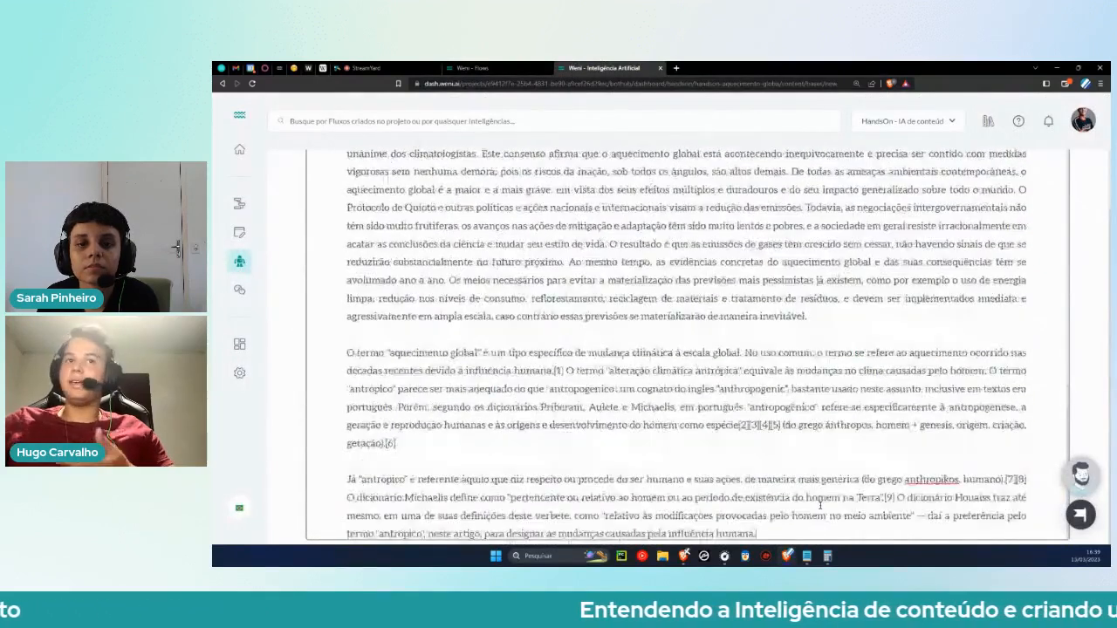
# Delete the citation marks [6] and [2][3][4][5] and the blank line after the first pasted Terminologia paragraph.
pyautogui.moveTo(405, 425); pyautogui.dragTo(385, 417)
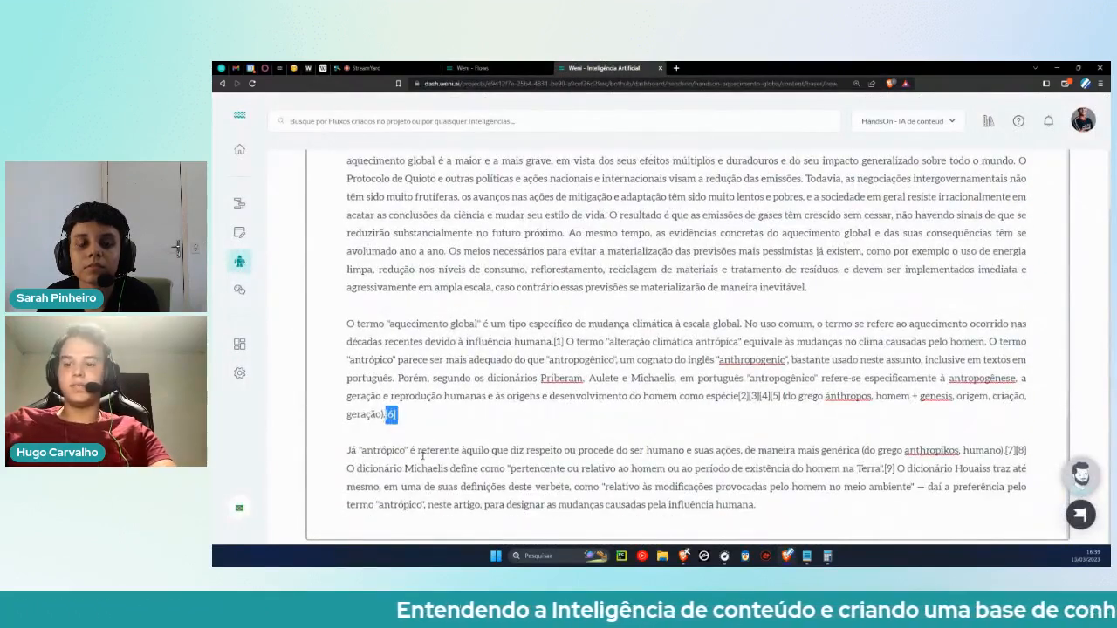
pyautogui.press('Delete')
pyautogui.press('Delete')
pyautogui.moveTo(782, 414); pyautogui.dragTo(736, 413)
pyautogui.press('Delete')
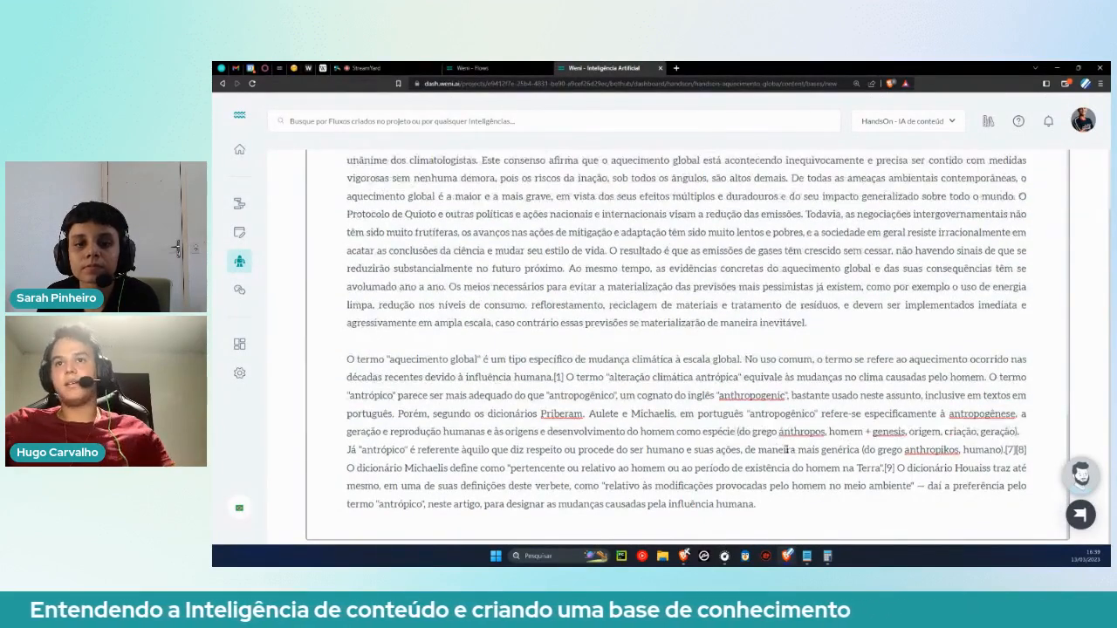
# Delete the citation marks [9] and [7][8] from the last pasted Terminologia paragraph.
pyautogui.moveTo(894, 468); pyautogui.dragTo(886, 469)
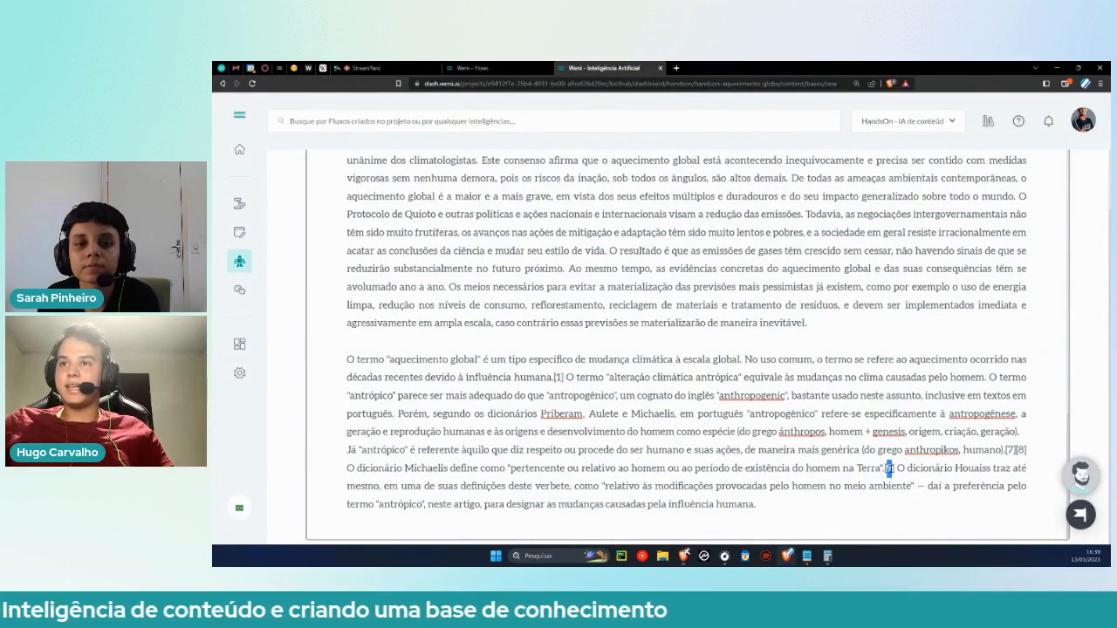
pyautogui.press('Delete')
pyautogui.moveTo(1029, 450); pyautogui.dragTo(1004, 450)
pyautogui.press('Delete')
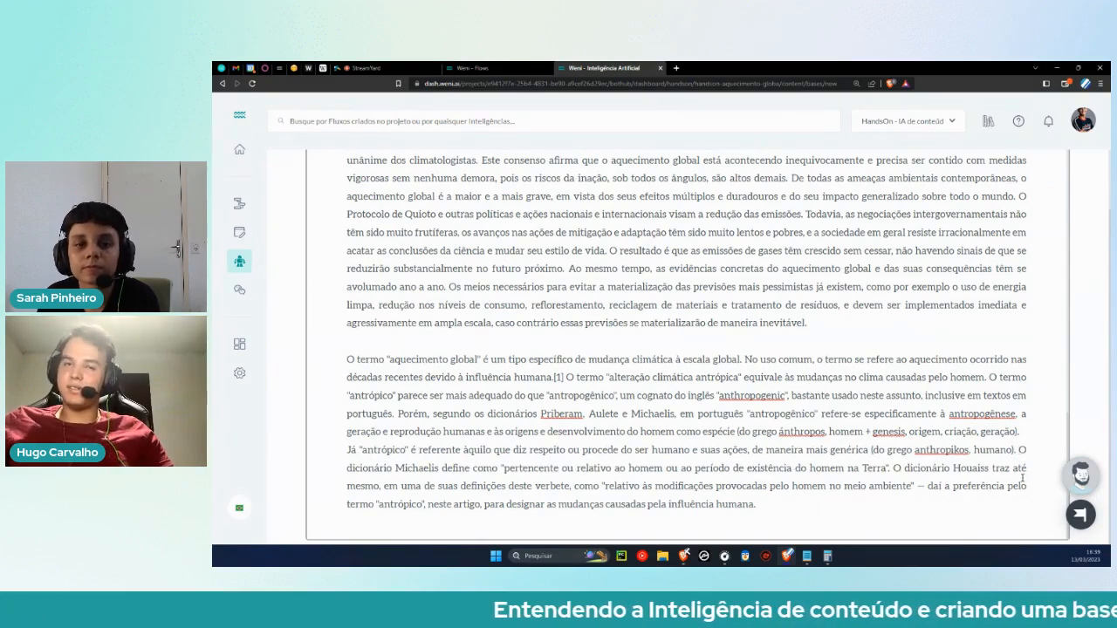
# Look through the whole Aquecimento global text once more and save the knowledge base.
pyautogui.scroll(10, 1014, 414)
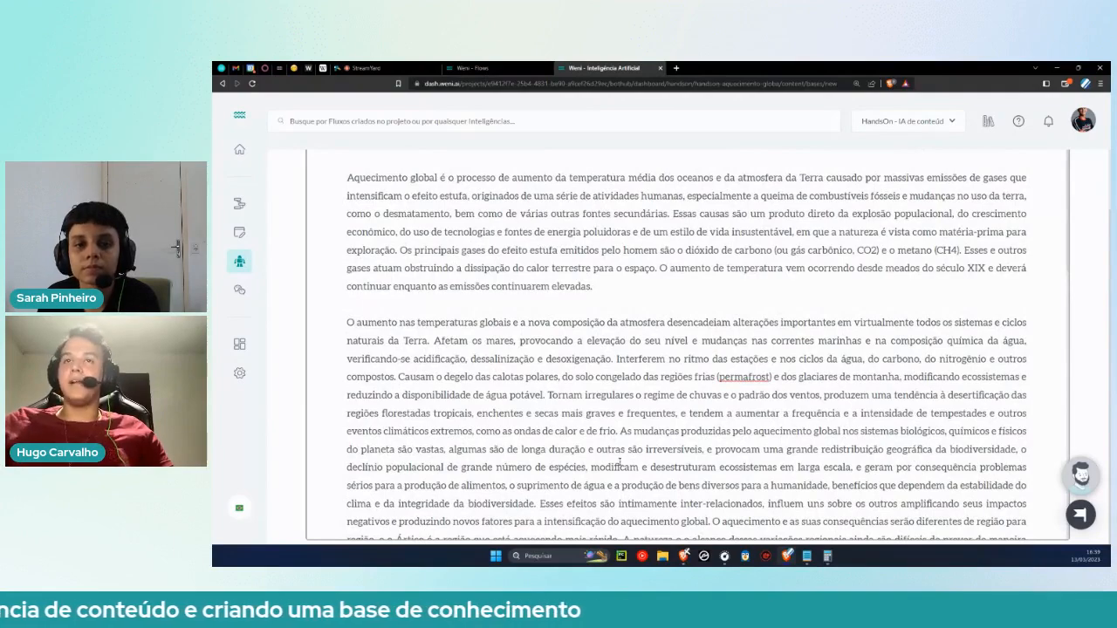
pyautogui.scroll(2, 631, 464)
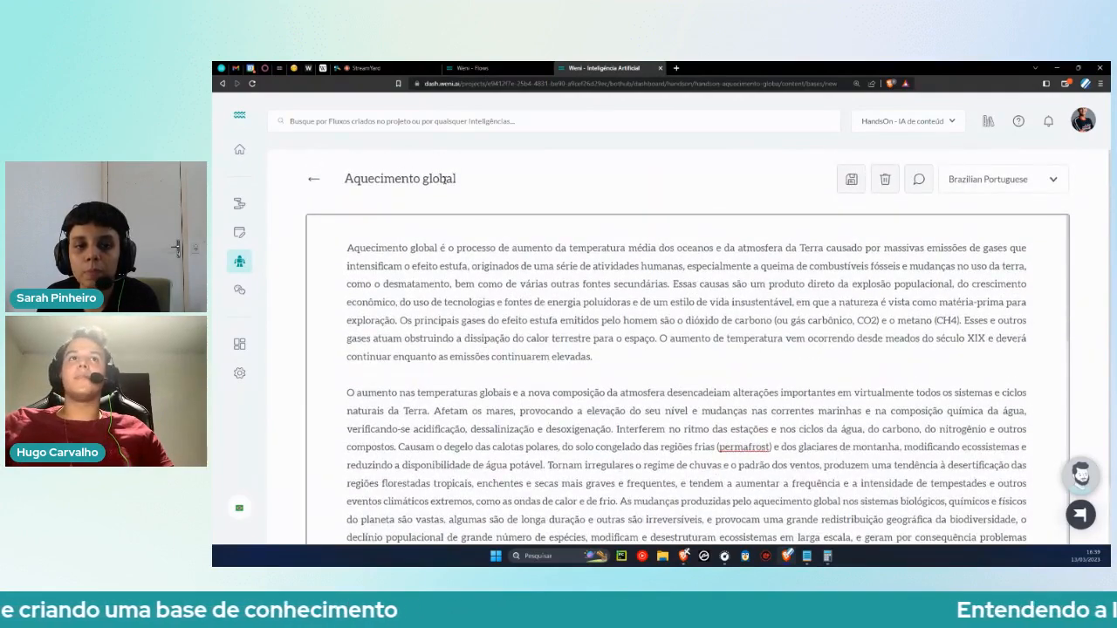
pyautogui.scroll(-4, 661, 342)
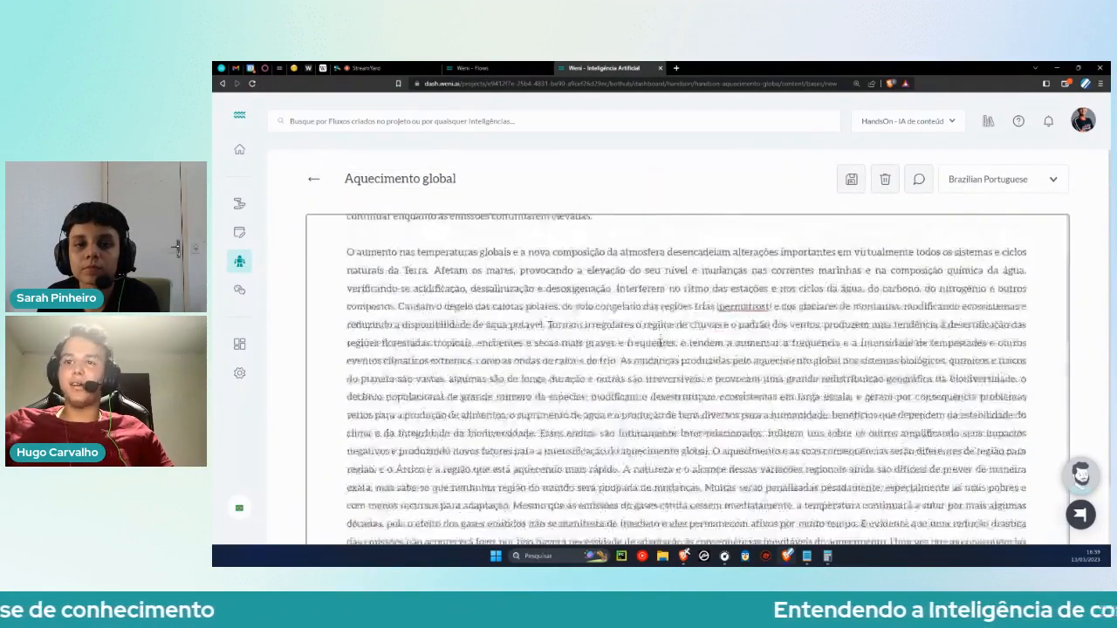
pyautogui.scroll(-12, 662, 343)
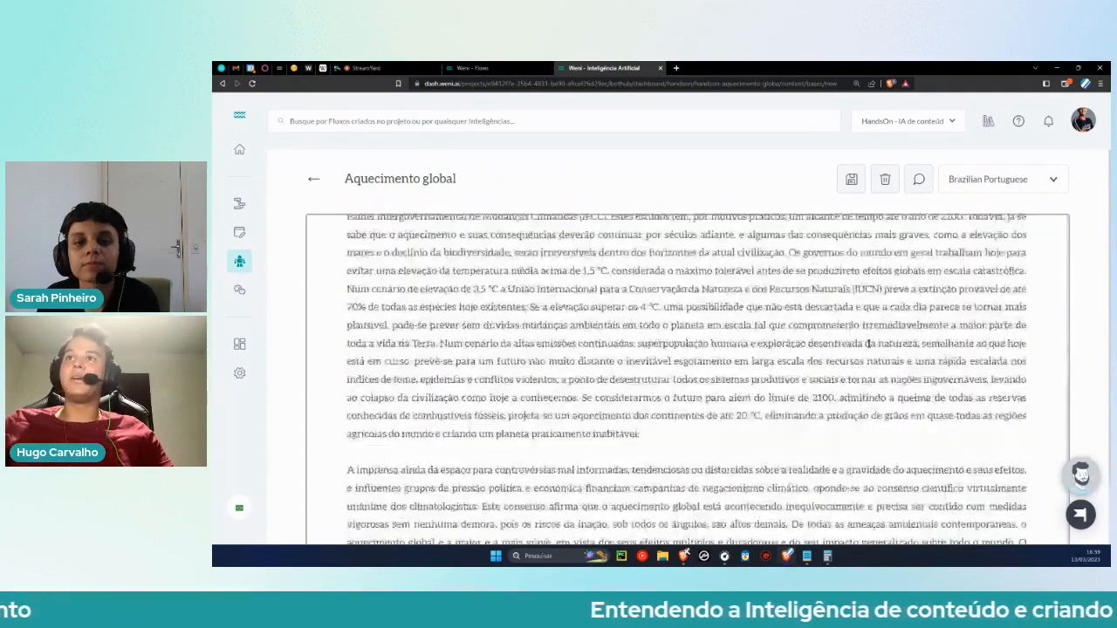
pyautogui.scroll(-3, 868, 343)
pyautogui.scroll(15, 869, 343)
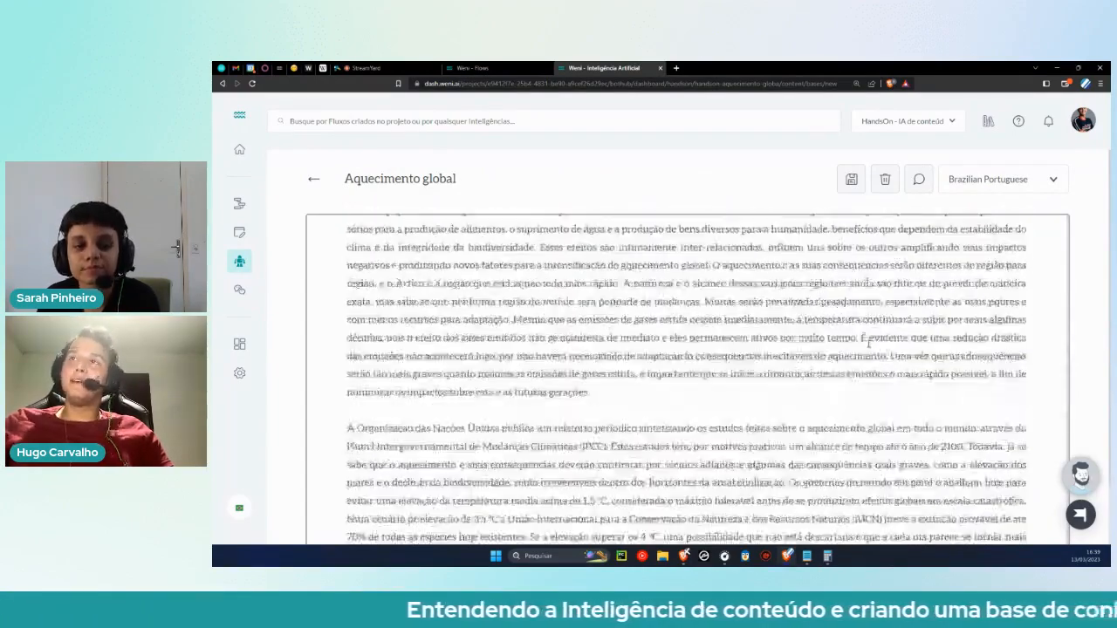
pyautogui.click(854, 181)
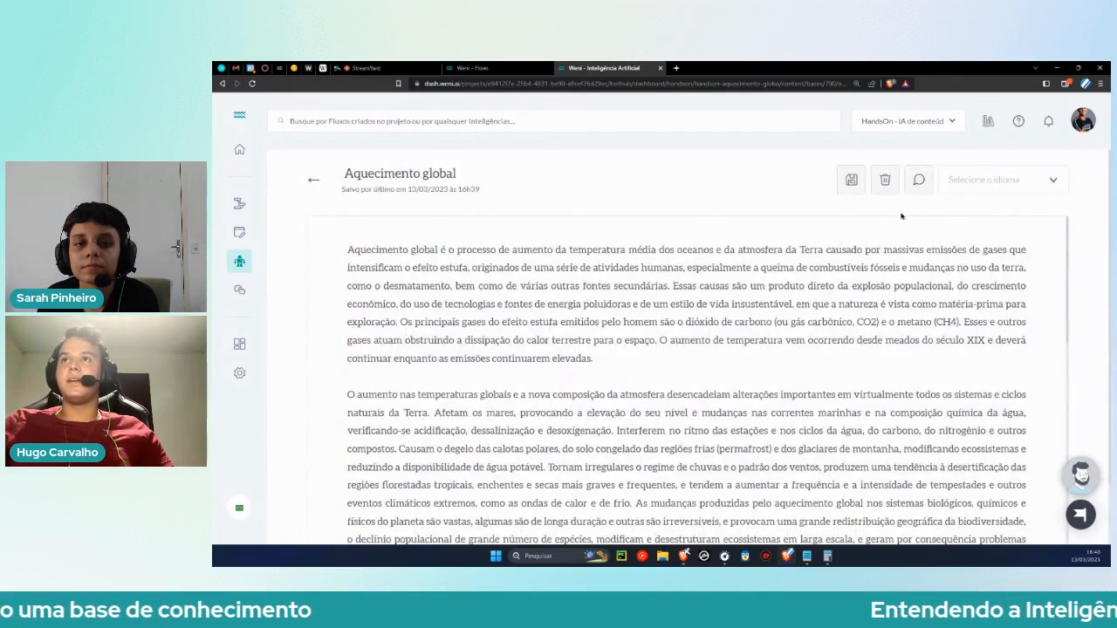
# Set the language of the saved knowledge base to Brazilian Portuguese.
pyautogui.click(986, 180)
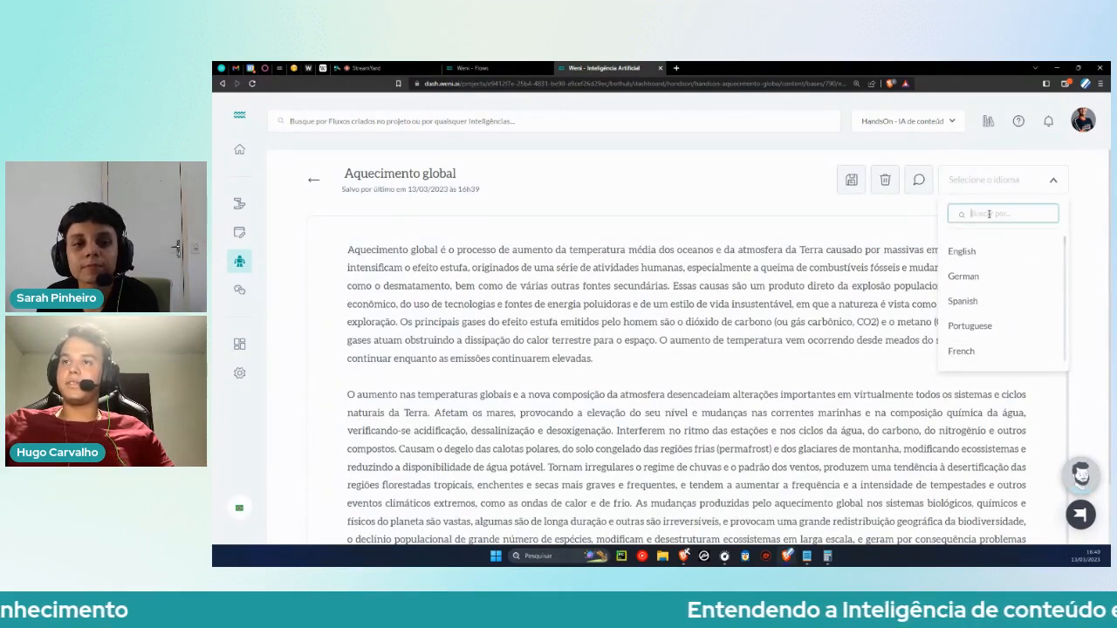
pyautogui.write('br')
pyautogui.click(1003, 250)
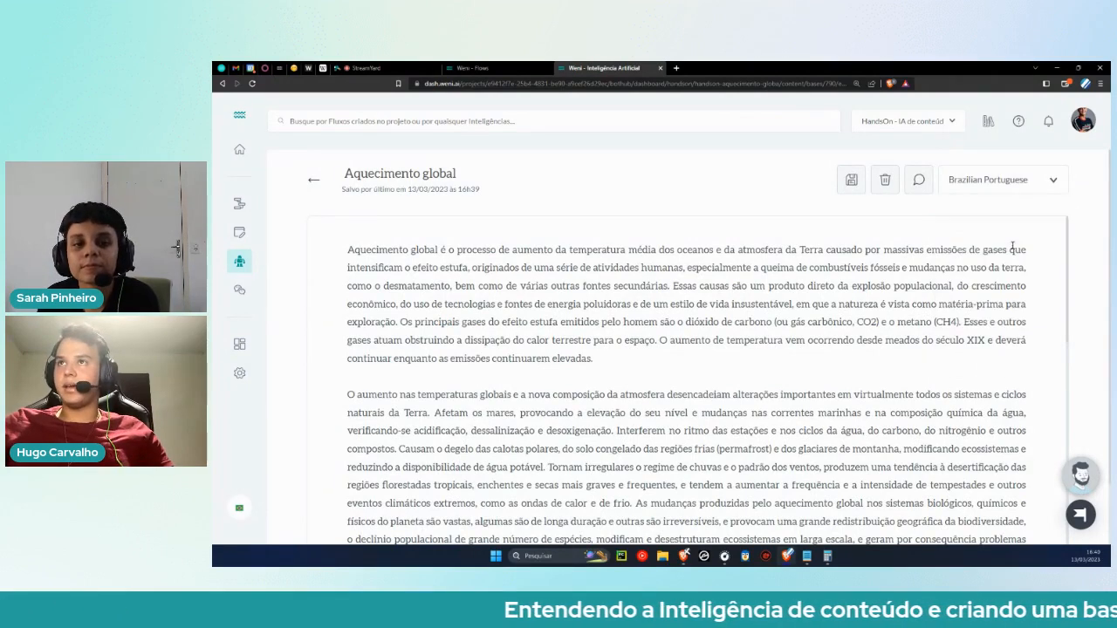
# Open the test page for the knowledge base and ask "O que é o aquecimento global?".
pyautogui.click(920, 181)
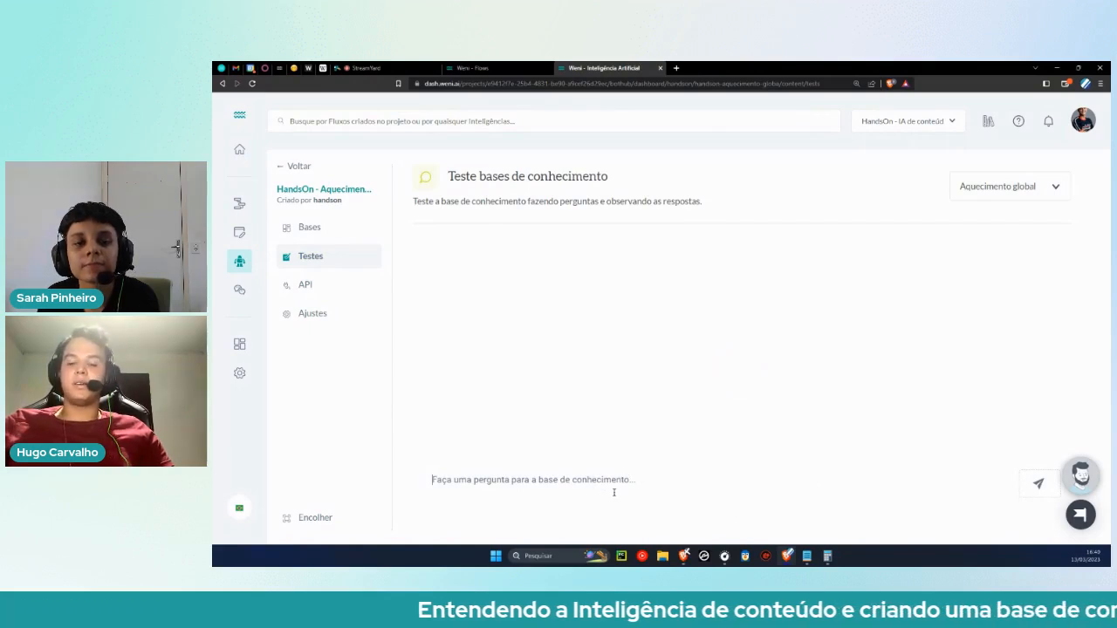
pyautogui.write('O que é')
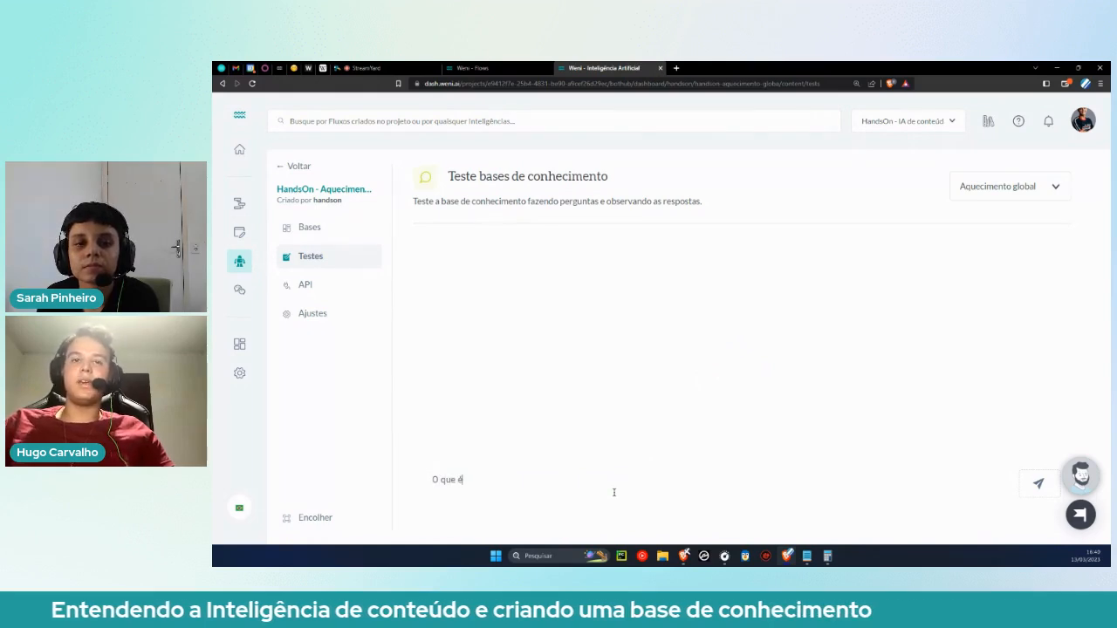
pyautogui.write(' o aquecimento global?')
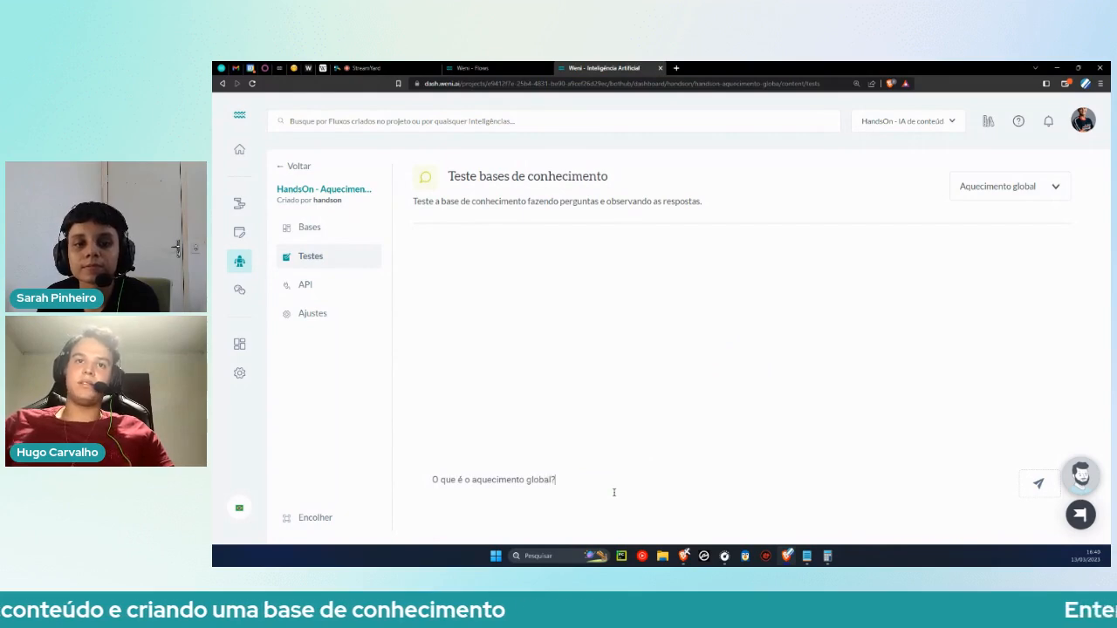
pyautogui.press('Return')
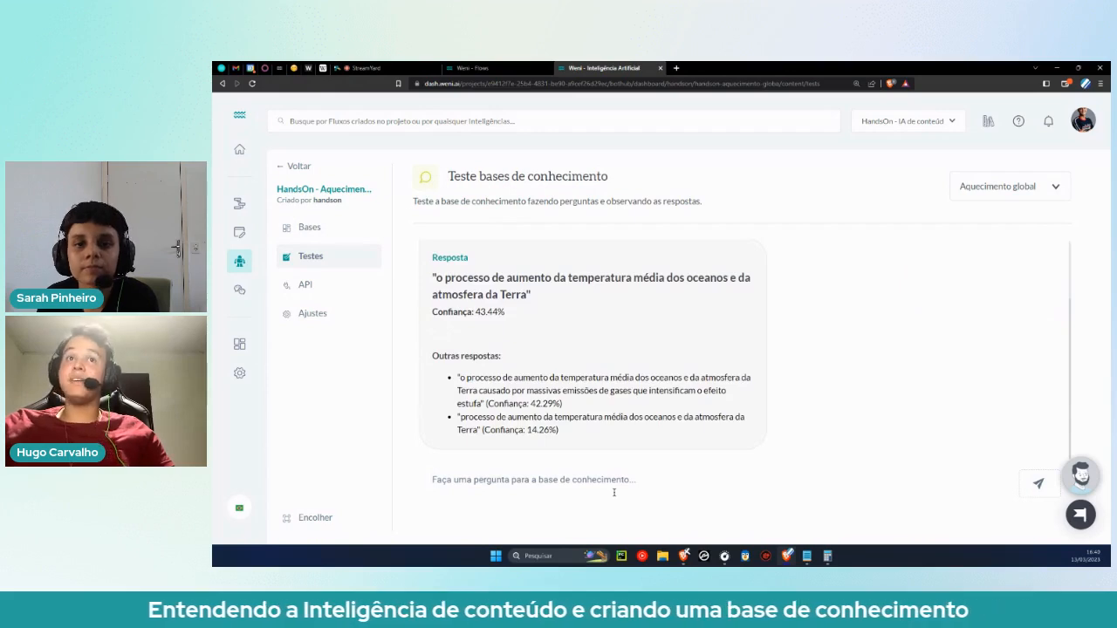
# Examine the test question, the main answer's wording and its confidence percentage.
pyautogui.scroll(2, 658, 464)
pyautogui.moveTo(927, 287); pyautogui.dragTo(1025, 291)
pyautogui.scroll(-1, 1026, 291)
pyautogui.click(451, 278)
pyautogui.moveTo(433, 275); pyautogui.dragTo(539, 295)
pyautogui.click(540, 295)
pyautogui.moveTo(435, 278); pyautogui.dragTo(751, 278)
pyautogui.click(538, 293)
pyautogui.moveTo(523, 294); pyautogui.dragTo(435, 278)
pyautogui.click(553, 280)
pyautogui.moveTo(506, 313)
pyautogui.mouseDown()
pyautogui.moveTo(432, 313)
pyautogui.moveTo(497, 311)
pyautogui.mouseUp()
pyautogui.click(474, 311)
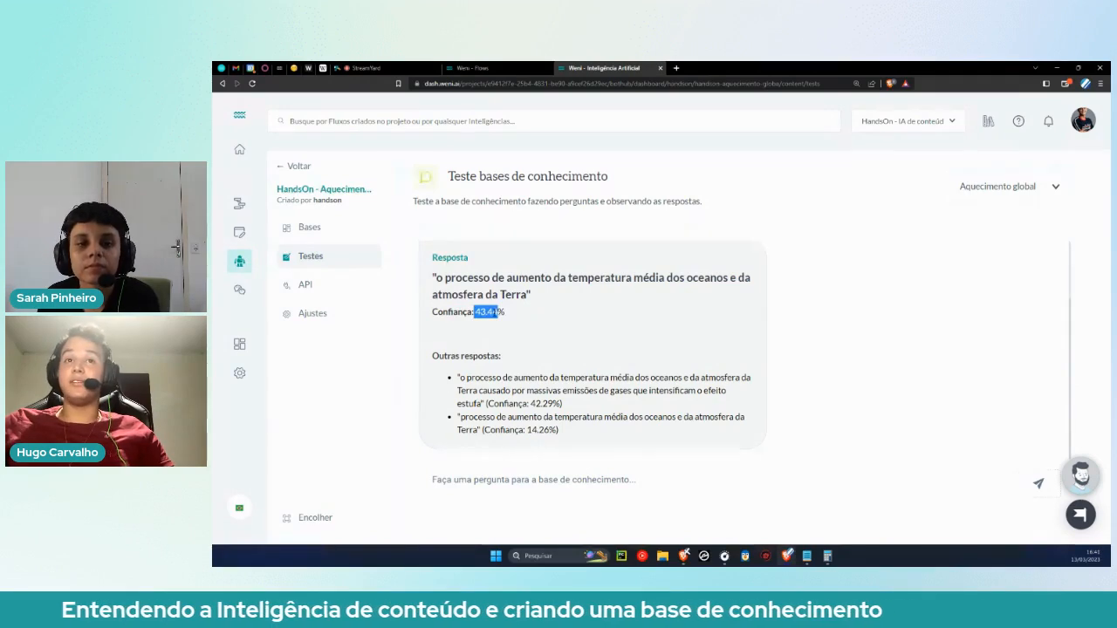
# Examine the alternative answers and compare them with the main answer, its confidence and the question asked.
pyautogui.click(462, 373)
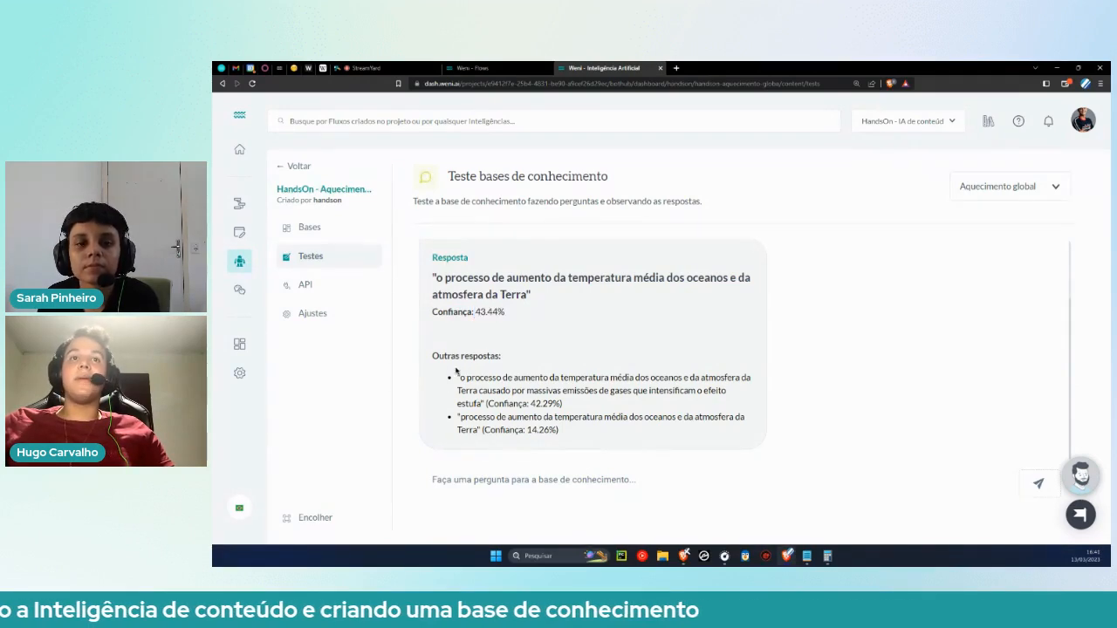
pyautogui.moveTo(434, 356); pyautogui.dragTo(572, 435)
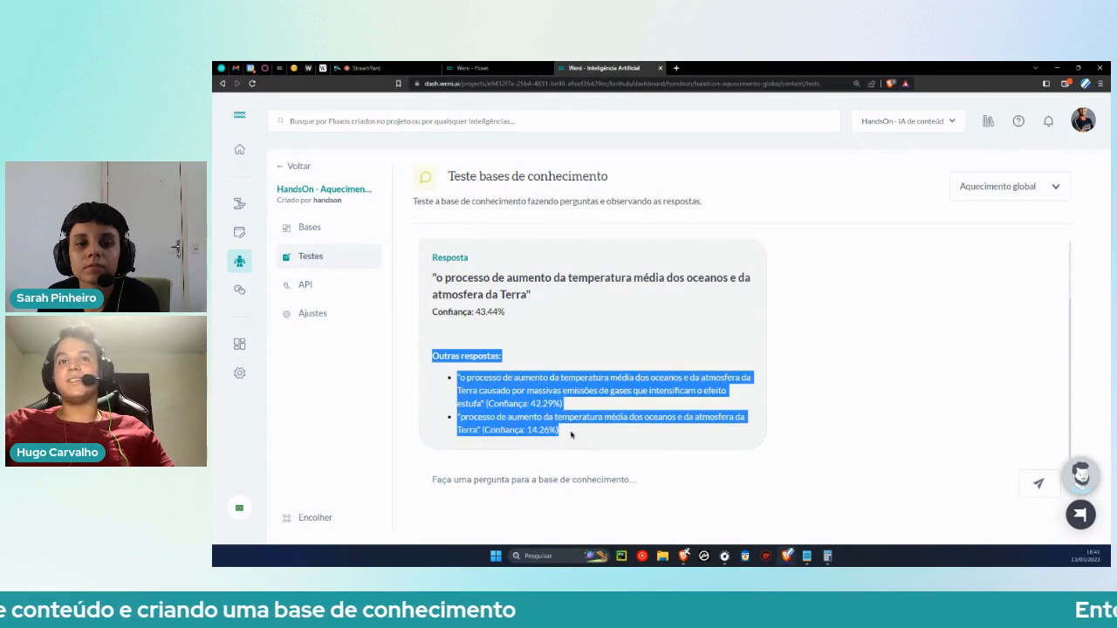
pyautogui.click(687, 392)
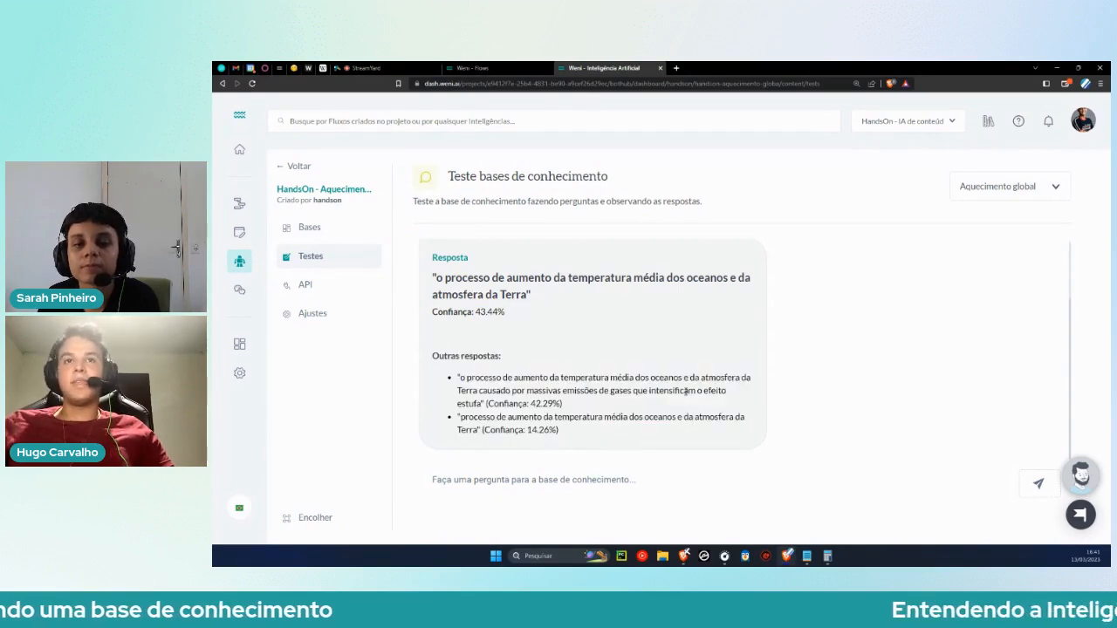
pyautogui.moveTo(506, 313); pyautogui.dragTo(433, 278)
pyautogui.click(541, 307)
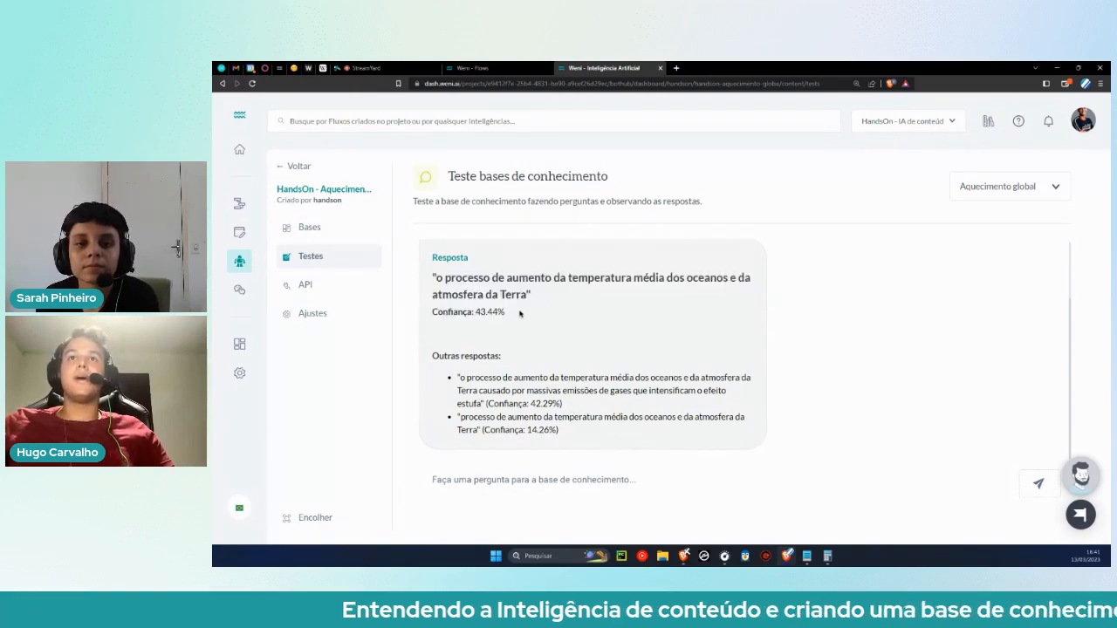
pyautogui.moveTo(506, 312); pyautogui.dragTo(446, 316)
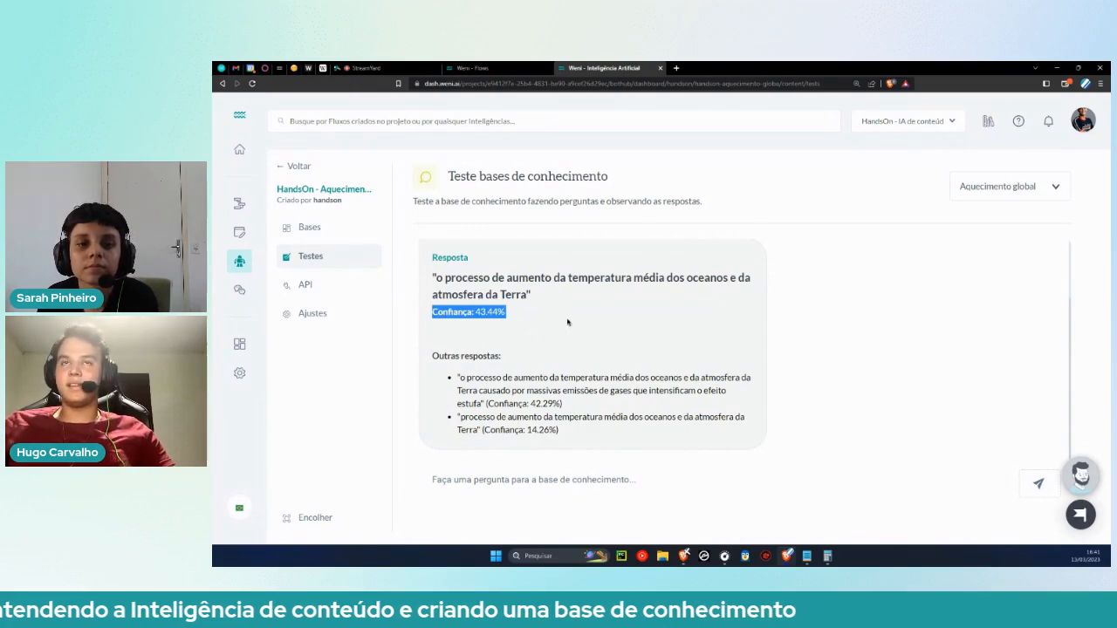
pyautogui.scroll(1, 576, 301)
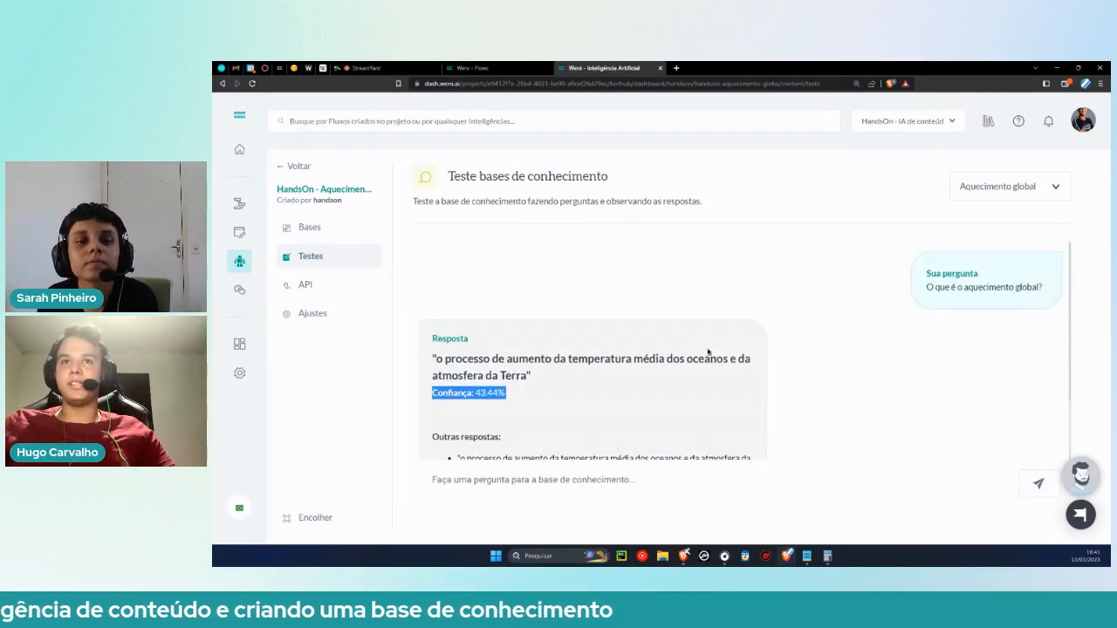
pyautogui.tripleClick(974, 292)
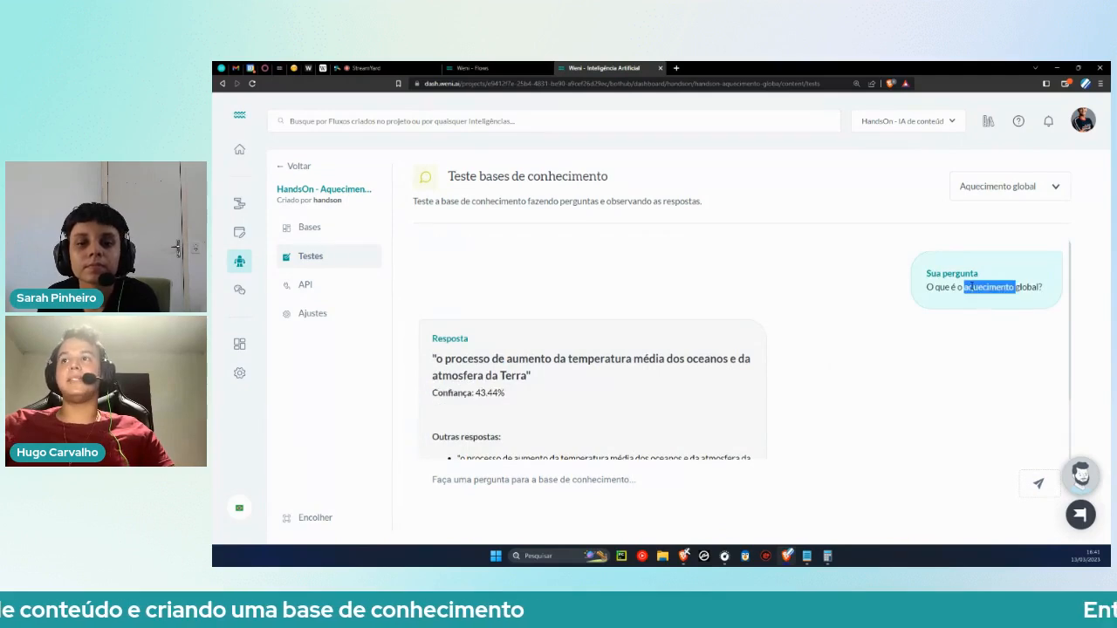
pyautogui.click(653, 485)
pyautogui.scroll(-1, 829, 381)
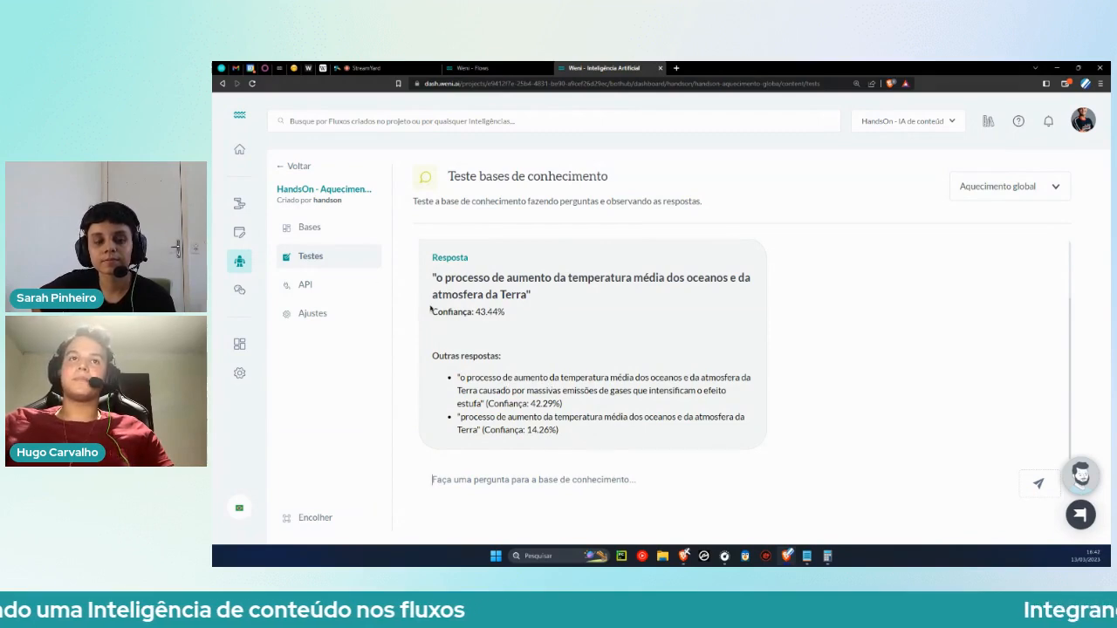
# Open the intelligence's API integration page and examine its URL, access token, POST body, integration steps and sample response.
pyautogui.click(307, 285)
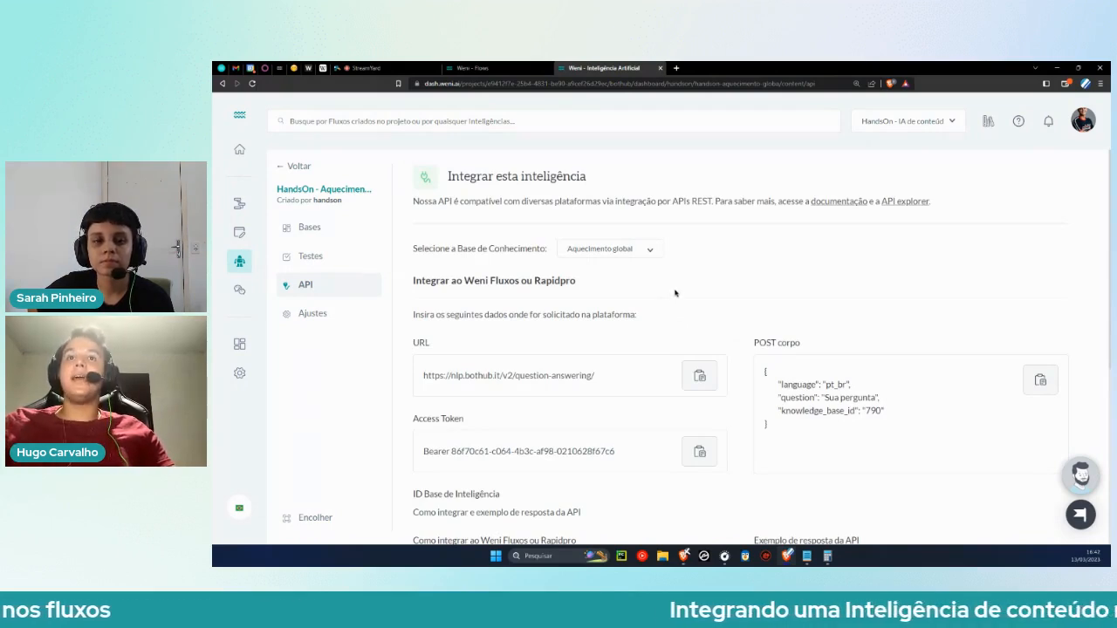
pyautogui.scroll(-1, 676, 295)
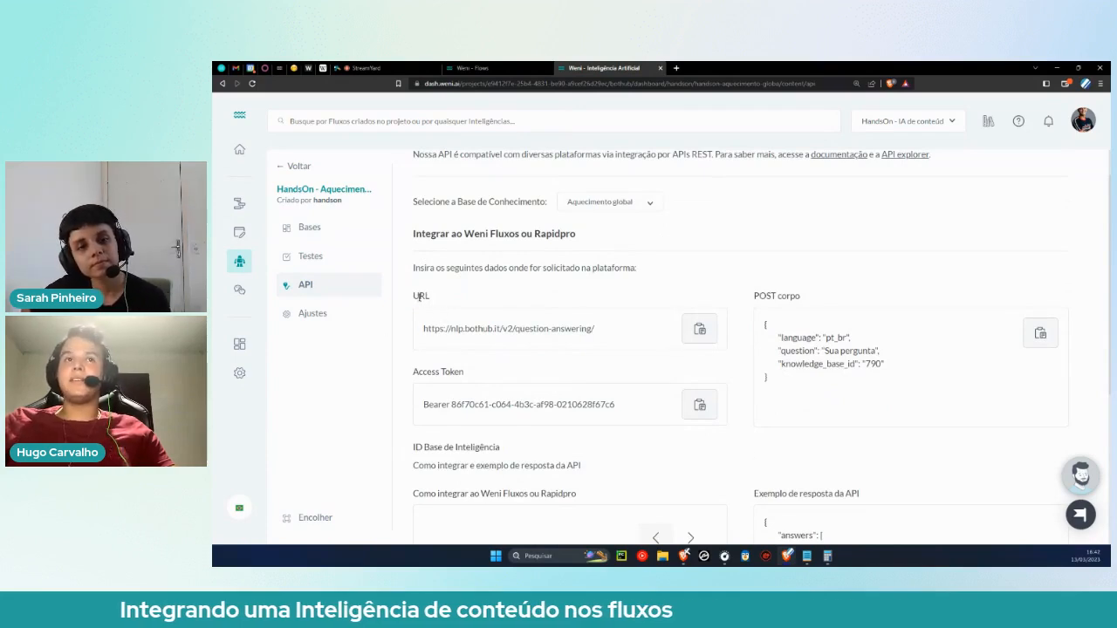
pyautogui.scroll(-3, 454, 295)
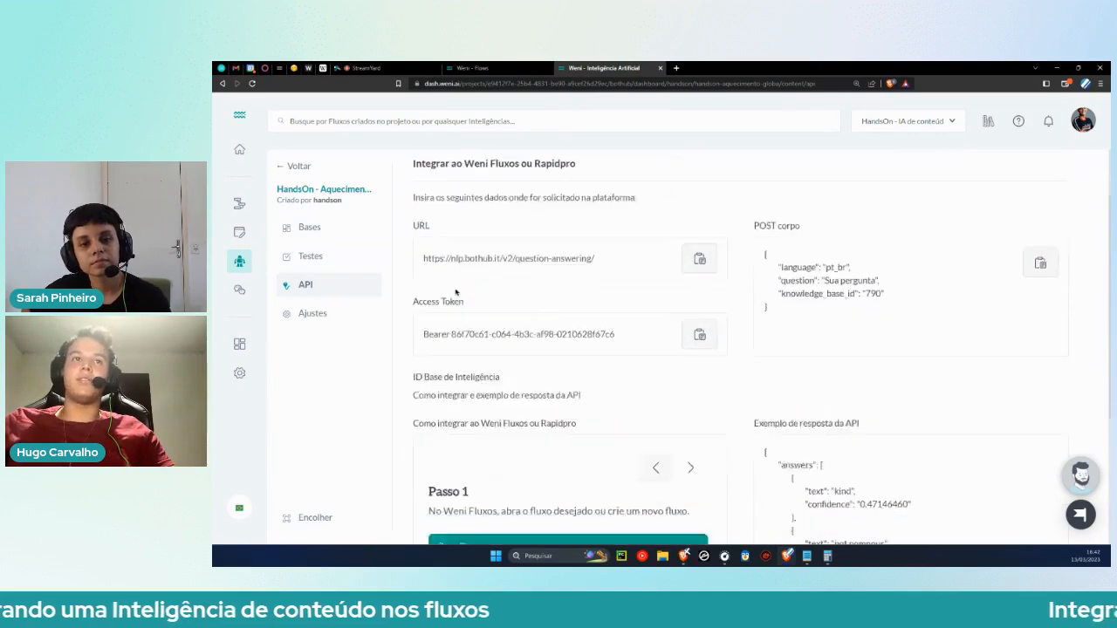
pyautogui.scroll(3, 567, 229)
pyautogui.scroll(-5, 516, 302)
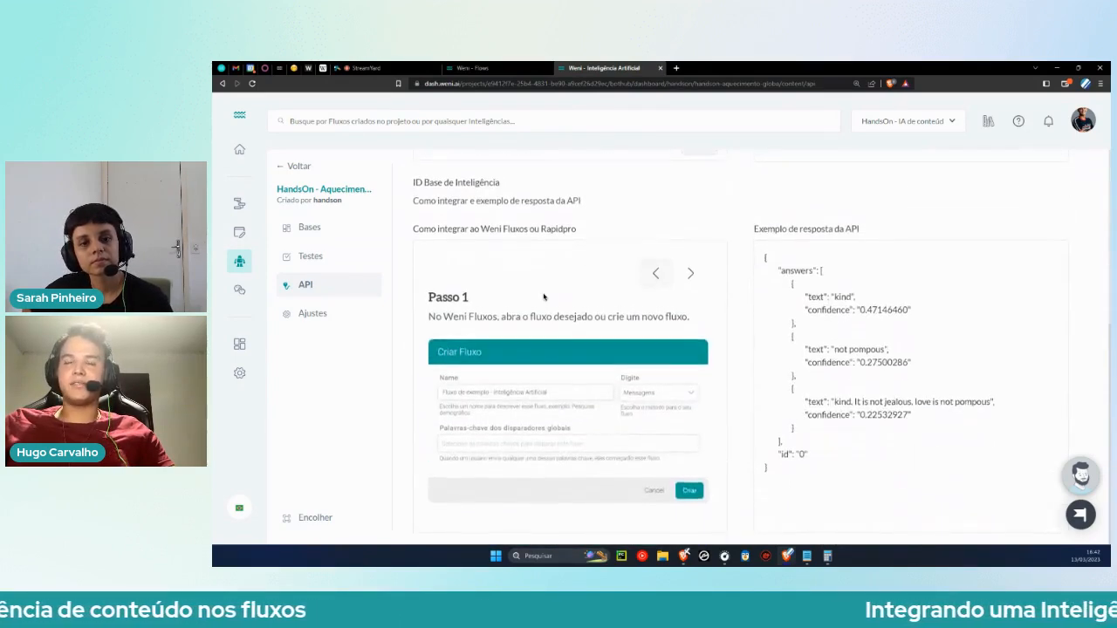
pyautogui.scroll(4, 454, 366)
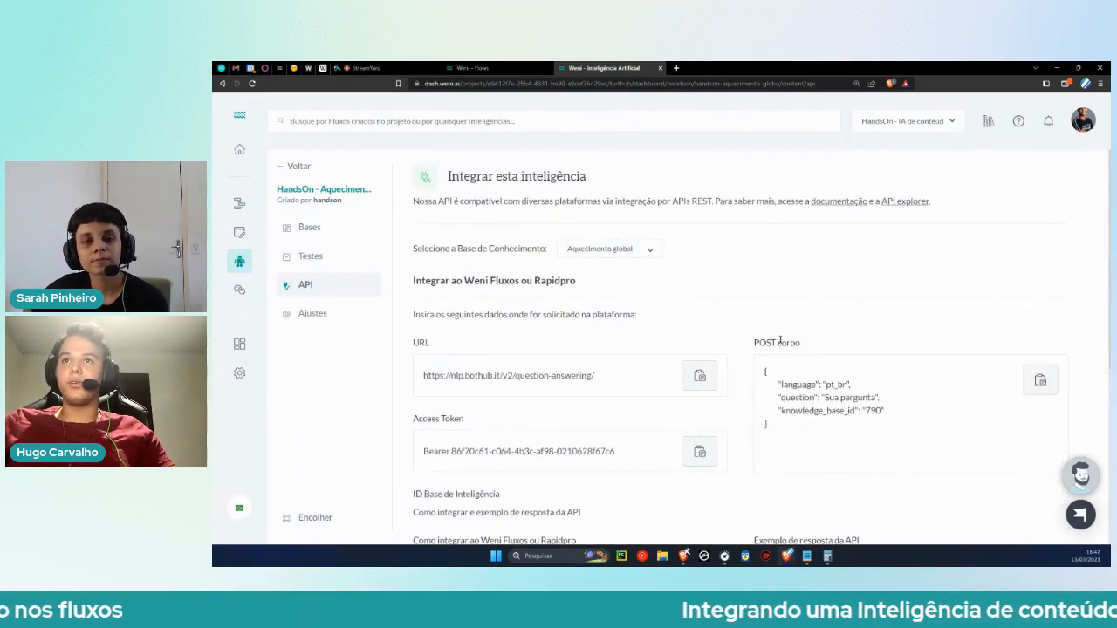
# Copy the API's URL and paste it into an empty Notepad note after the label "URL:".
pyautogui.click(701, 373)
pyautogui.moveTo(804, 556)
pyautogui.click(762, 506)
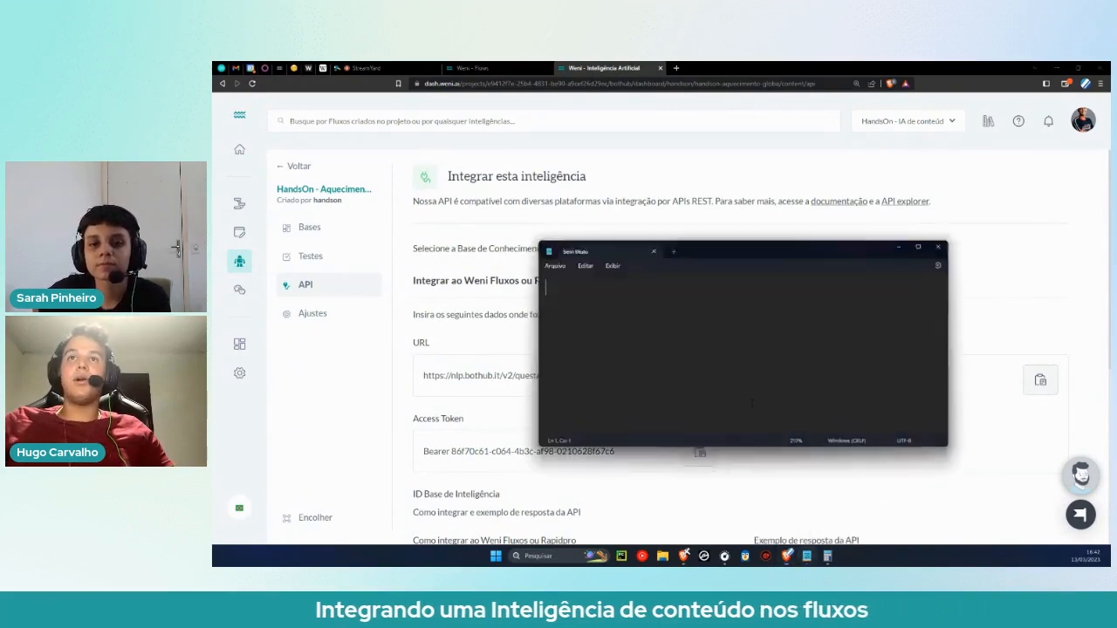
pyautogui.write('URL:')
pyautogui.hotkey('ctrl', 'v')
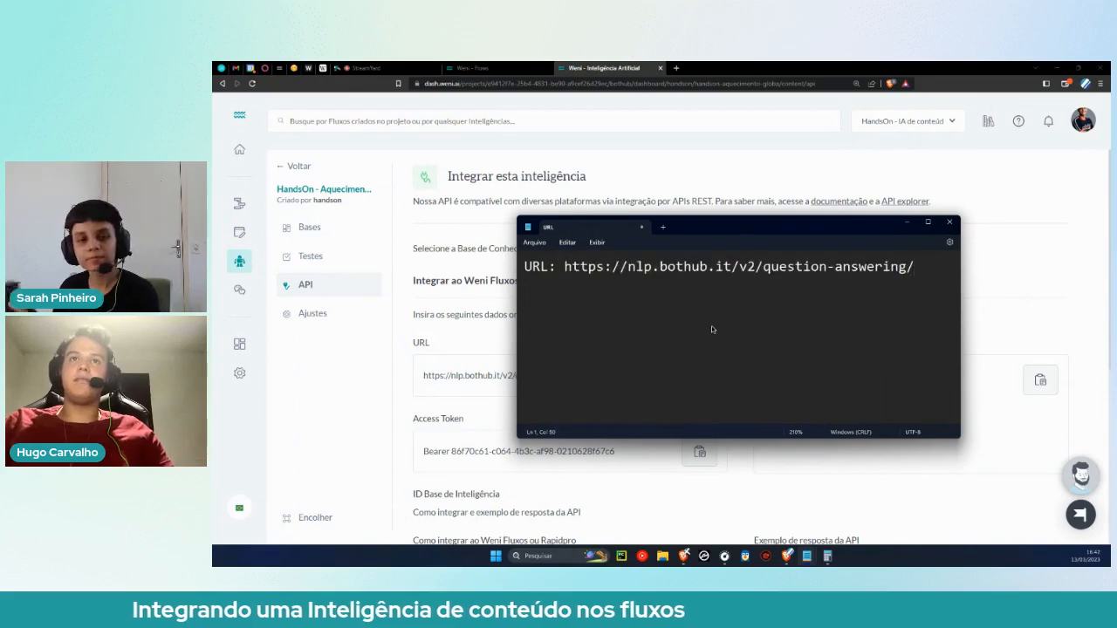
# Copy the access token from the API page and paste it into the Notepad note below the URL, labelled "Token:".
pyautogui.click(500, 337)
pyautogui.scroll(-2, 454, 377)
pyautogui.moveTo(414, 326); pyautogui.dragTo(509, 329)
pyautogui.click(652, 363)
pyautogui.click(700, 357)
pyautogui.moveTo(808, 556)
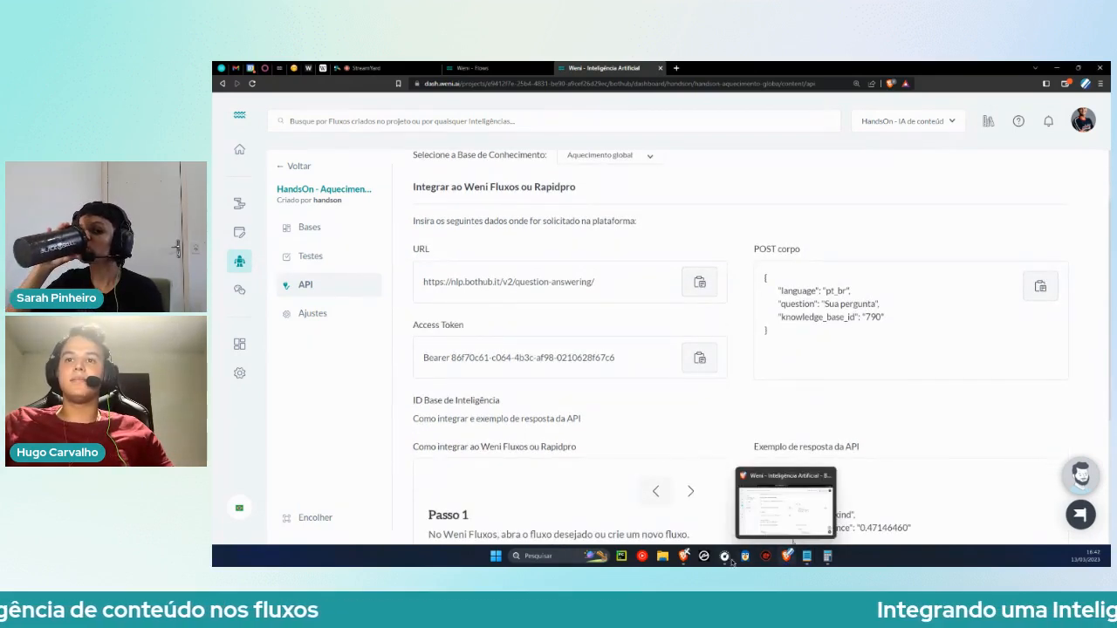
pyautogui.click(788, 534)
pyautogui.press('Return')
pyautogui.write('Token:')
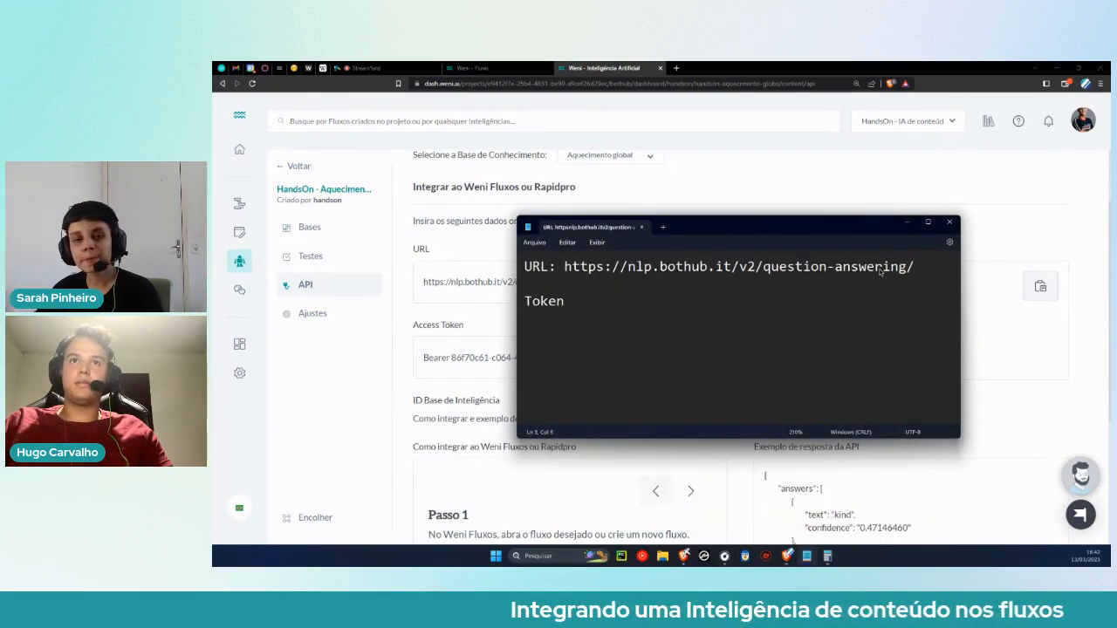
pyautogui.hotkey('ctrl', 'v')
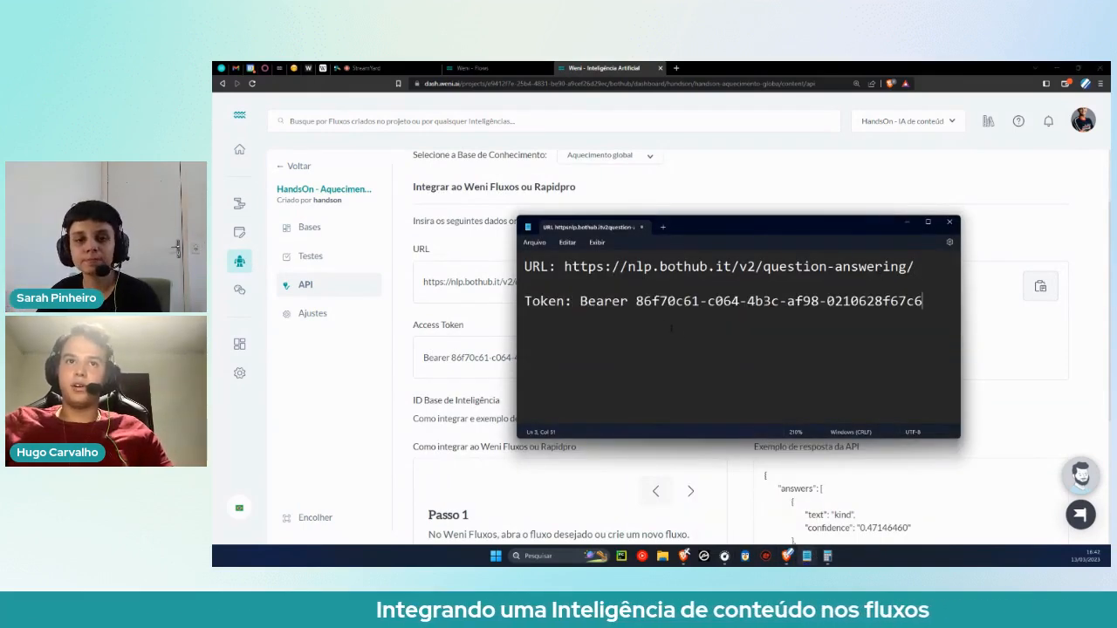
# Copy the POST body from the API page and paste it into the Notepad note below the token.
pyautogui.click(470, 391)
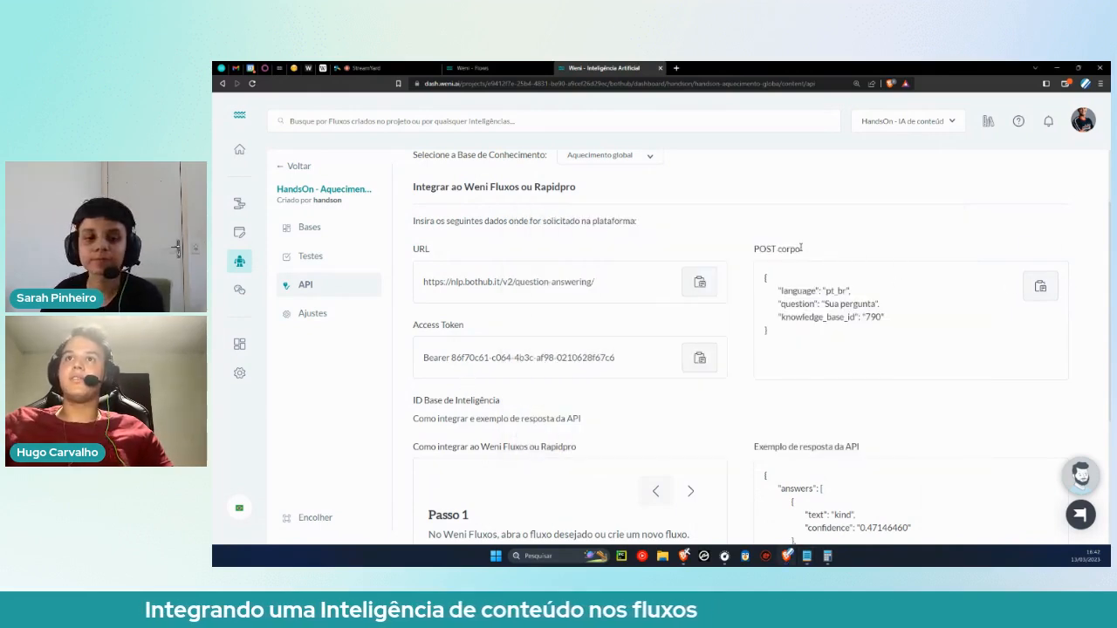
pyautogui.click(806, 556)
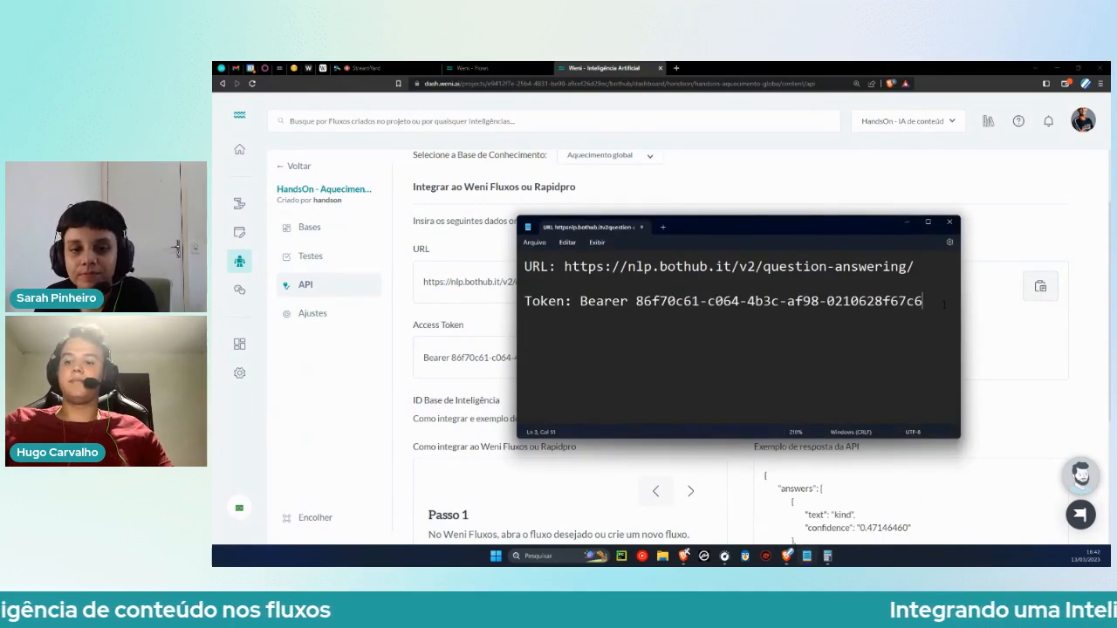
pyautogui.press('Return')
pyautogui.press('Return')
pyautogui.hotkey('ctrl', 'v')
pyautogui.click(906, 221)
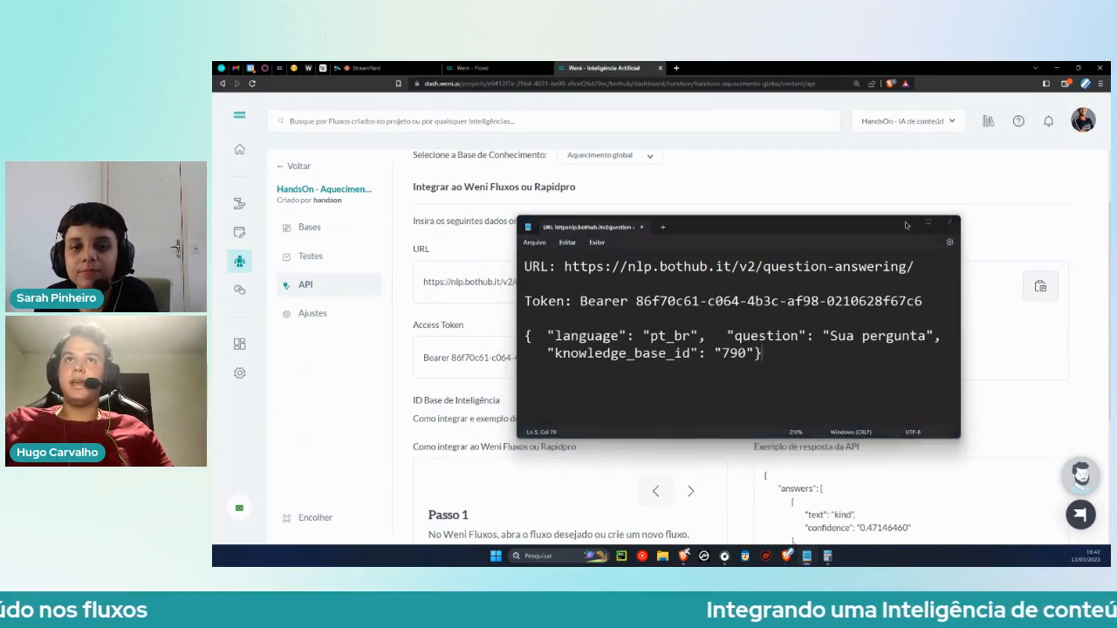
# Examine the POST body's knowledge_base_id, the knowledge base choices, the integration instructions and the sample API response.
pyautogui.scroll(1, 819, 249)
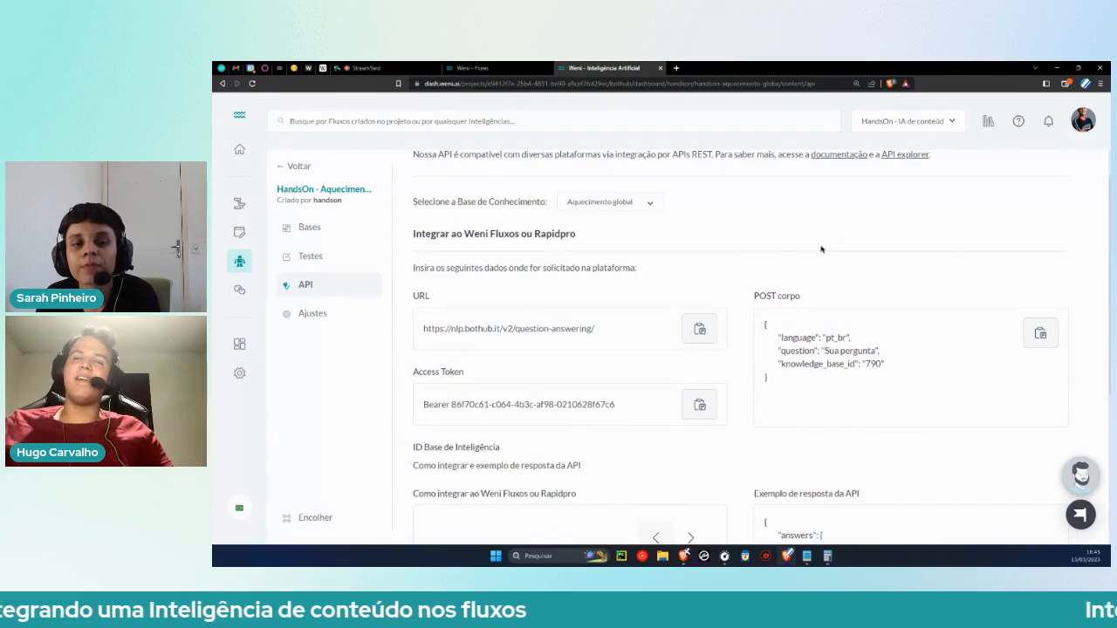
pyautogui.hotkey('ctrl', '+')
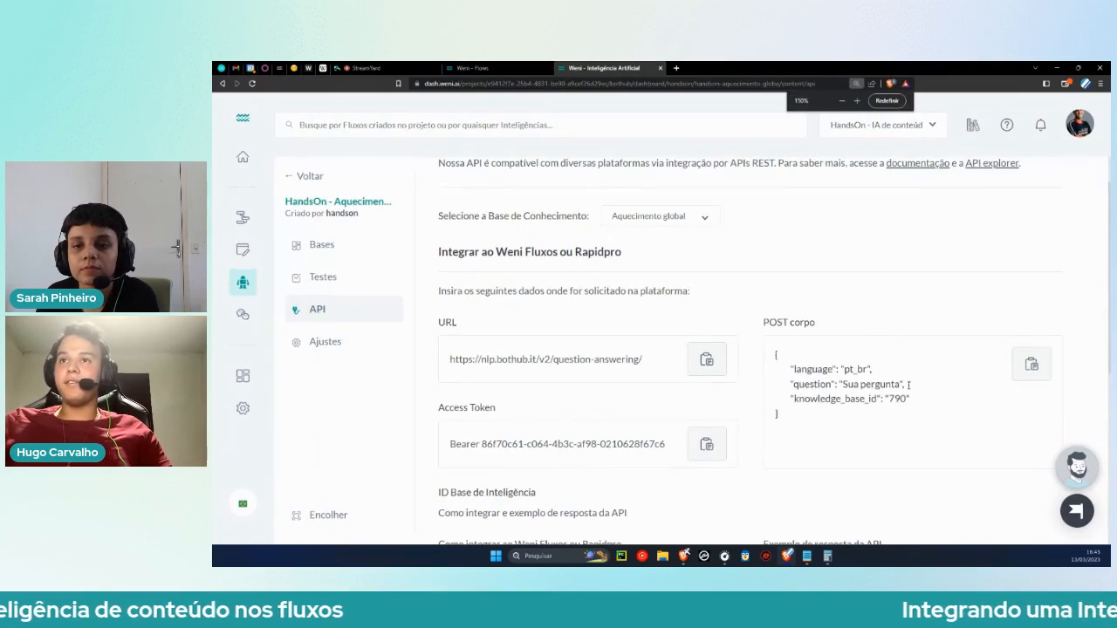
pyautogui.moveTo(794, 398); pyautogui.dragTo(907, 398)
pyautogui.click(905, 398)
pyautogui.click(913, 399)
pyautogui.click(650, 216)
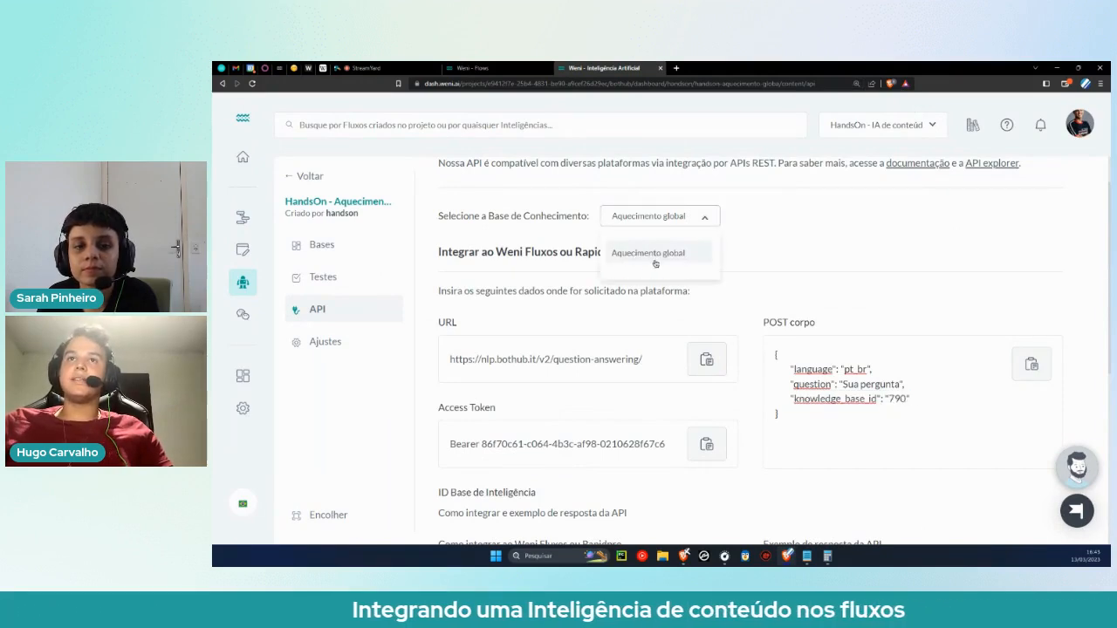
pyautogui.click(783, 253)
pyautogui.hotkey('ctrl', '-')
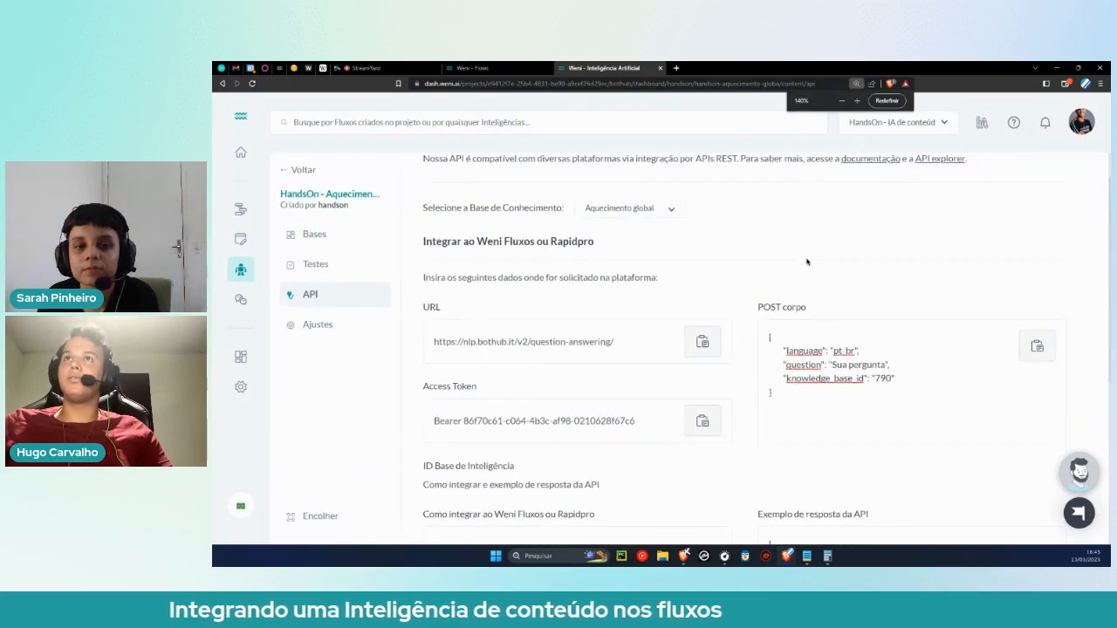
pyautogui.moveTo(880, 379); pyautogui.dragTo(876, 379)
pyautogui.click(892, 377)
pyautogui.click(913, 385)
pyautogui.scroll(-5, 781, 394)
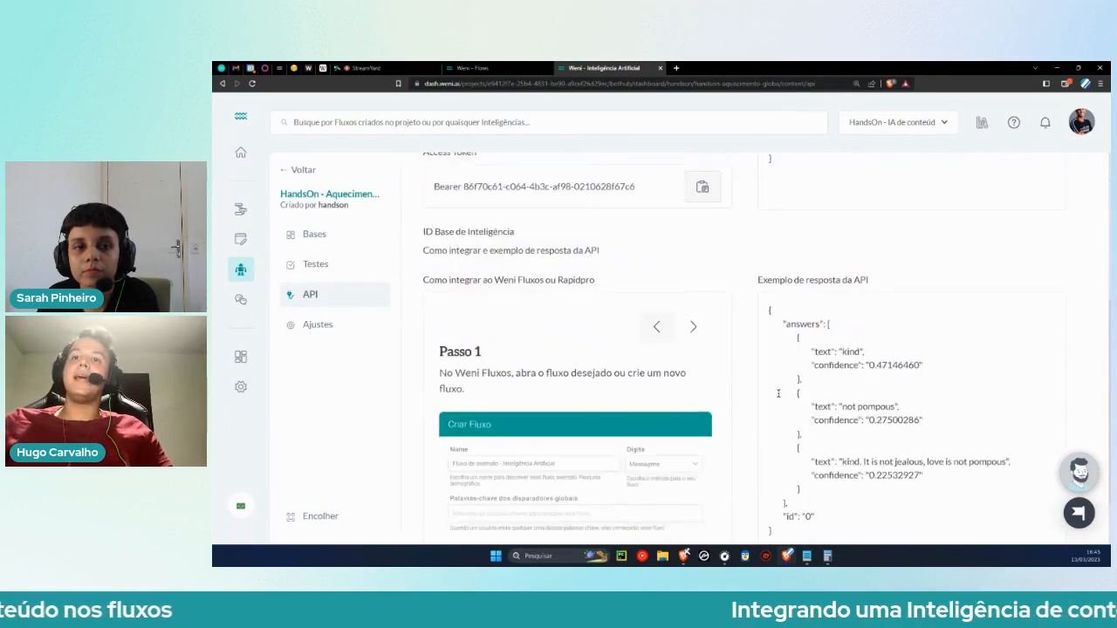
pyautogui.scroll(-1, 779, 394)
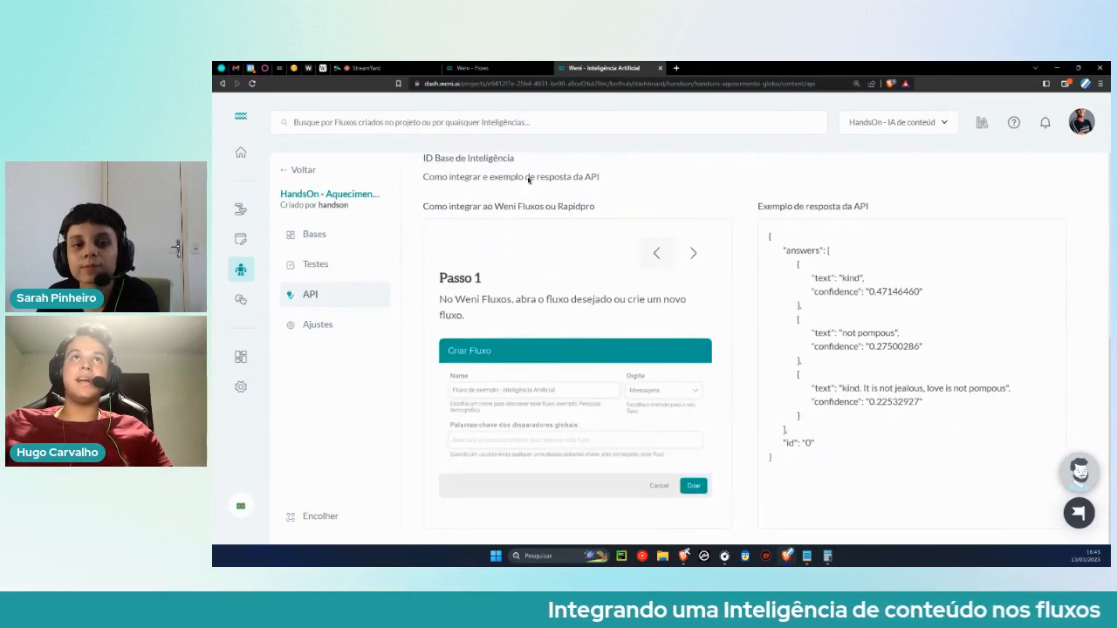
# Open the IA de conteúdo flow and create its starting message with the text "O que você quer me perguntar hoje?".
pyautogui.click(493, 68)
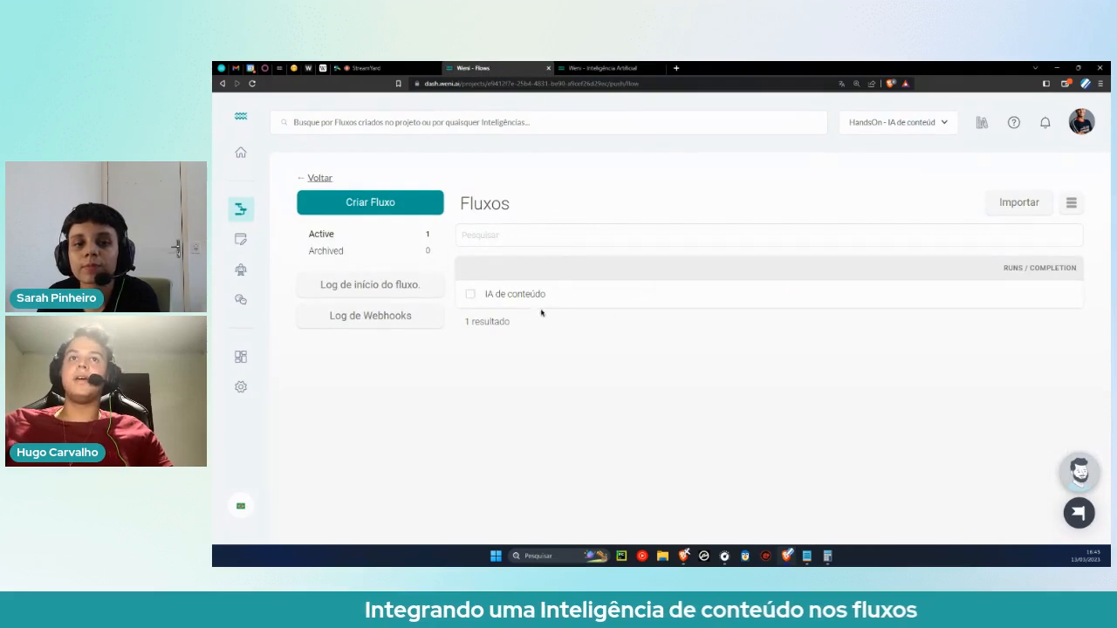
pyautogui.click(493, 294)
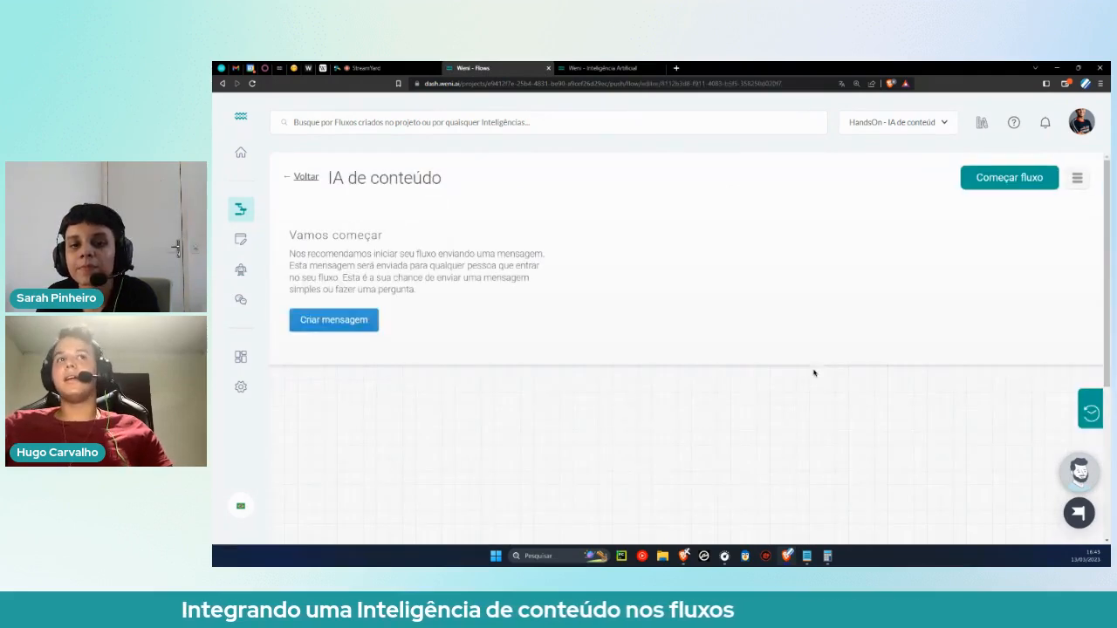
pyautogui.click(335, 321)
pyautogui.click(624, 300)
pyautogui.click(611, 329)
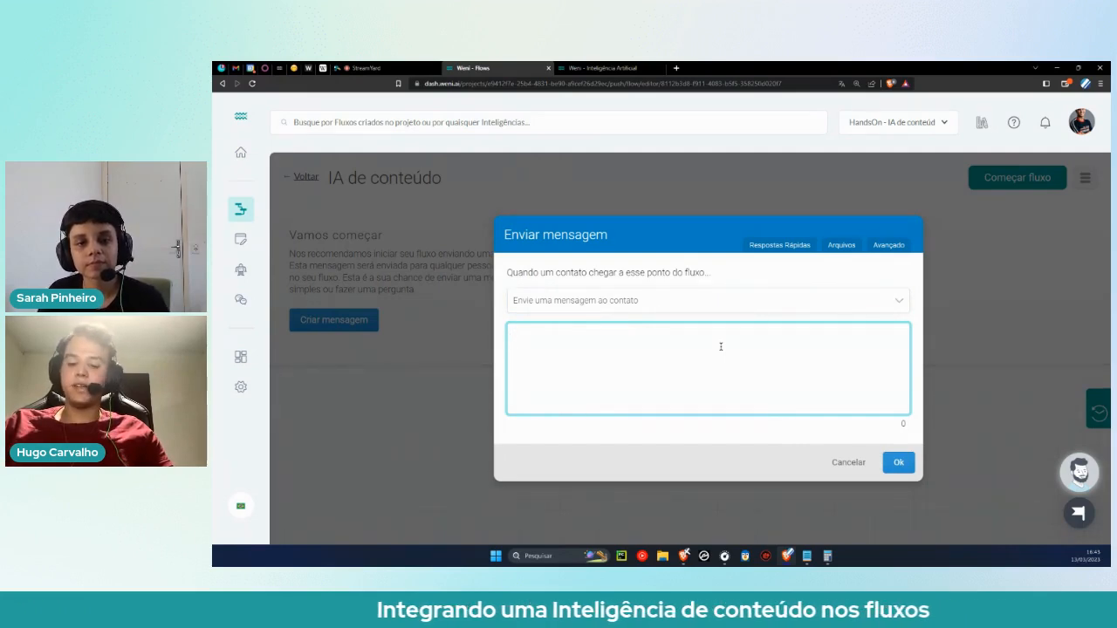
pyautogui.write('O quew')
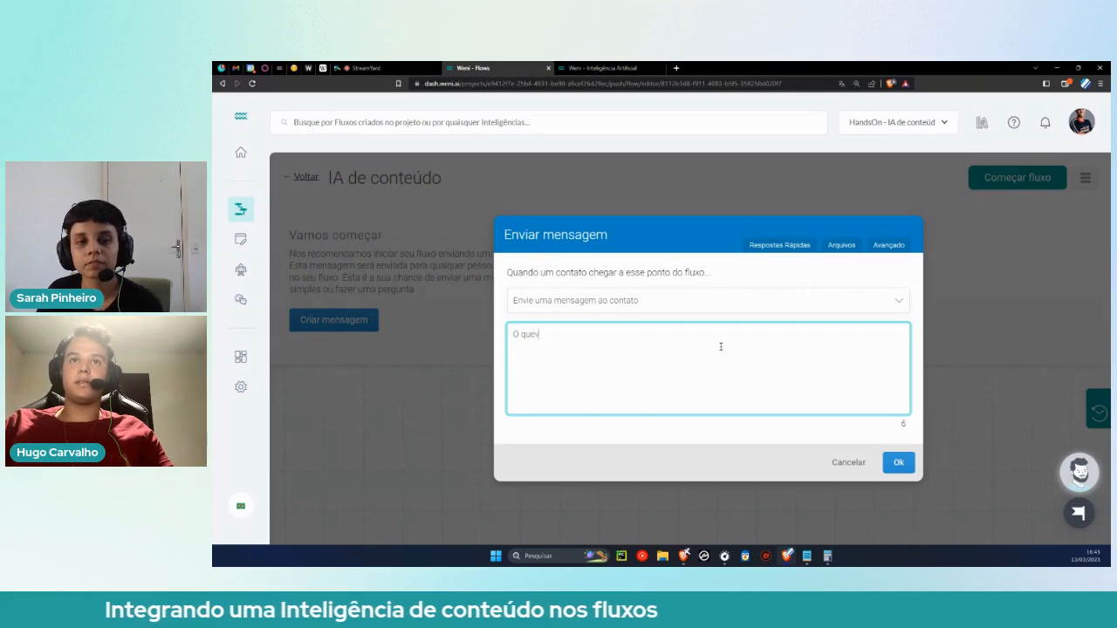
pyautogui.press('BackSpace')
pyautogui.write('você')
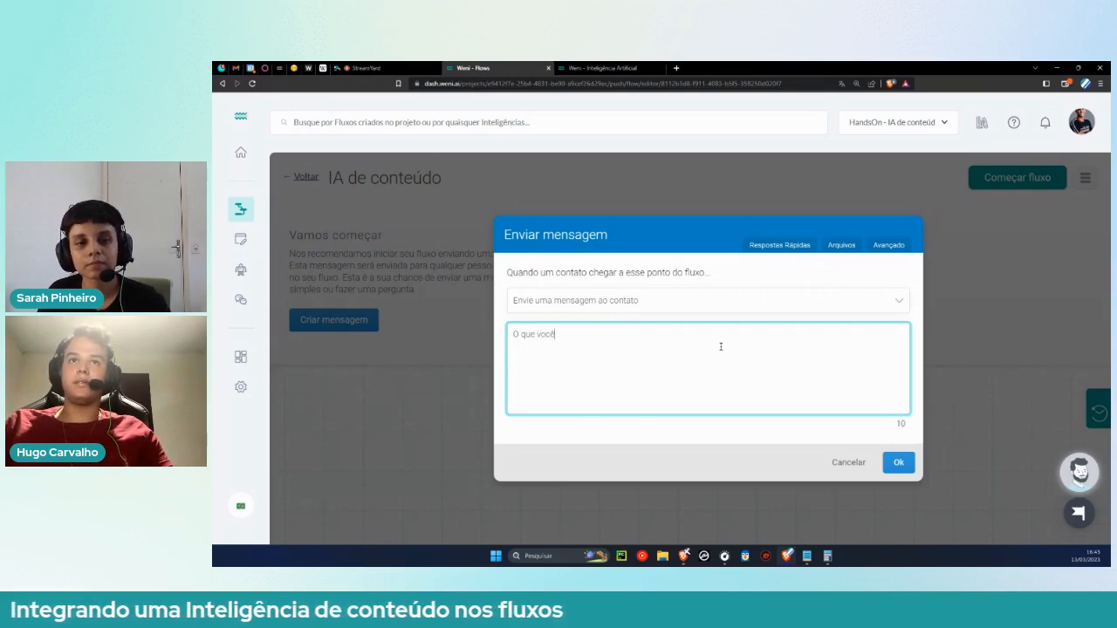
pyautogui.write(' quer me pergunt')
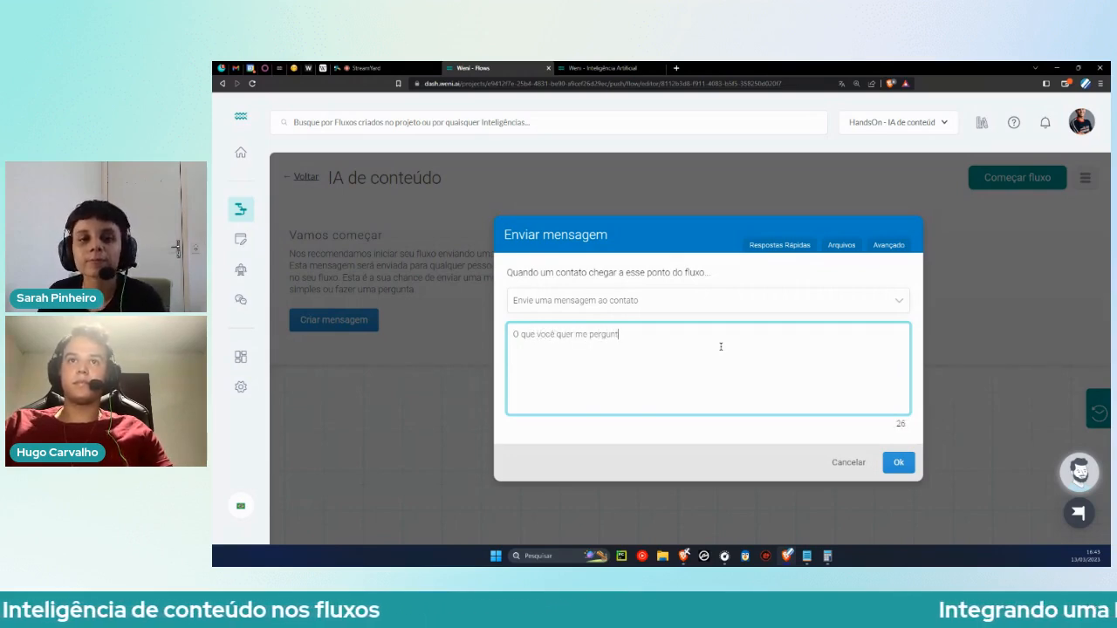
pyautogui.write('ar hoje?')
pyautogui.press('Return')
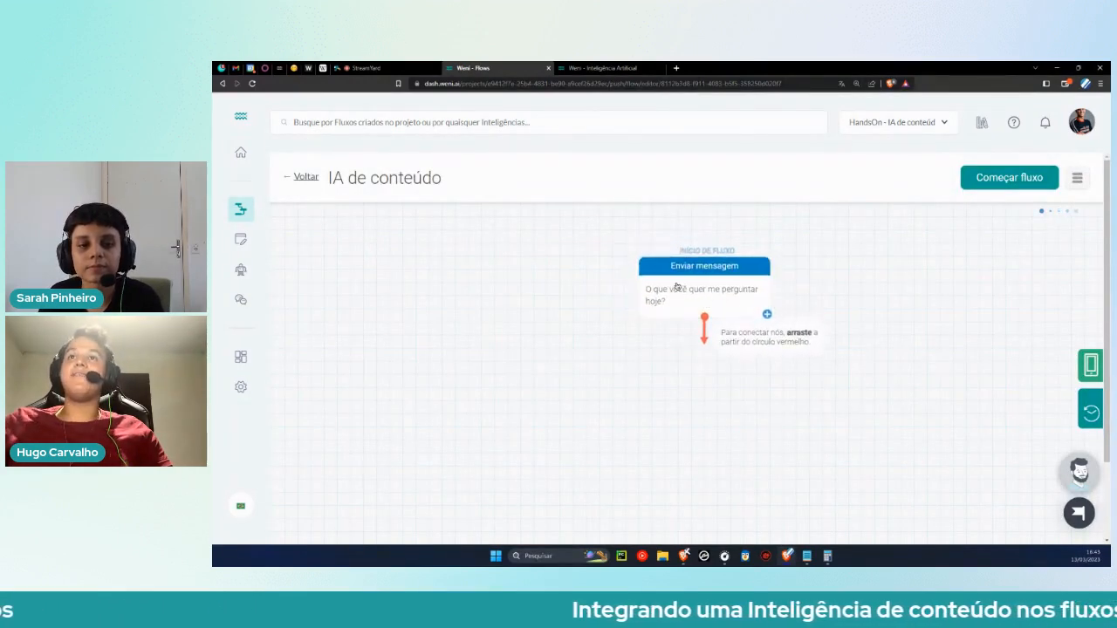
# Add a connected node that waits for the contact's response and saves it under the result name respostaUsuario.
pyautogui.moveTo(691, 305); pyautogui.dragTo(693, 318)
pyautogui.click(596, 292)
pyautogui.click(598, 301)
pyautogui.click(533, 410)
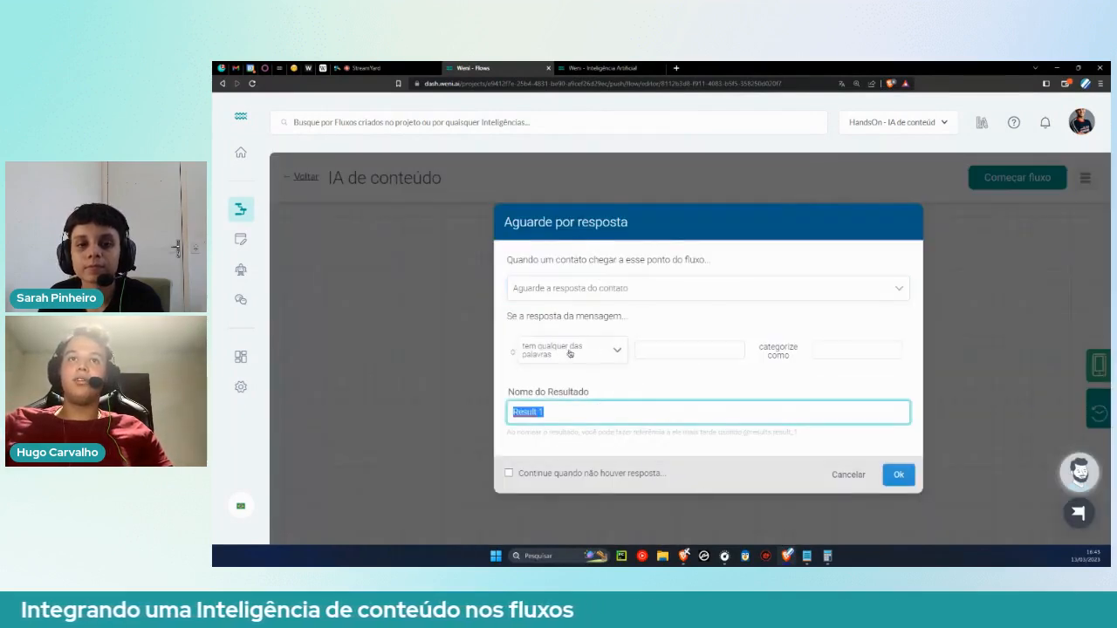
pyautogui.press('BackSpace')
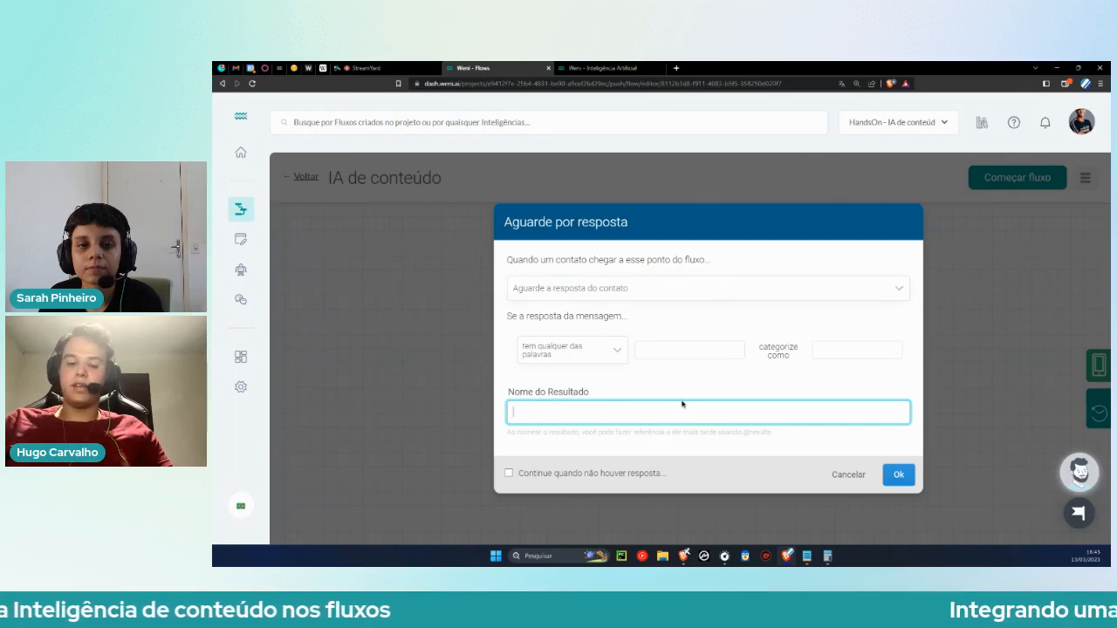
pyautogui.write('ostaUsuario')
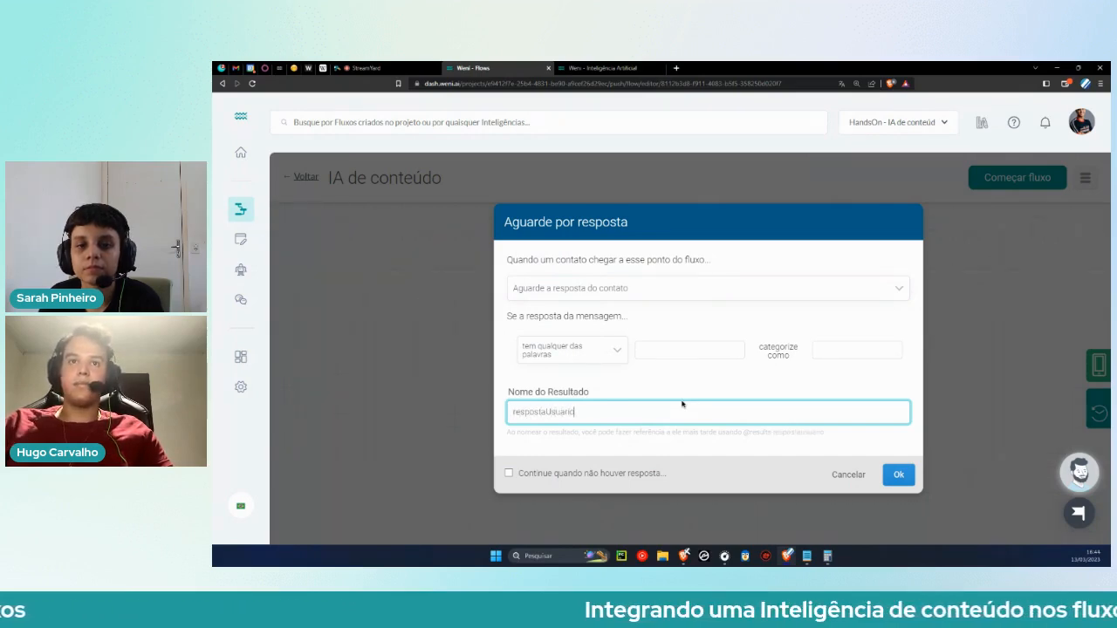
pyautogui.press('Return')
# Reposition the flow nodes so the wait-for-response node sits directly beneath the message node.
pyautogui.moveTo(590, 245)
pyautogui.mouseDown()
pyautogui.moveTo(847, 450)
pyautogui.moveTo(574, 232)
pyautogui.mouseUp()
pyautogui.moveTo(840, 450); pyautogui.dragTo(554, 226)
pyautogui.moveTo(710, 393); pyautogui.dragTo(709, 394)
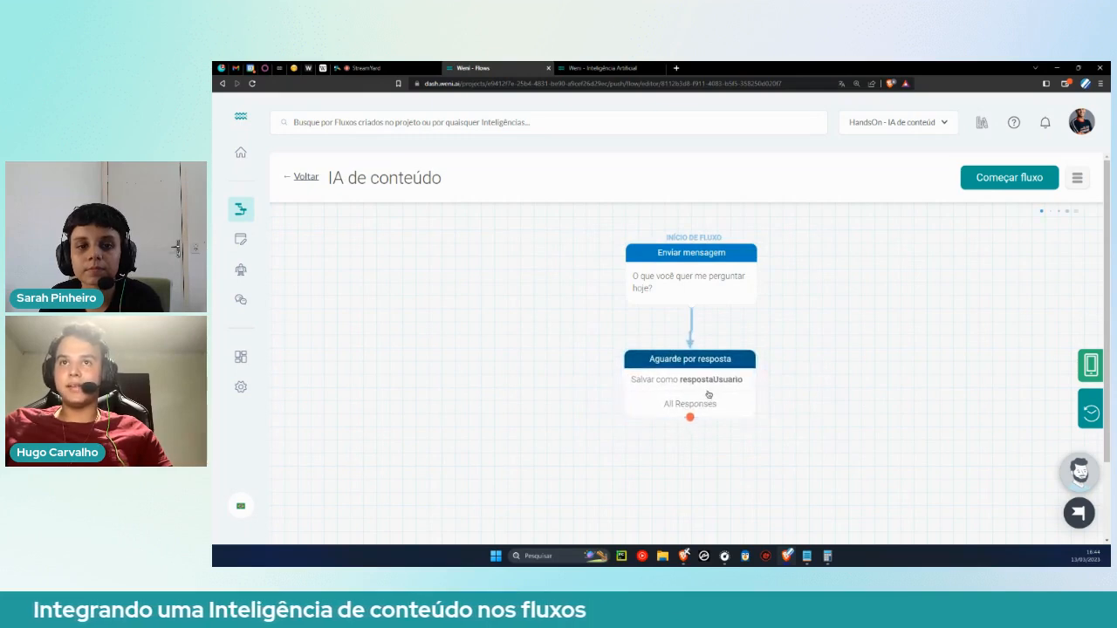
# Add a node connected to the All Responses exit and set its action to "Chamar um webhook".
pyautogui.scroll(-2, 778, 379)
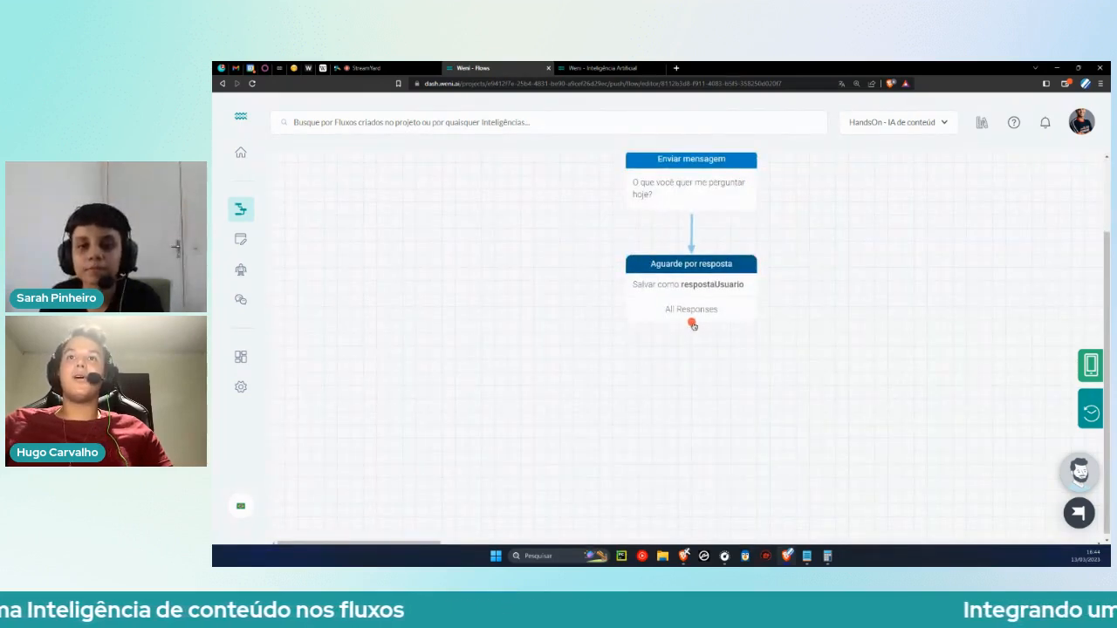
pyautogui.scroll(2, 611, 259)
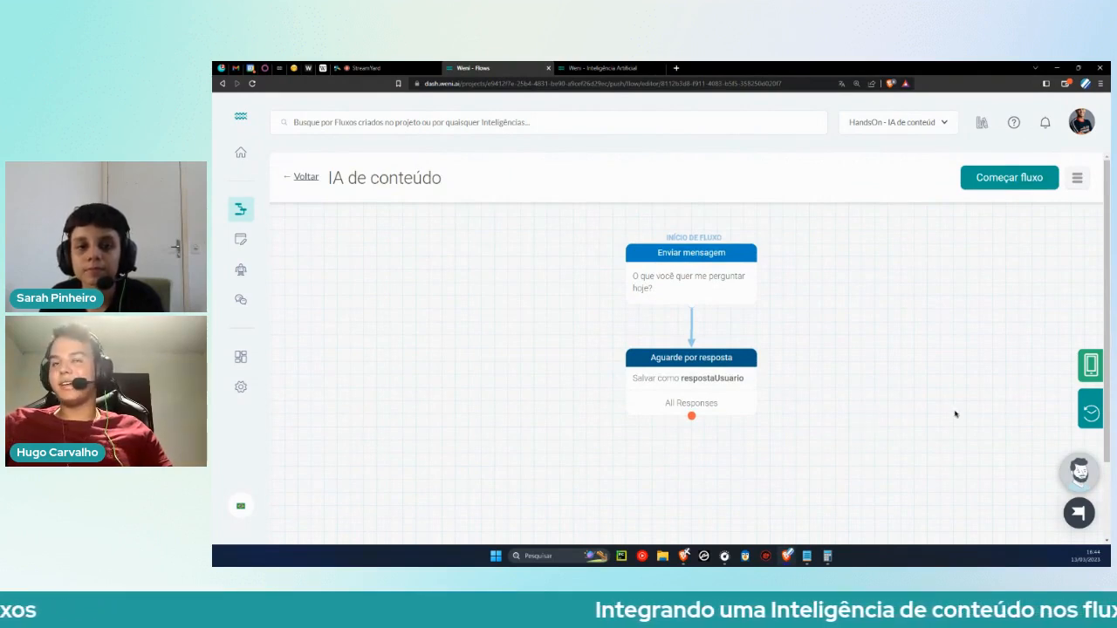
pyautogui.scroll(-2, 773, 385)
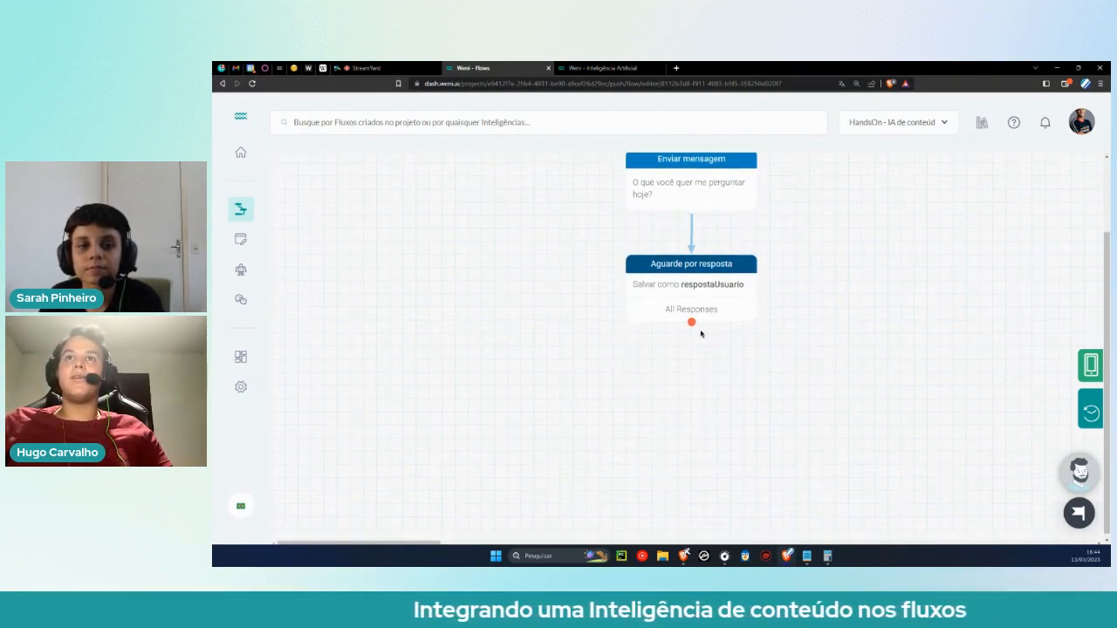
pyautogui.moveTo(692, 324); pyautogui.dragTo(690, 377)
pyautogui.click(611, 300)
pyautogui.write('web')
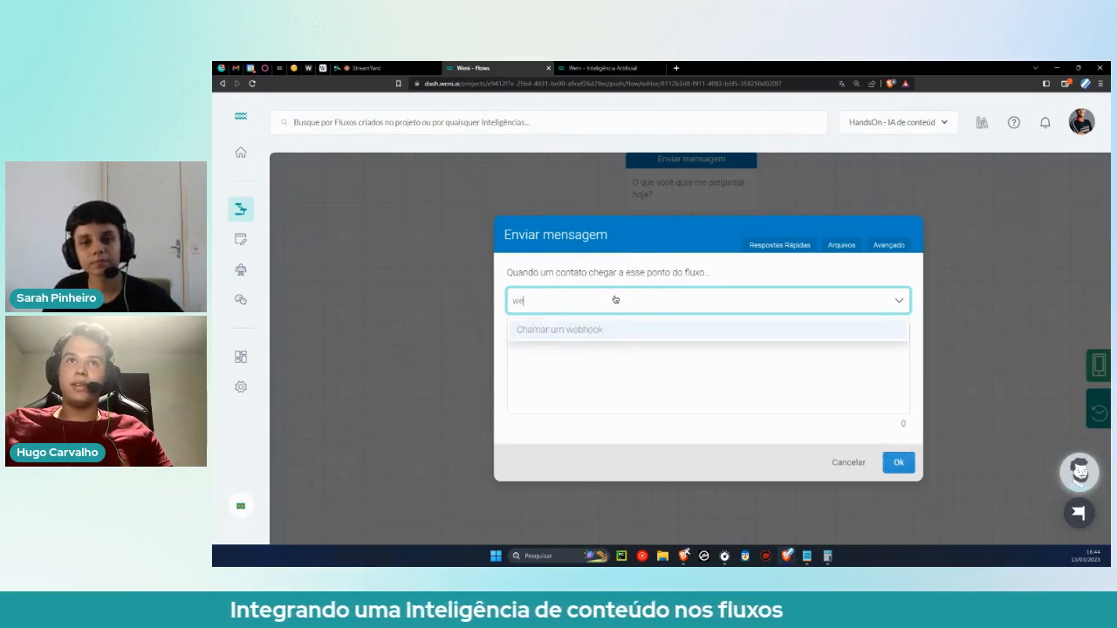
pyautogui.click(611, 331)
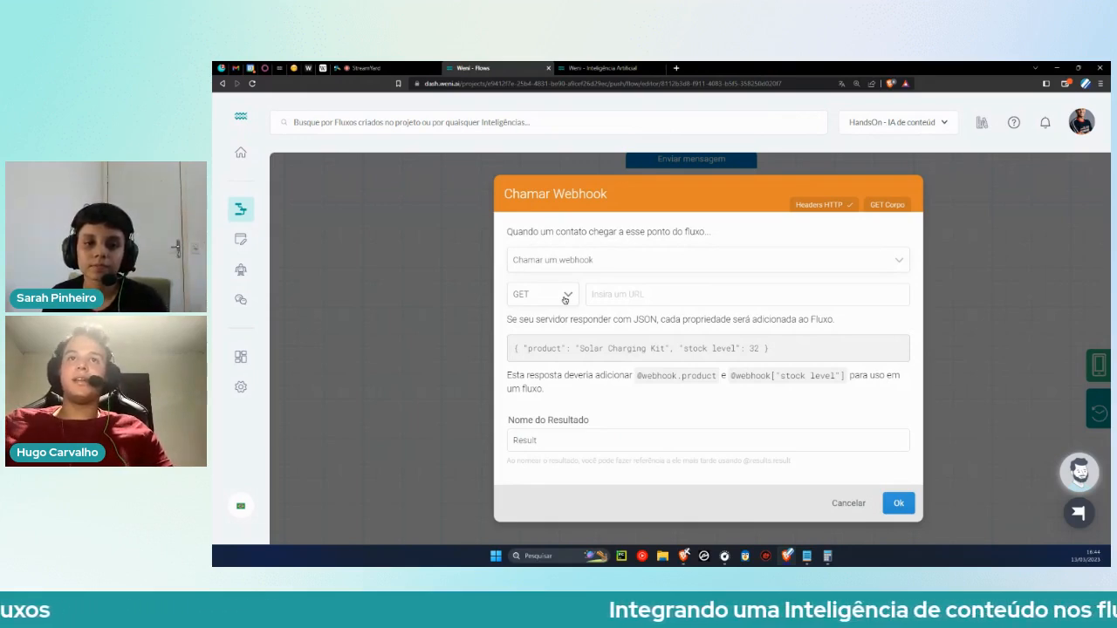
# Set the webhook's request method to POST.
pyautogui.click(564, 297)
pyautogui.click(532, 321)
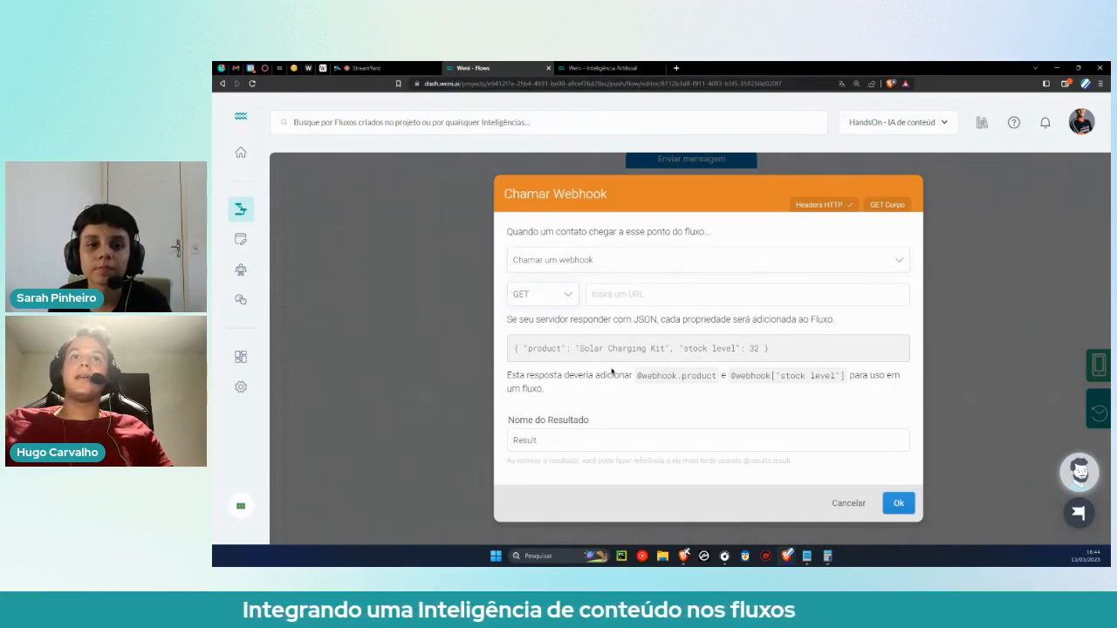
pyautogui.click(530, 296)
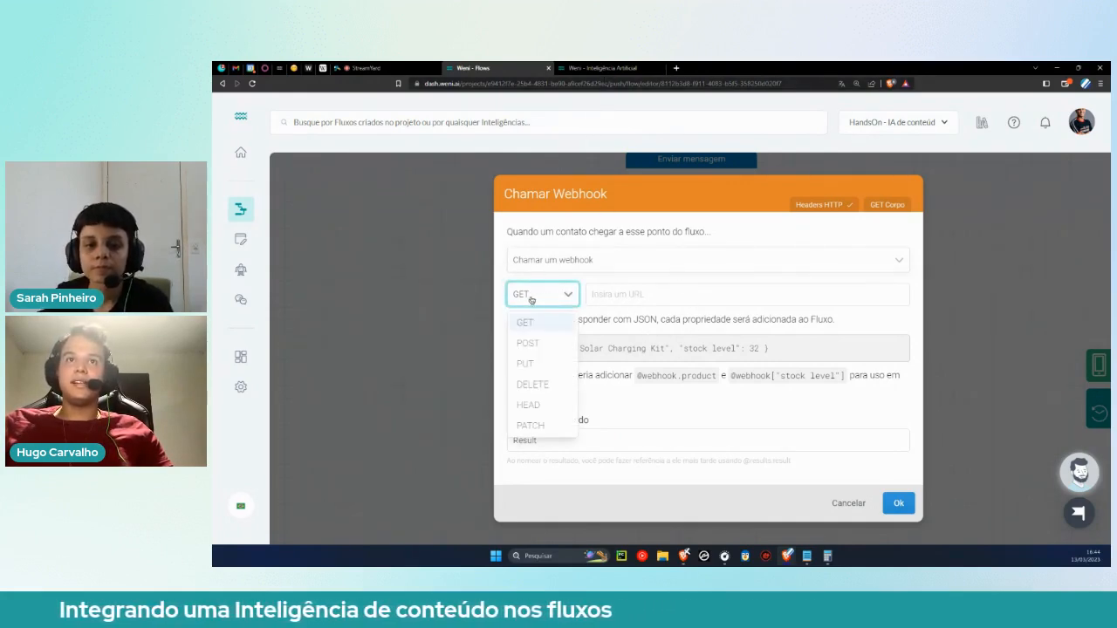
pyautogui.click(535, 302)
pyautogui.click(534, 301)
pyautogui.click(609, 331)
pyautogui.click(544, 297)
pyautogui.click(528, 343)
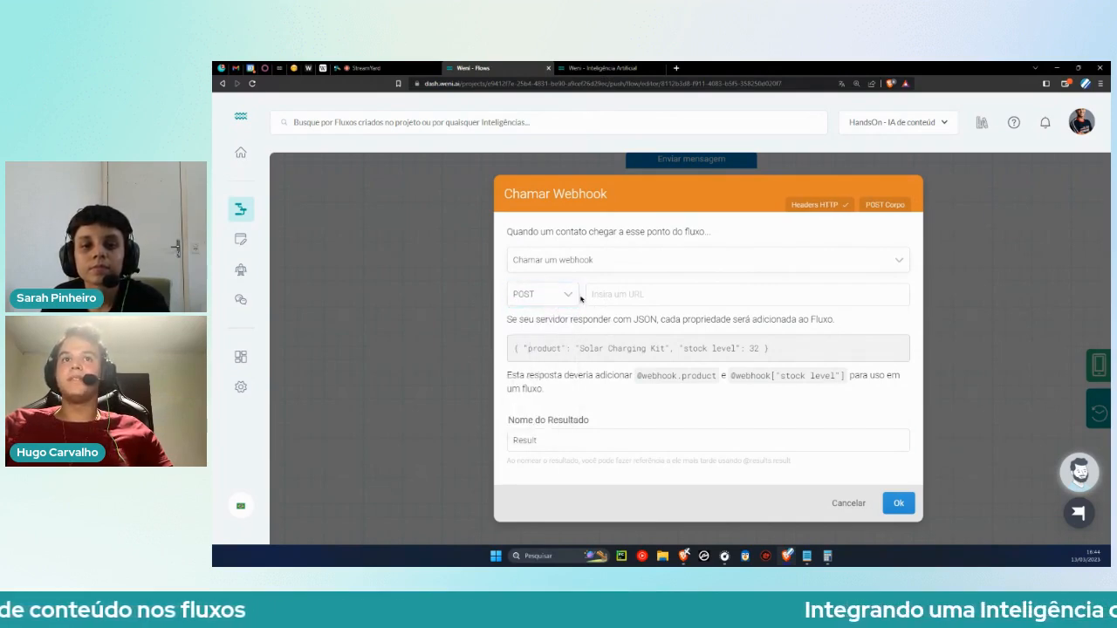
# Check the POST body heading on the intelligence's API page and name the webhook's result IaDeConteudo.
pyautogui.moveTo(562, 442); pyautogui.dragTo(468, 454)
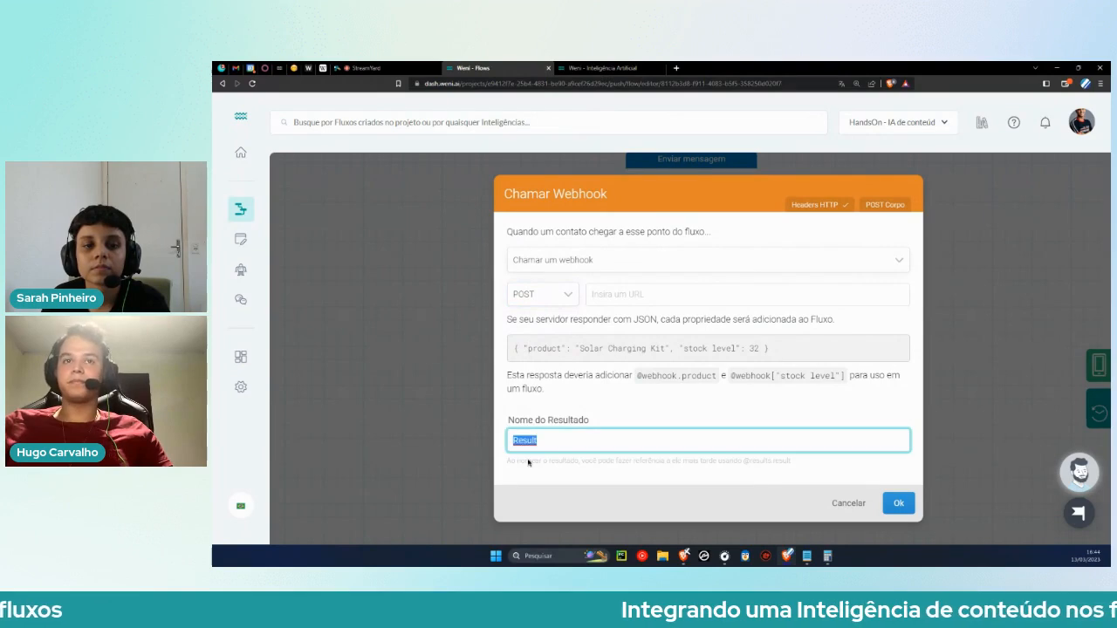
pyautogui.press('BackSpace')
pyautogui.hotkey('ctrl', 'Tab')
pyautogui.scroll(5, 785, 353)
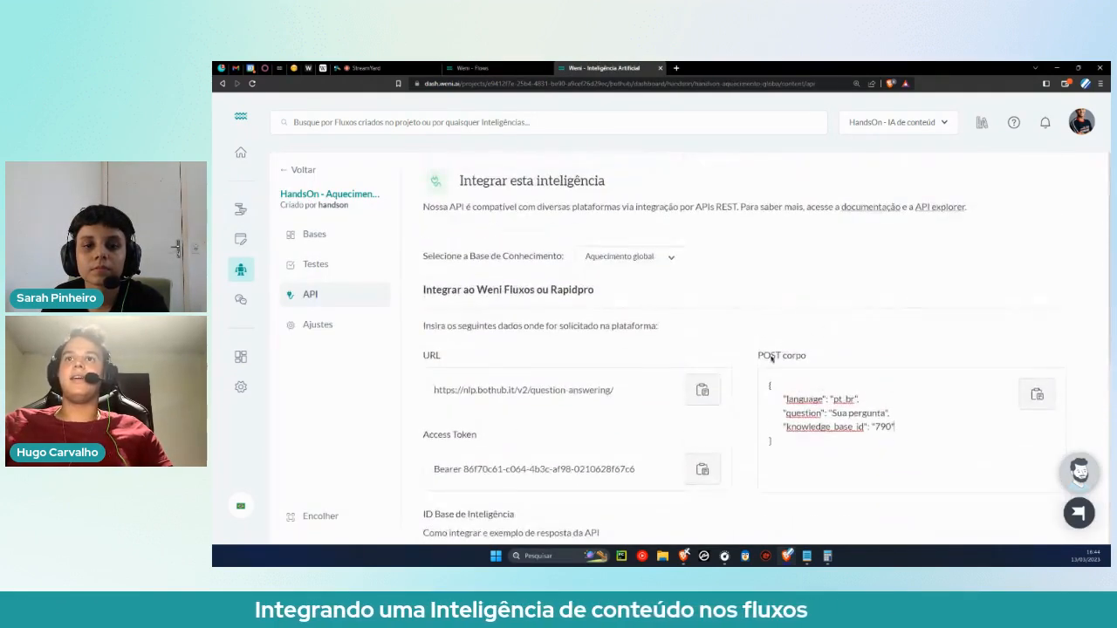
pyautogui.moveTo(758, 353); pyautogui.dragTo(781, 354)
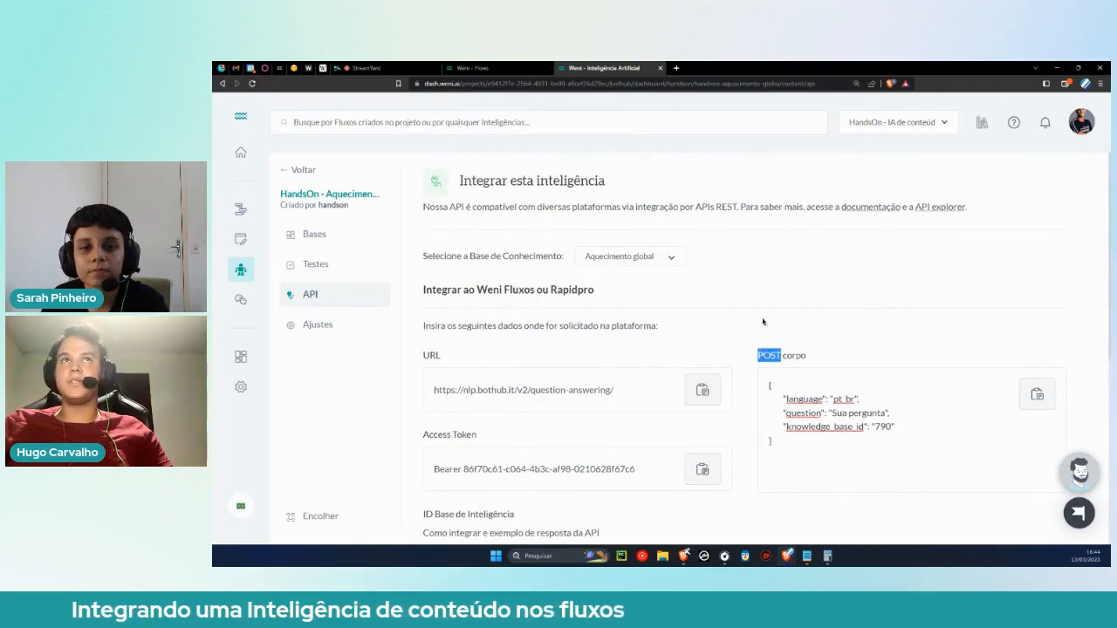
pyautogui.click(534, 69)
pyautogui.click(593, 297)
pyautogui.click(557, 443)
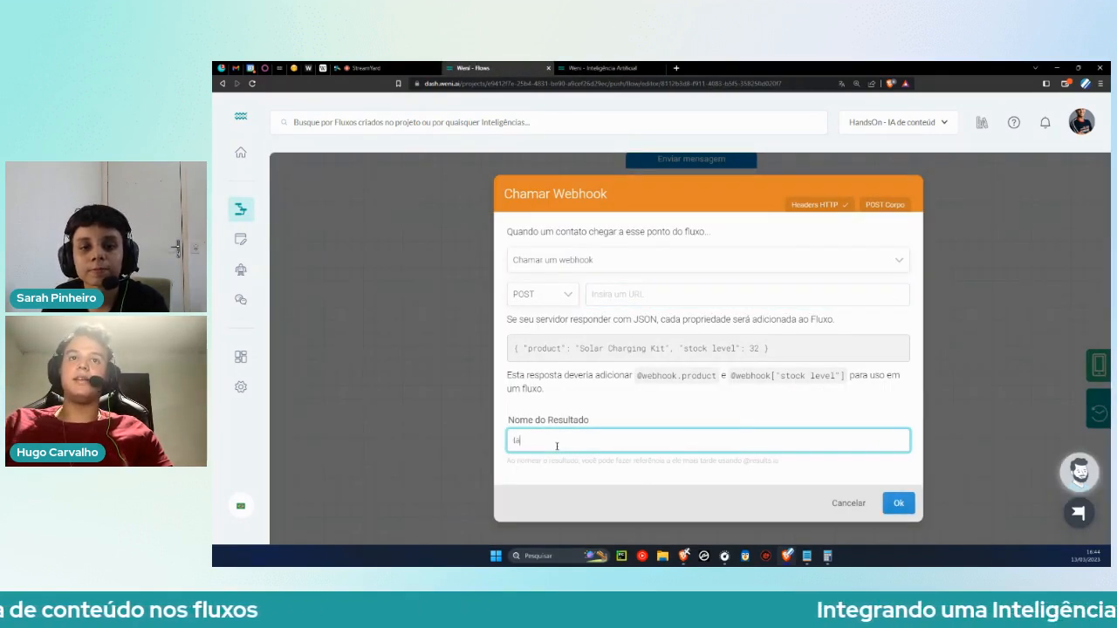
pyautogui.write('IaDeCOnt')
pyautogui.press('BackSpace')
pyautogui.press('BackSpace')
pyautogui.press('BackSpace')
pyautogui.write('onte')
pyautogui.click(673, 294)
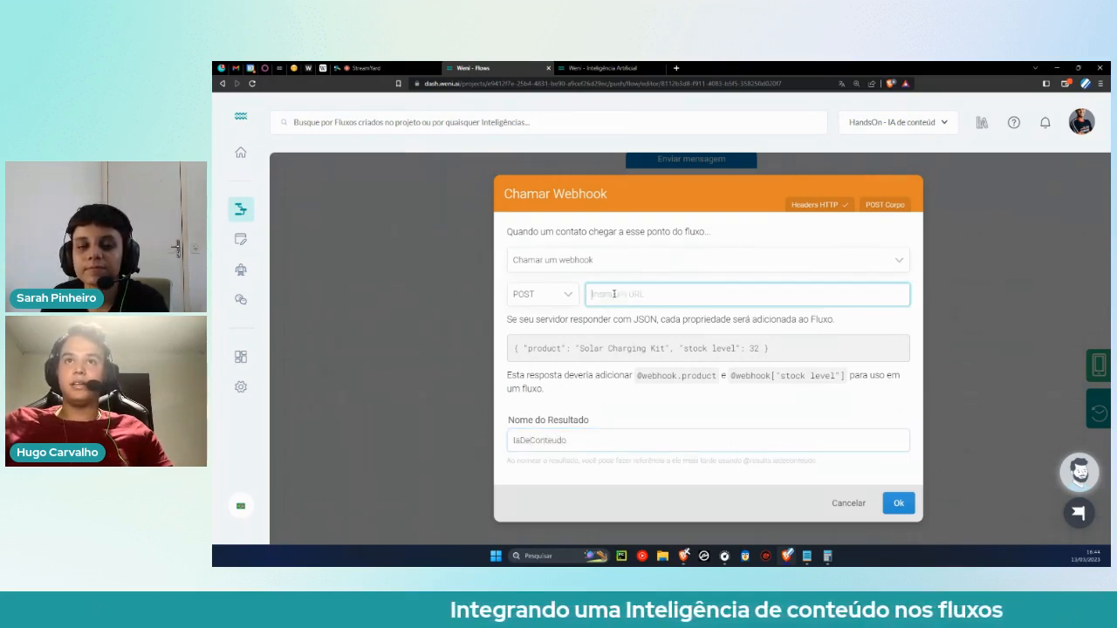
pyautogui.click(807, 556)
pyautogui.click(756, 507)
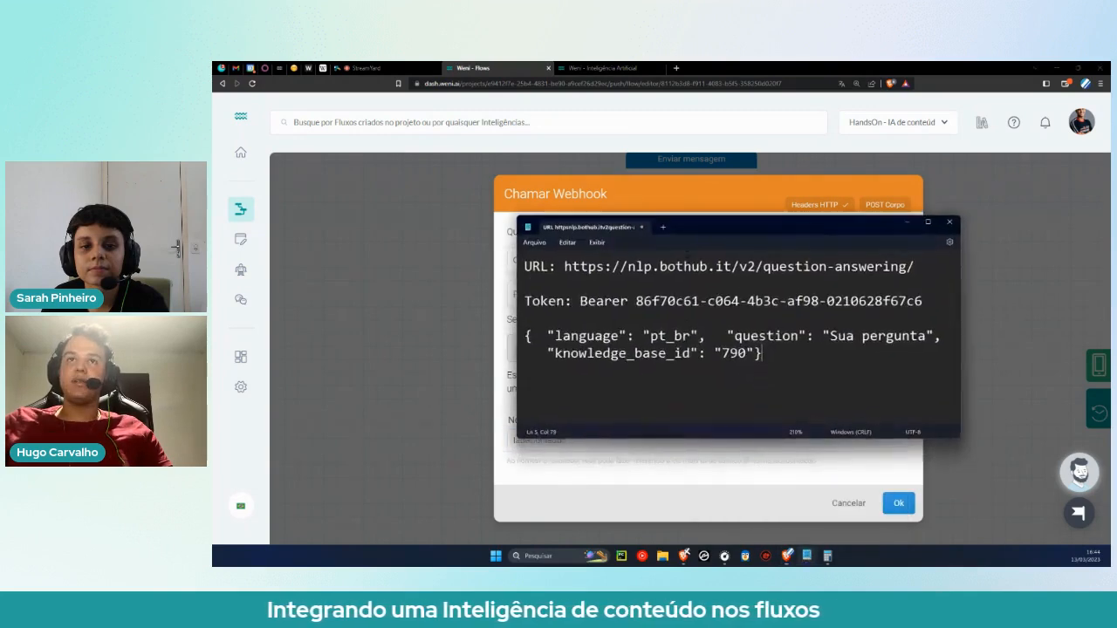
pyautogui.moveTo(565, 266); pyautogui.dragTo(913, 266)
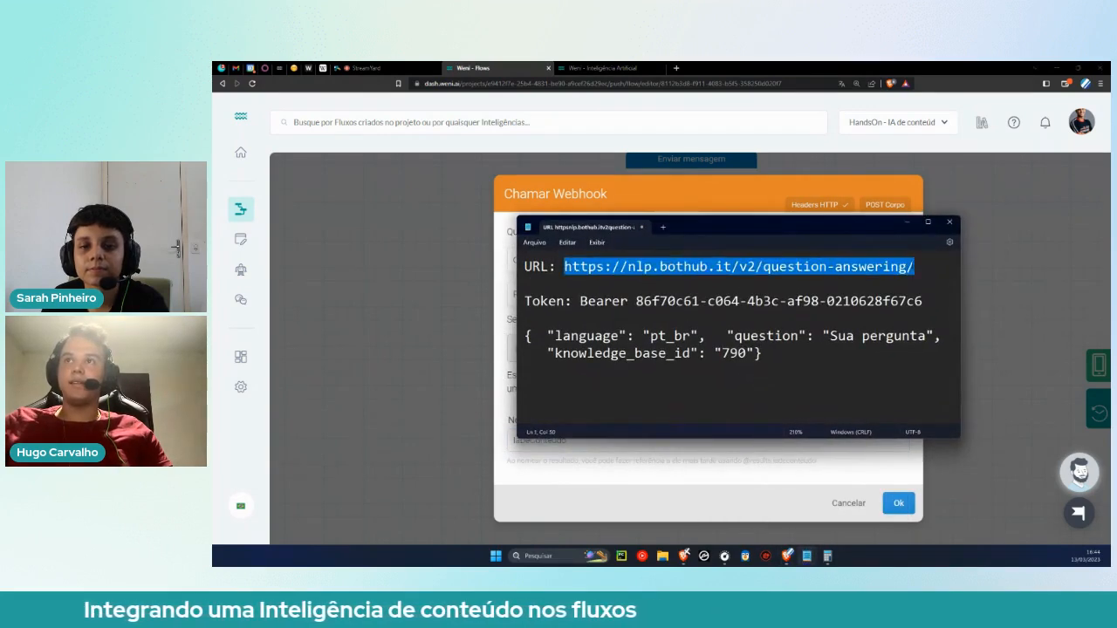
pyautogui.rightClick(913, 267)
pyautogui.click(963, 316)
pyautogui.click(908, 222)
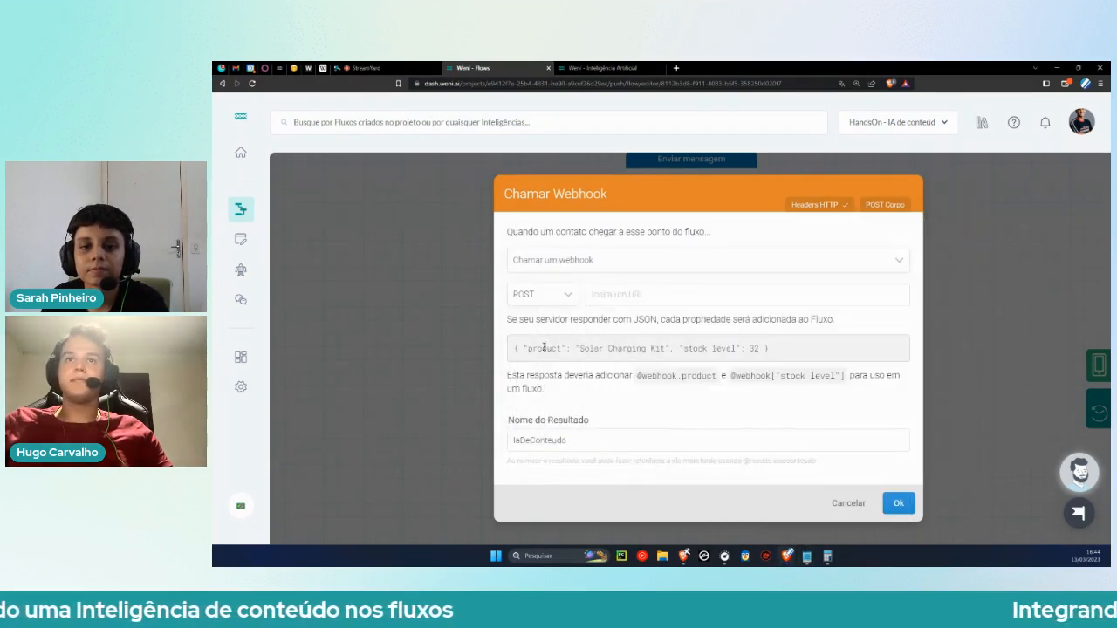
pyautogui.rightClick(614, 301)
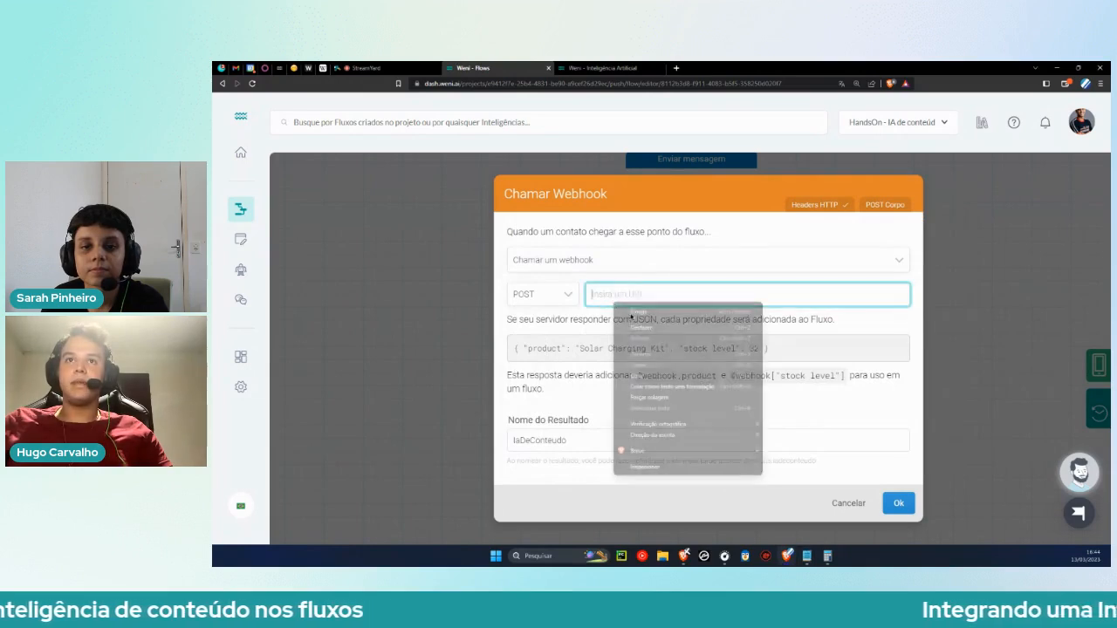
pyautogui.click(649, 376)
# Add a header named Authorization below Accept and Content-Type in the webhook's HTTP headers.
pyautogui.click(830, 218)
pyautogui.click(820, 210)
pyautogui.click(562, 394)
pyautogui.moveTo(508, 336); pyautogui.dragTo(581, 372)
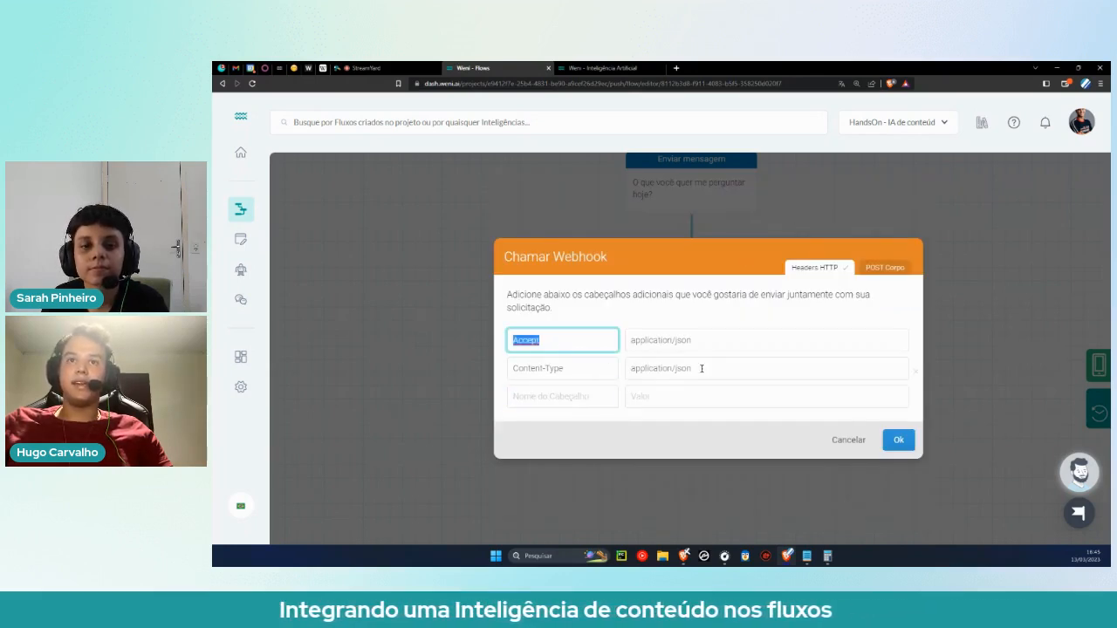
pyautogui.moveTo(700, 369); pyautogui.dragTo(630, 366)
pyautogui.click(643, 306)
pyautogui.click(558, 390)
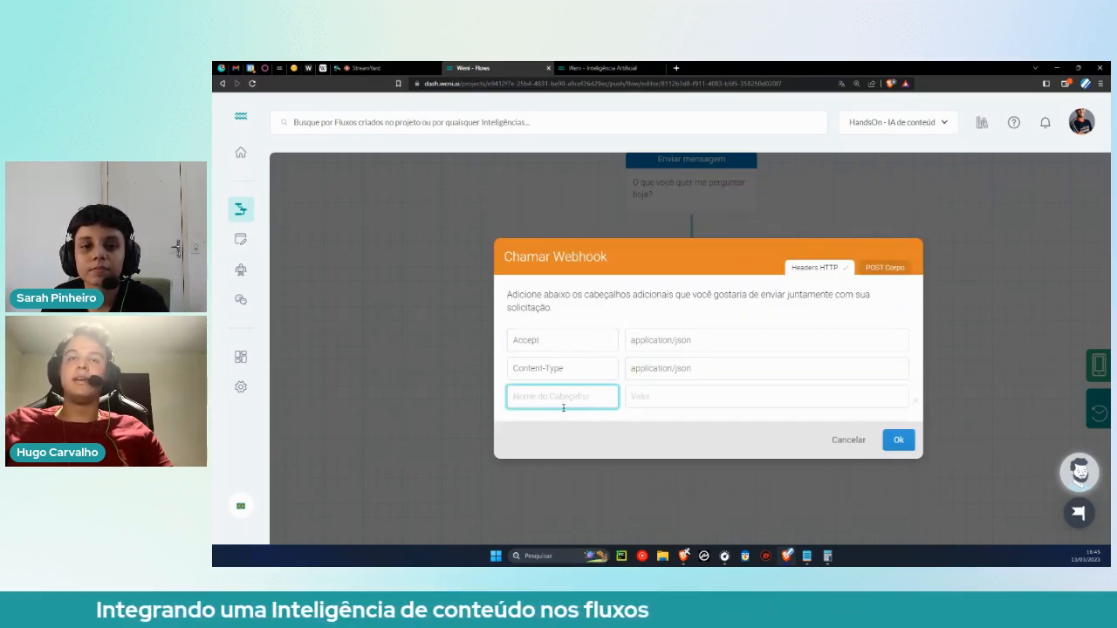
pyautogui.write('A')
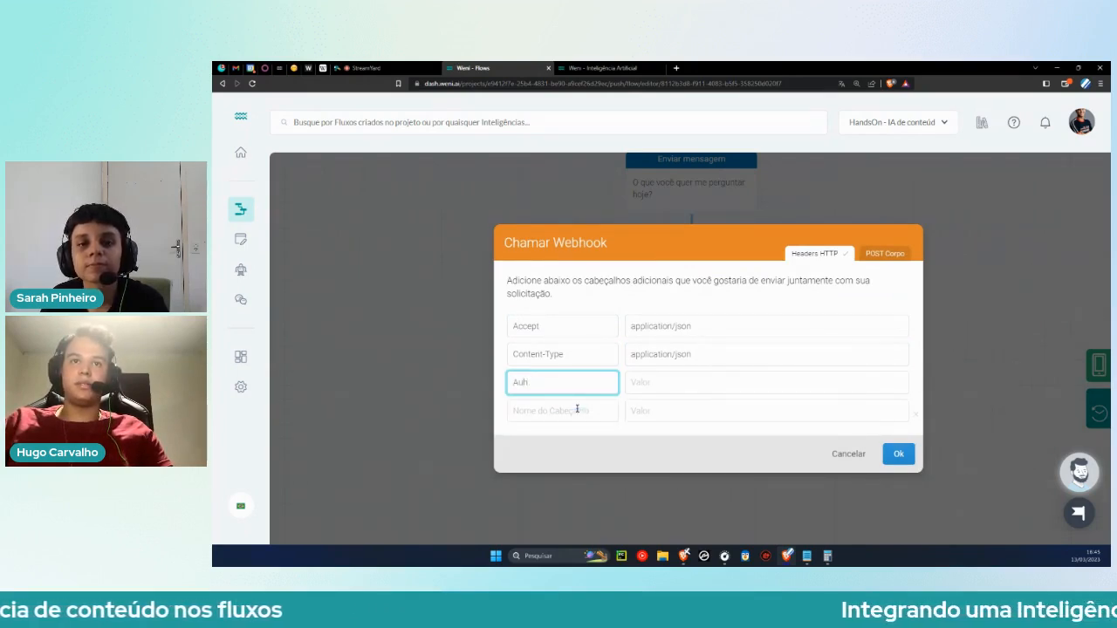
pyautogui.write('uthorizatio')
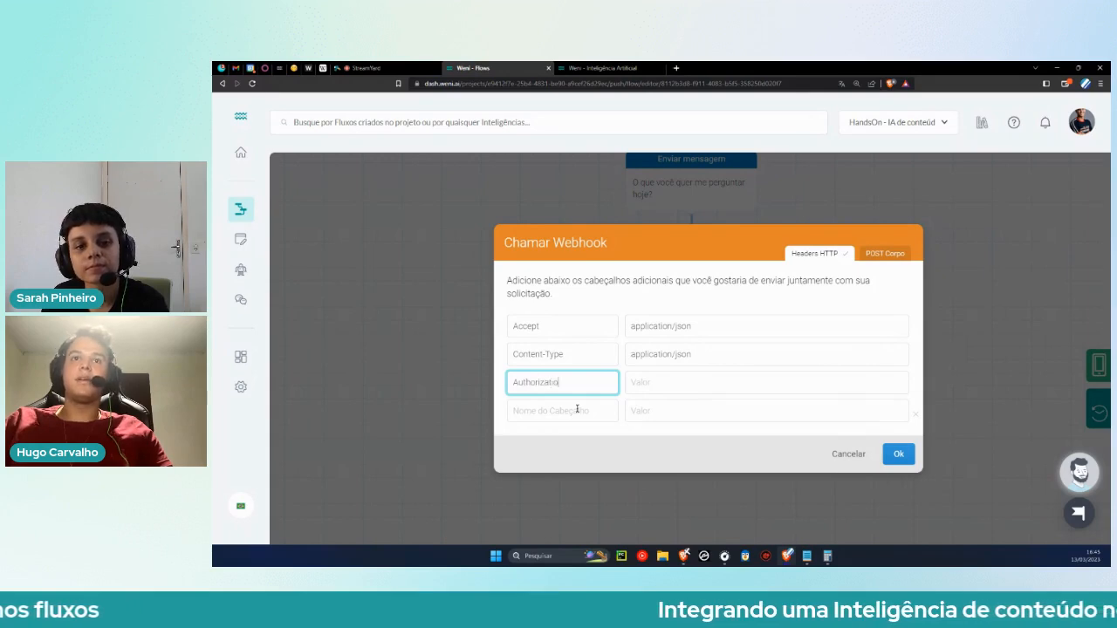
pyautogui.write('n')
# Copy the Bearer token from the Notepad notes and paste it as the Authorization header's value.
pyautogui.click(732, 383)
pyautogui.moveTo(808, 557)
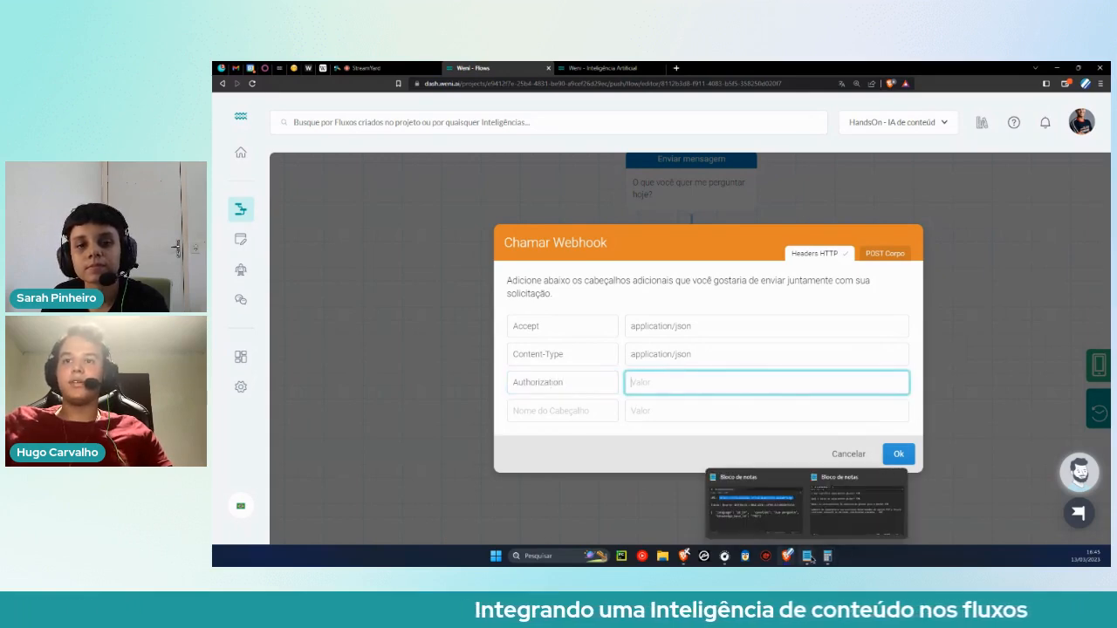
pyautogui.click(756, 504)
pyautogui.moveTo(580, 302); pyautogui.dragTo(922, 302)
pyautogui.rightClick(727, 306)
pyautogui.click(752, 351)
pyautogui.click(908, 221)
pyautogui.click(644, 385)
pyautogui.rightClick(644, 384)
pyautogui.click(699, 290)
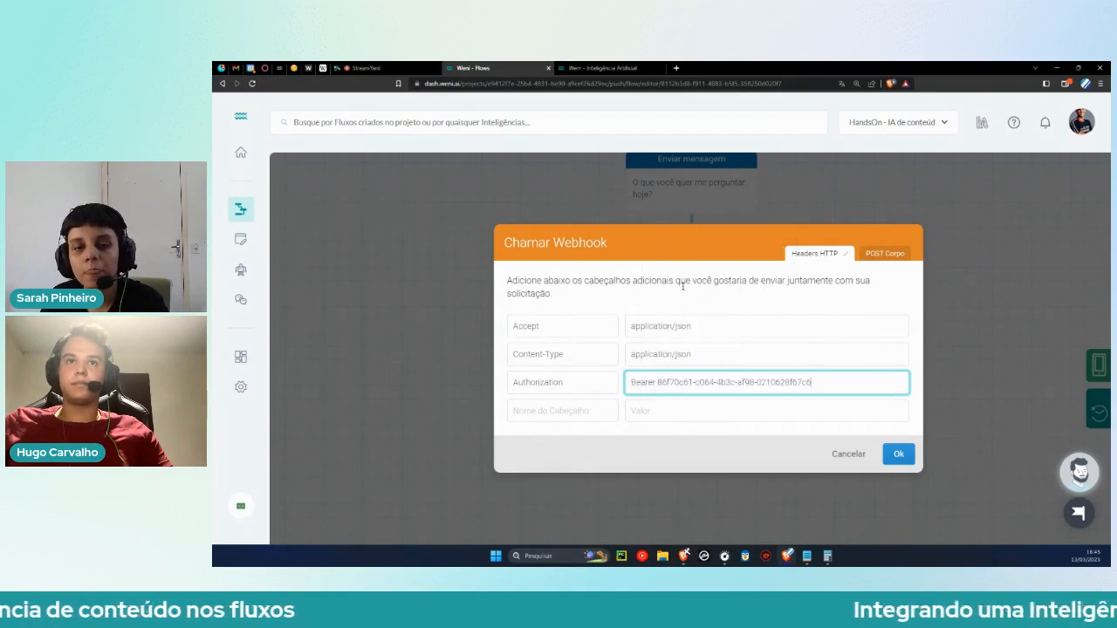
# Clear the default content of the webhook's POST body.
pyautogui.click(888, 255)
pyautogui.scroll(-5, 609, 363)
pyautogui.scroll(5, 609, 363)
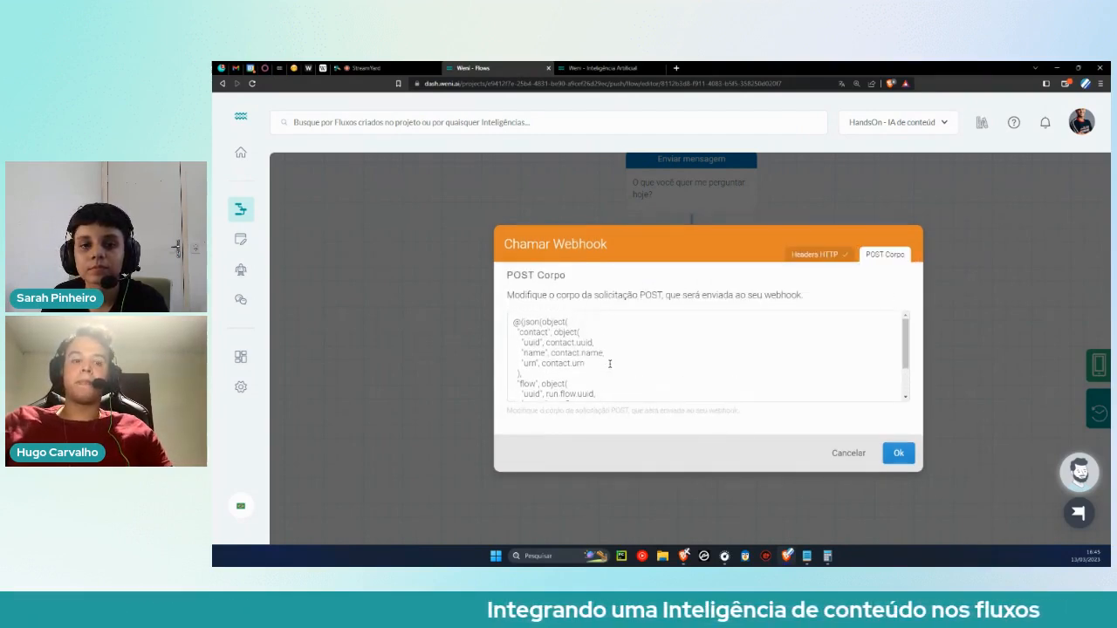
pyautogui.hotkey('ctrl', 'a')
pyautogui.click(609, 363)
pyautogui.hotkey('ctrl', 'a')
pyautogui.press('BackSpace')
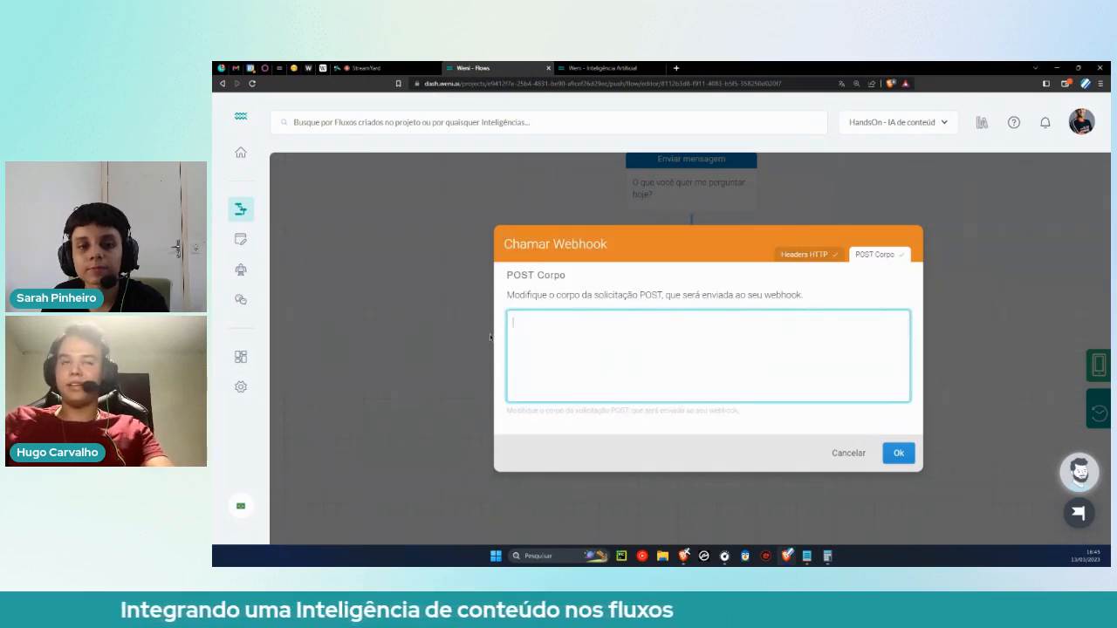
# Copy the JSON with language, question and knowledge_base_id from the Notepad notes into the empty POST body.
pyautogui.click(807, 556)
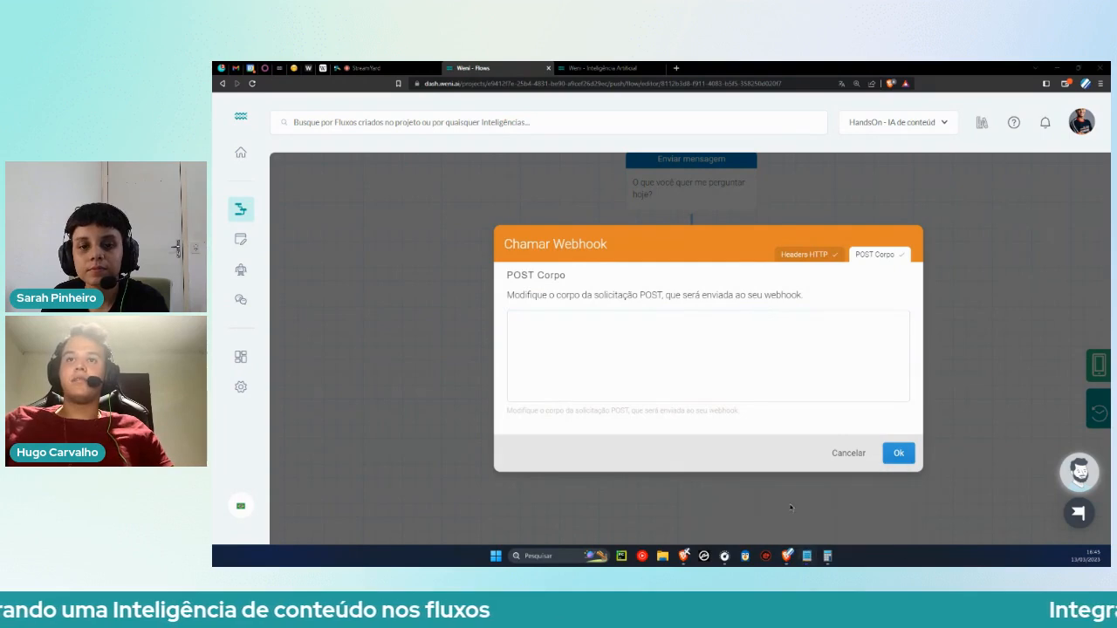
pyautogui.click(533, 303)
pyautogui.click(522, 338)
pyautogui.moveTo(773, 355); pyautogui.dragTo(523, 335)
pyautogui.rightClick(599, 337)
pyautogui.click(623, 384)
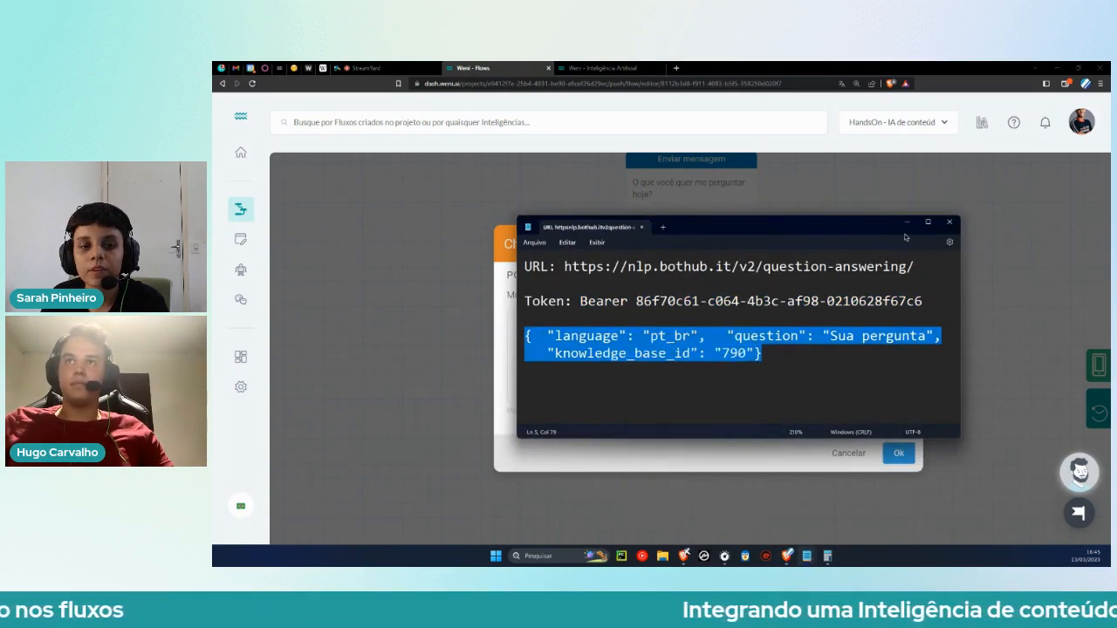
pyautogui.click(908, 222)
pyautogui.click(646, 374)
pyautogui.hotkey('ctrl', 'v')
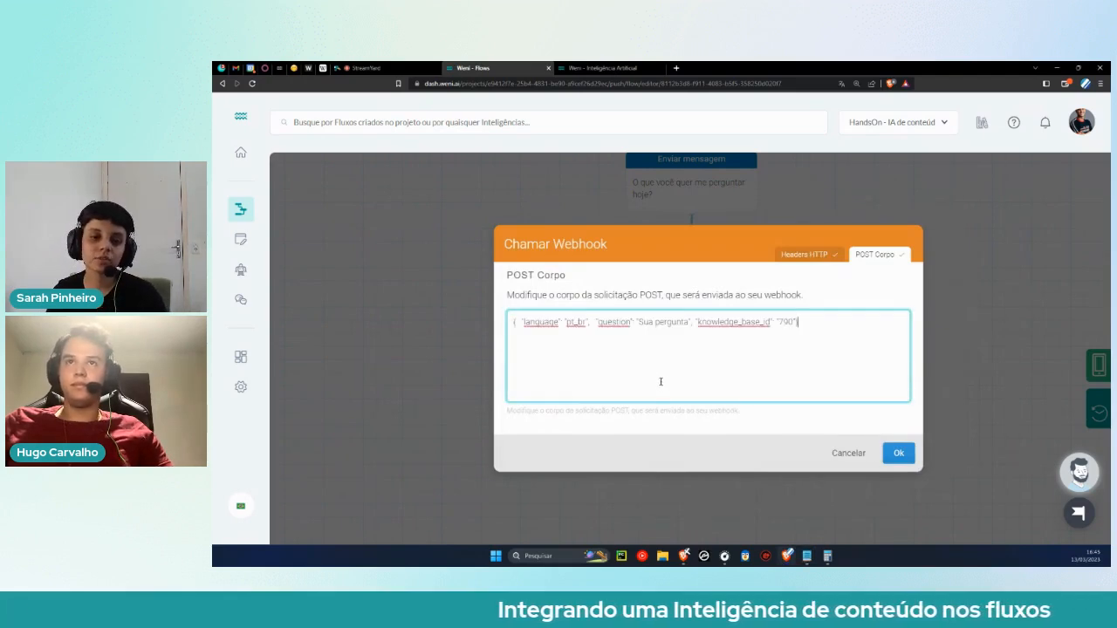
# Examine the language, question and knowledge_base_id entries in the POST body.
pyautogui.hotkey('ctrl', '+')
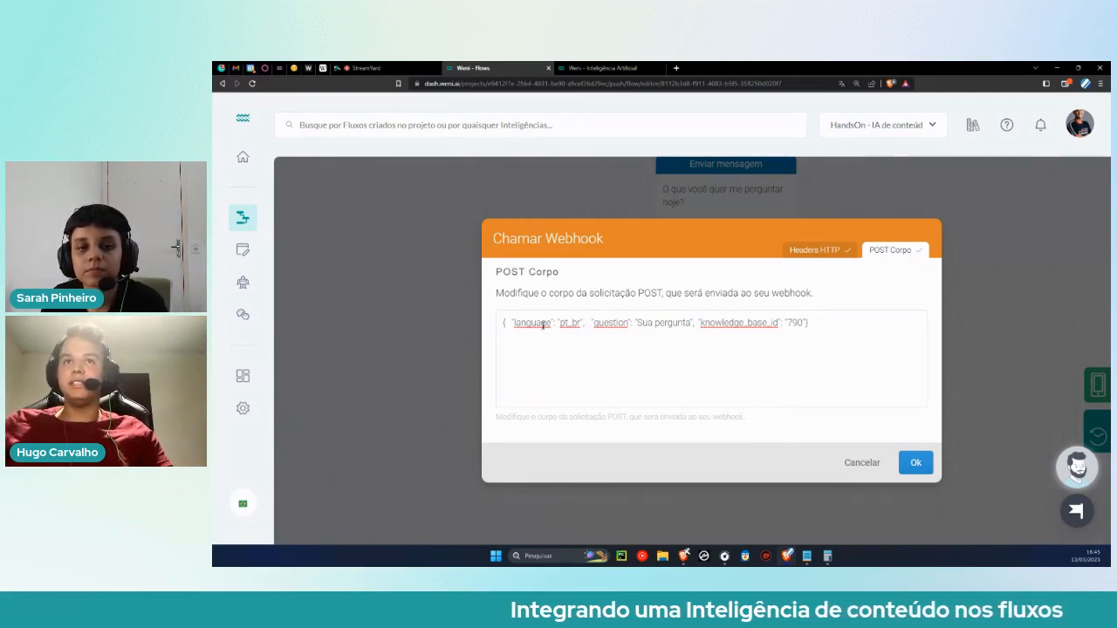
pyautogui.moveTo(595, 323); pyautogui.dragTo(695, 323)
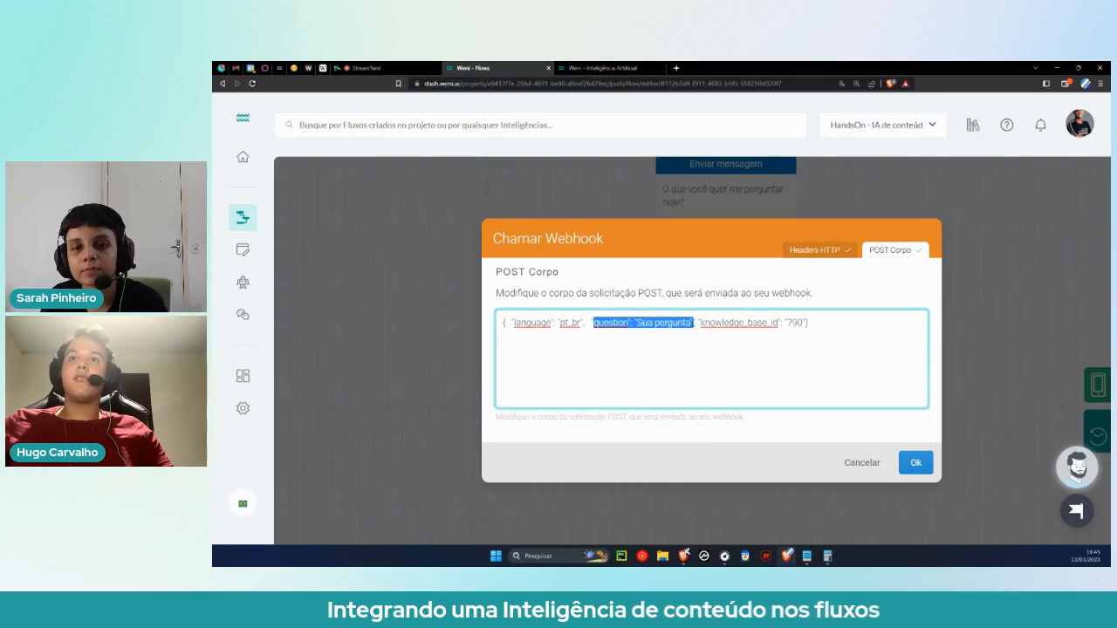
pyautogui.click(853, 322)
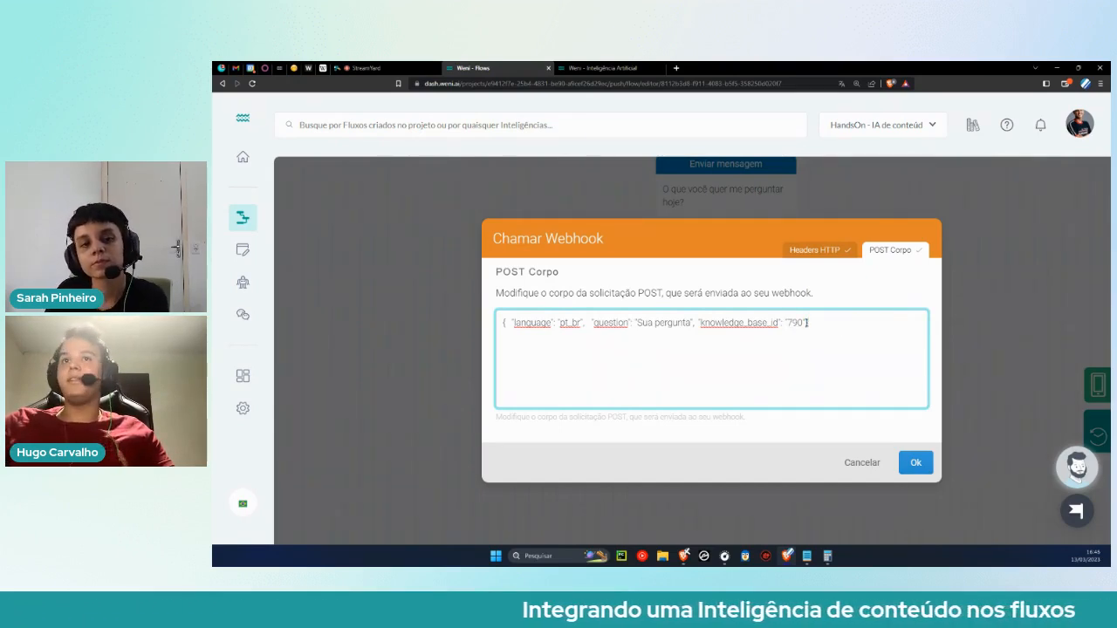
pyautogui.moveTo(560, 323); pyautogui.dragTo(581, 323)
pyautogui.click(738, 320)
pyautogui.doubleClick(798, 323)
pyautogui.click(708, 324)
# Remove the placeholder "Sua pergunta" from the question entry, leaving empty quotes, and save the webhook node.
pyautogui.moveTo(693, 323); pyautogui.dragTo(631, 323)
pyautogui.click(706, 323)
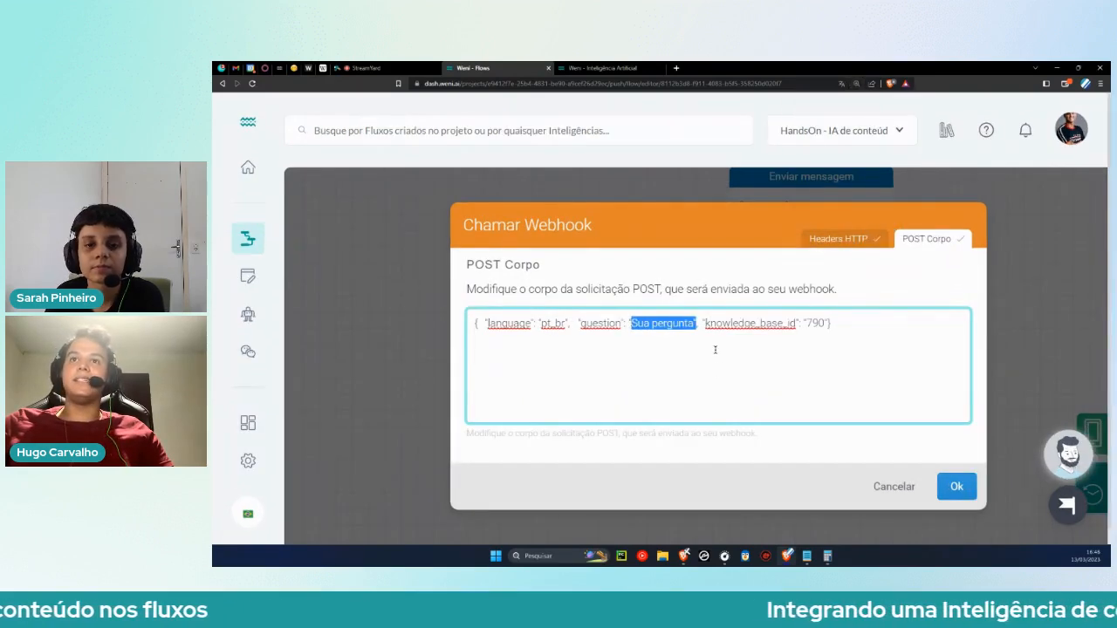
pyautogui.click(694, 323)
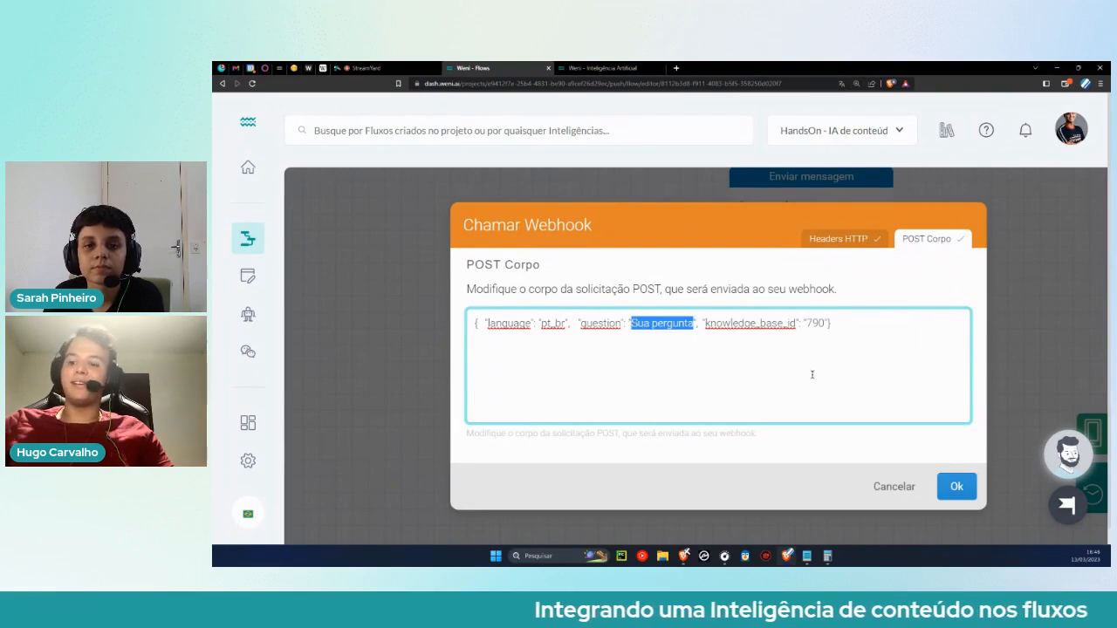
pyautogui.press('BackSpace')
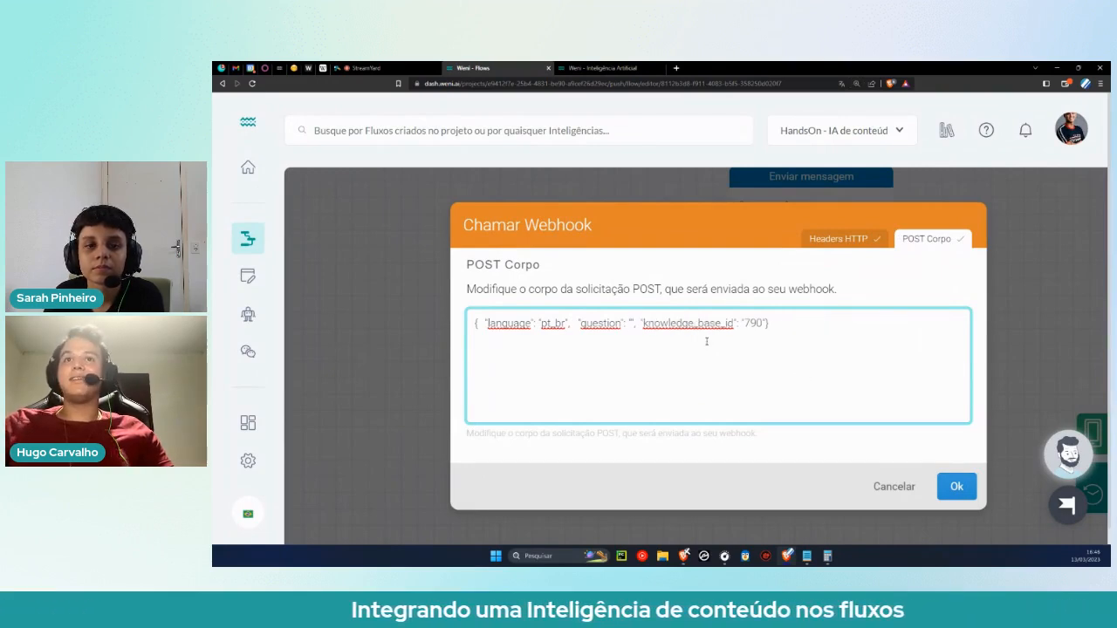
pyautogui.click(956, 486)
# Rename the wait-for-response node's result to perguntaUsuario and save the node.
pyautogui.scroll(-2, 690, 364)
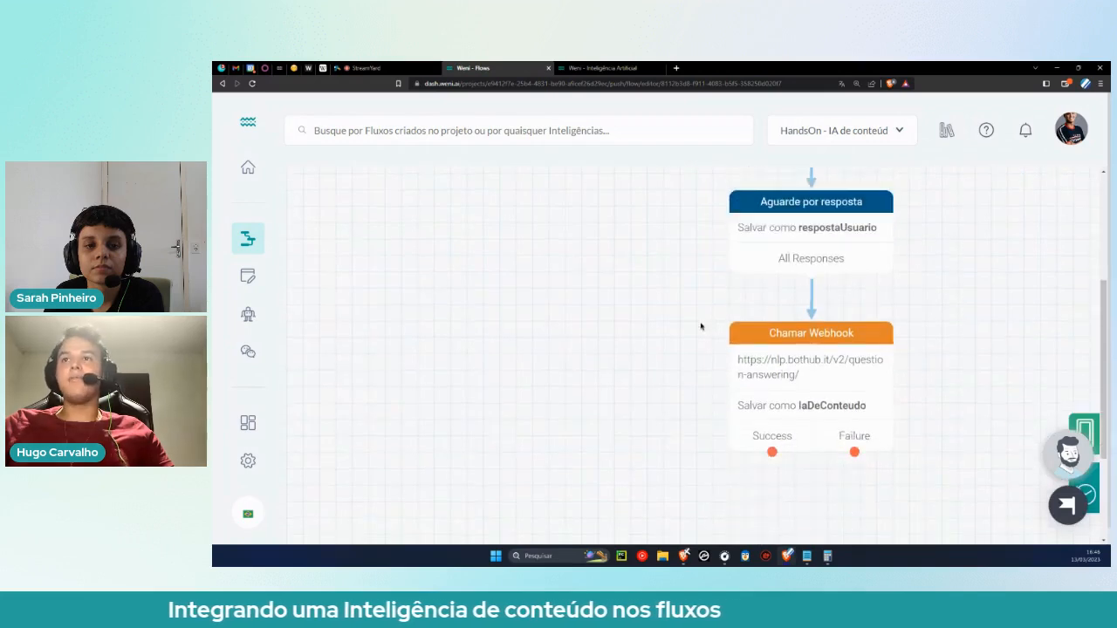
pyautogui.hotkey('ctrl', '-')
pyautogui.scroll(1, 701, 326)
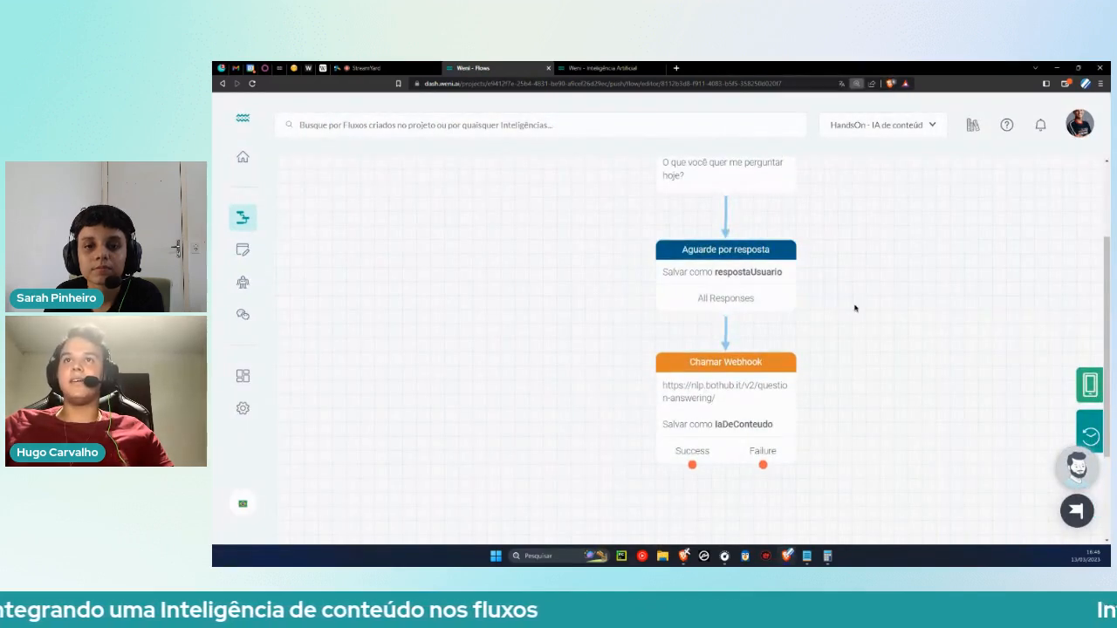
pyautogui.moveTo(630, 249); pyautogui.dragTo(832, 312)
pyautogui.click(737, 292)
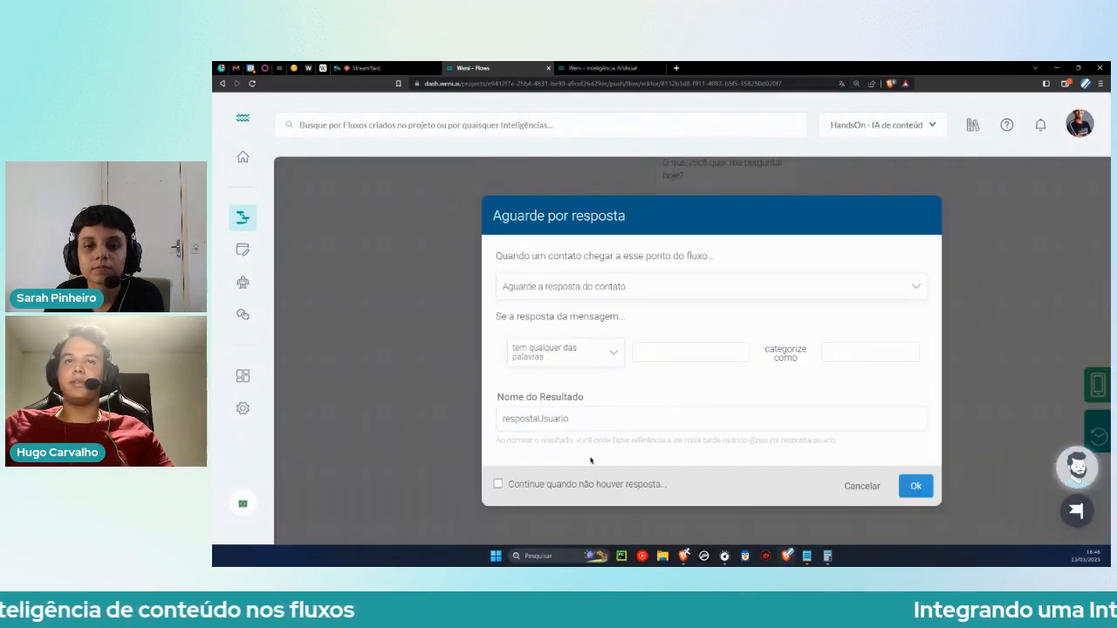
pyautogui.moveTo(541, 420); pyautogui.dragTo(414, 422)
pyautogui.write('Pergu')
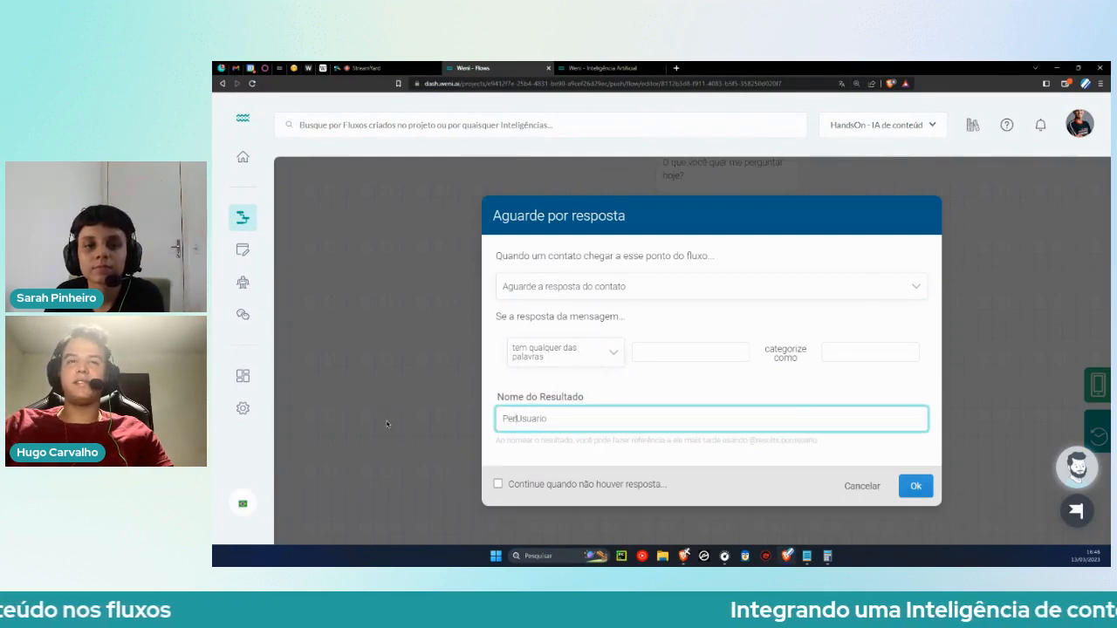
pyautogui.press('BackSpace')
pyautogui.press('BackSpace')
pyautogui.press('BackSpace')
pyautogui.press('BackSpace')
pyautogui.press('BackSpace')
pyautogui.write('pergunta')
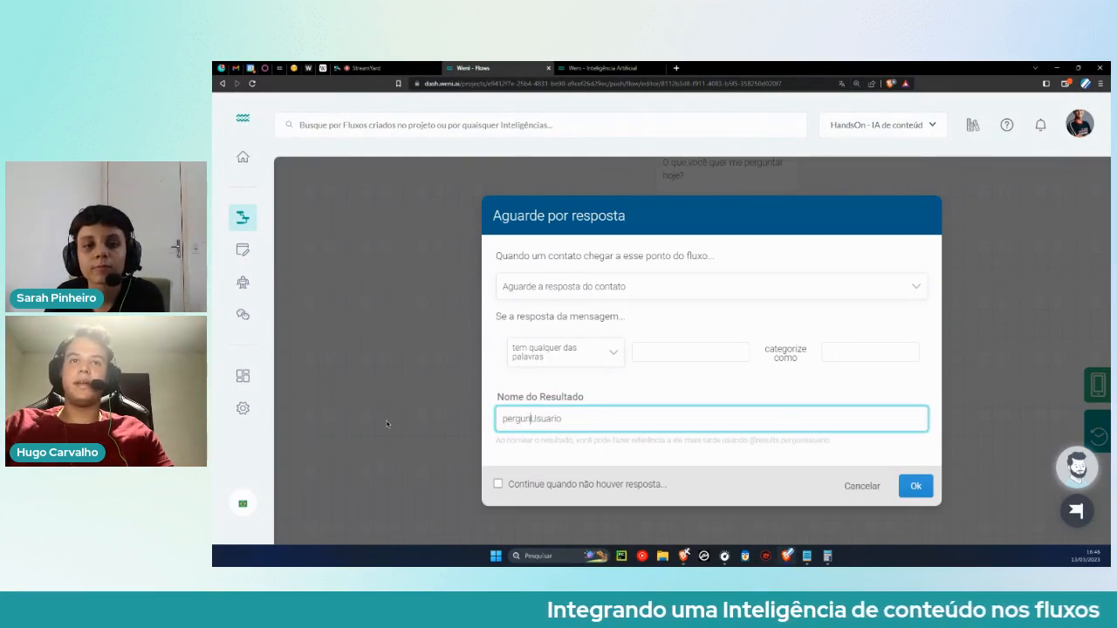
pyautogui.press('Return')
pyautogui.scroll(3, 628, 366)
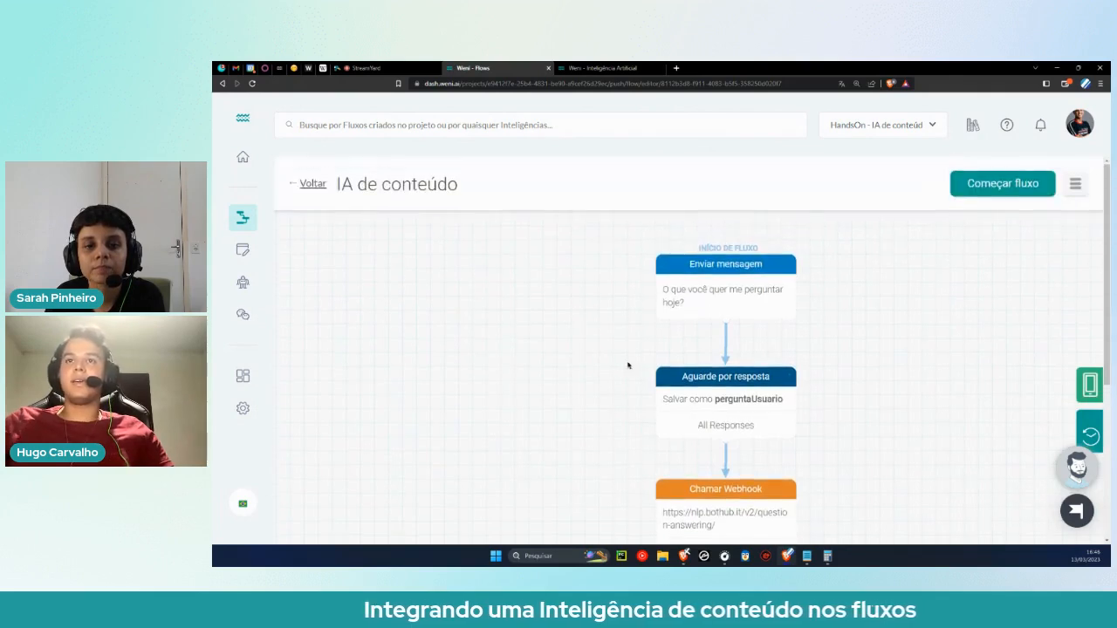
pyautogui.doubleClick(549, 363)
pyautogui.click(614, 353)
pyautogui.click(613, 354)
pyautogui.scroll(-3, 741, 299)
pyautogui.click(741, 299)
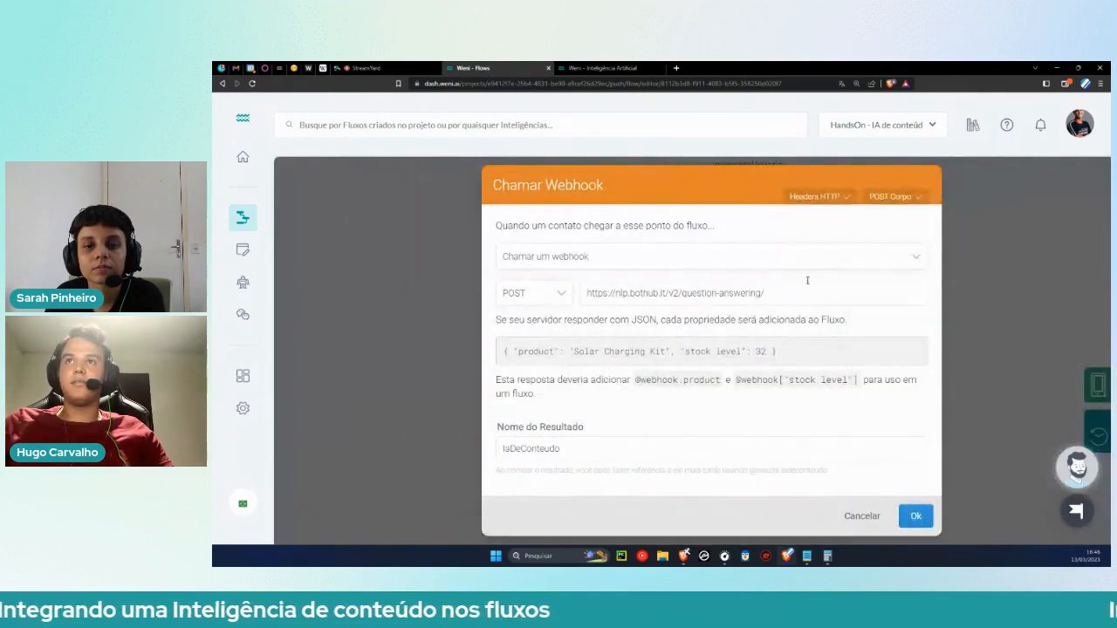
pyautogui.click(887, 197)
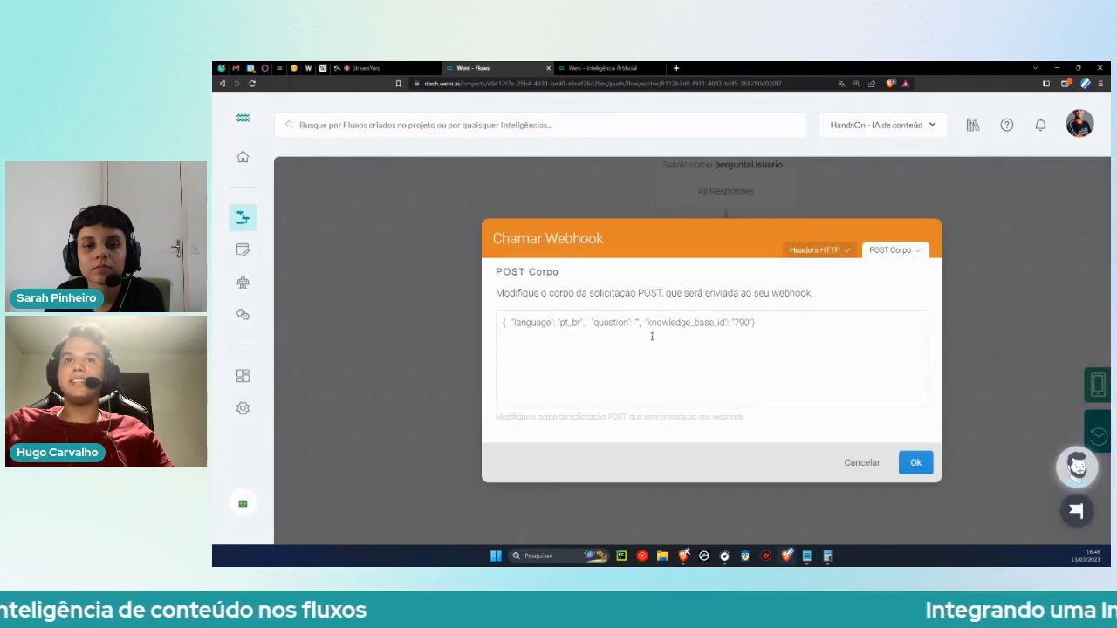
pyautogui.hotkey('ctrl', '+')
pyautogui.click(631, 323)
pyautogui.hotkey('ctrl', '+')
pyautogui.hotkey('ctrl', '+')
pyautogui.hotkey('ctrl', '+')
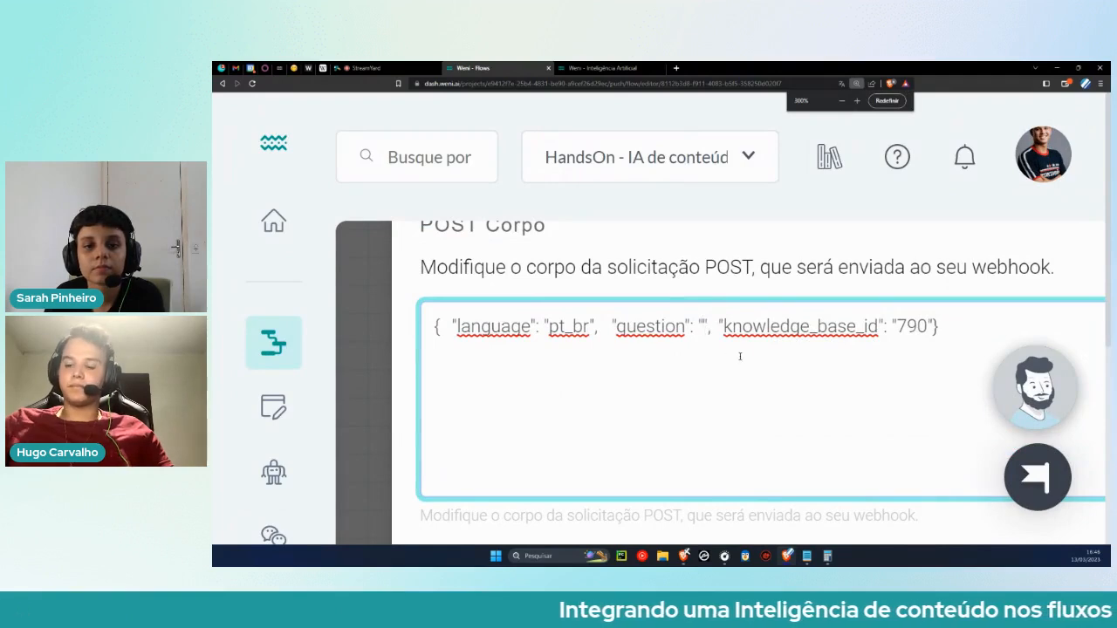
pyautogui.write('@')
pyautogui.write('resu')
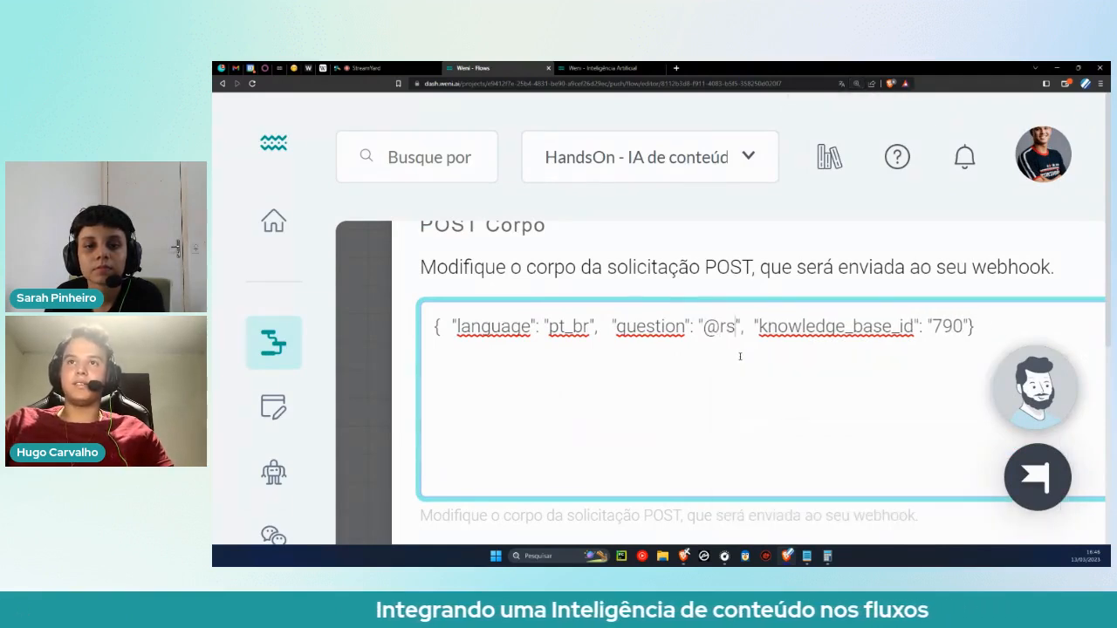
pyautogui.press('BackSpace')
pyautogui.press('BackSpace')
pyautogui.write('esults.')
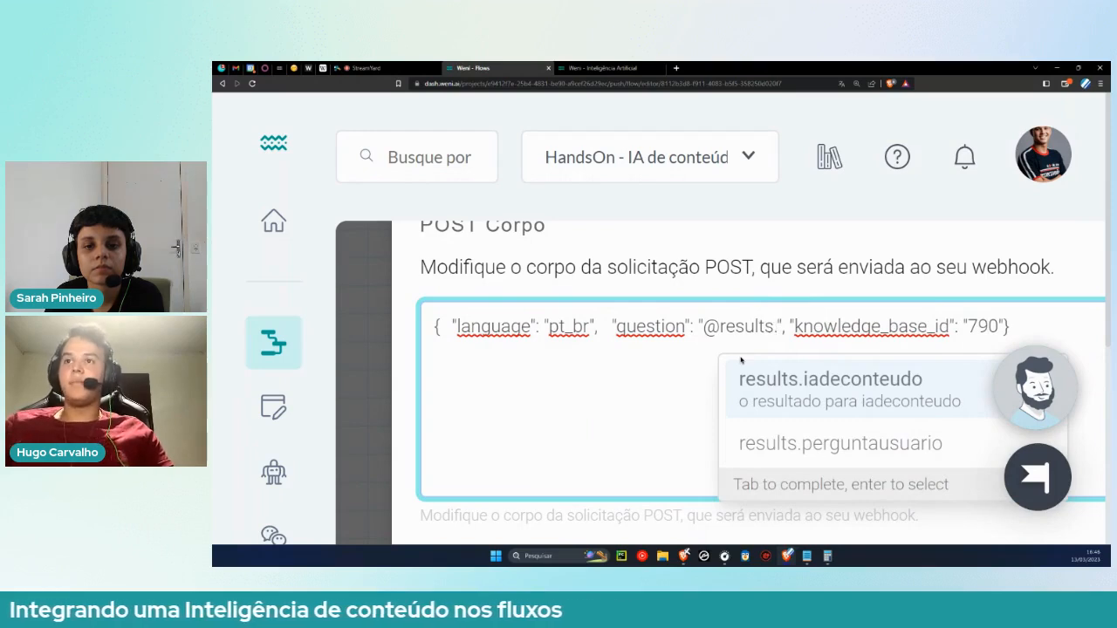
pyautogui.press('Down')
pyautogui.press('Tab')
# Review the webhook's completed POST body, HTTP headers and general settings.
pyautogui.scroll(-3, 806, 301)
pyautogui.click(912, 337)
pyautogui.moveTo(925, 326); pyautogui.dragTo(472, 326)
pyautogui.click(859, 243)
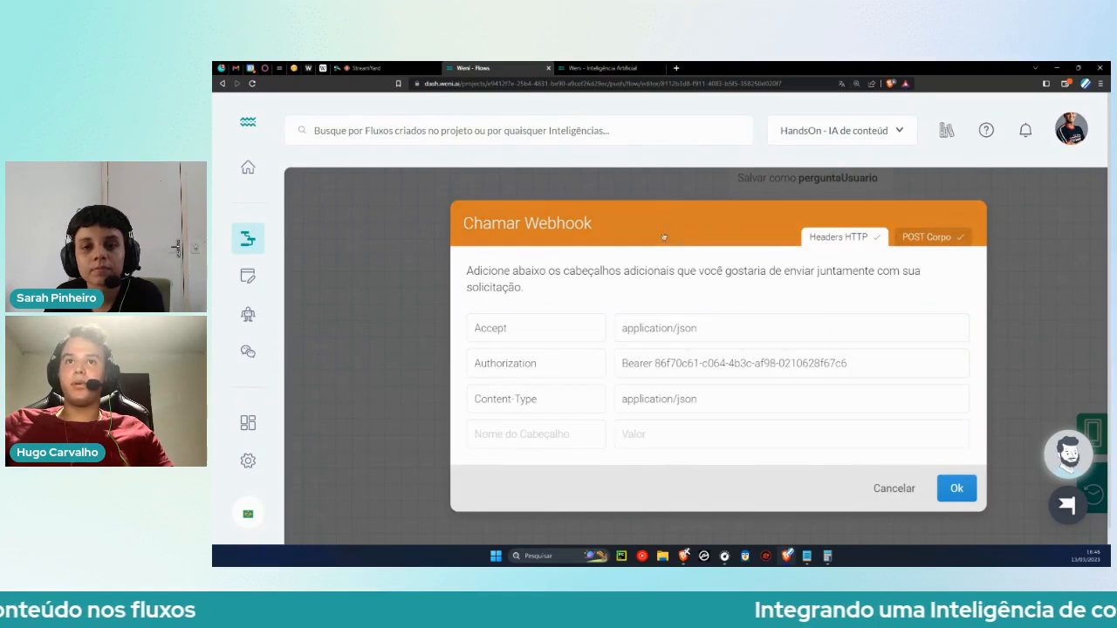
pyautogui.click(738, 240)
pyautogui.scroll(-2, 824, 292)
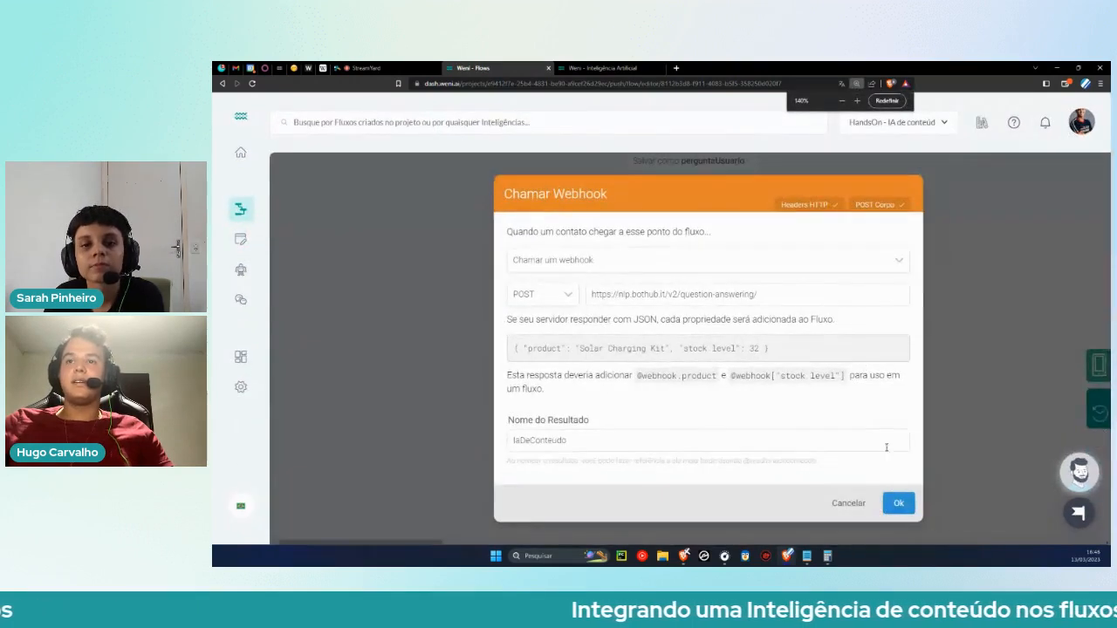
# Save the webhook node's settings and return to the flow canvas.
pyautogui.click(898, 503)
pyautogui.scroll(2, 805, 303)
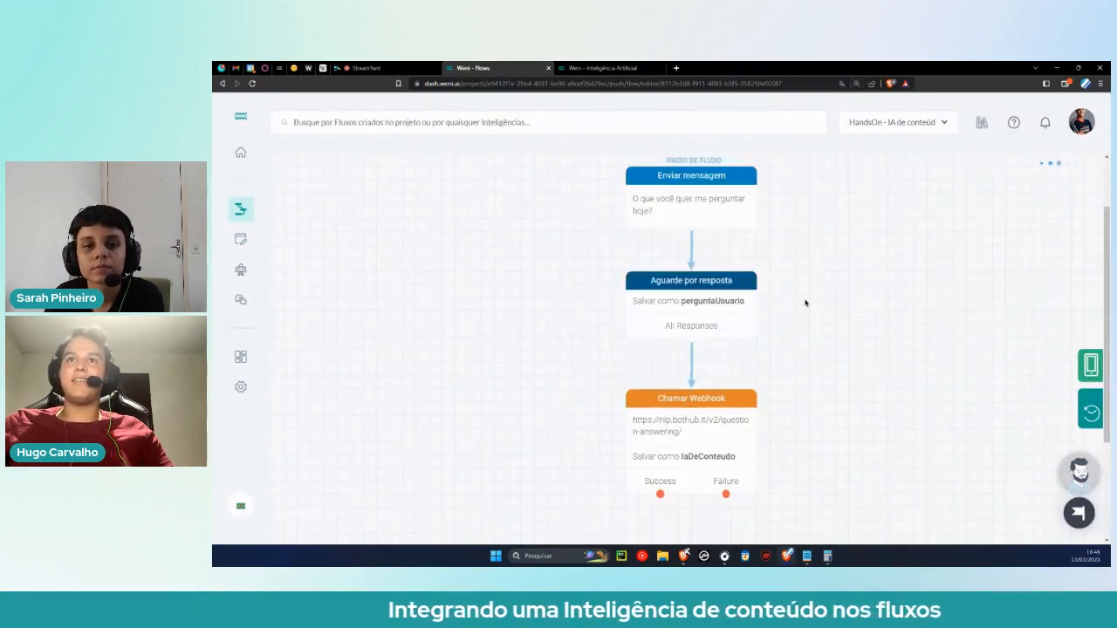
pyautogui.scroll(2, 797, 305)
pyautogui.scroll(-2, 716, 417)
pyautogui.scroll(3, 880, 374)
pyautogui.scroll(-1, 903, 363)
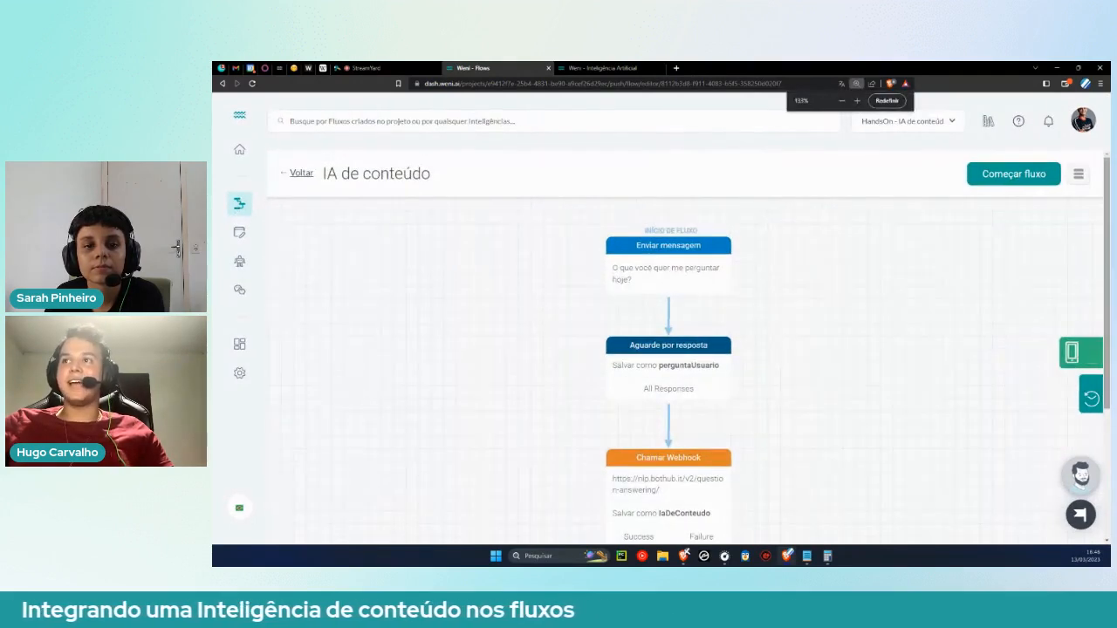
pyautogui.scroll(-1, 915, 357)
# Run the flow in the simulator and send the question "O que é aquecimento global?".
pyautogui.click(1038, 348)
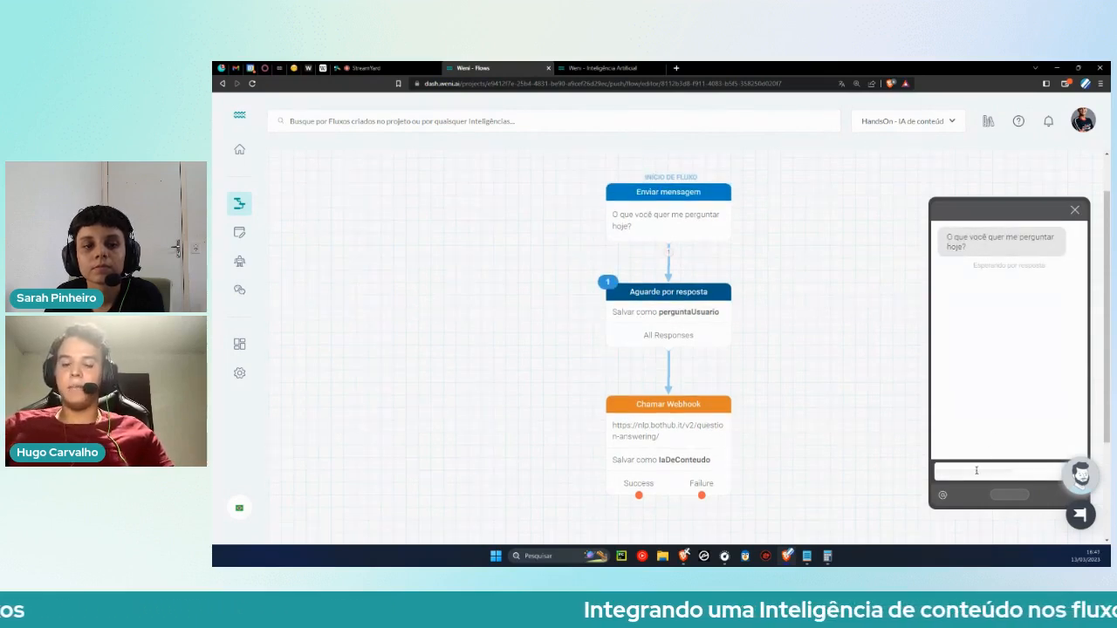
pyautogui.write('O que é')
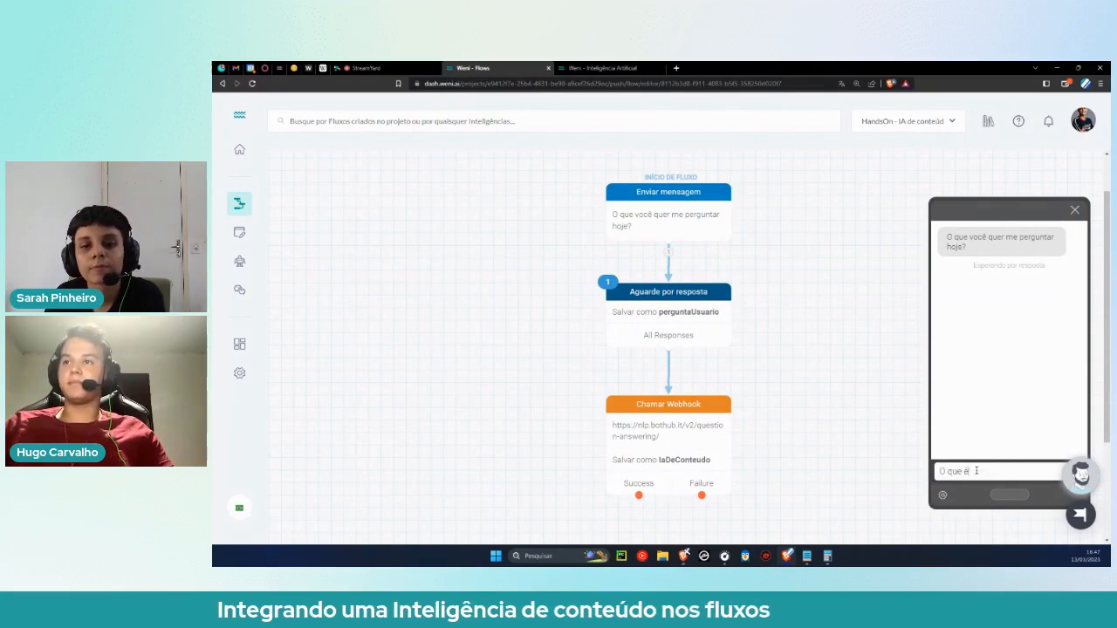
pyautogui.write(' aquecimento global?')
pyautogui.press('Return')
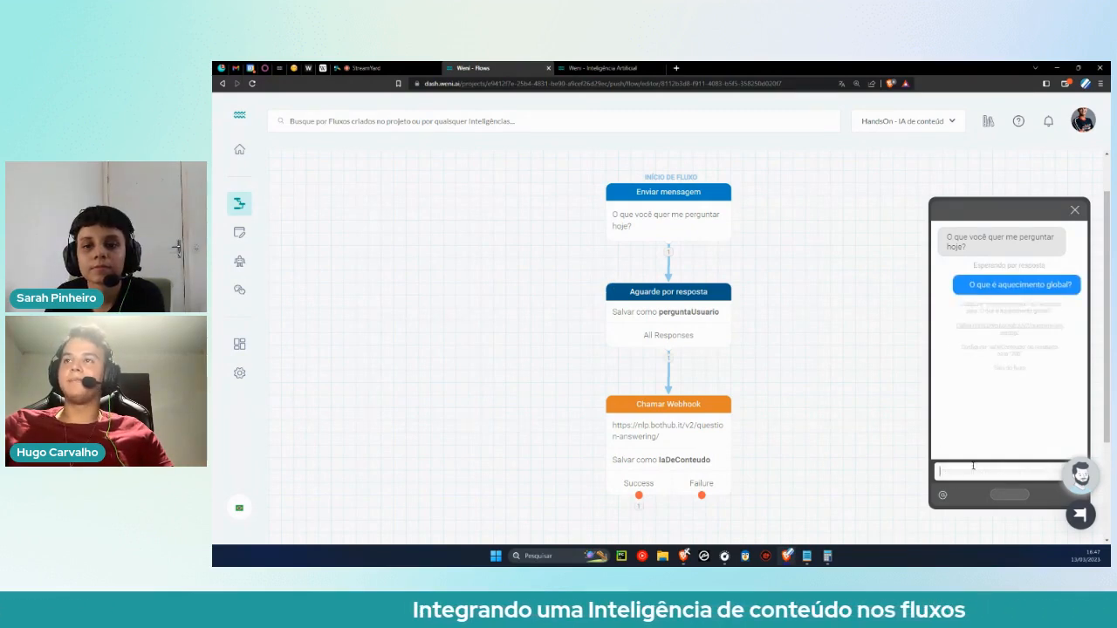
# Examine the HTTP request details of the simulated webhook call, including the sent body and the returned answers, and close them.
pyautogui.hotkey('ctrl', '+')
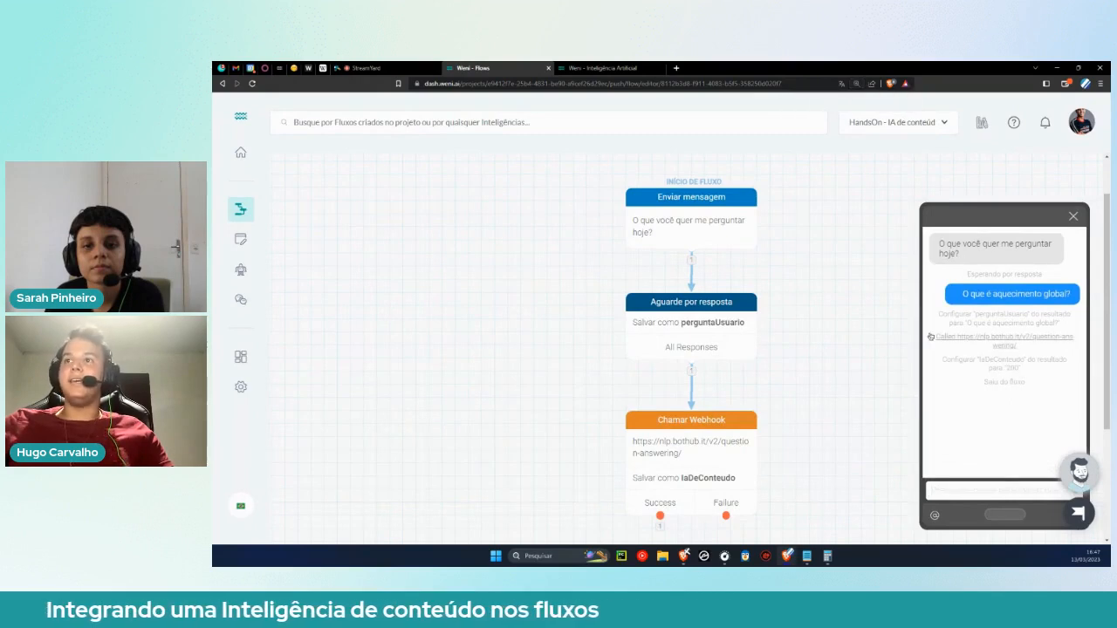
pyautogui.click(1010, 345)
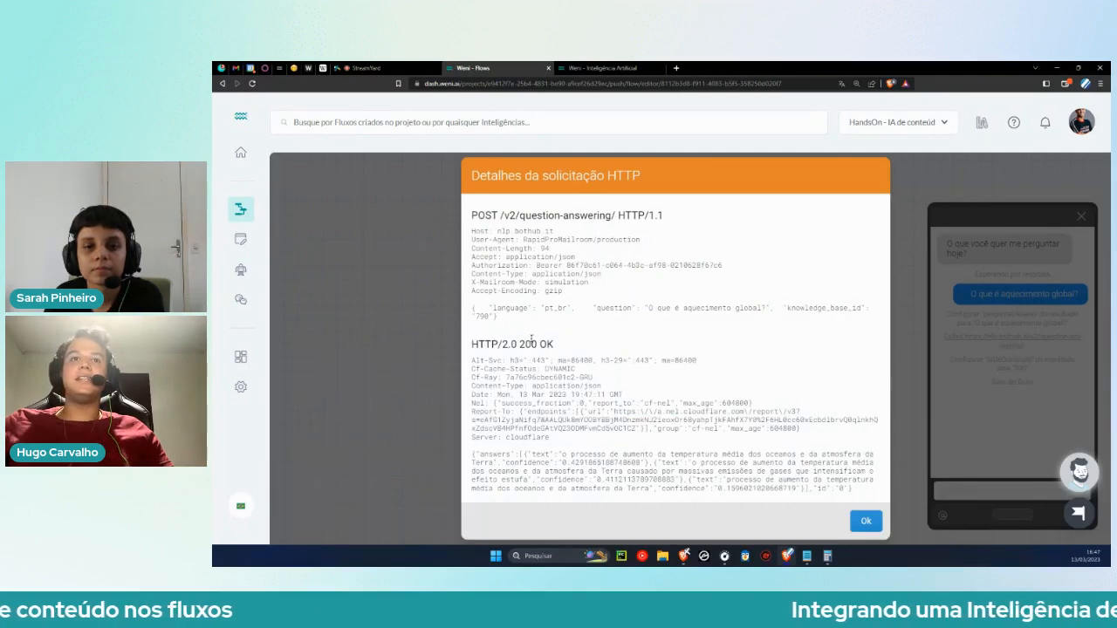
pyautogui.moveTo(499, 317)
pyautogui.mouseDown()
pyautogui.moveTo(513, 307)
pyautogui.moveTo(471, 213)
pyautogui.moveTo(728, 308)
pyautogui.moveTo(499, 317)
pyautogui.mouseUp()
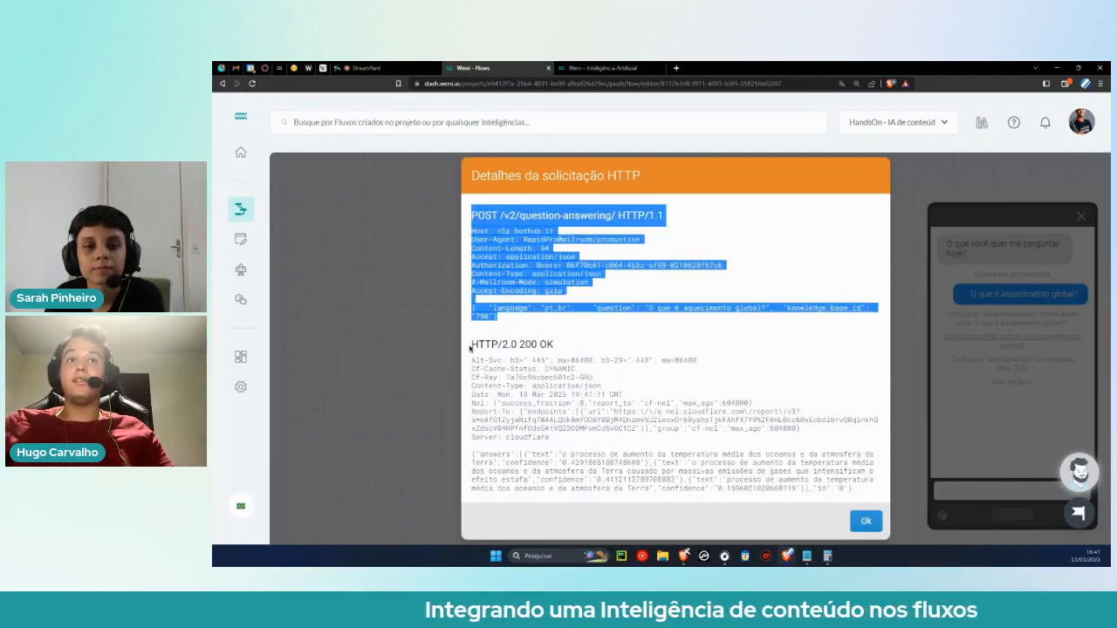
pyautogui.moveTo(752, 463); pyautogui.dragTo(748, 455)
pyautogui.click(553, 454)
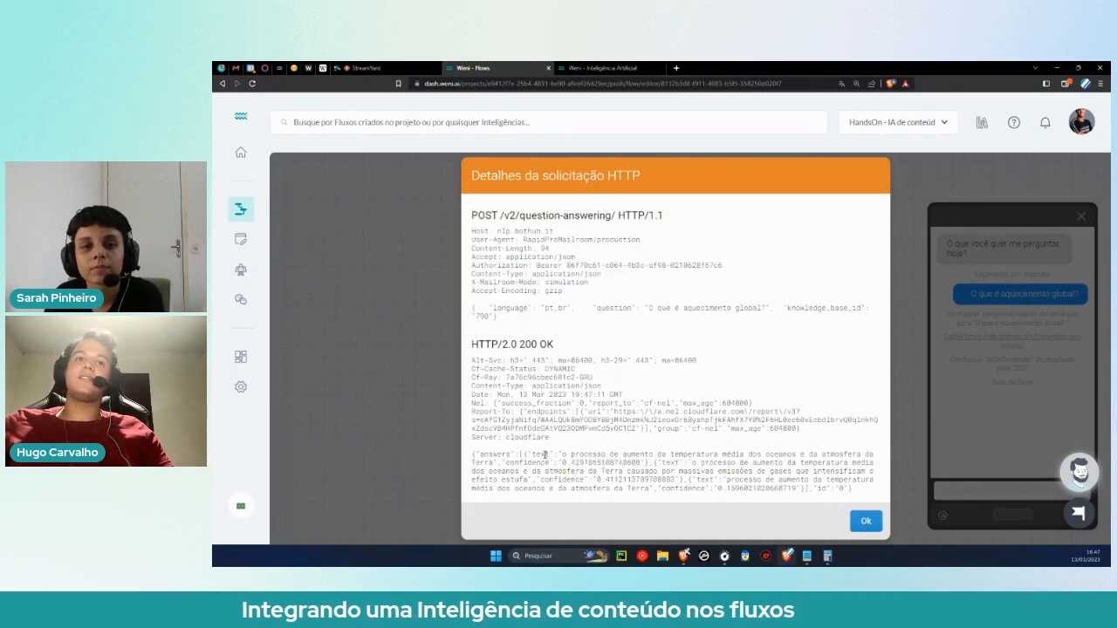
pyautogui.moveTo(560, 455); pyautogui.dragTo(872, 455)
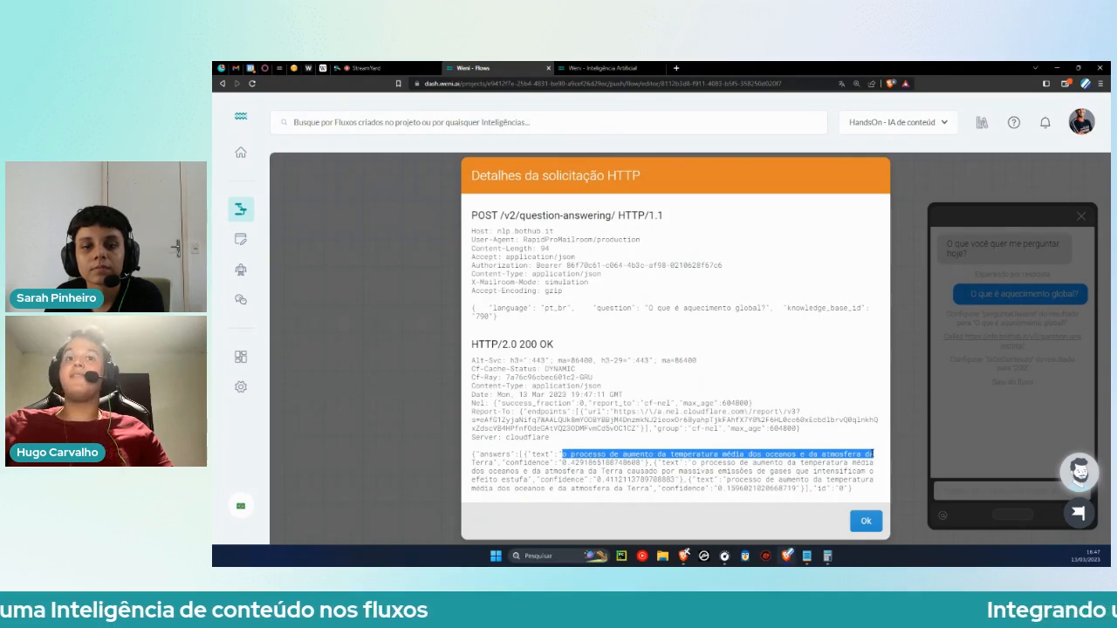
pyautogui.click(866, 521)
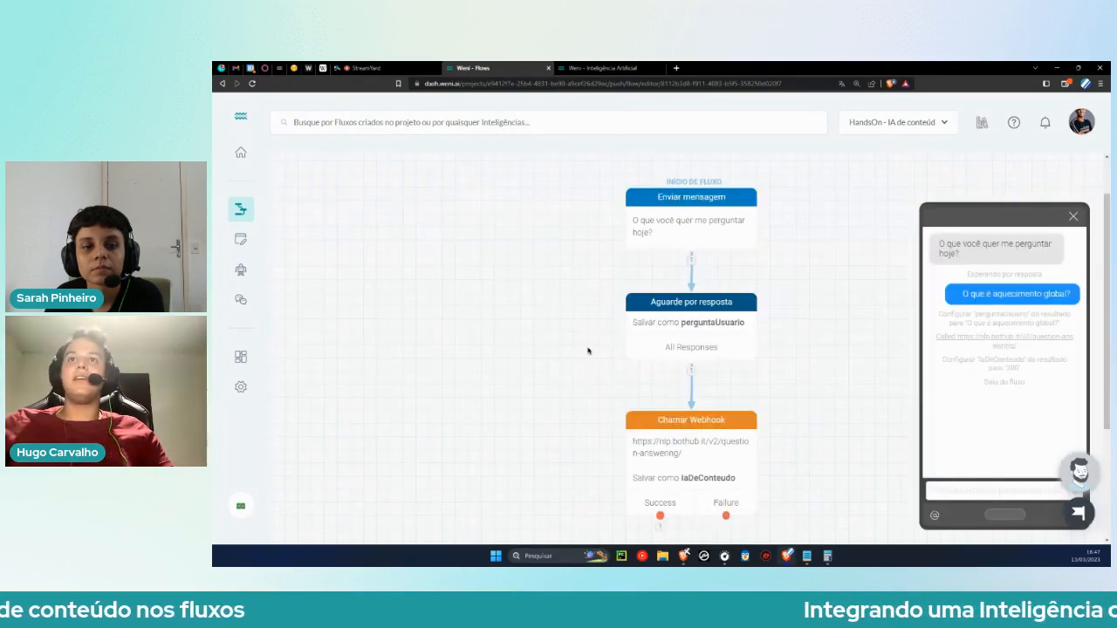
# Switch to the content intelligence's API page and examine the example API response.
pyautogui.scroll(-2, 594, 349)
pyautogui.click(575, 68)
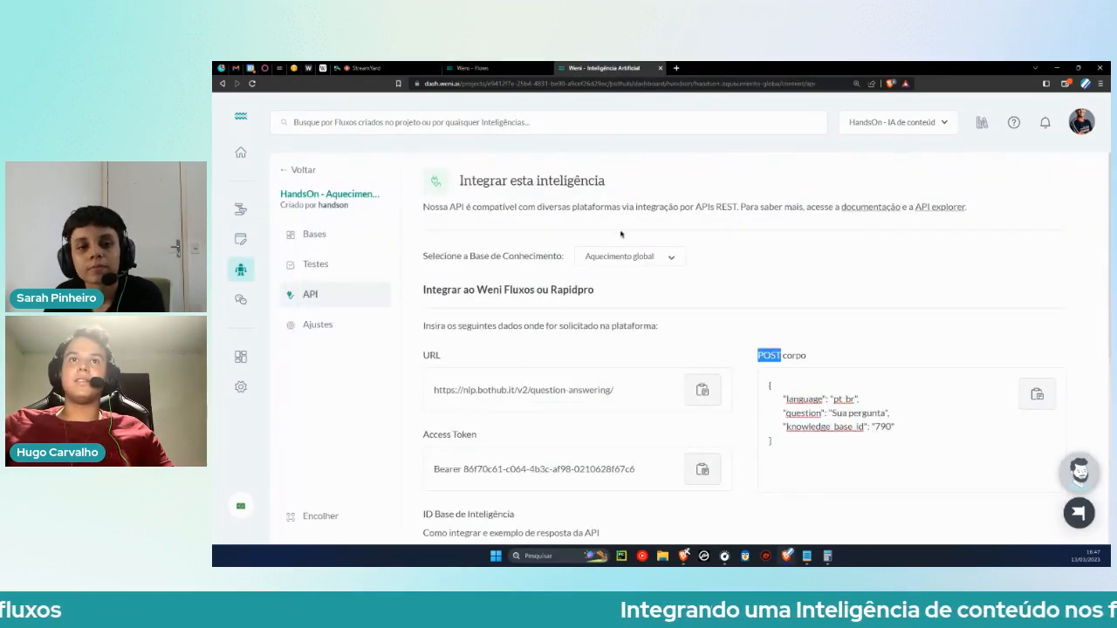
pyautogui.click(831, 272)
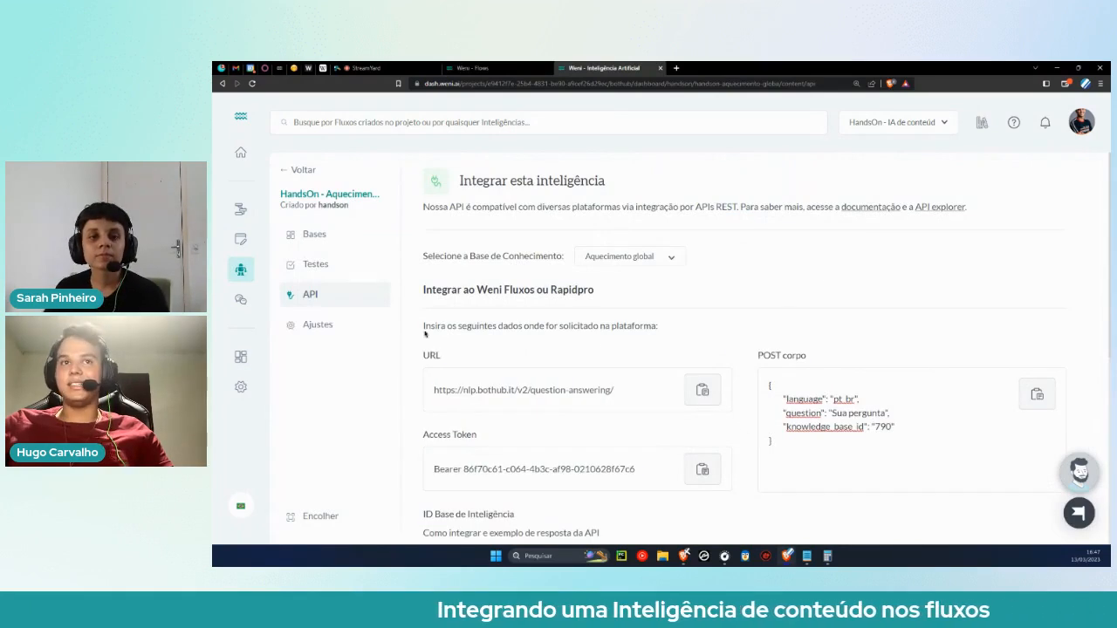
pyautogui.scroll(-2, 751, 345)
pyautogui.scroll(-2, 751, 345)
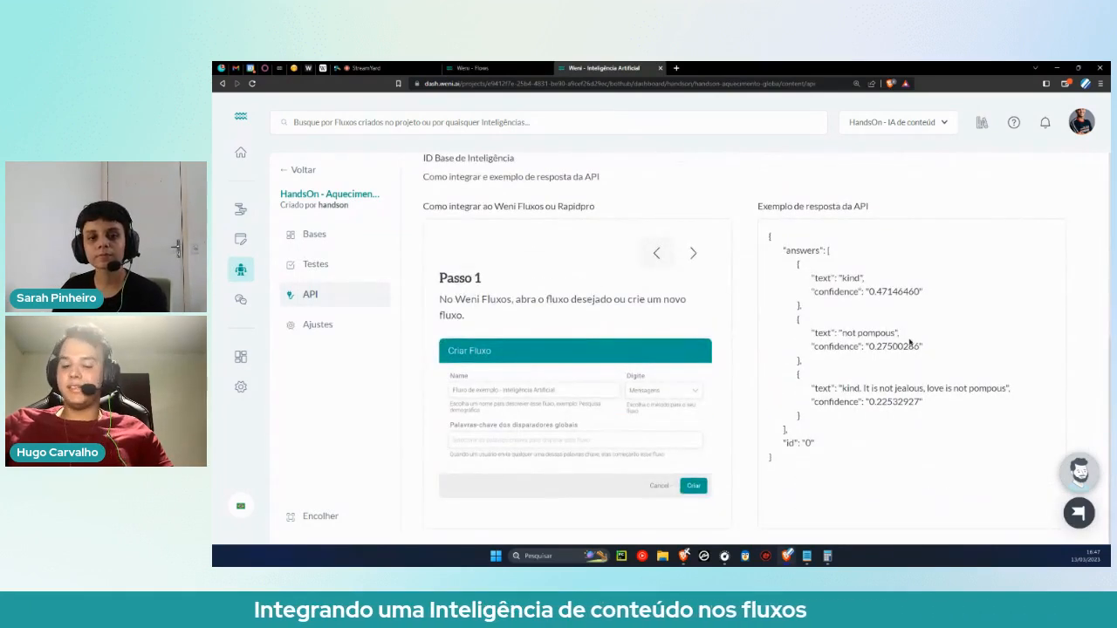
pyautogui.moveTo(743, 215)
pyautogui.mouseDown()
pyautogui.moveTo(921, 202)
pyautogui.moveTo(748, 210)
pyautogui.mouseUp()
pyautogui.click(797, 206)
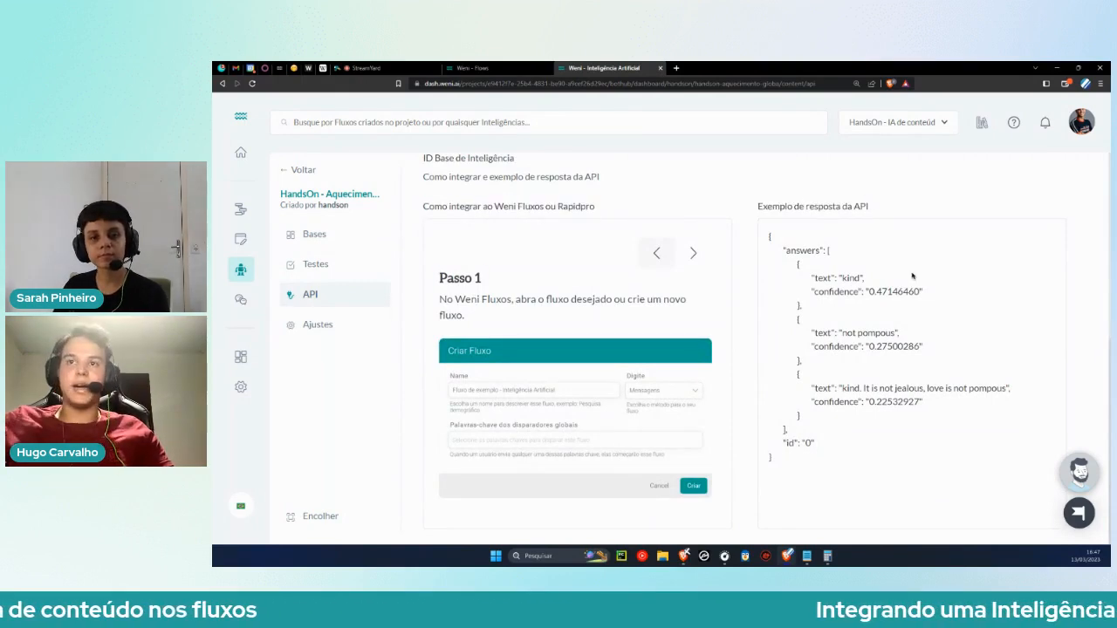
pyautogui.moveTo(758, 207); pyautogui.dragTo(785, 465)
pyautogui.click(922, 419)
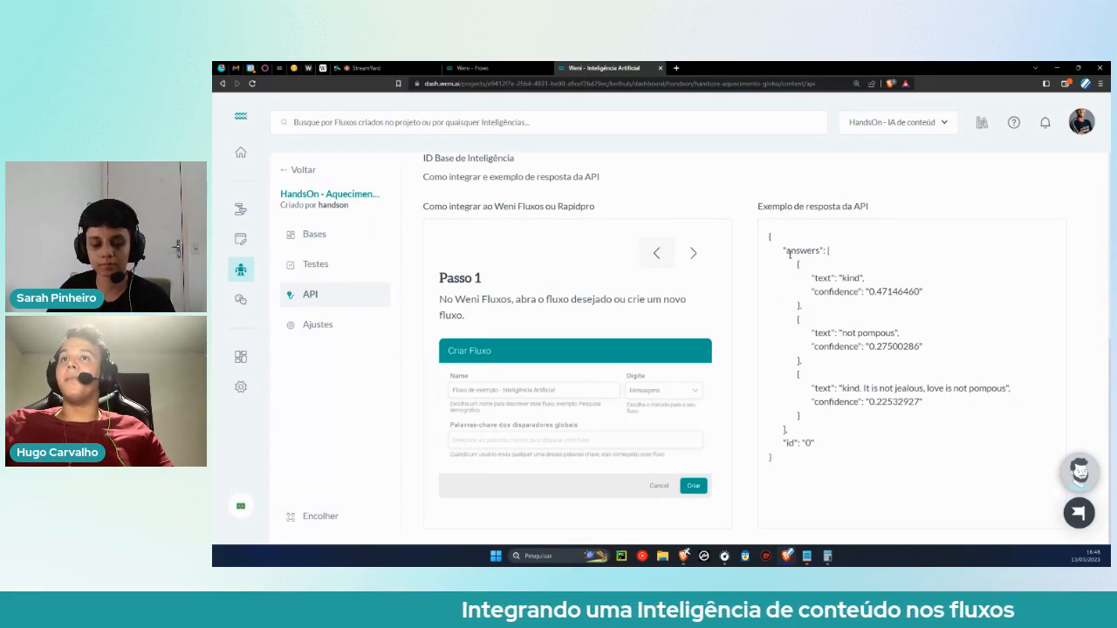
# Examine how the answers array in the example response is structured, including each entry's text and confidence fields.
pyautogui.moveTo(771, 238); pyautogui.dragTo(832, 251)
pyautogui.click(843, 253)
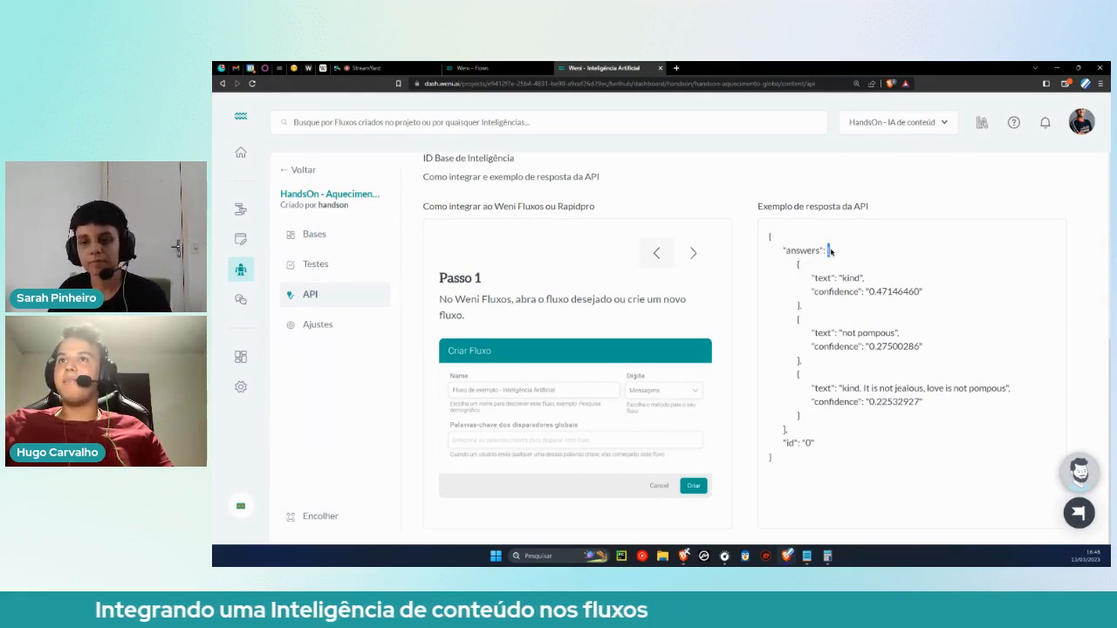
pyautogui.click(784, 428)
pyautogui.click(817, 428)
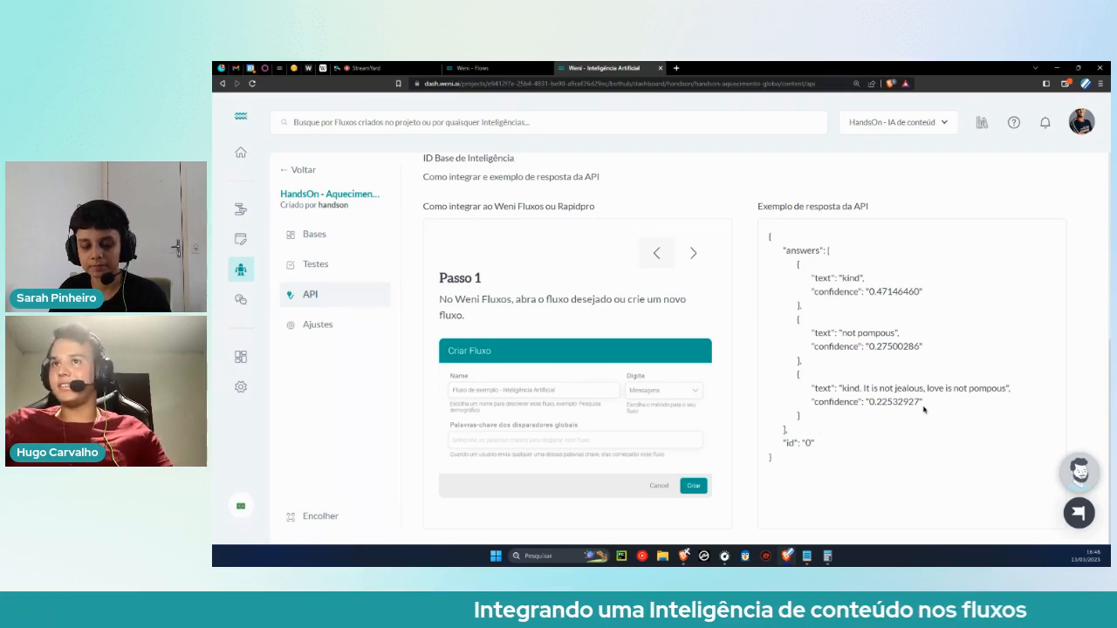
pyautogui.moveTo(796, 264); pyautogui.dragTo(960, 305)
pyautogui.click(871, 319)
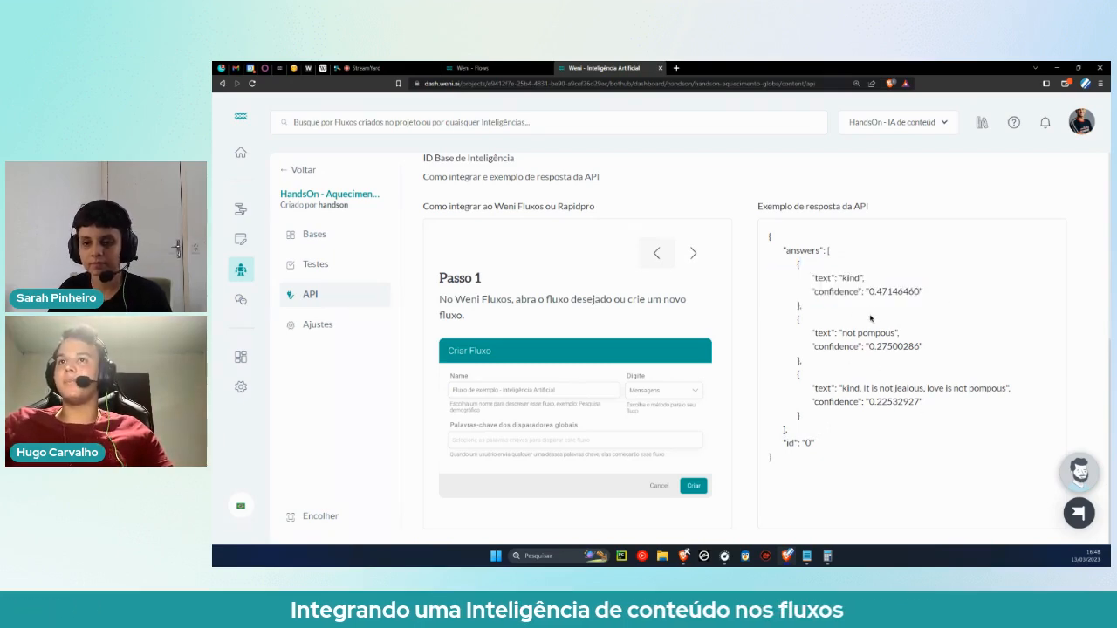
pyautogui.moveTo(827, 294); pyautogui.dragTo(849, 300)
pyautogui.click(848, 300)
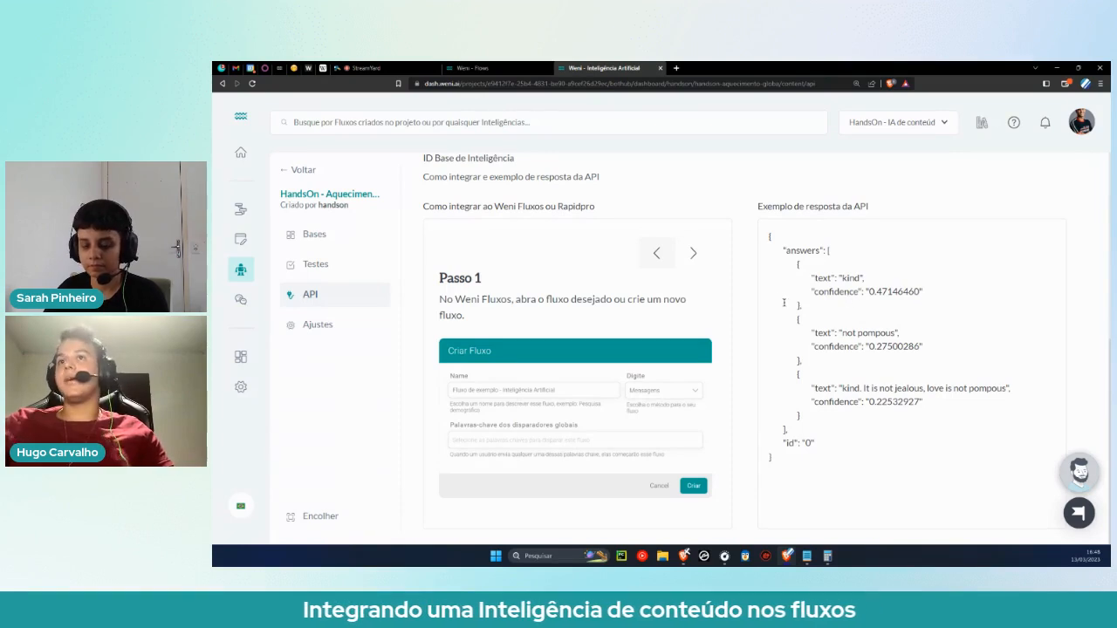
pyautogui.moveTo(796, 262); pyautogui.dragTo(805, 415)
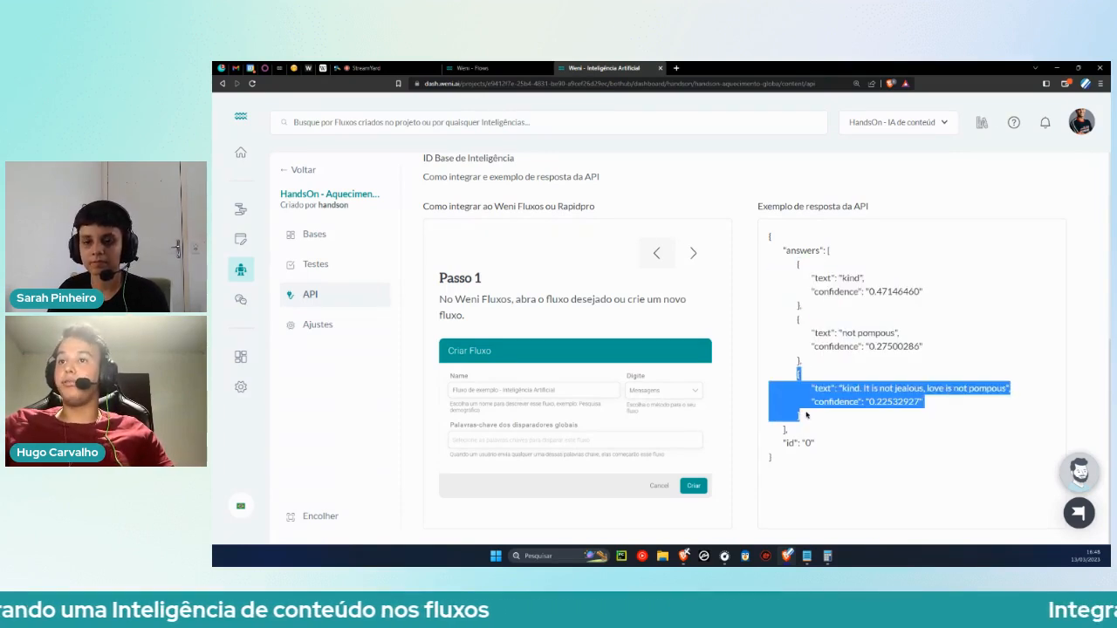
pyautogui.click(809, 399)
pyautogui.moveTo(798, 263); pyautogui.dragTo(866, 279)
pyautogui.click(800, 302)
pyautogui.click(814, 278)
pyautogui.click(813, 277)
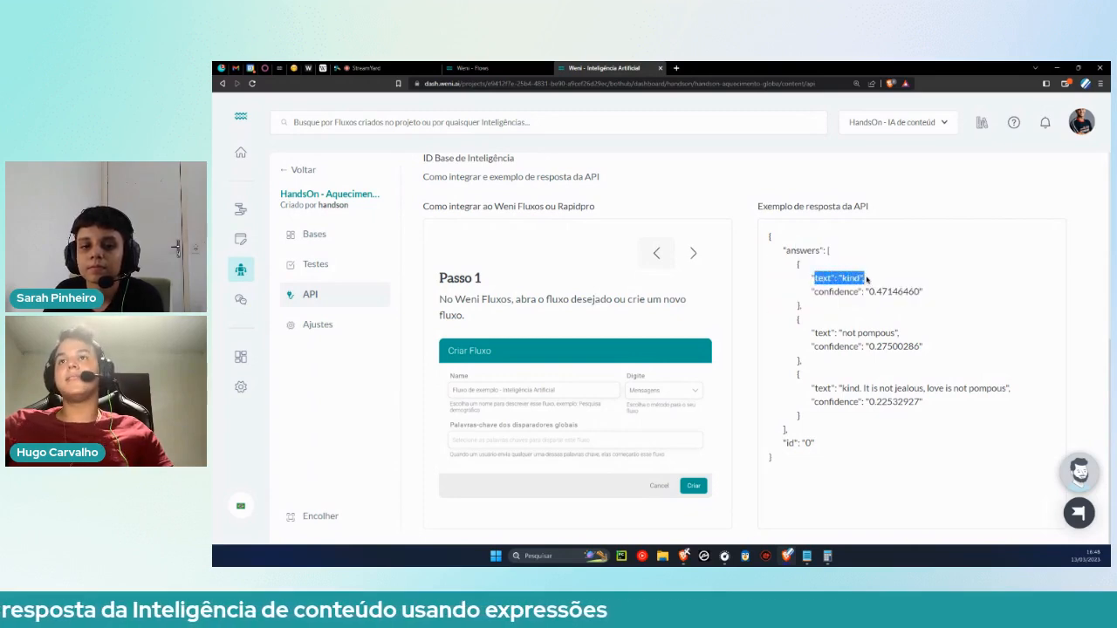
pyautogui.click(867, 280)
pyautogui.click(489, 67)
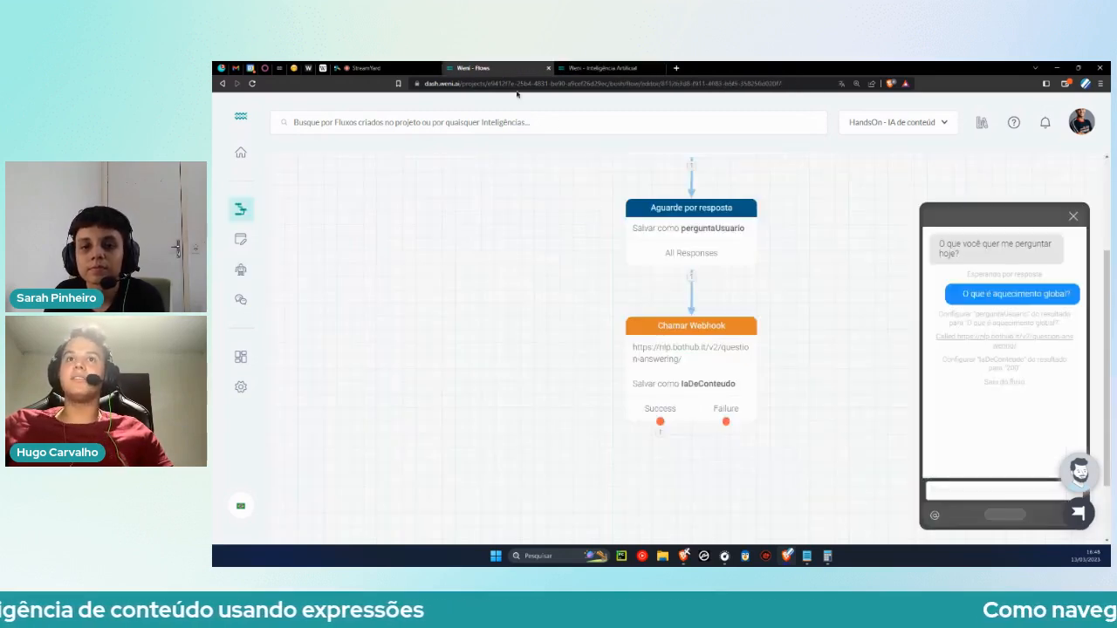
pyautogui.scroll(-1, 670, 360)
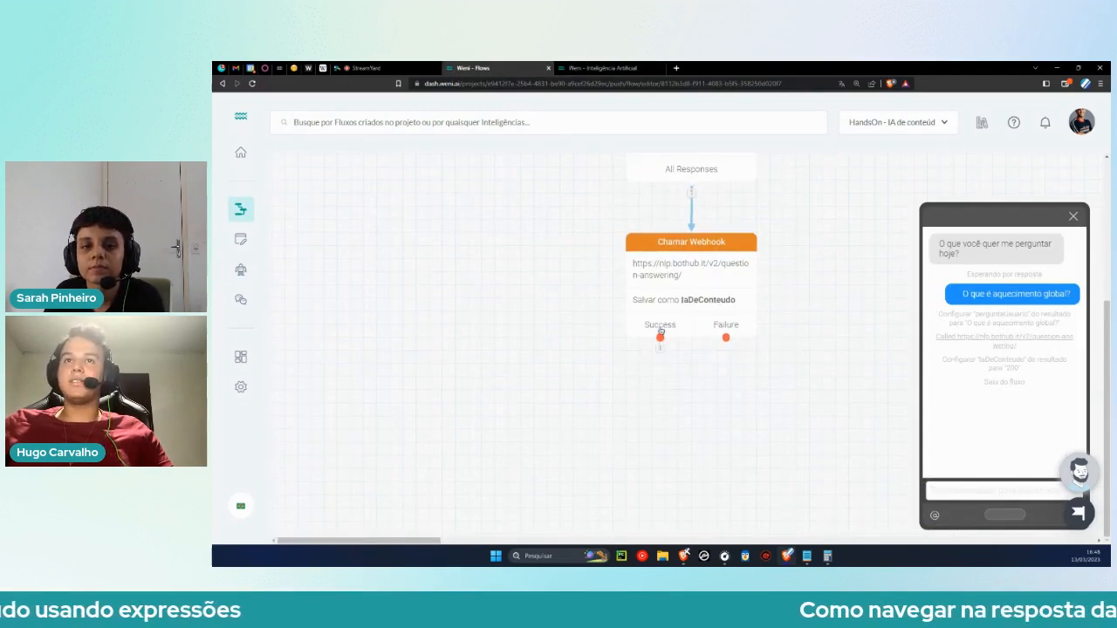
pyautogui.moveTo(659, 338); pyautogui.dragTo(629, 395)
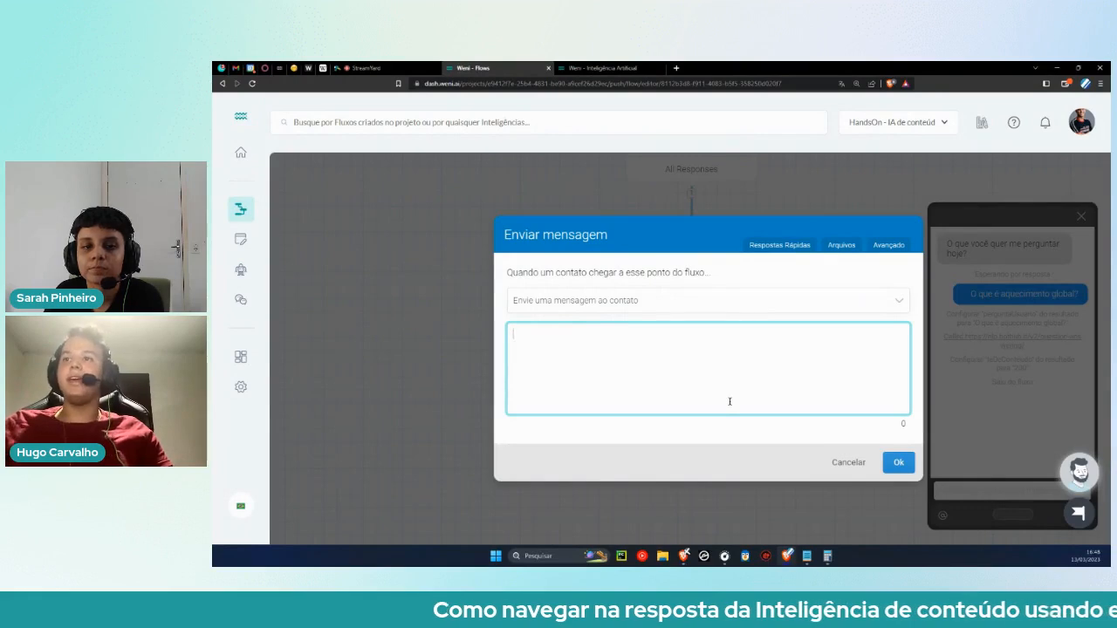
pyautogui.write('@')
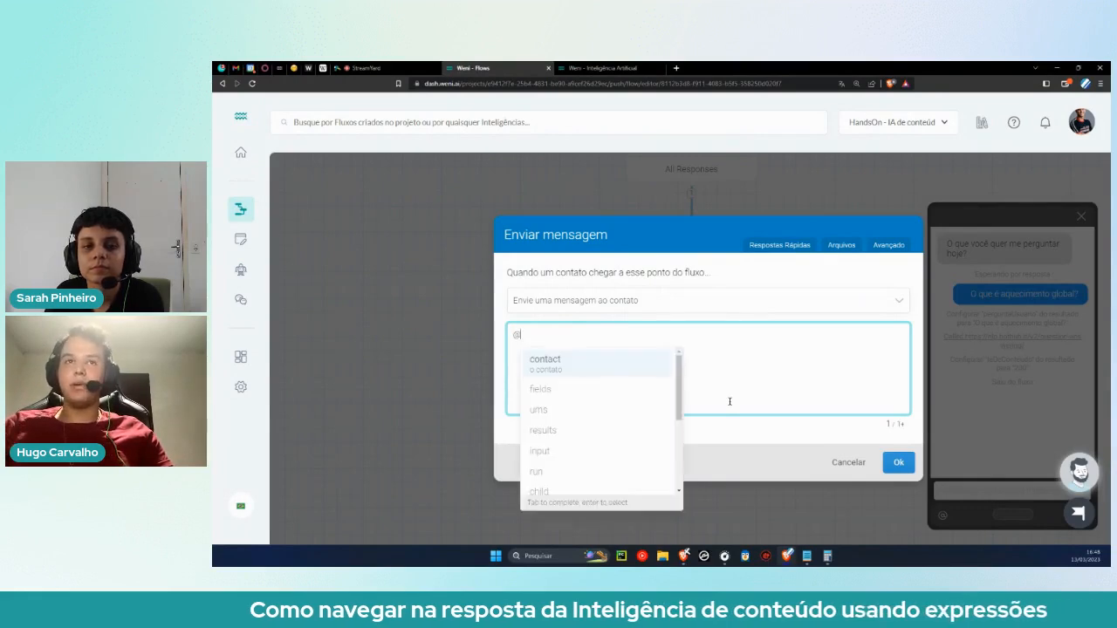
pyautogui.write('results')
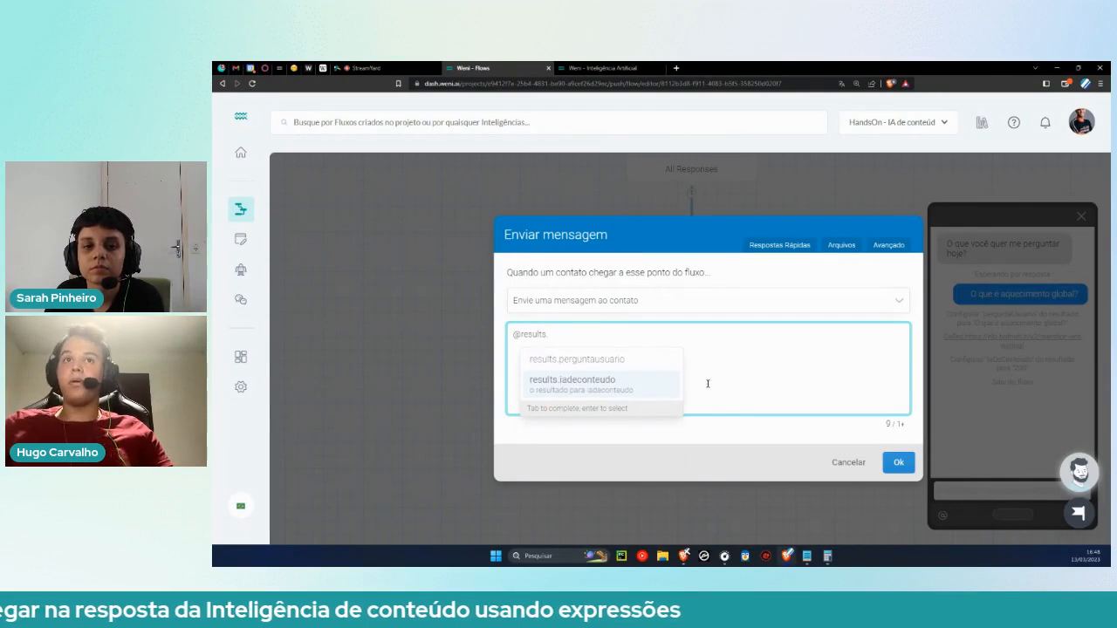
pyautogui.write('.')
pyautogui.press('Tab')
pyautogui.write('.ex')
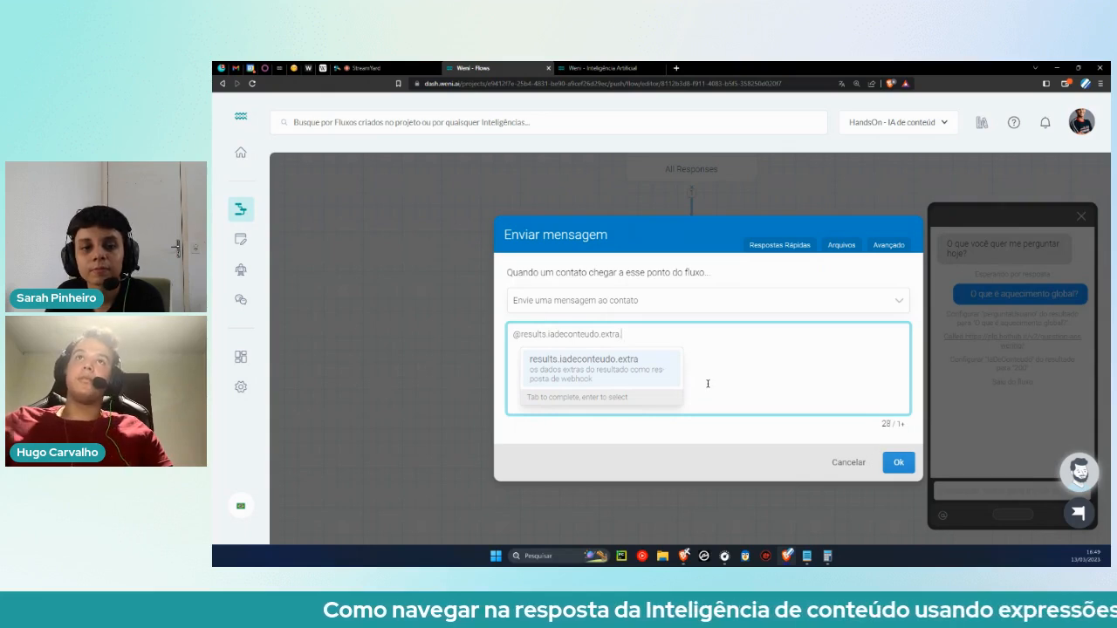
pyautogui.click(602, 67)
pyautogui.moveTo(785, 250)
pyautogui.mouseDown()
pyautogui.moveTo(824, 252)
pyautogui.moveTo(786, 251)
pyautogui.mouseUp()
pyautogui.click(823, 251)
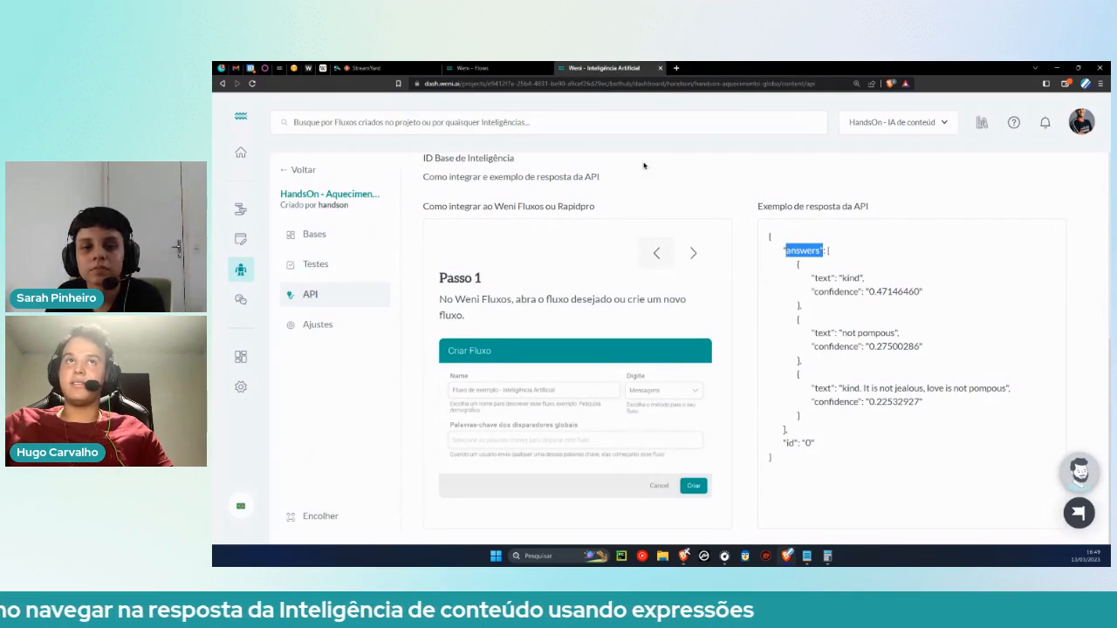
pyautogui.click(499, 70)
pyautogui.click(654, 343)
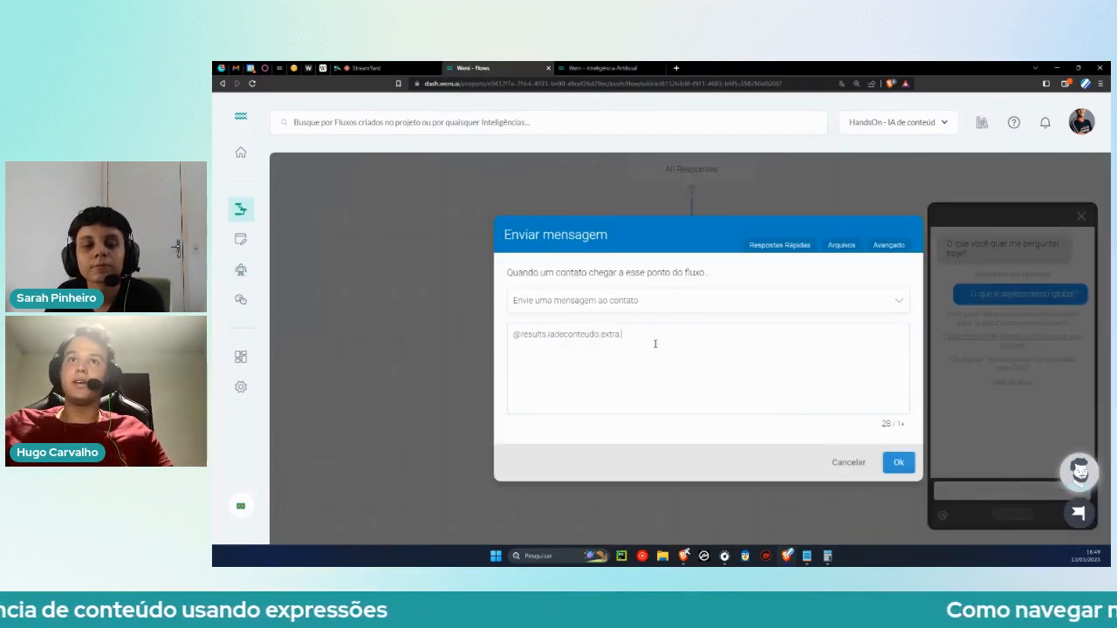
pyautogui.write('answe')
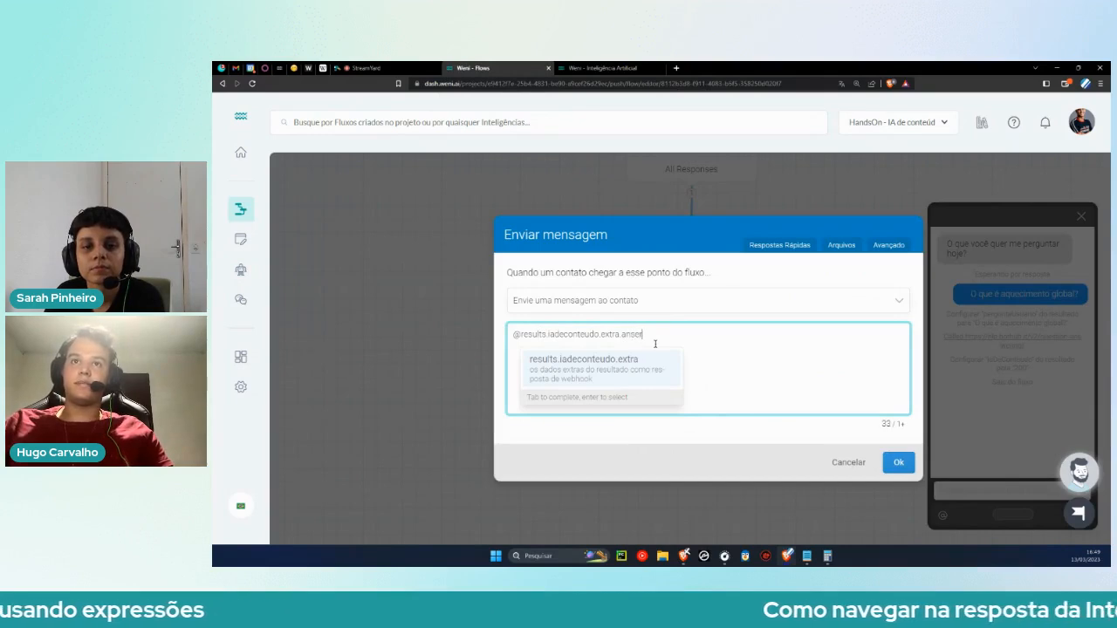
pyautogui.click(602, 68)
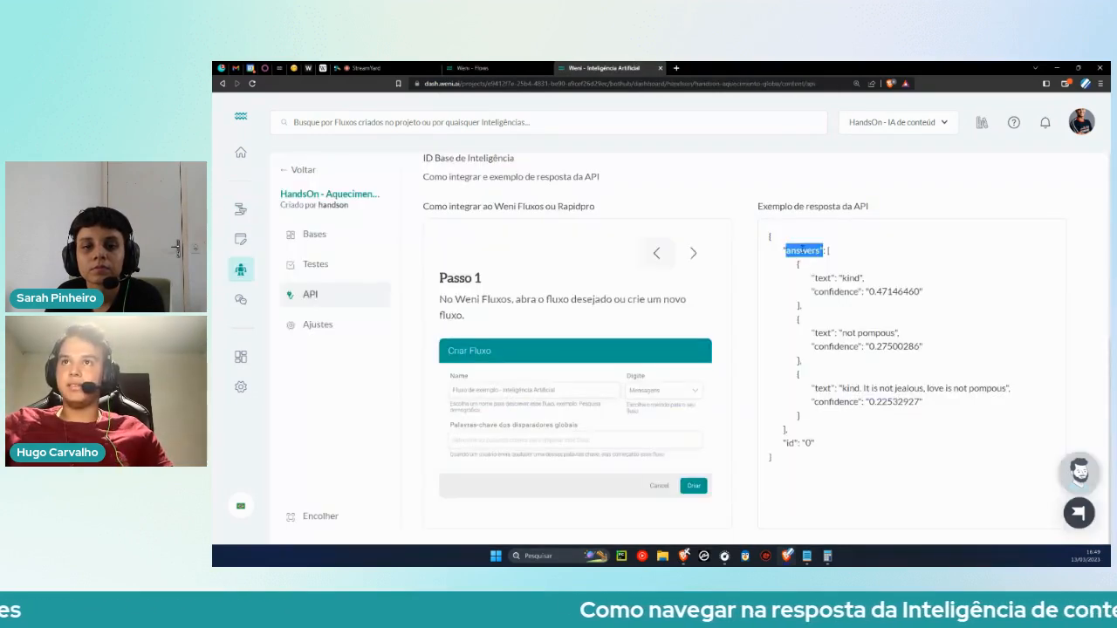
pyautogui.click(471, 68)
pyautogui.press('BackSpace')
pyautogui.press('BackSpace')
pyautogui.press('BackSpace')
pyautogui.press('BackSpace')
pyautogui.press('BackSpace')
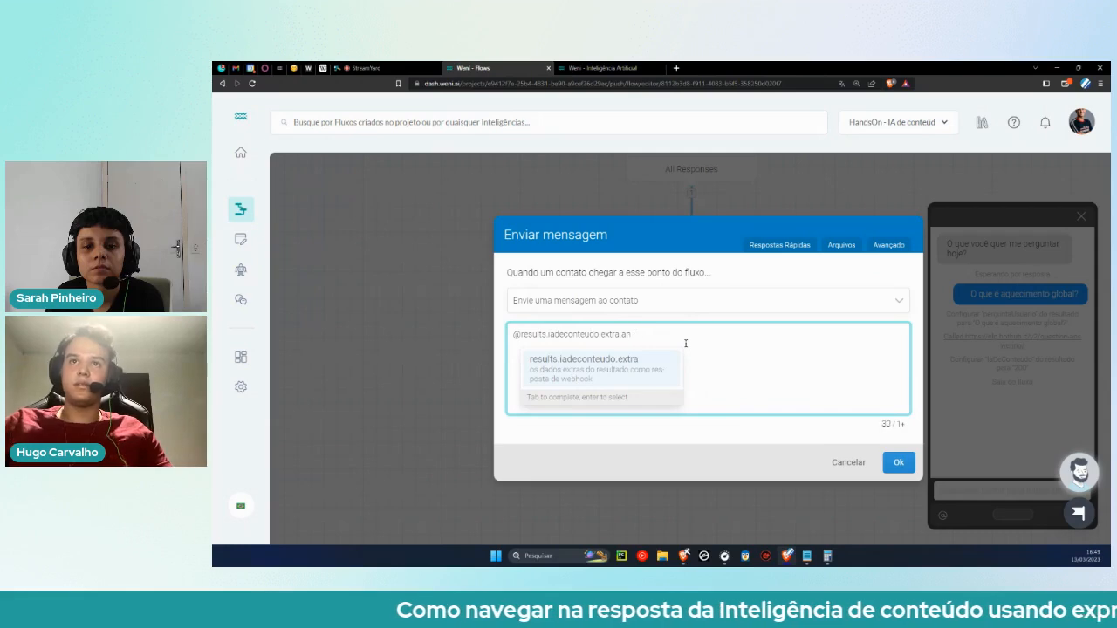
pyautogui.write('answers')
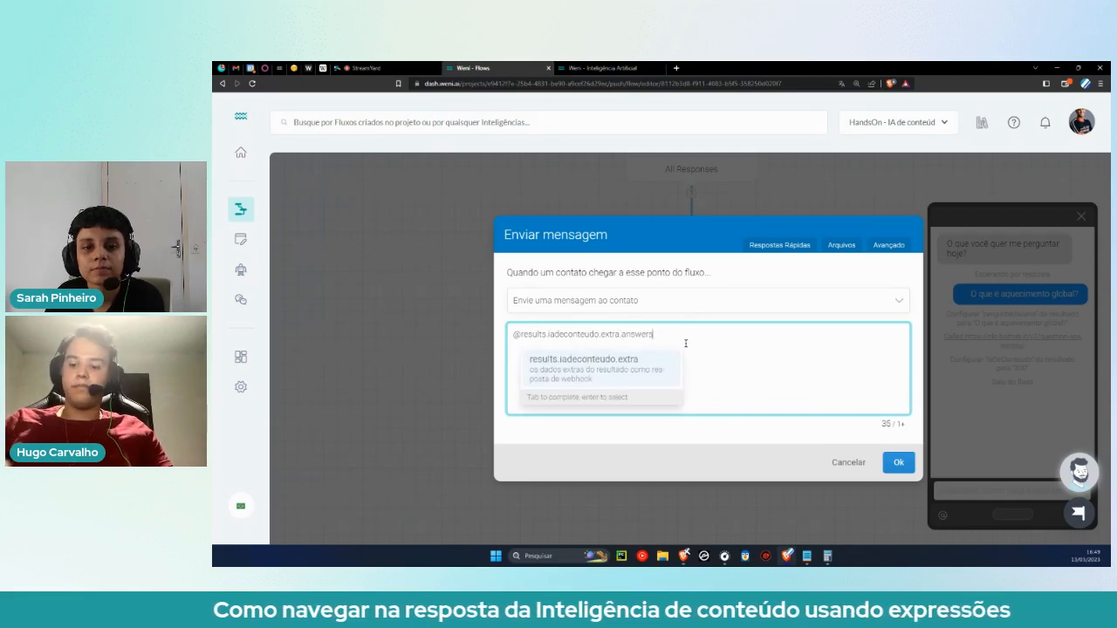
pyautogui.click(602, 68)
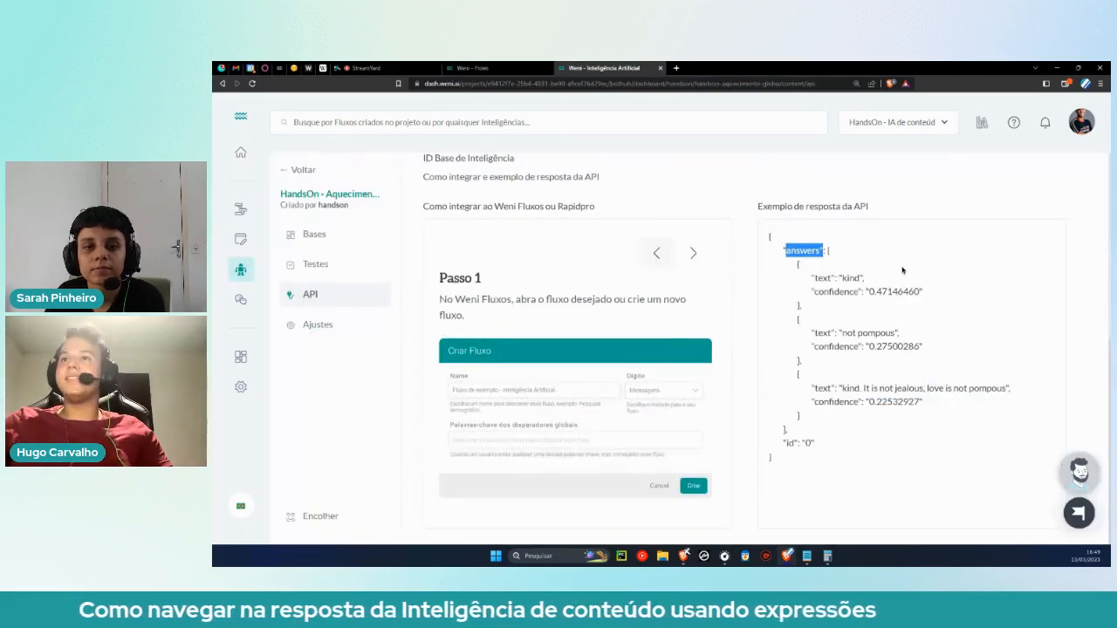
pyautogui.click(796, 258)
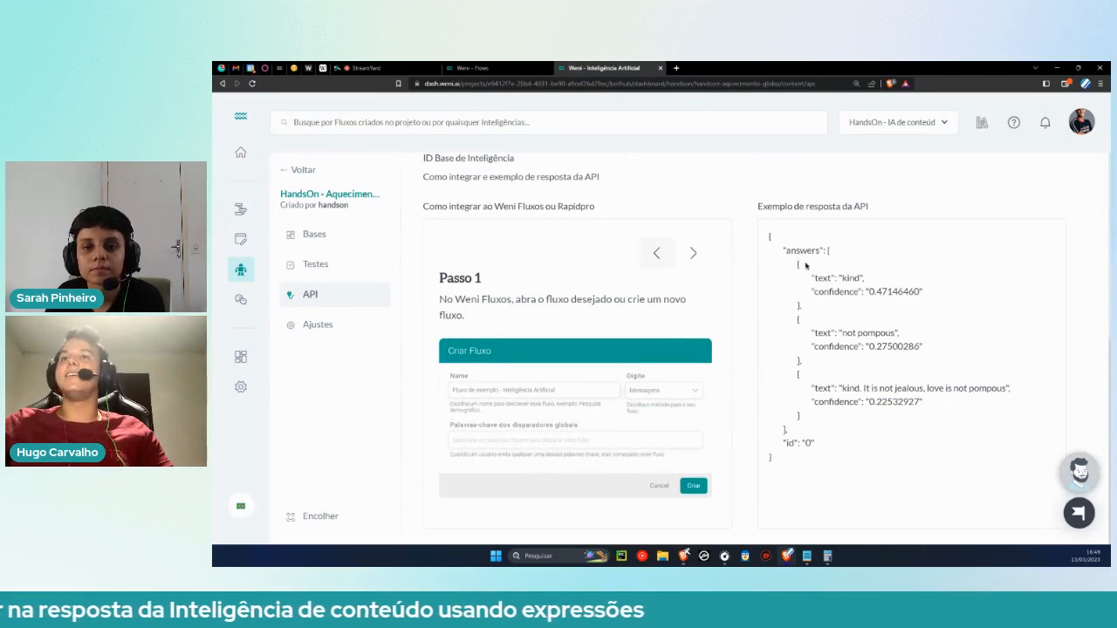
pyautogui.moveTo(797, 262); pyautogui.dragTo(809, 304)
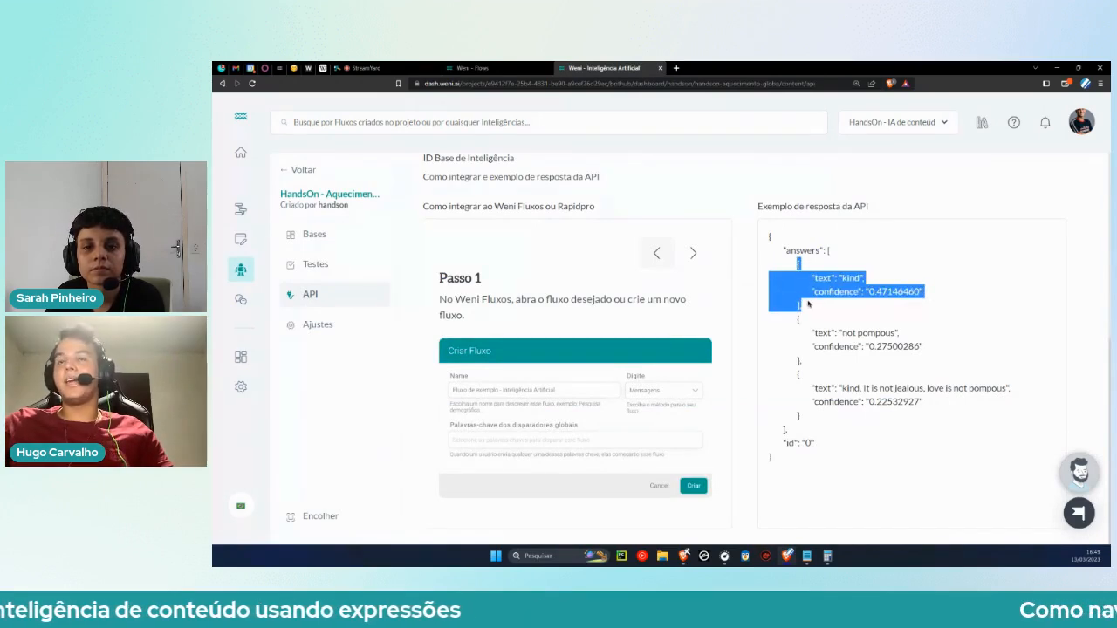
pyautogui.click(472, 68)
pyautogui.click(684, 347)
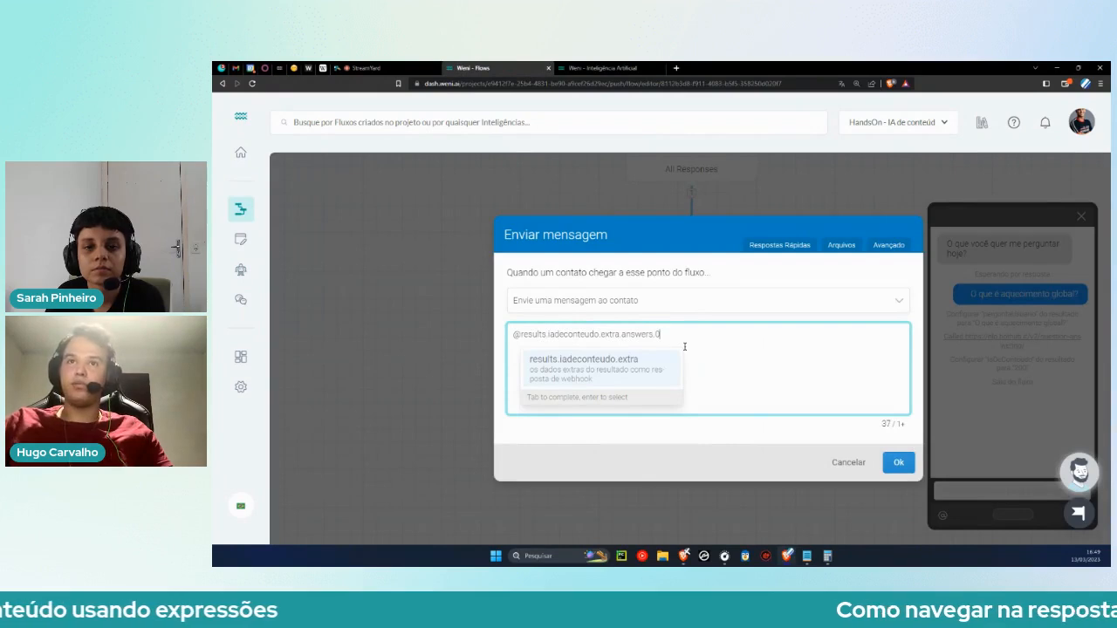
pyautogui.click(602, 68)
pyautogui.moveTo(810, 278); pyautogui.dragTo(834, 279)
pyautogui.hotkey('ctrl', 'c')
pyautogui.click(472, 68)
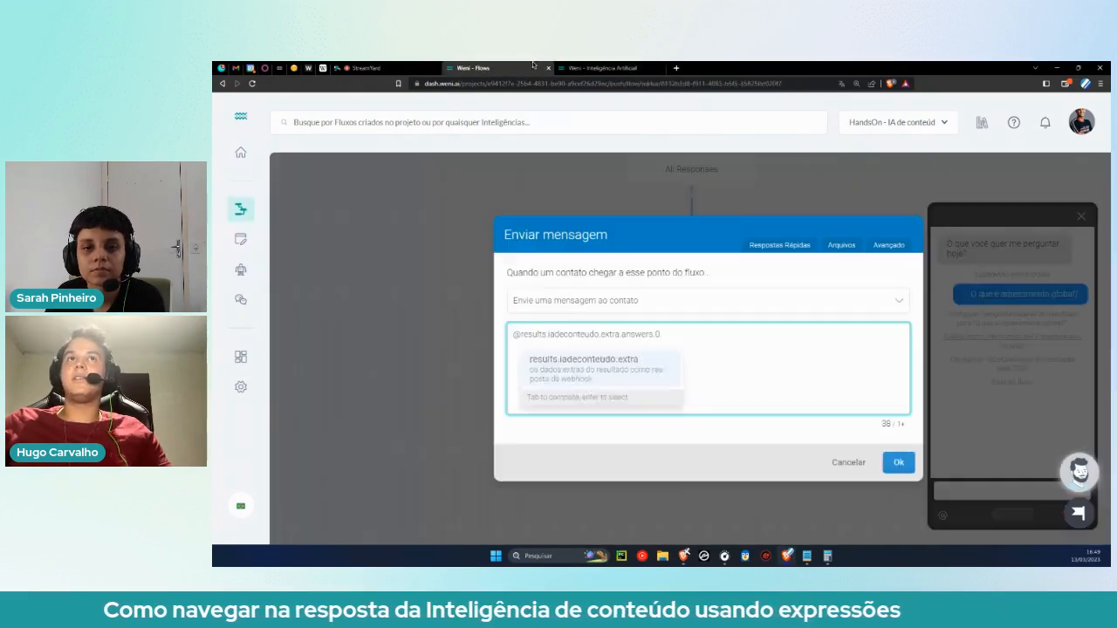
pyautogui.hotkey('ctrl', 'v')
pyautogui.click(799, 434)
pyautogui.tripleClick(710, 342)
pyautogui.click(730, 464)
pyautogui.click(898, 462)
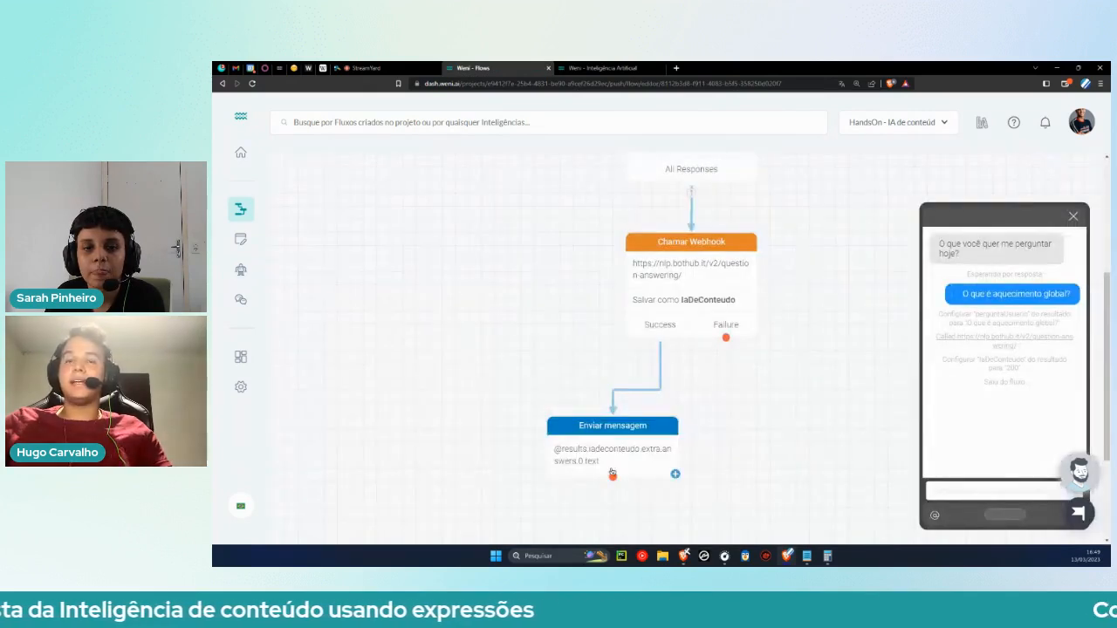
# Reposition the answer message node below the webhook, restart the flow simulation and ask "O que é aquecimento global?".
pyautogui.moveTo(650, 460); pyautogui.dragTo(599, 439)
pyautogui.click(1005, 515)
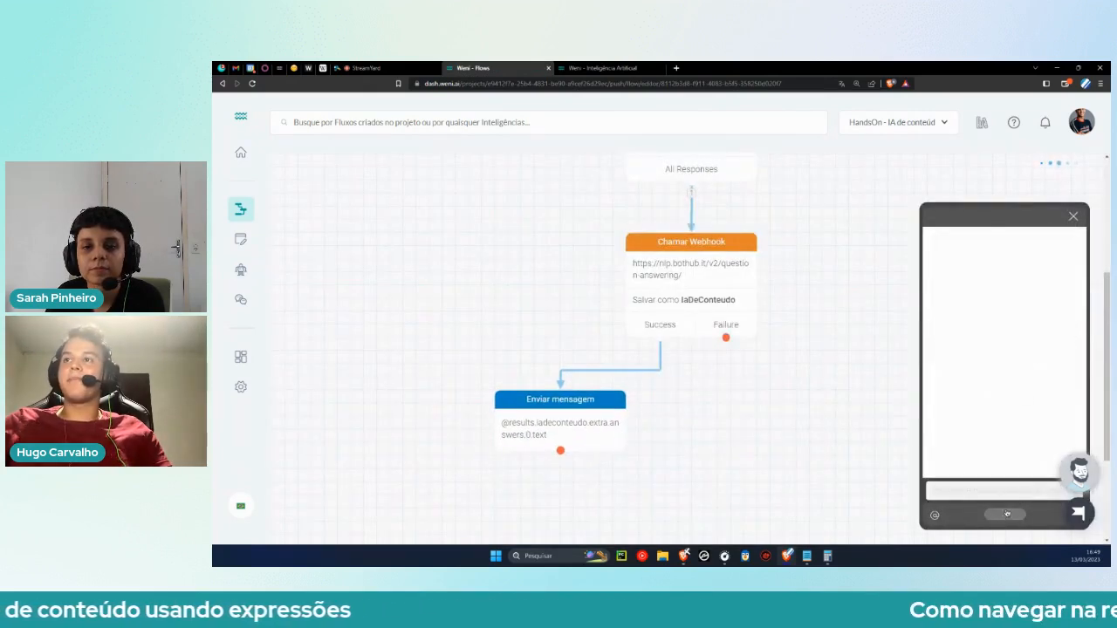
pyautogui.click(990, 486)
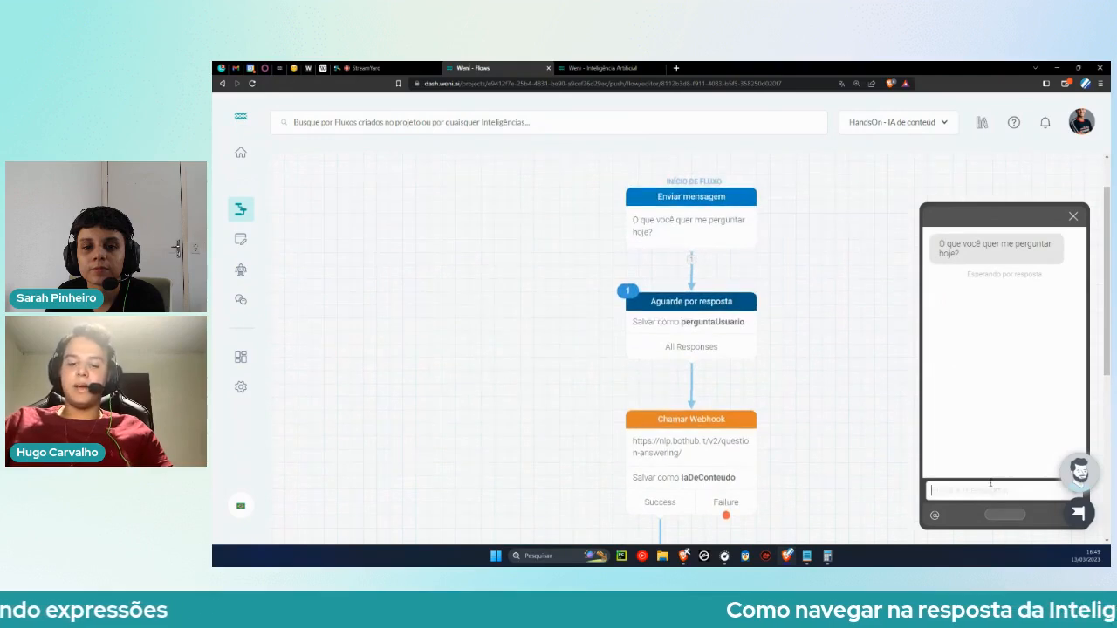
pyautogui.write('O que é aqu')
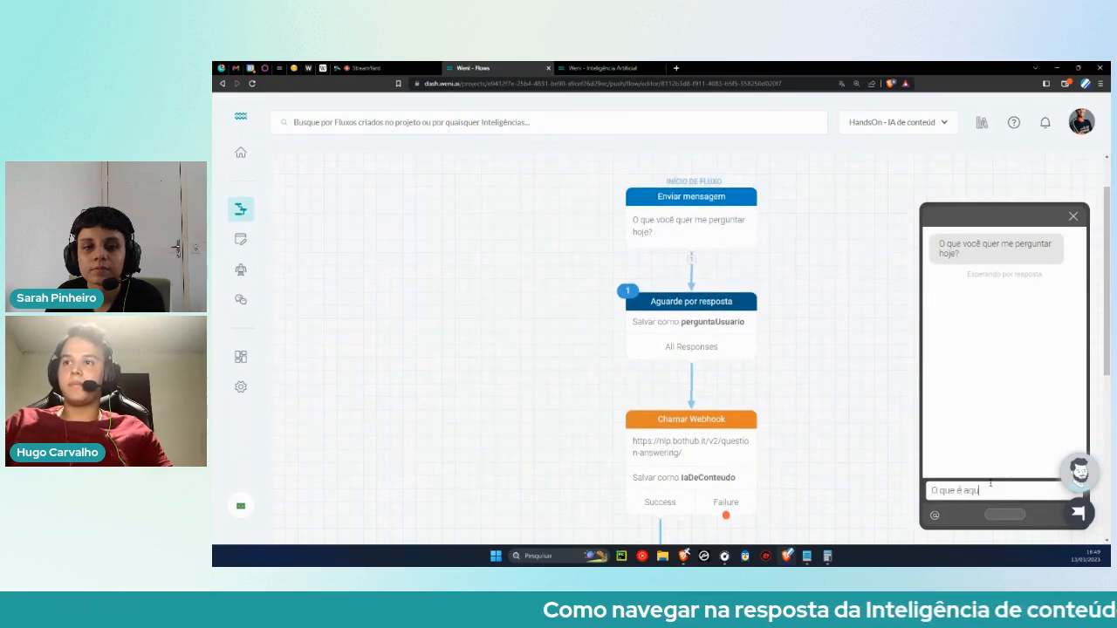
pyautogui.write('ecimento global?')
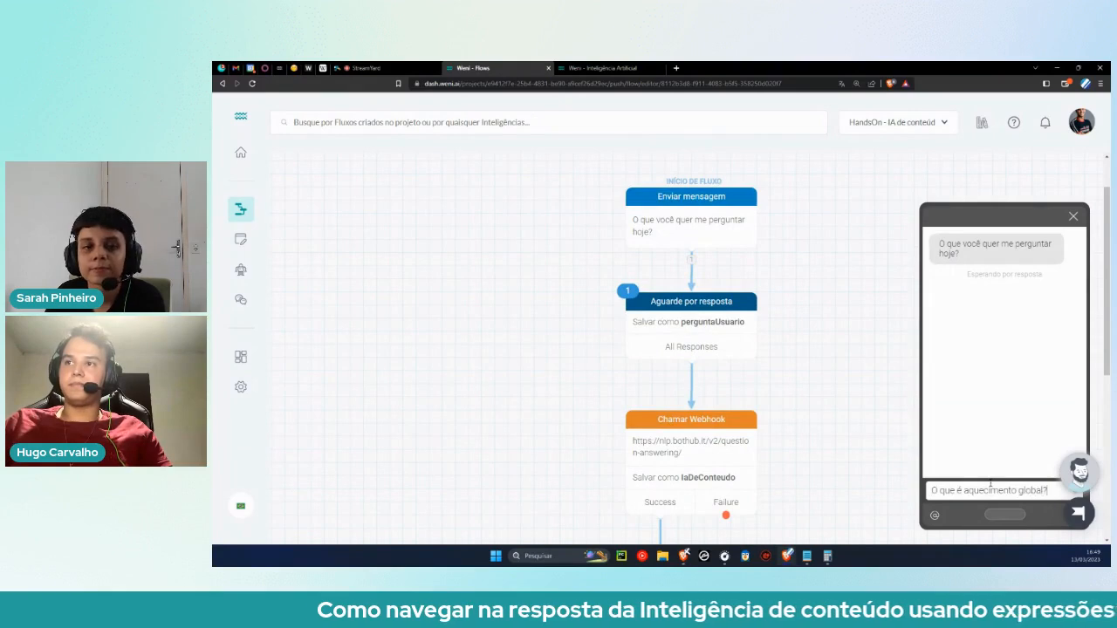
pyautogui.press('Return')
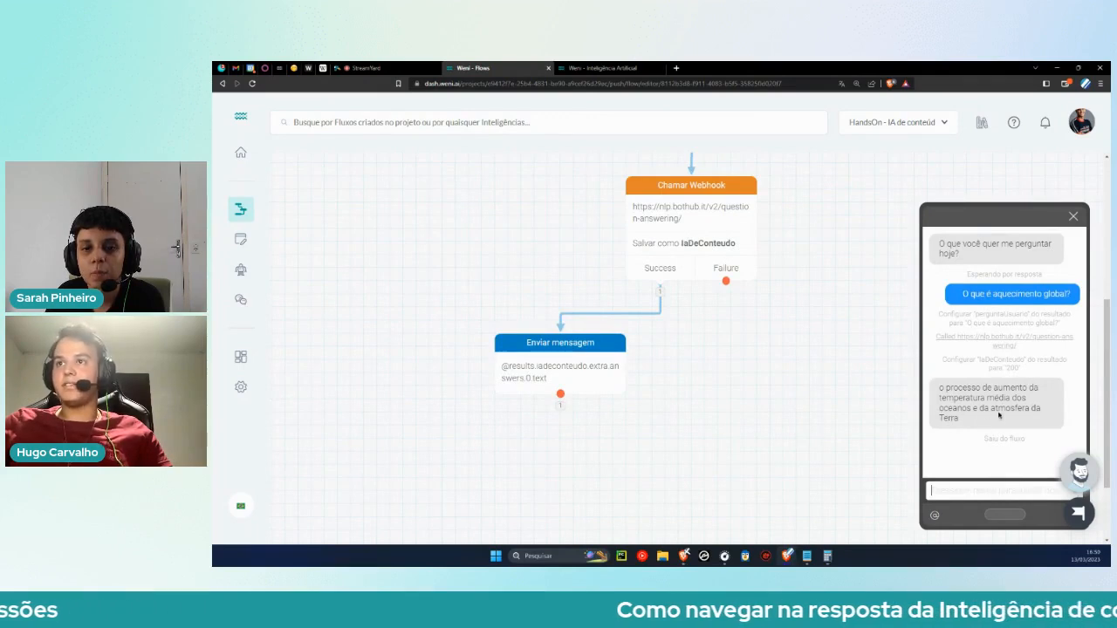
pyautogui.moveTo(622, 390); pyautogui.dragTo(575, 399)
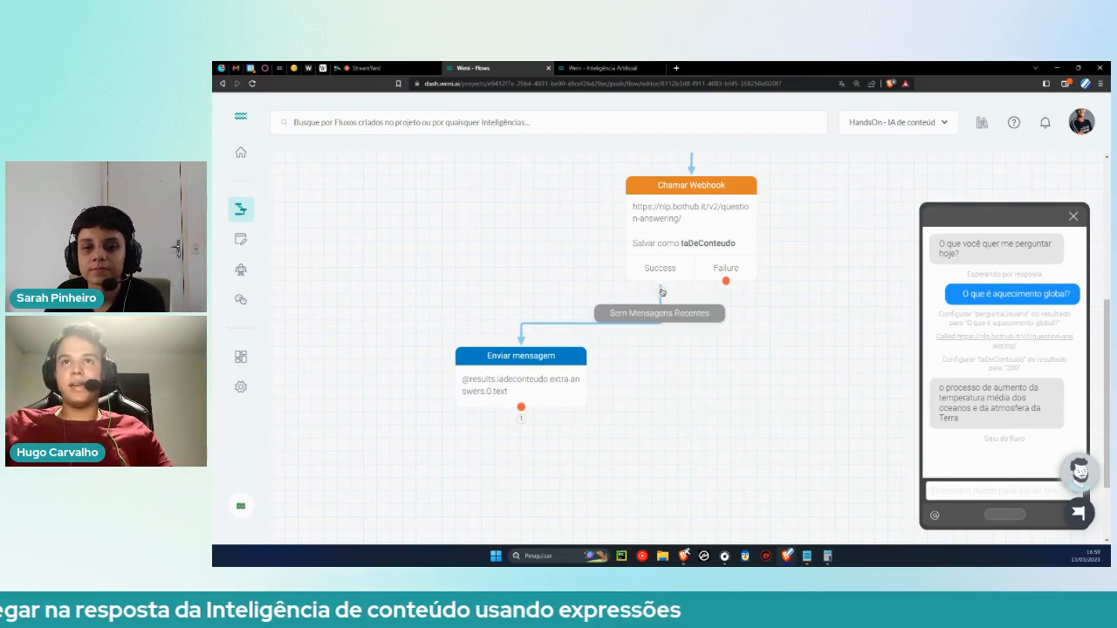
pyautogui.moveTo(555, 371); pyautogui.dragTo(594, 371)
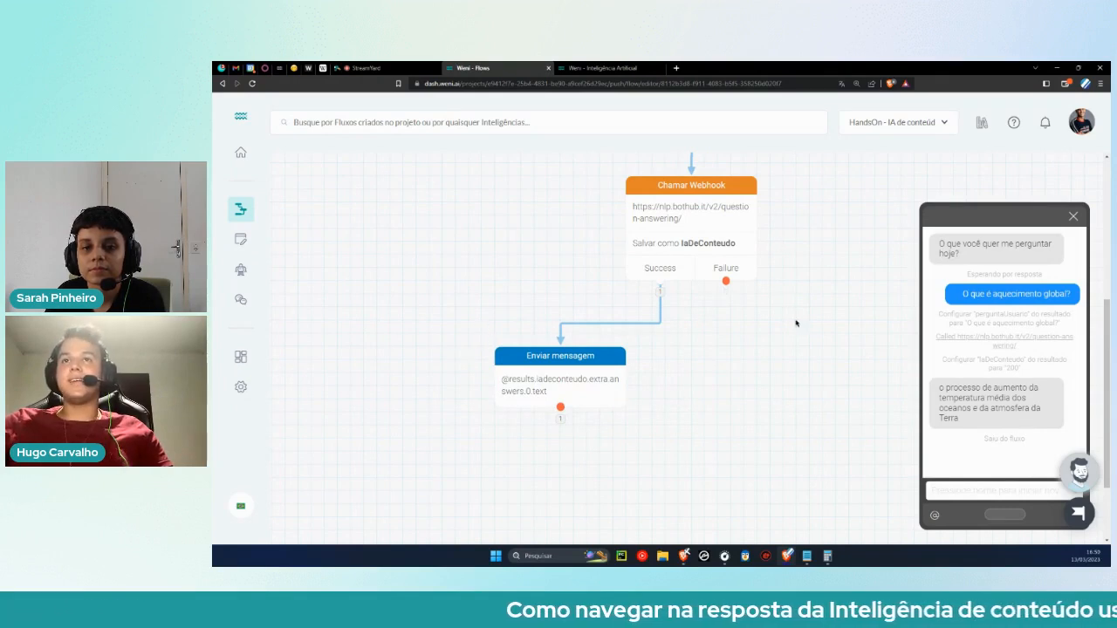
# Add a send-message node on the webhook's Failure exit with the text "Nosso servidor está indisponível no momento!".
pyautogui.scroll(1, 776, 282)
pyautogui.moveTo(733, 377); pyautogui.dragTo(759, 430)
pyautogui.click(768, 379)
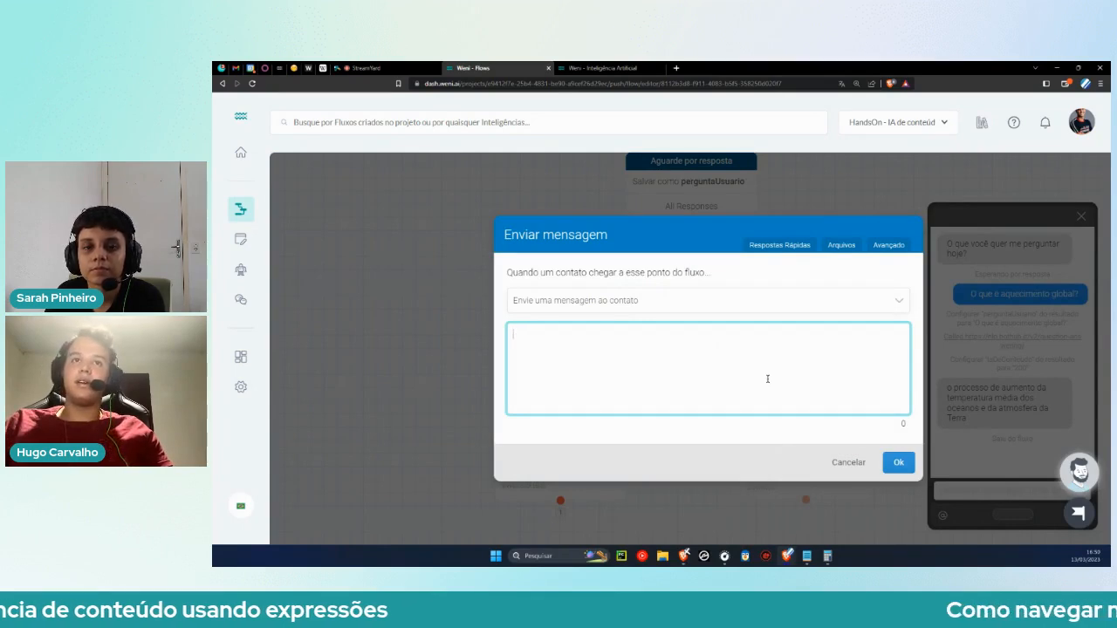
pyautogui.write('Nosso ser')
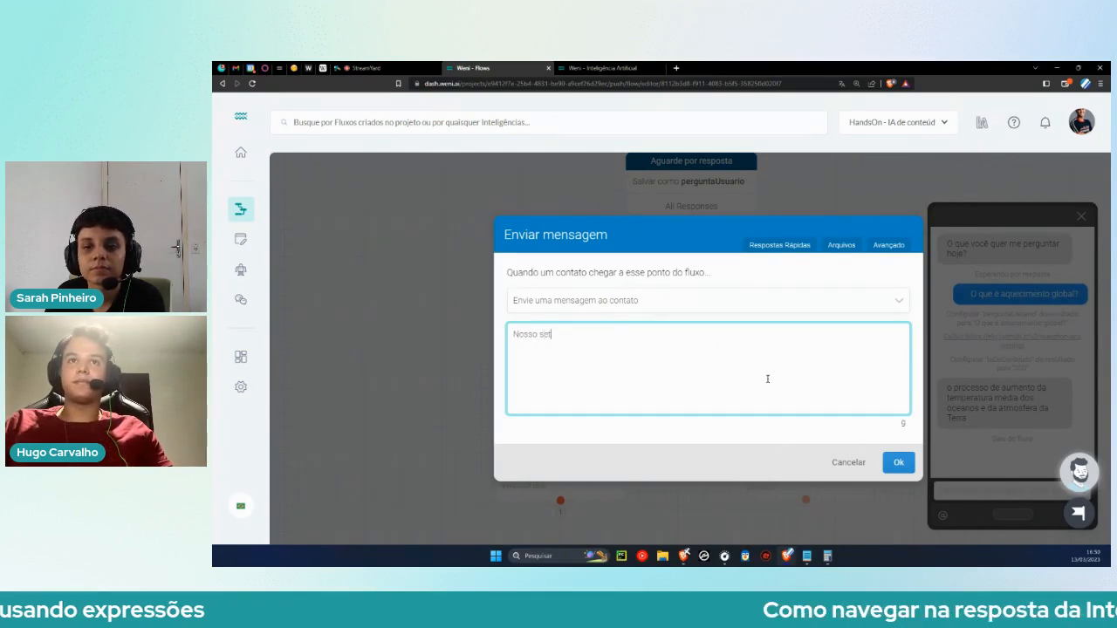
pyautogui.write('vidor está in')
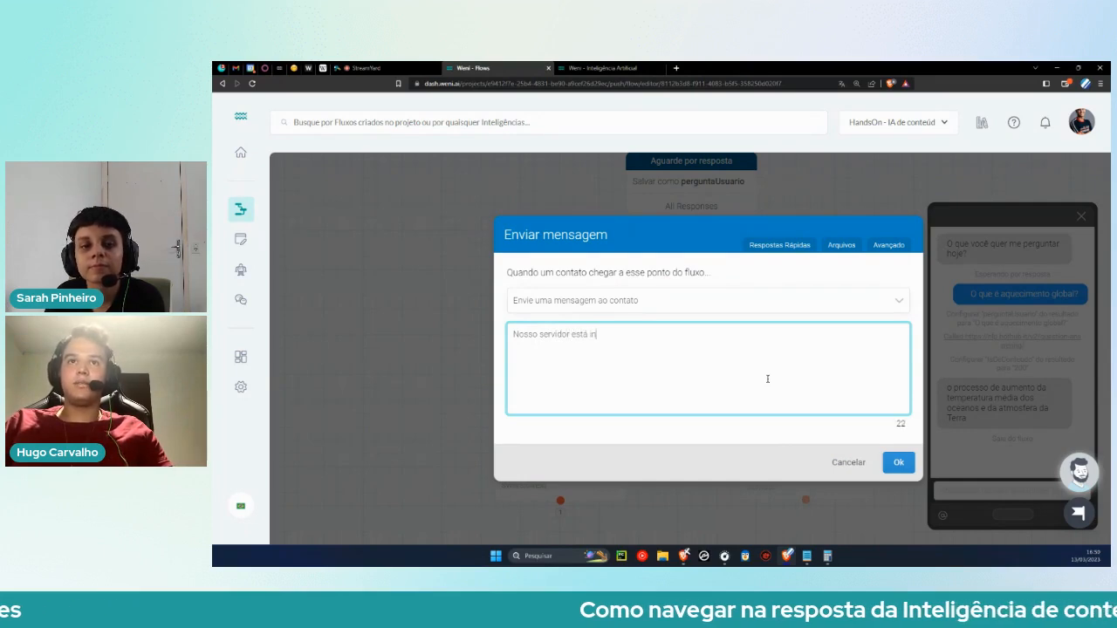
pyautogui.write('dis')
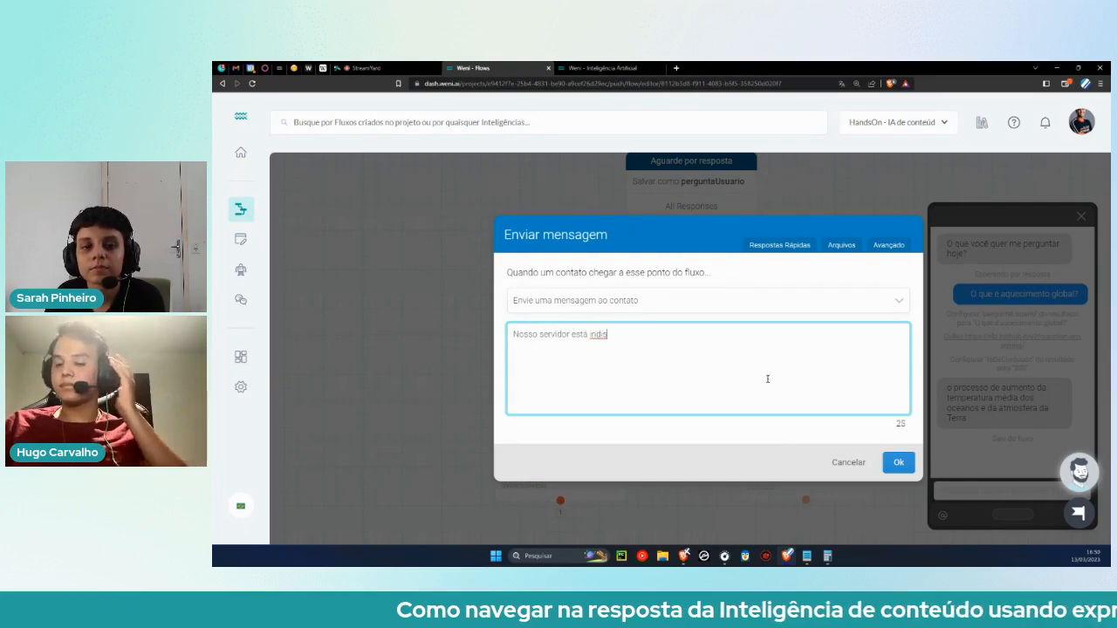
pyautogui.write('ponível no momento!')
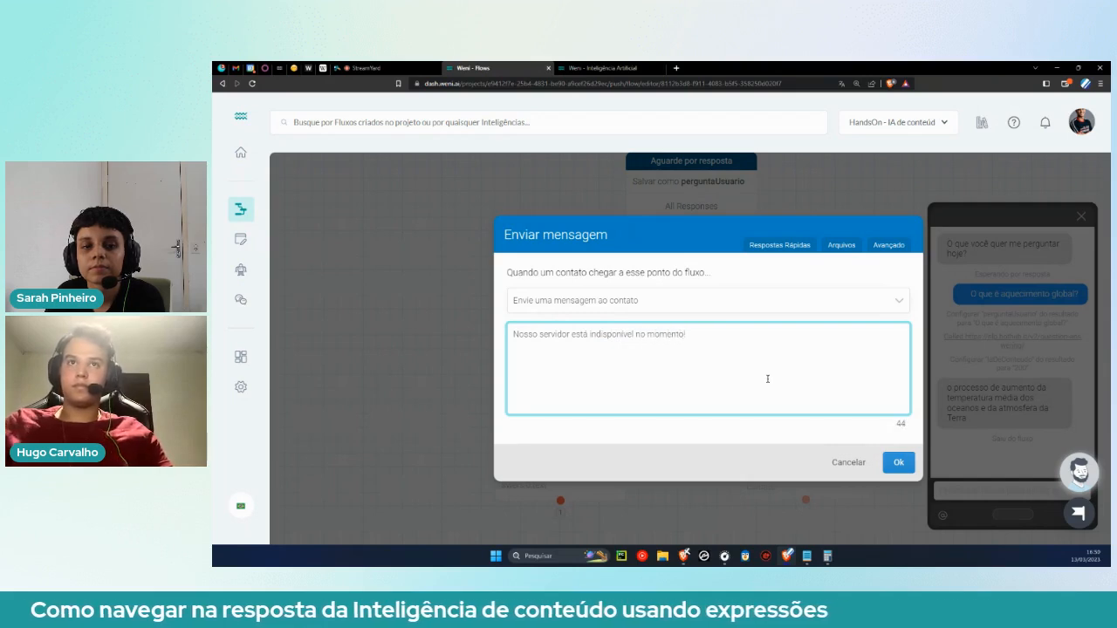
pyautogui.click(900, 468)
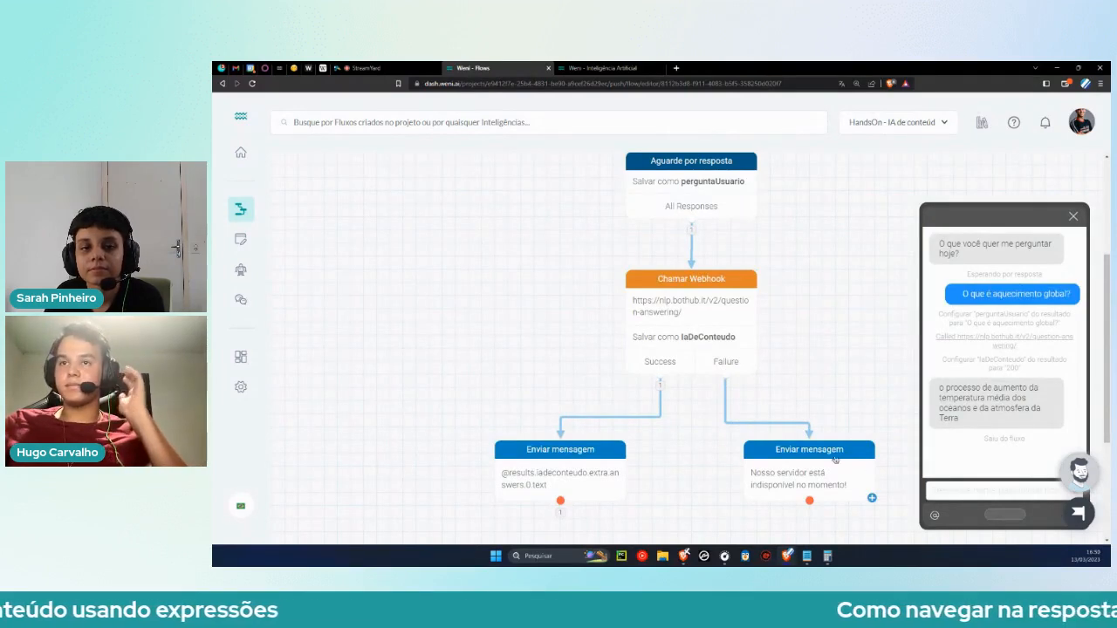
pyautogui.scroll(-3, 859, 471)
pyautogui.moveTo(809, 360); pyautogui.dragTo(798, 381)
pyautogui.click(846, 475)
pyautogui.moveTo(560, 365); pyautogui.dragTo(571, 429)
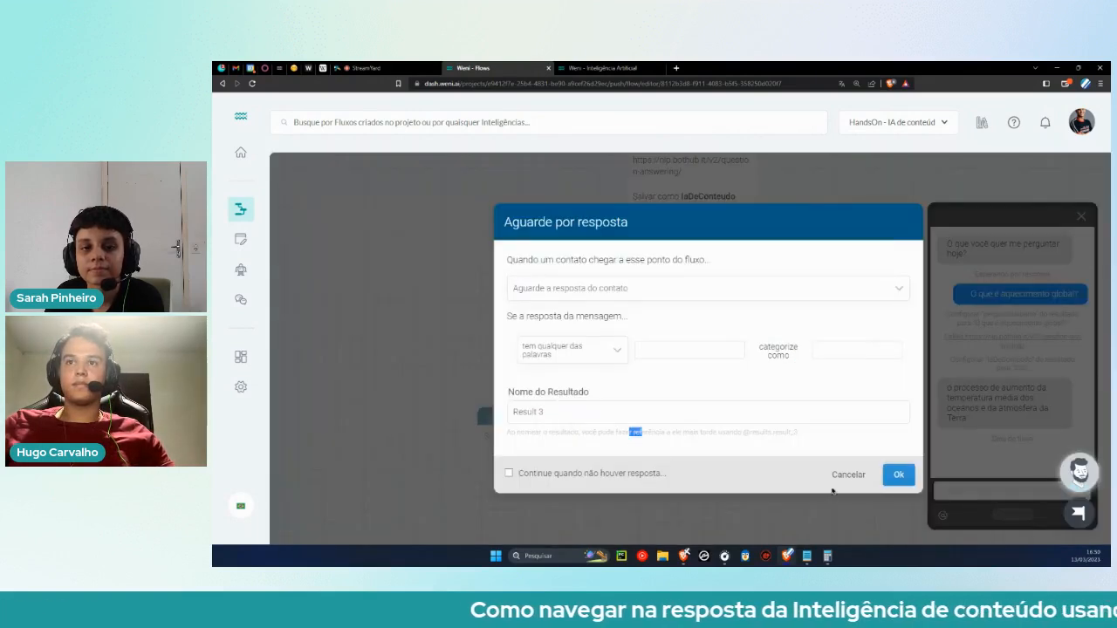
pyautogui.click(848, 475)
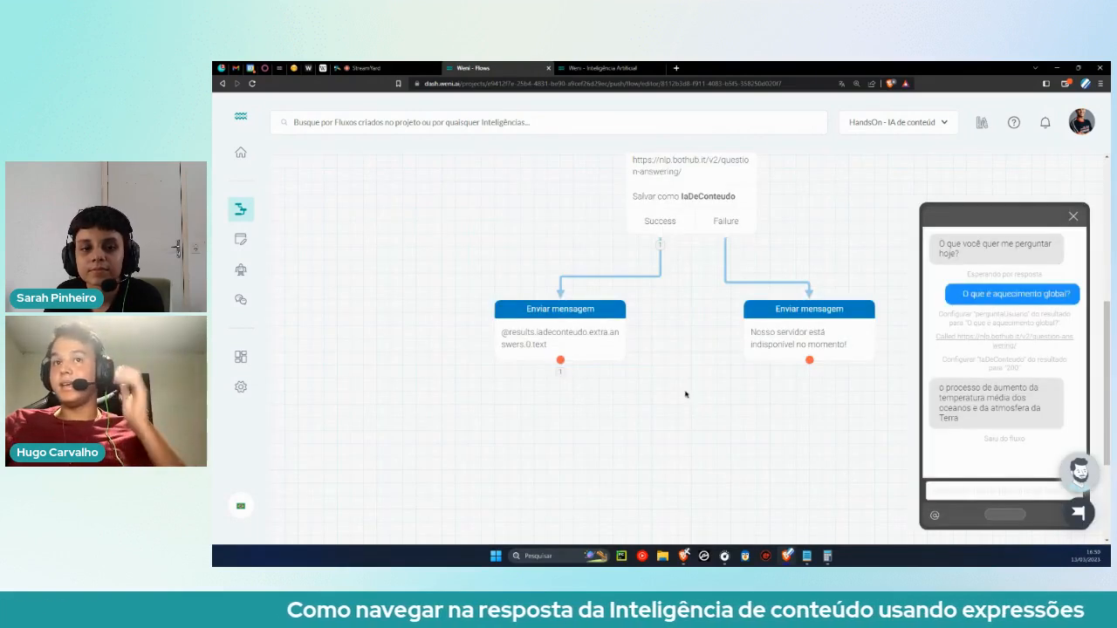
pyautogui.scroll(2, 804, 440)
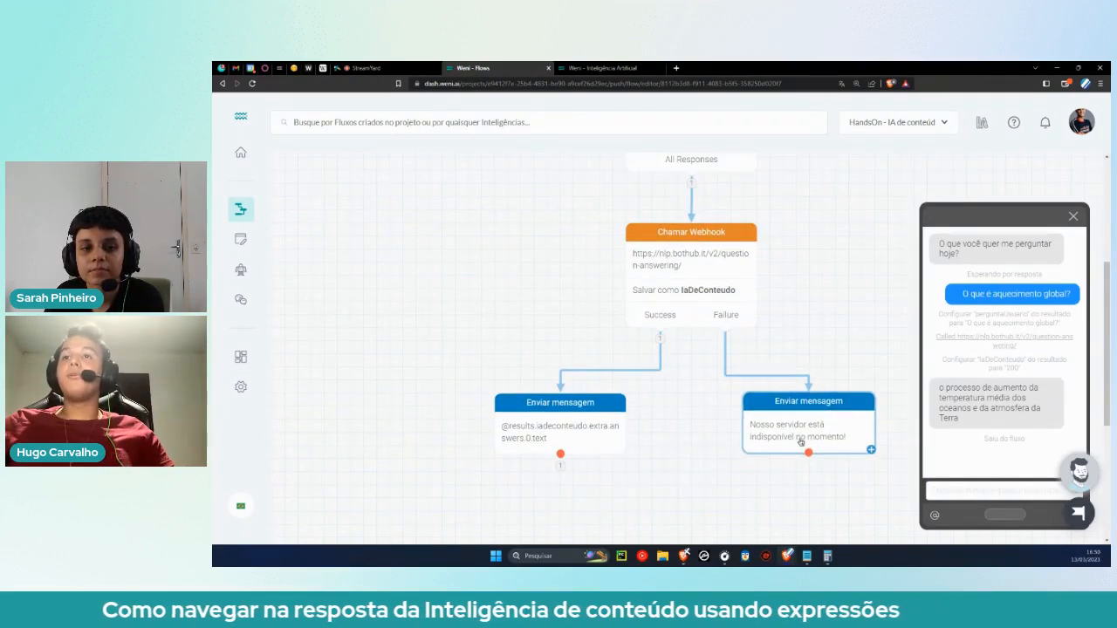
pyautogui.scroll(-3, 802, 443)
pyautogui.moveTo(563, 318); pyautogui.dragTo(559, 393)
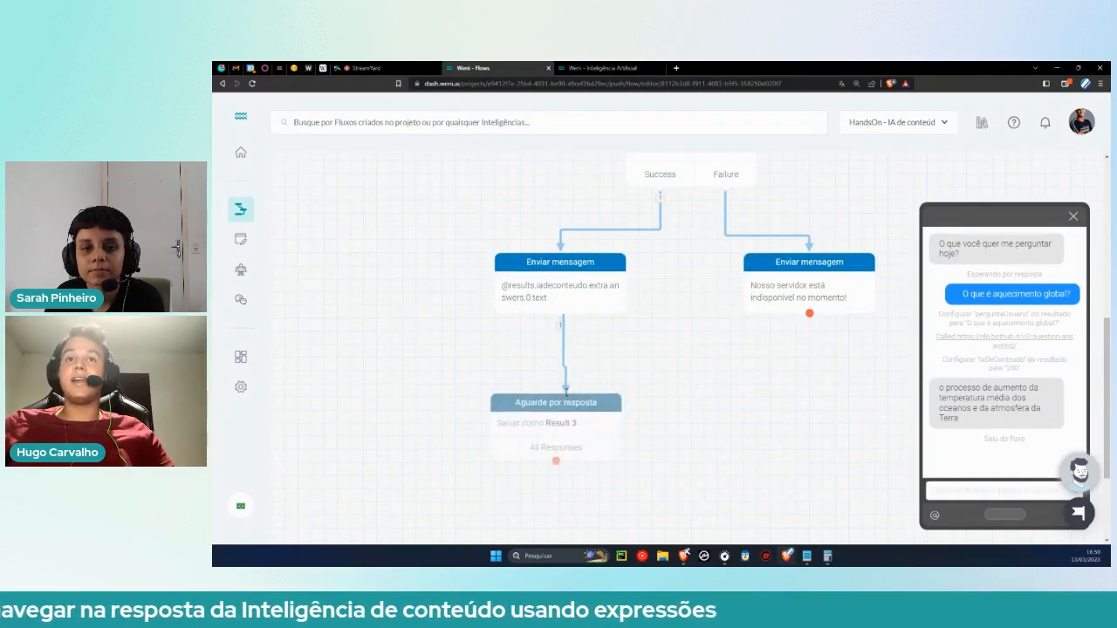
pyautogui.click(843, 472)
pyautogui.scroll(4, 683, 371)
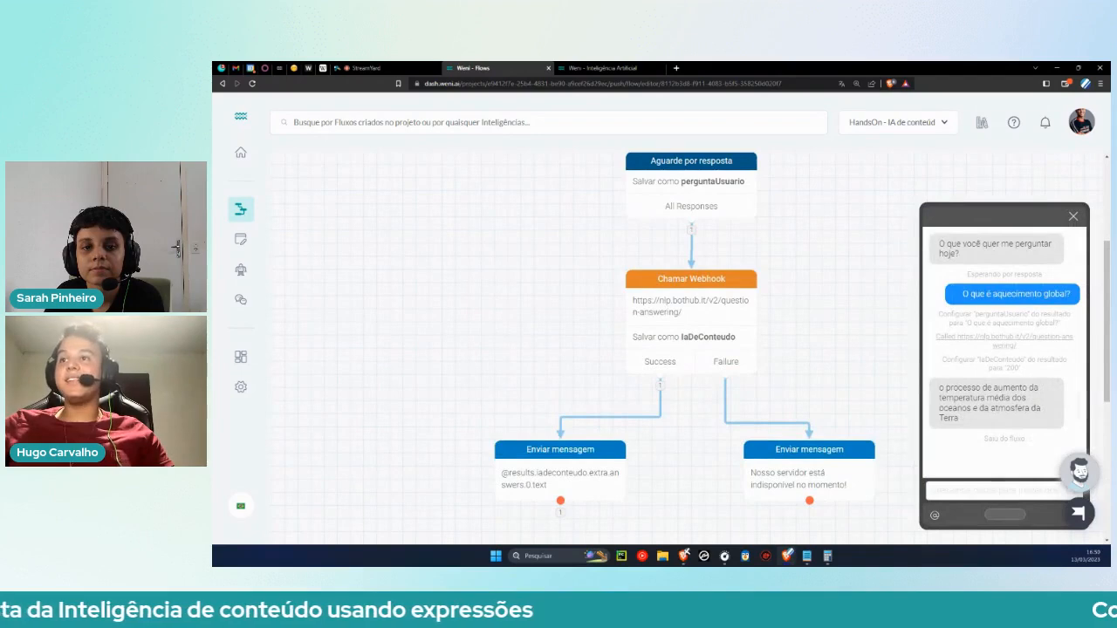
# Restart the flow simulation and test it with the off-topic question "O céu é azul?".
pyautogui.click(1009, 515)
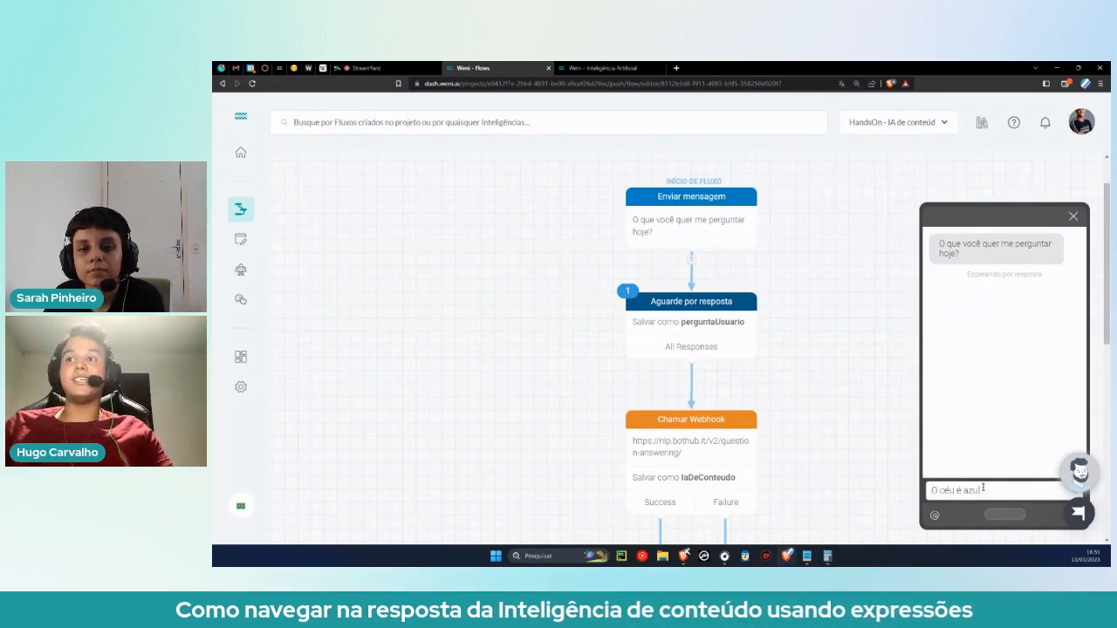
pyautogui.press('Return')
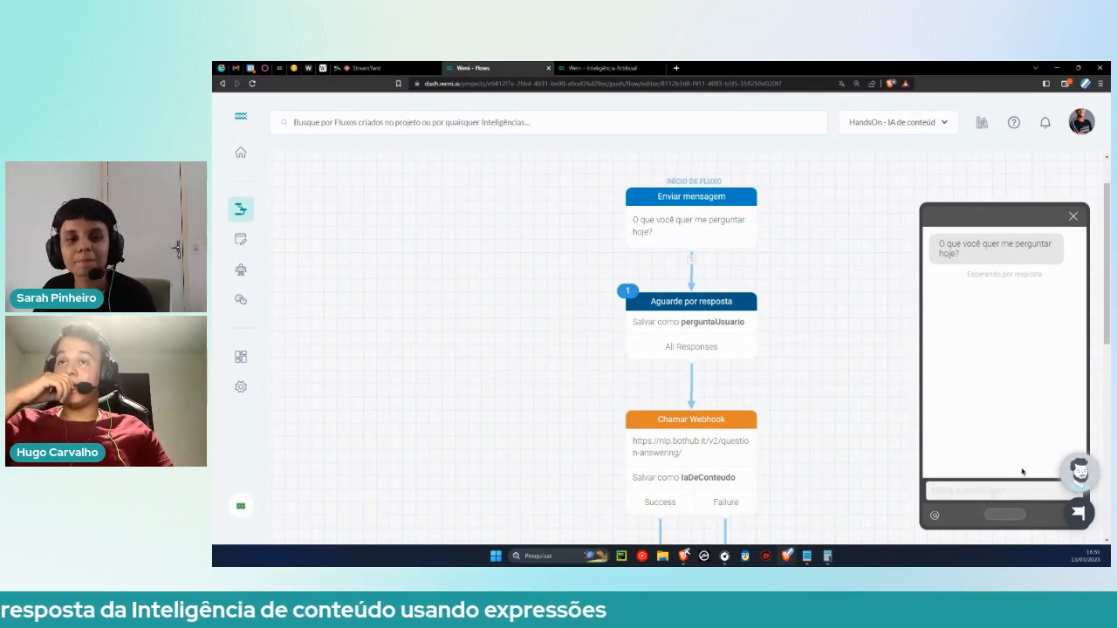
pyautogui.scroll(-3, 693, 384)
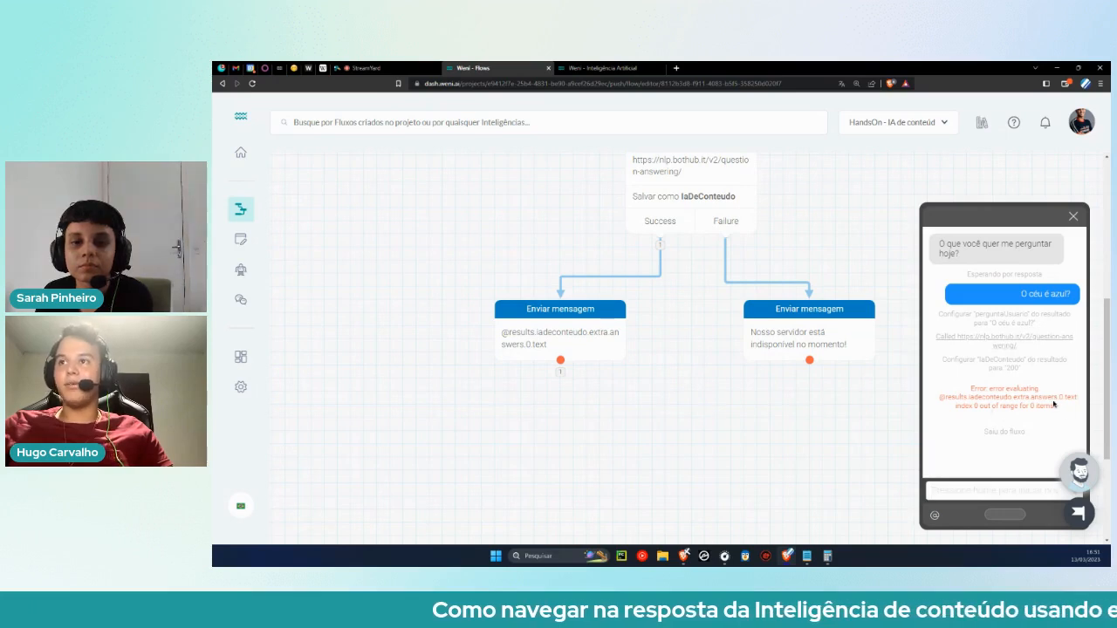
# Open the HTTP request details of the simulated webhook call and examine the answers array in its response.
pyautogui.click(1037, 343)
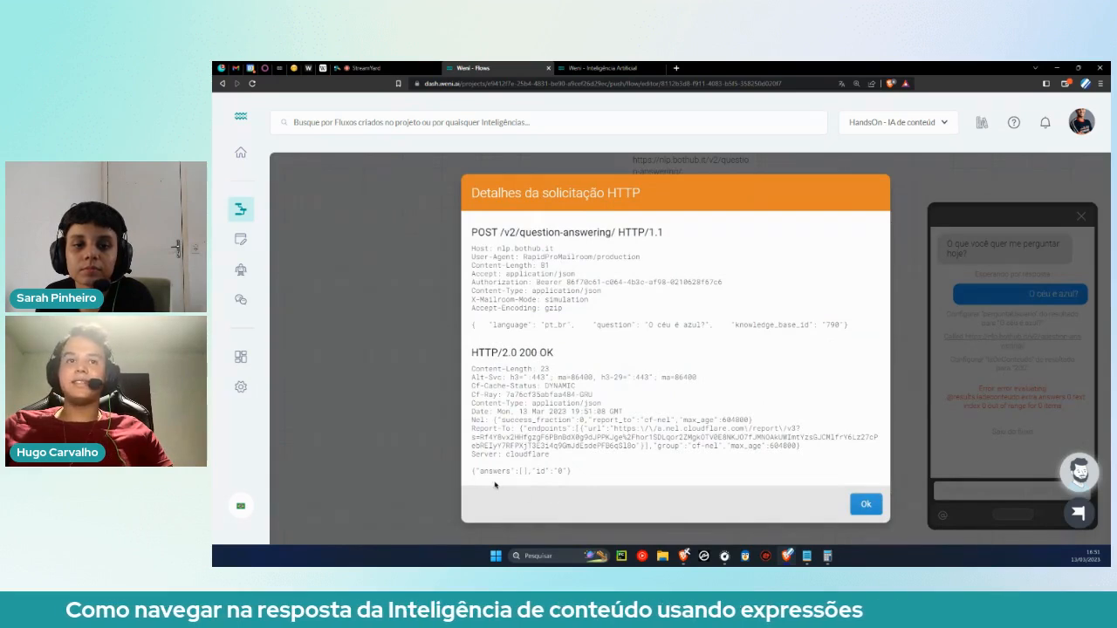
pyautogui.moveTo(472, 474); pyautogui.dragTo(587, 473)
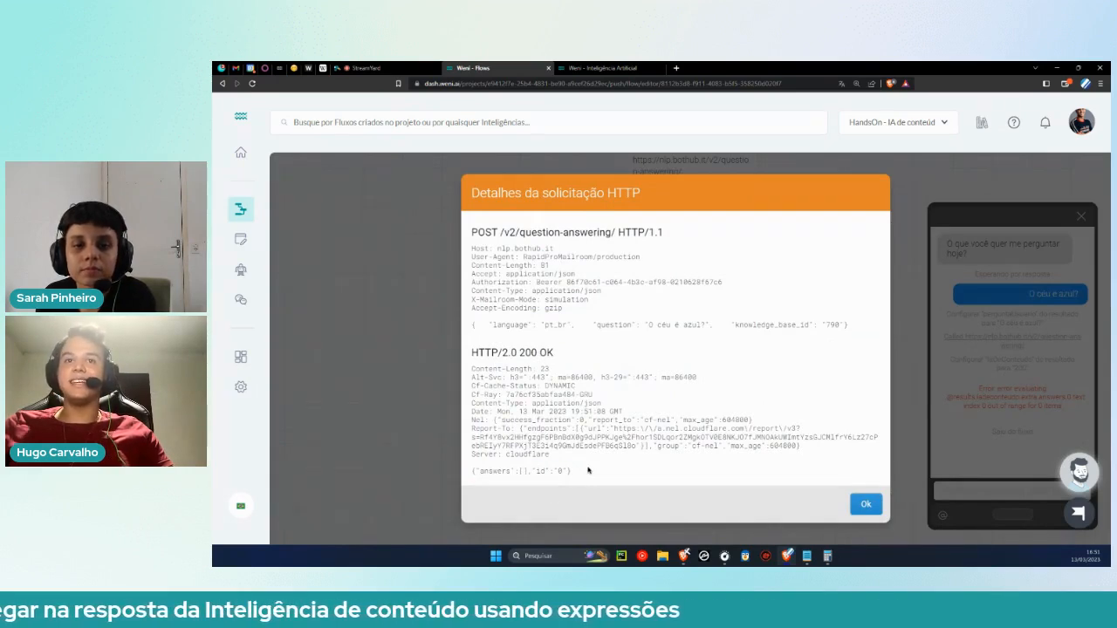
pyautogui.click(866, 503)
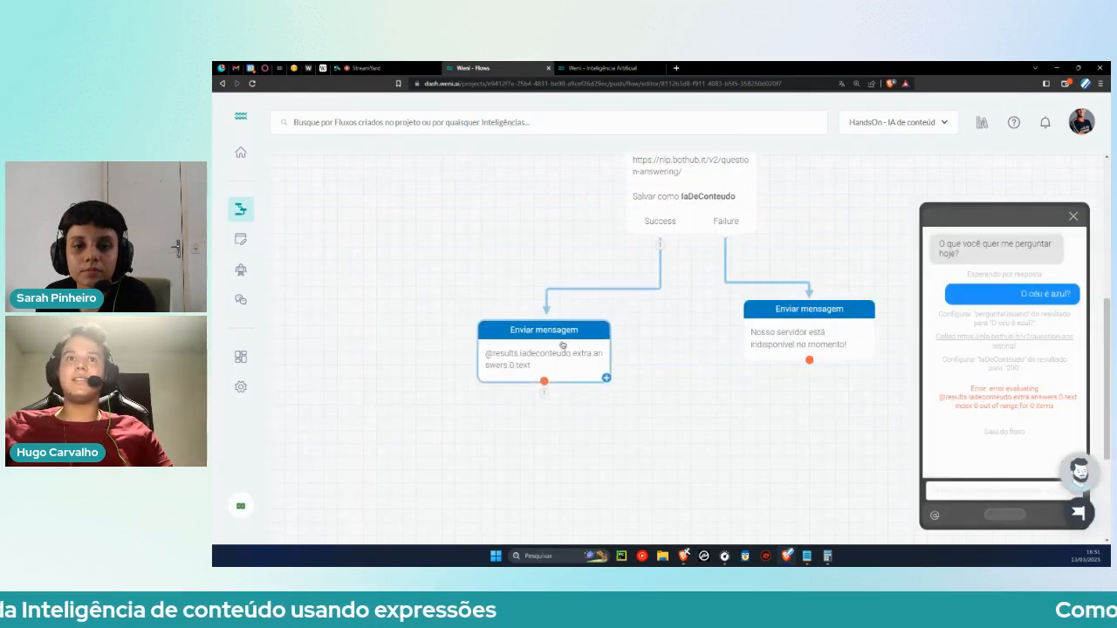
# Disconnect the answer message node from the webhook's Success exit and move it lower to make room for another node.
pyautogui.click(661, 239)
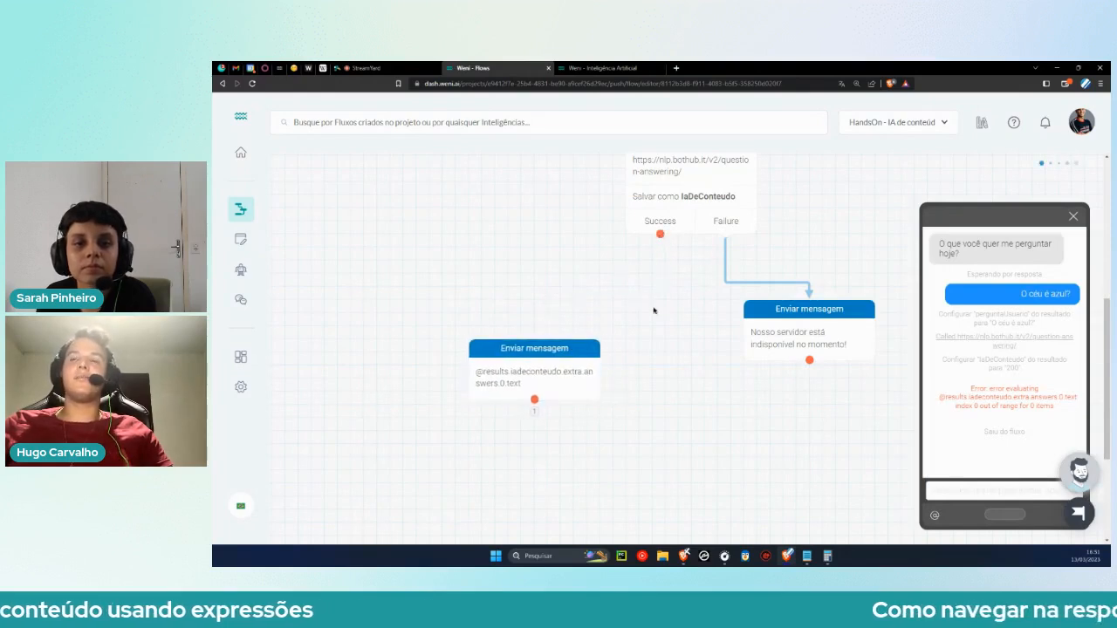
pyautogui.moveTo(543, 366); pyautogui.dragTo(656, 420)
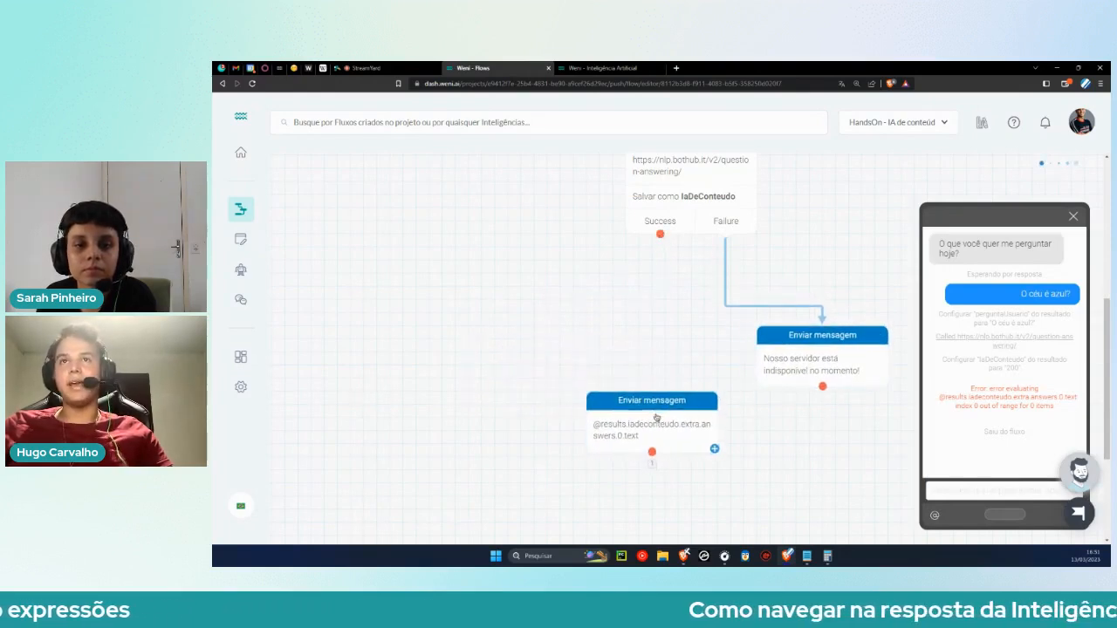
pyautogui.scroll(2, 653, 412)
pyautogui.scroll(-3, 652, 403)
pyautogui.scroll(2, 688, 202)
# Add a node on the webhook's Success exit and set its action to "Dividir por uma expressão customizada".
pyautogui.moveTo(660, 328); pyautogui.dragTo(613, 398)
pyautogui.click(663, 300)
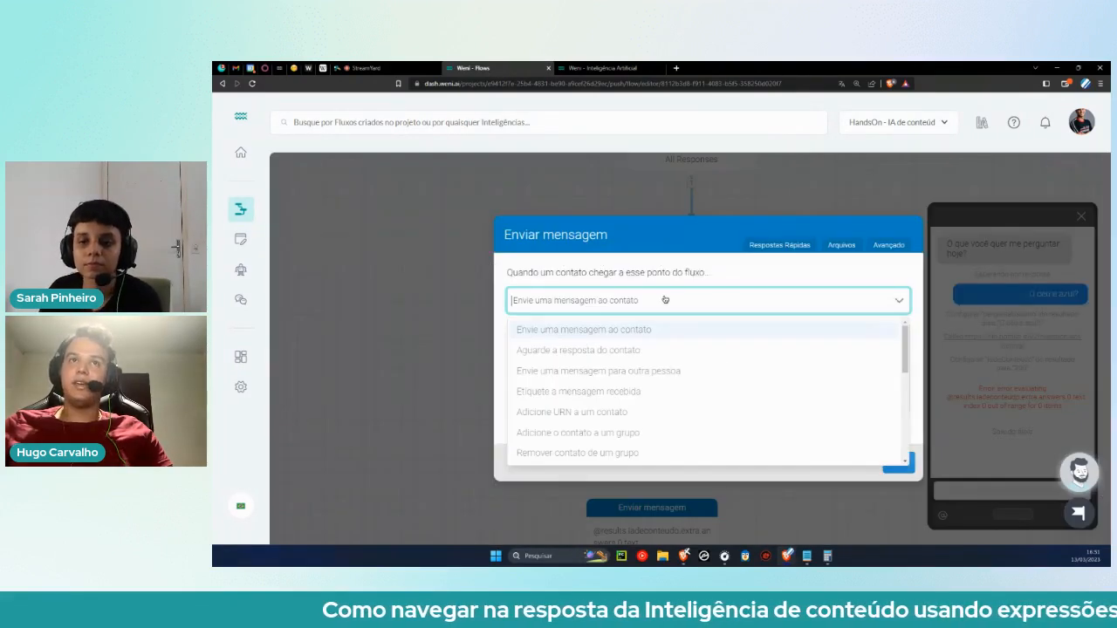
pyautogui.write('divi')
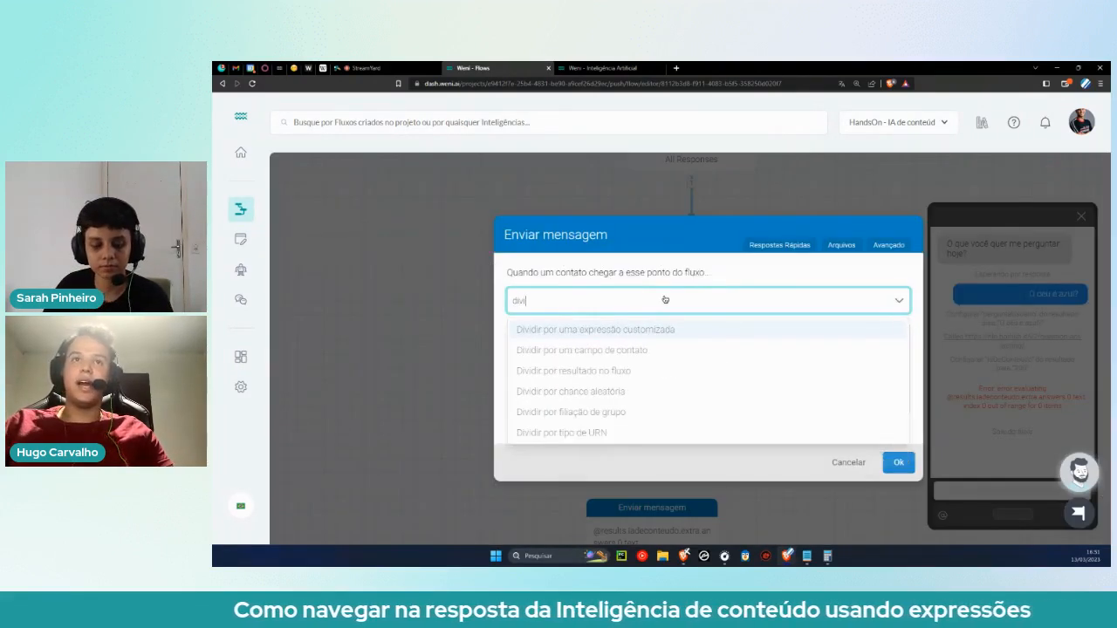
pyautogui.click(598, 336)
pyautogui.press('BackSpace')
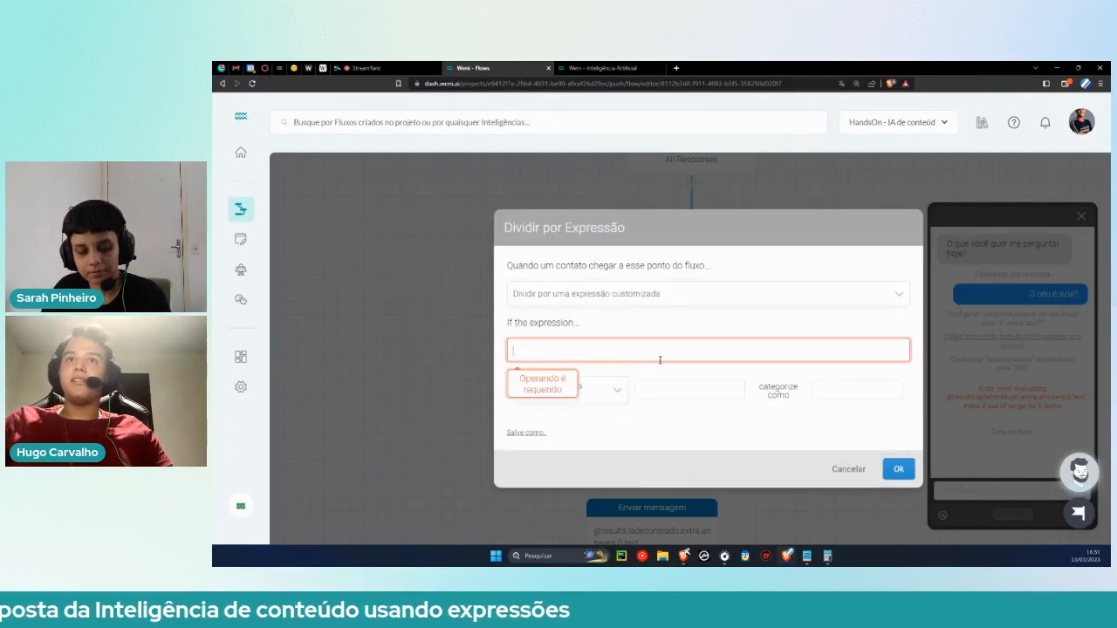
pyautogui.write('@results.e')
pyautogui.press('BackSpace')
pyautogui.press('BackSpace')
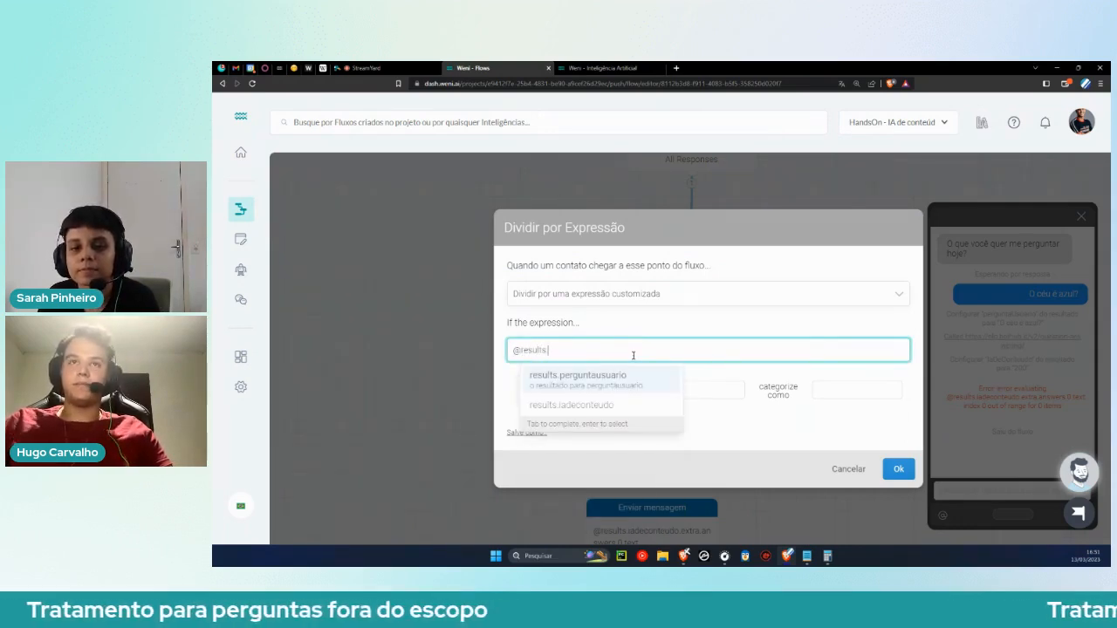
pyautogui.press('Tab')
pyautogui.press('BackSpace')
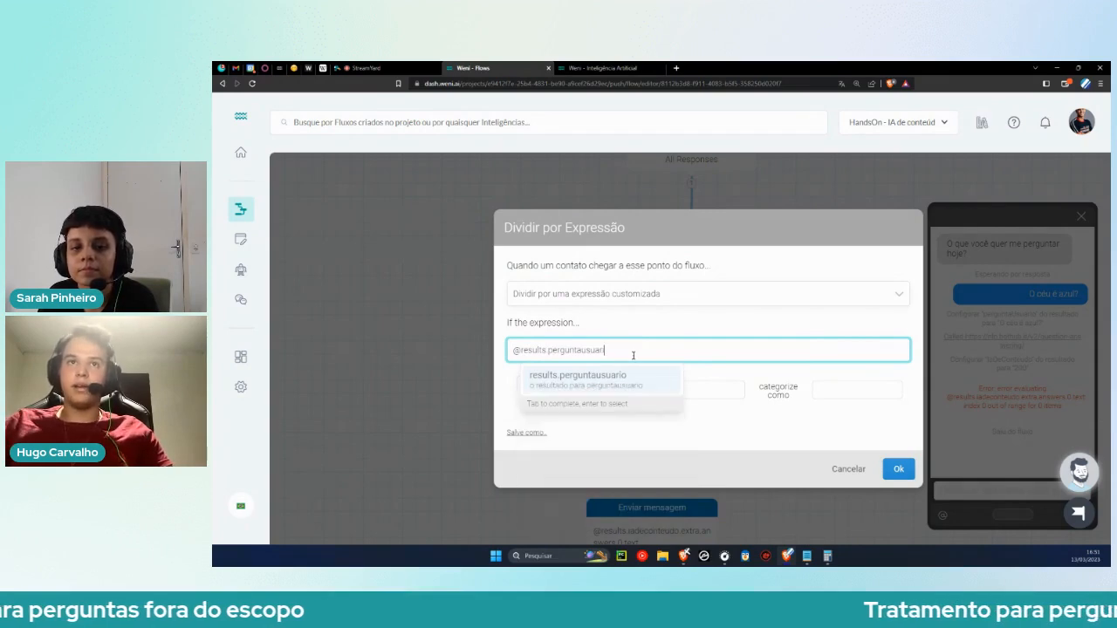
pyautogui.press('BackSpace')
pyautogui.press('BackSpace')
pyautogui.press('BackSpace')
pyautogui.press('BackSpace')
pyautogui.press('BackSpace')
pyautogui.press('BackSpace')
pyautogui.press('BackSpace')
pyautogui.press('BackSpace')
pyautogui.press('BackSpace')
pyautogui.press('BackSpace')
pyautogui.press('BackSpace')
pyautogui.press('BackSpace')
pyautogui.press('BackSpace')
pyautogui.press('BackSpace')
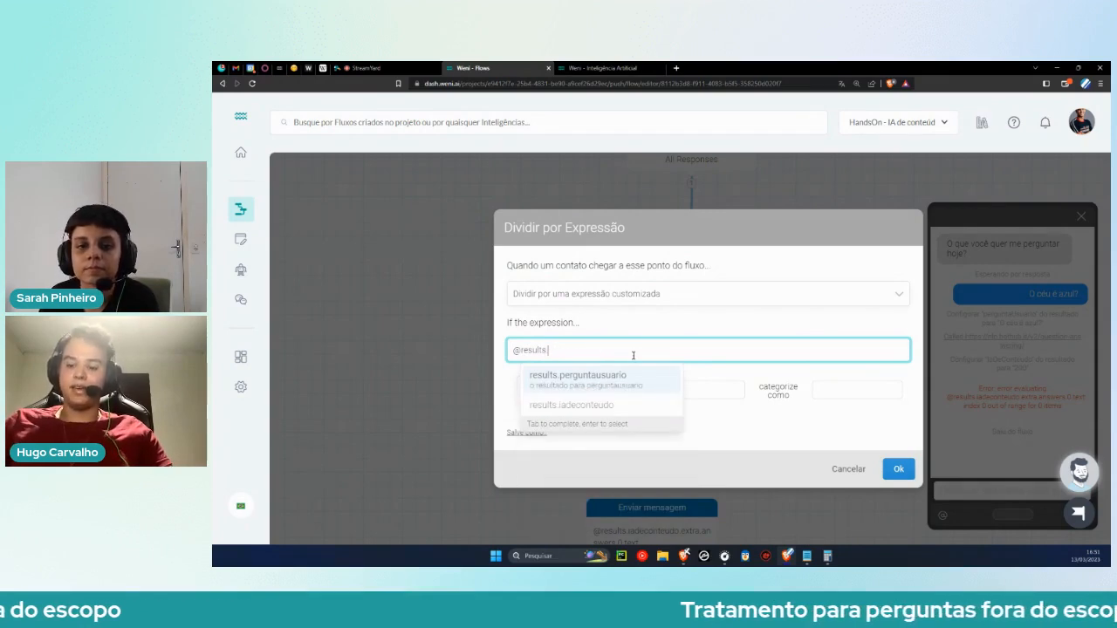
pyautogui.press('Down')
pyautogui.press('Tab')
pyautogui.write('.extra')
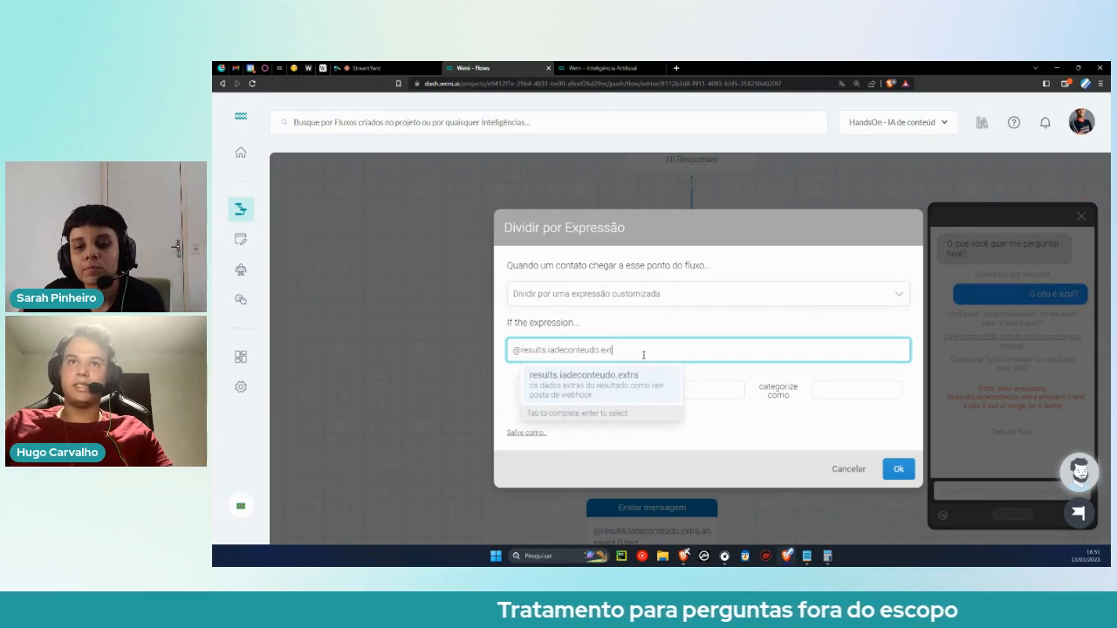
pyautogui.click(898, 469)
pyautogui.scroll(-2, 690, 296)
pyautogui.click(716, 399)
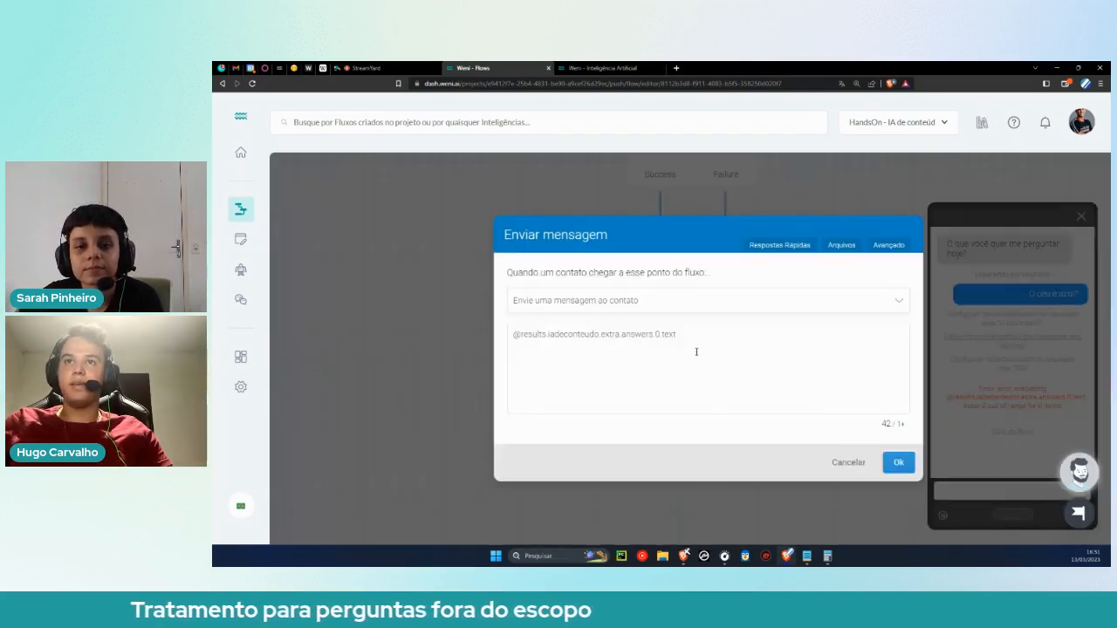
pyautogui.click(653, 333)
pyautogui.doubleClick(641, 333)
pyautogui.hotkey('ctrl', 'c')
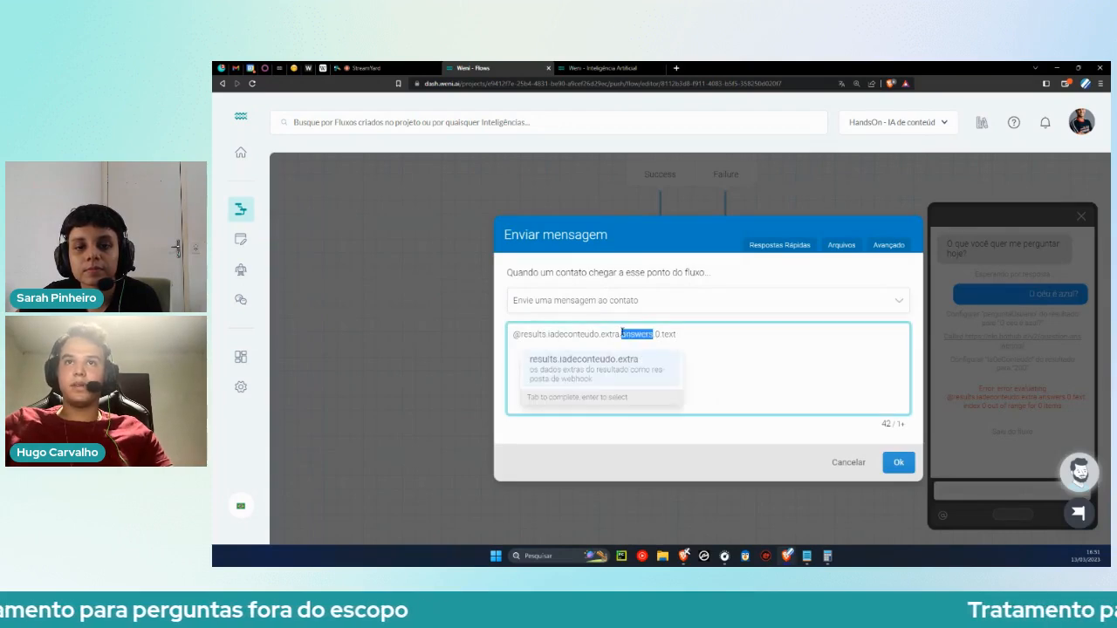
pyautogui.click(844, 461)
pyautogui.click(658, 271)
pyautogui.click(654, 349)
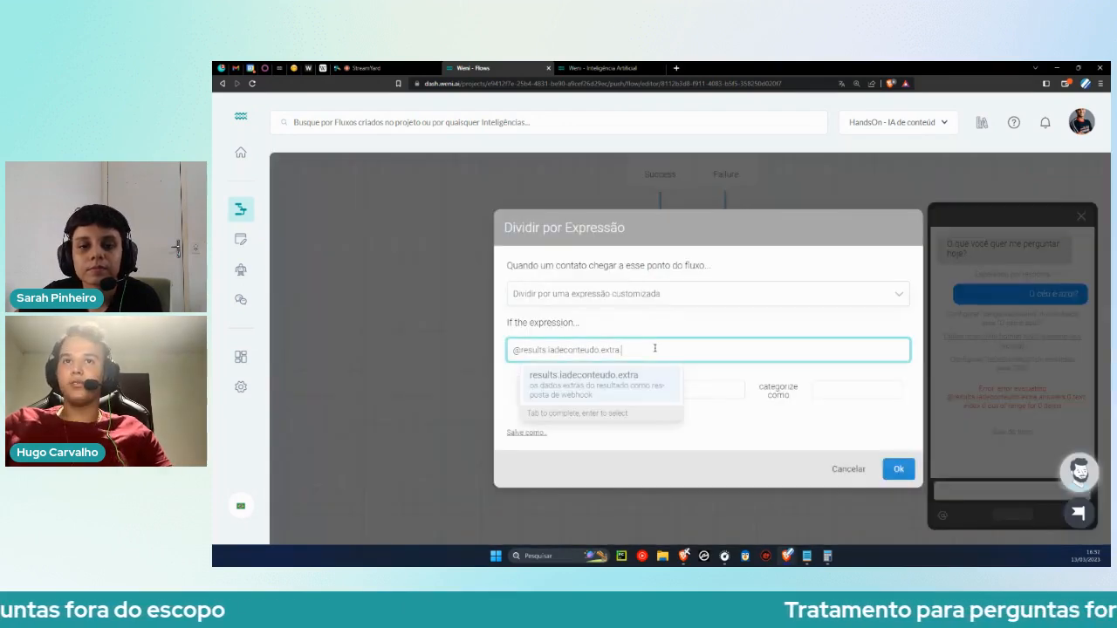
pyautogui.hotkey('ctrl', 'v')
# Set the split rule to "tem apenas a frase" with the value "[]" and save the node.
pyautogui.click(569, 391)
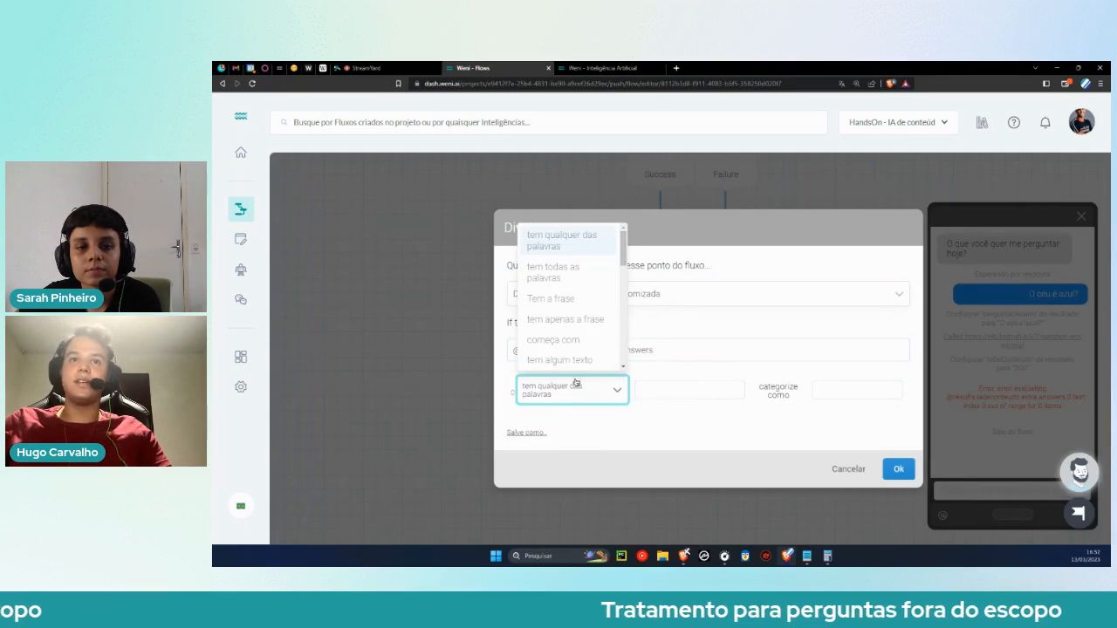
pyautogui.click(562, 319)
pyautogui.click(681, 393)
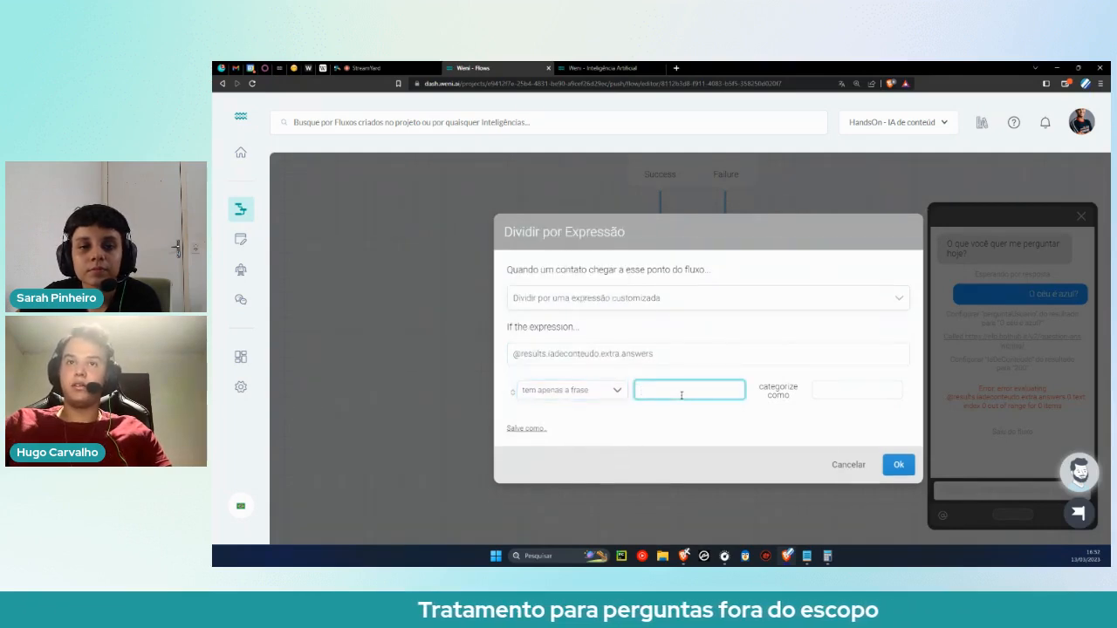
pyautogui.write('[]')
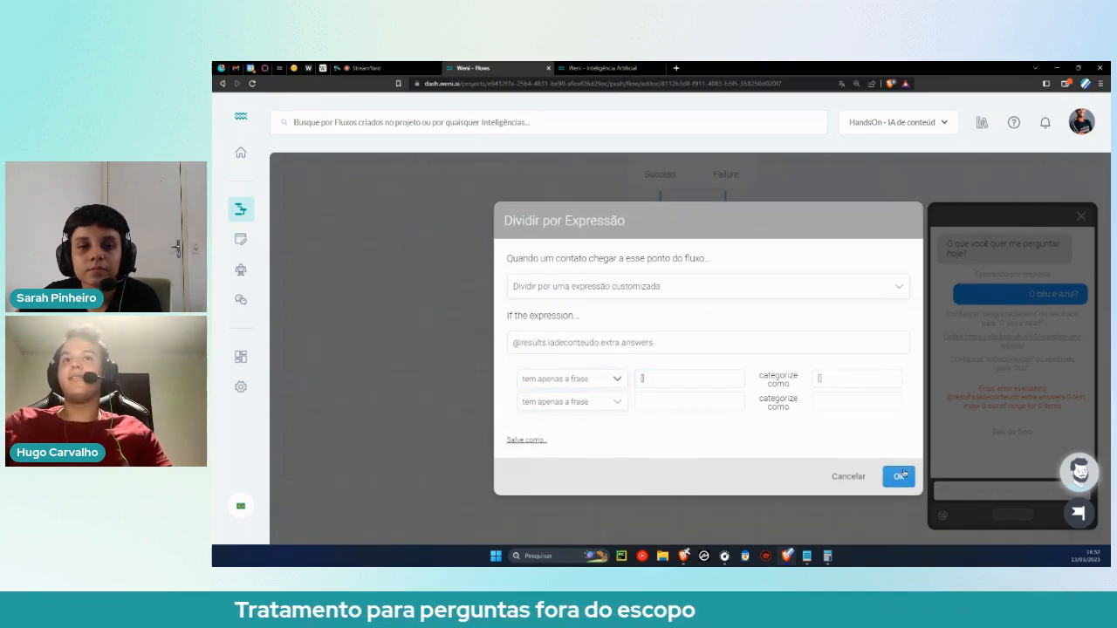
pyautogui.click(899, 476)
# Rename the category of the split node's "[]" rule to "Vazio" and save it.
pyautogui.moveTo(716, 415); pyautogui.dragTo(753, 458)
pyautogui.scroll(-3, 742, 367)
pyautogui.click(566, 200)
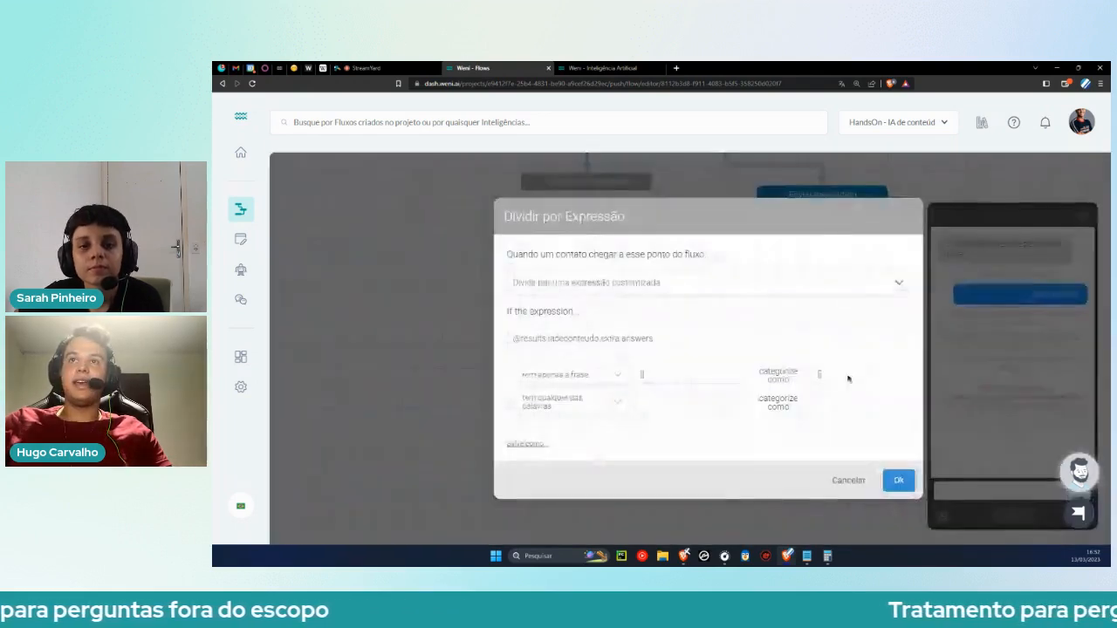
pyautogui.click(833, 370)
pyautogui.write('Vazi')
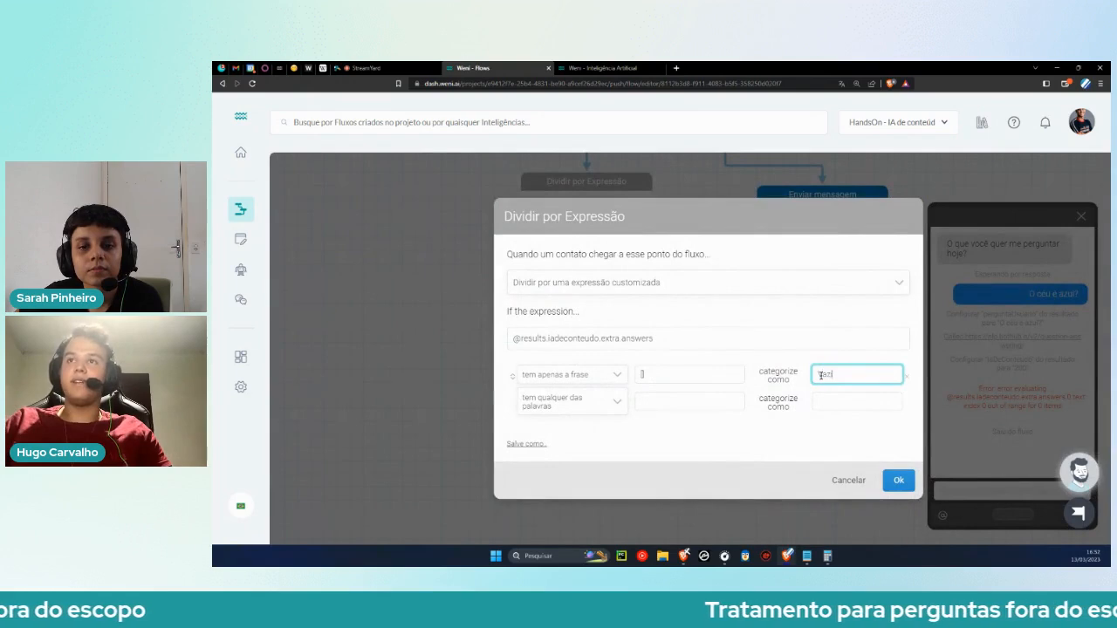
pyautogui.write('o')
pyautogui.press('Return')
# Add a send-message node on the Vazio exit with the text "Neste momento não sou capaz de responder sobre esse assunto, pergunte outra coisa.".
pyautogui.moveTo(726, 328); pyautogui.dragTo(754, 407)
pyautogui.scroll(3, 603, 362)
pyautogui.moveTo(565, 355)
pyautogui.mouseDown()
pyautogui.moveTo(531, 379)
pyautogui.moveTo(569, 356)
pyautogui.moveTo(539, 357)
pyautogui.moveTo(494, 403)
pyautogui.mouseUp()
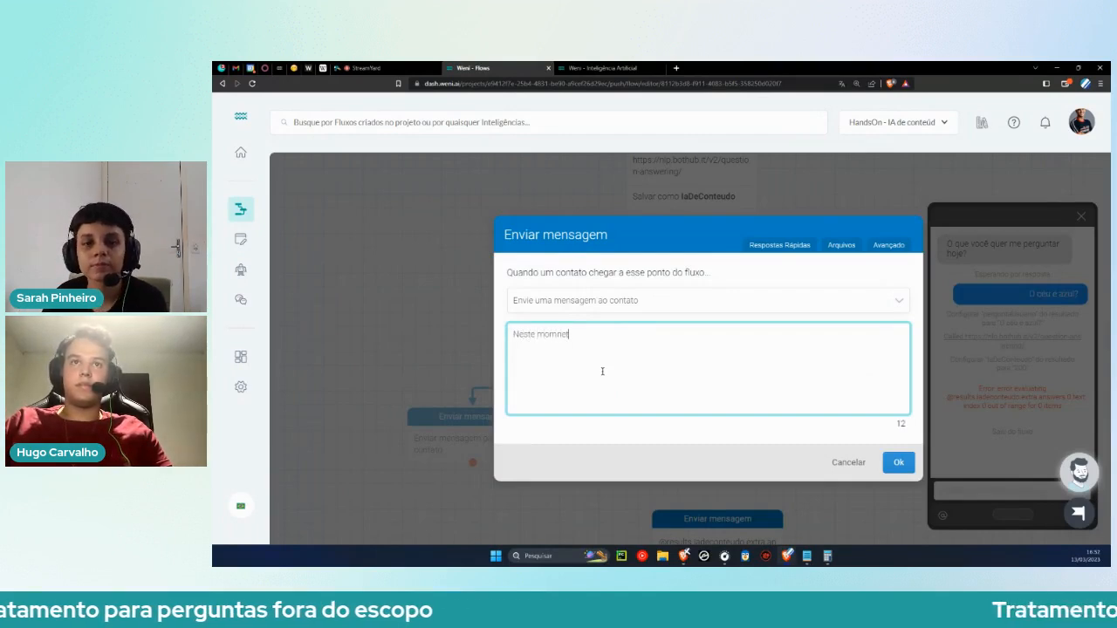
pyautogui.write('capaz de t')
pyautogui.write('esponder sobre esse assunto.')
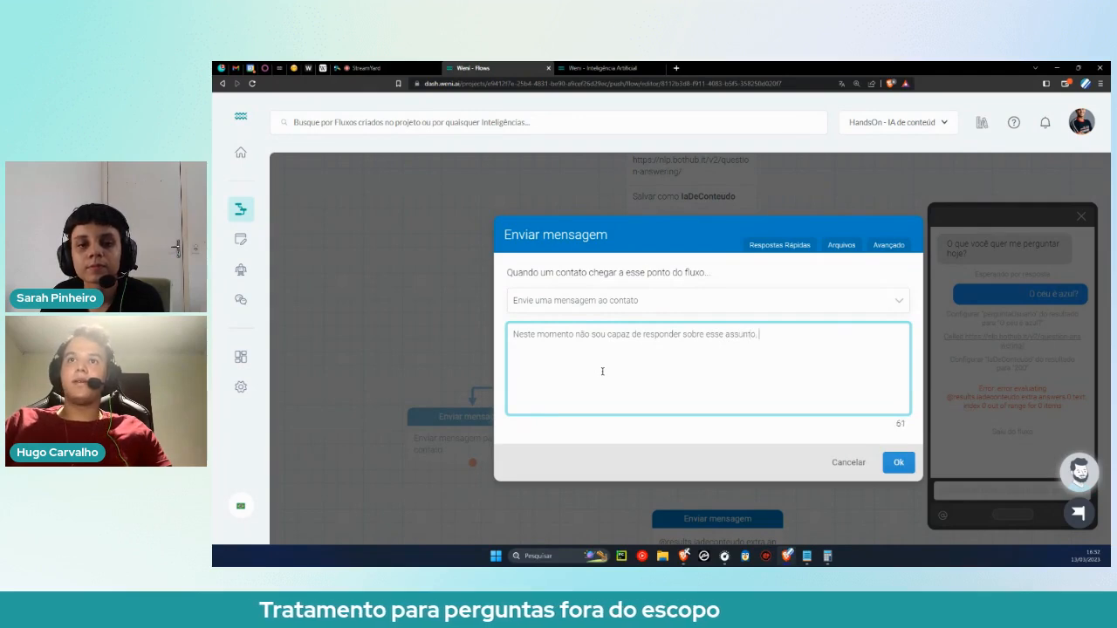
pyautogui.write('out')
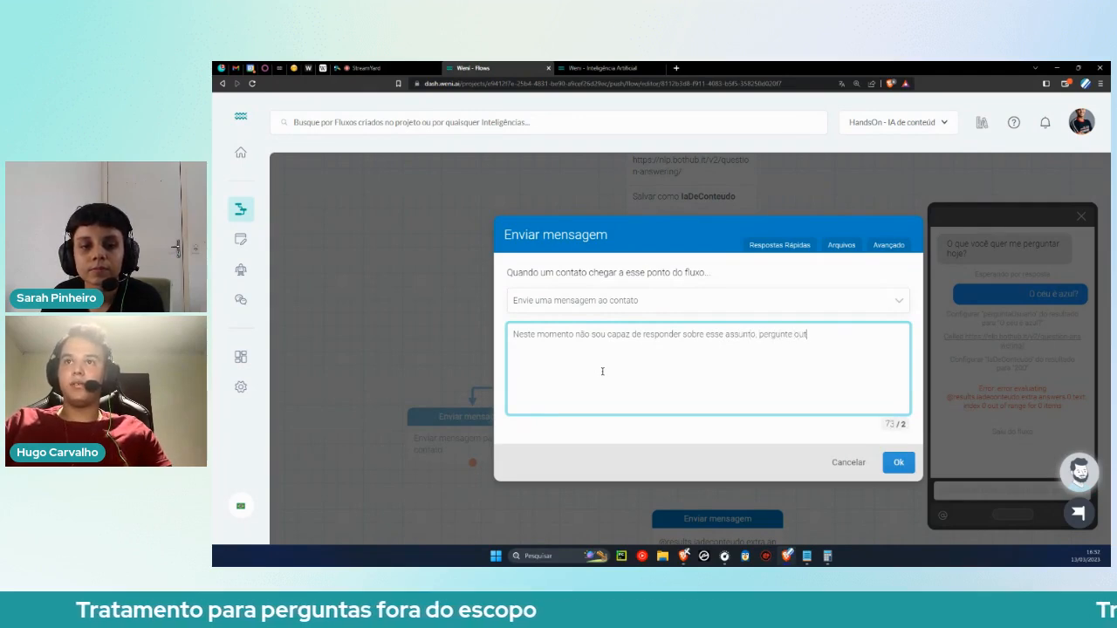
pyautogui.write('ra coisa.')
pyautogui.press('Return')
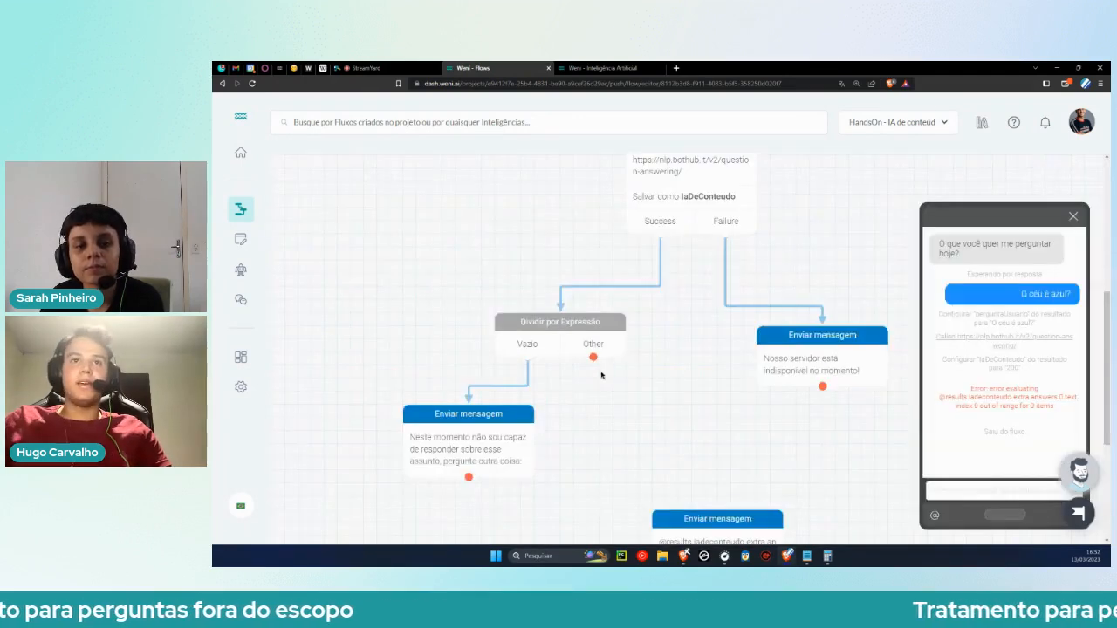
# Connect the out-of-scope message back to the perguntaUsuario wait node, and the split's Other exit to the answer message node.
pyautogui.scroll(-2, 603, 373)
pyautogui.moveTo(492, 346); pyautogui.dragTo(474, 346)
pyautogui.scroll(4, 491, 305)
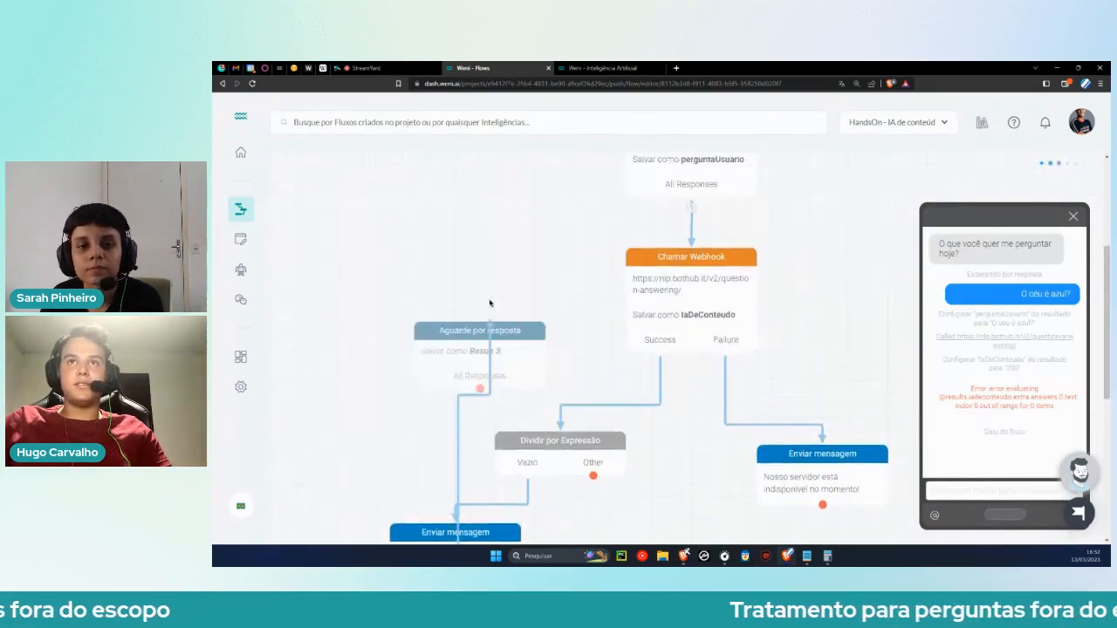
pyautogui.scroll(-4, 541, 343)
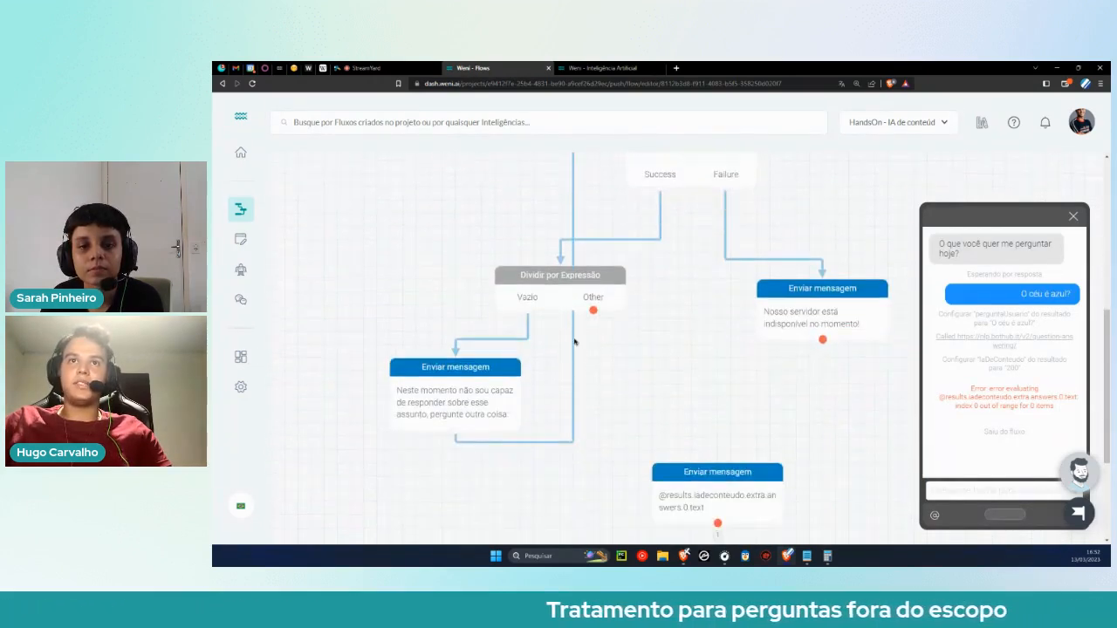
pyautogui.moveTo(594, 310); pyautogui.dragTo(652, 407)
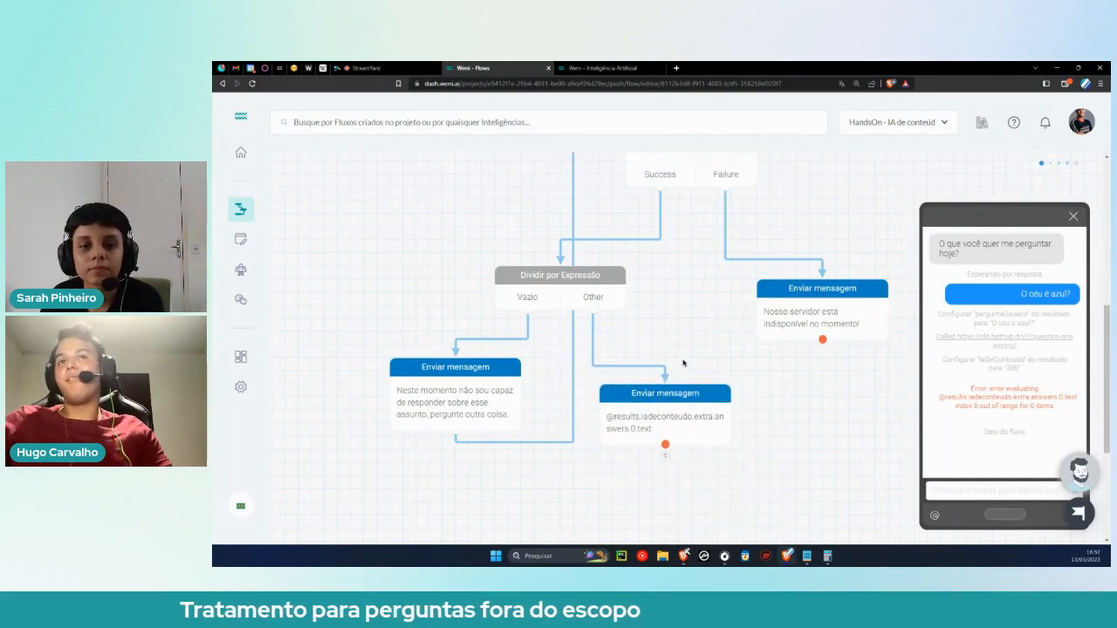
pyautogui.scroll(-2, 700, 410)
pyautogui.scroll(3, 702, 412)
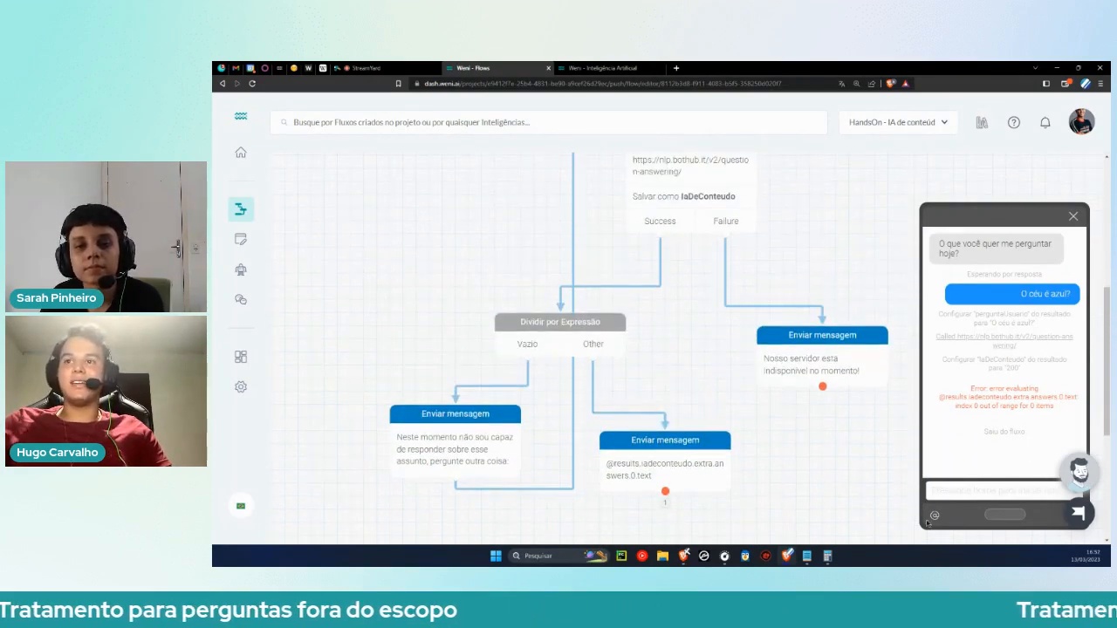
# Restart the flow simulation and test the empty-answer branch with the off-topic question "O céu é azul?".
pyautogui.click(1009, 519)
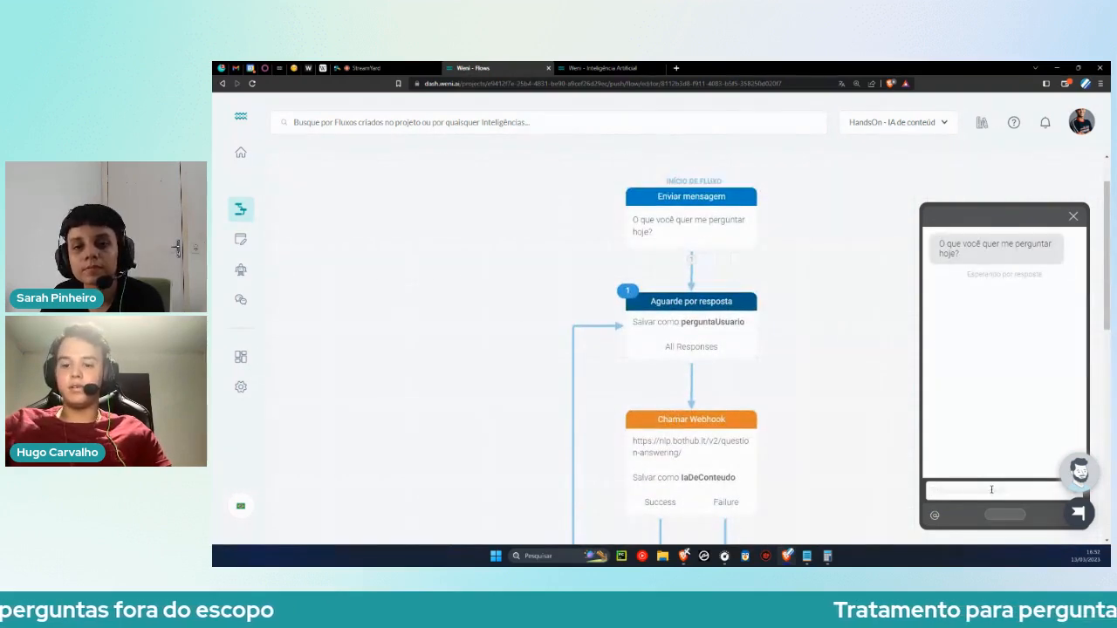
pyautogui.write('O céu é za')
pyautogui.write('l!')
pyautogui.press('Return')
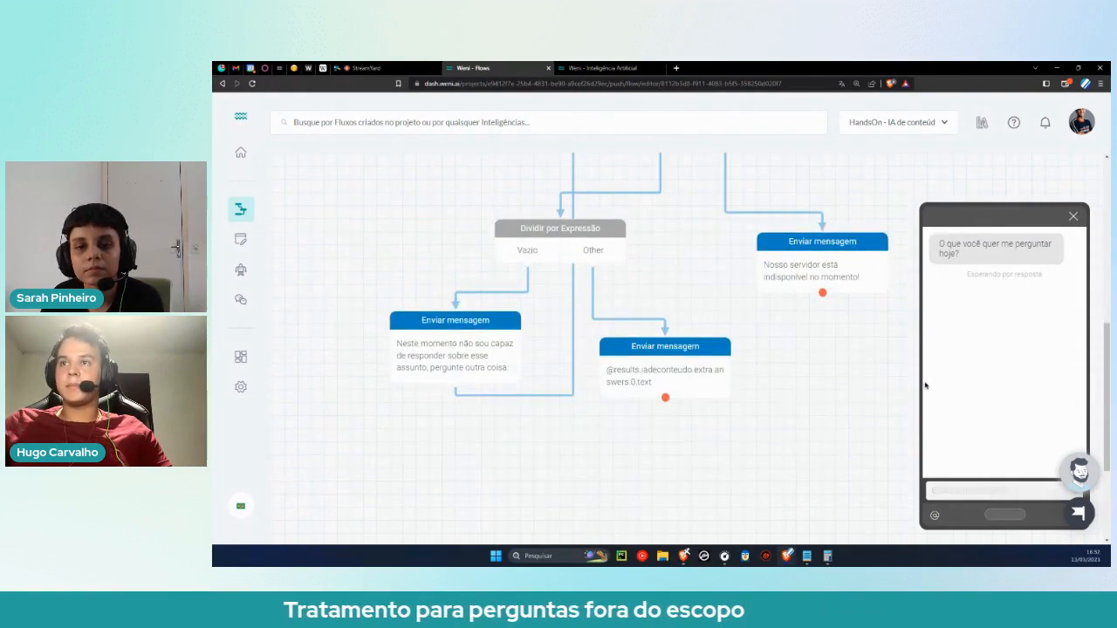
pyautogui.scroll(2, 671, 342)
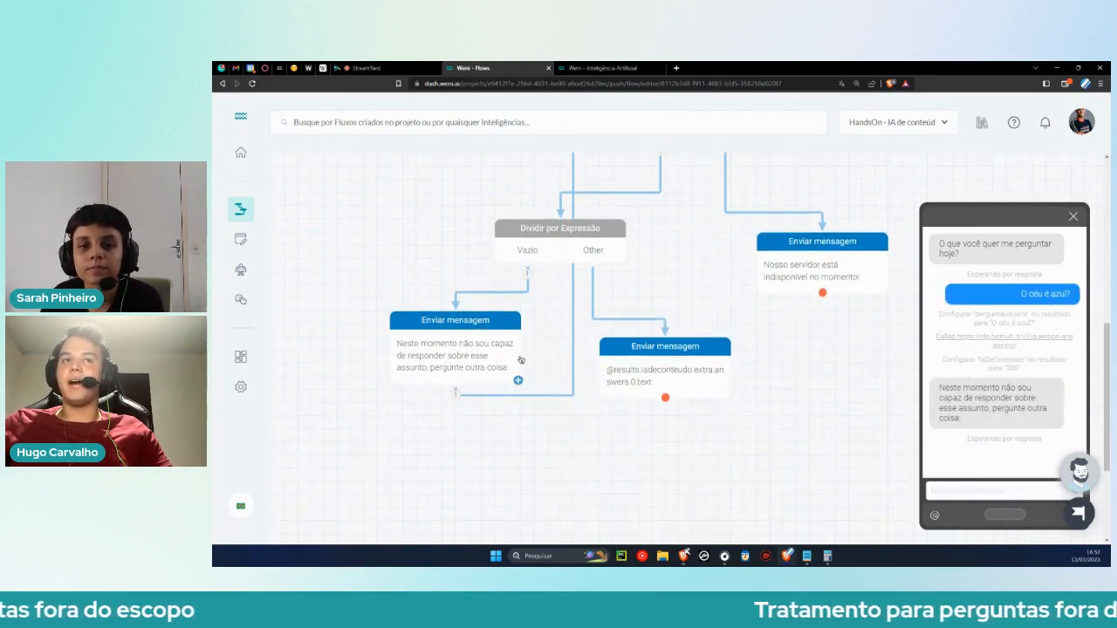
# Close the simulator, disconnect the answer message from the split's Other exit, and spread the surrounding nodes apart.
pyautogui.click(1074, 215)
pyautogui.moveTo(665, 346); pyautogui.dragTo(815, 426)
pyautogui.click(594, 265)
pyautogui.click(594, 264)
pyautogui.moveTo(448, 337); pyautogui.dragTo(409, 337)
pyautogui.moveTo(524, 229); pyautogui.dragTo(536, 202)
pyautogui.moveTo(455, 344); pyautogui.dragTo(442, 331)
pyautogui.moveTo(616, 224); pyautogui.dragTo(629, 237)
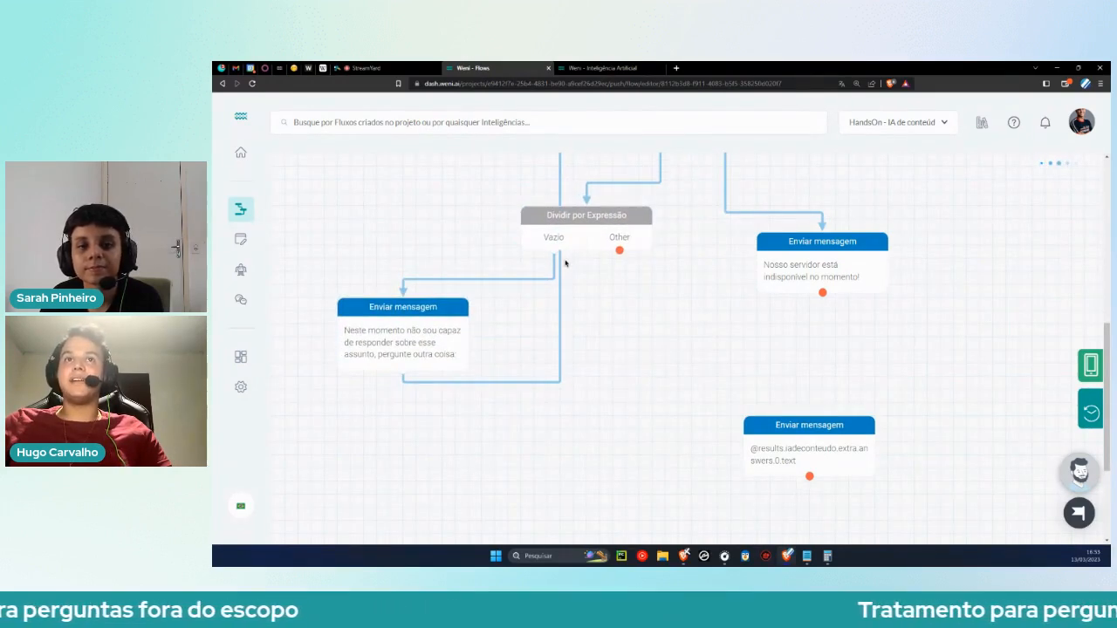
pyautogui.scroll(3, 681, 288)
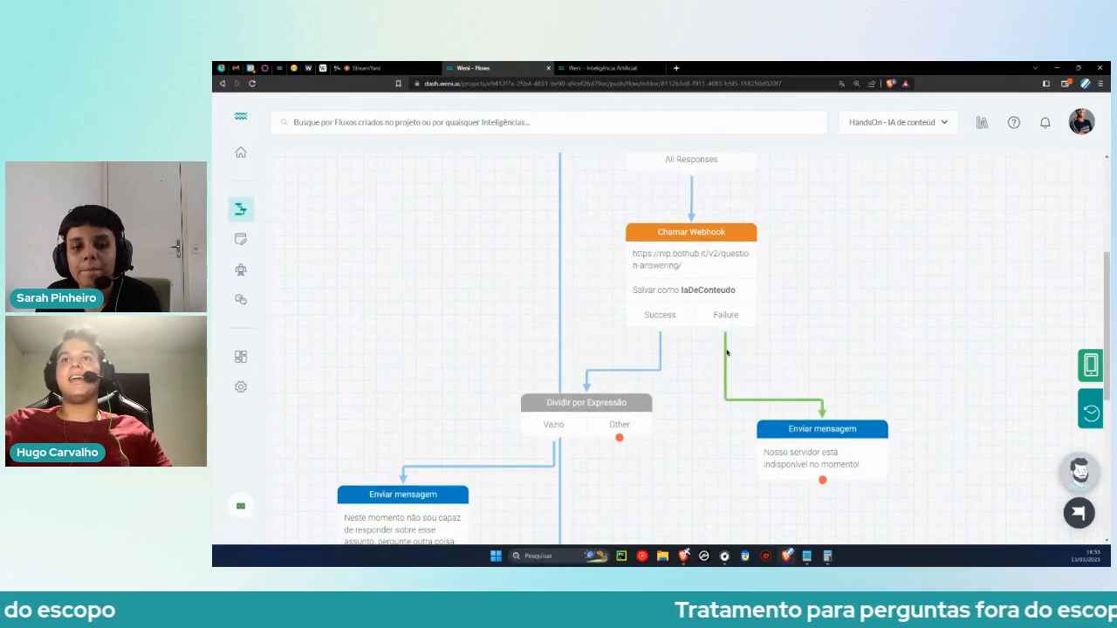
pyautogui.scroll(-3, 786, 367)
pyautogui.moveTo(814, 475); pyautogui.dragTo(685, 435)
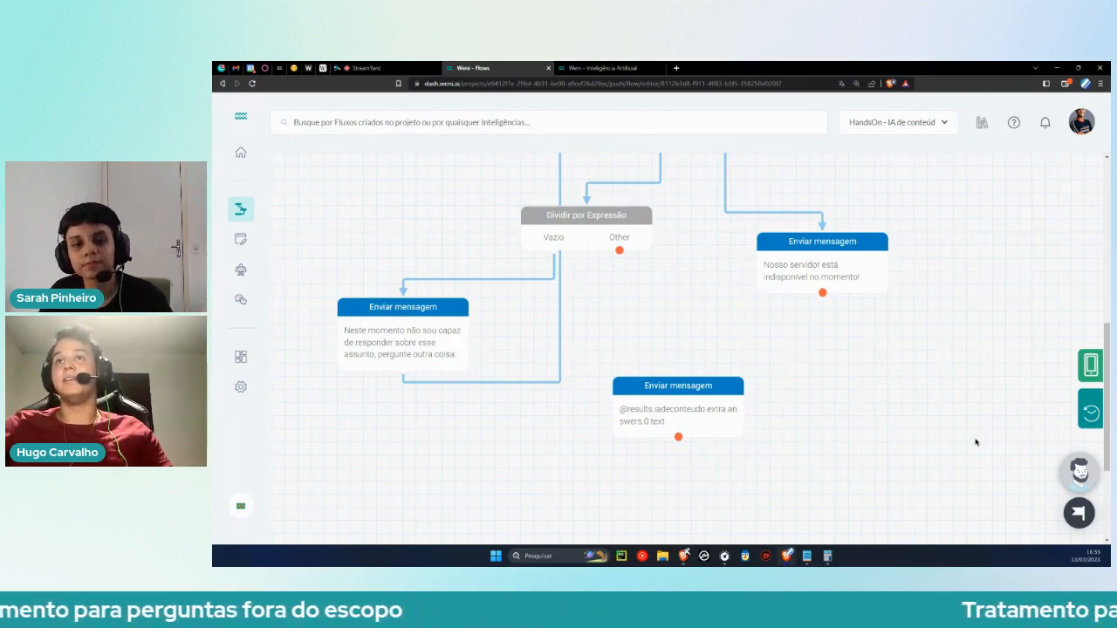
# Examine the confidence field in the content intelligence's API response example, then return to the flow editor.
pyautogui.click(602, 68)
pyautogui.moveTo(817, 324); pyautogui.dragTo(941, 347)
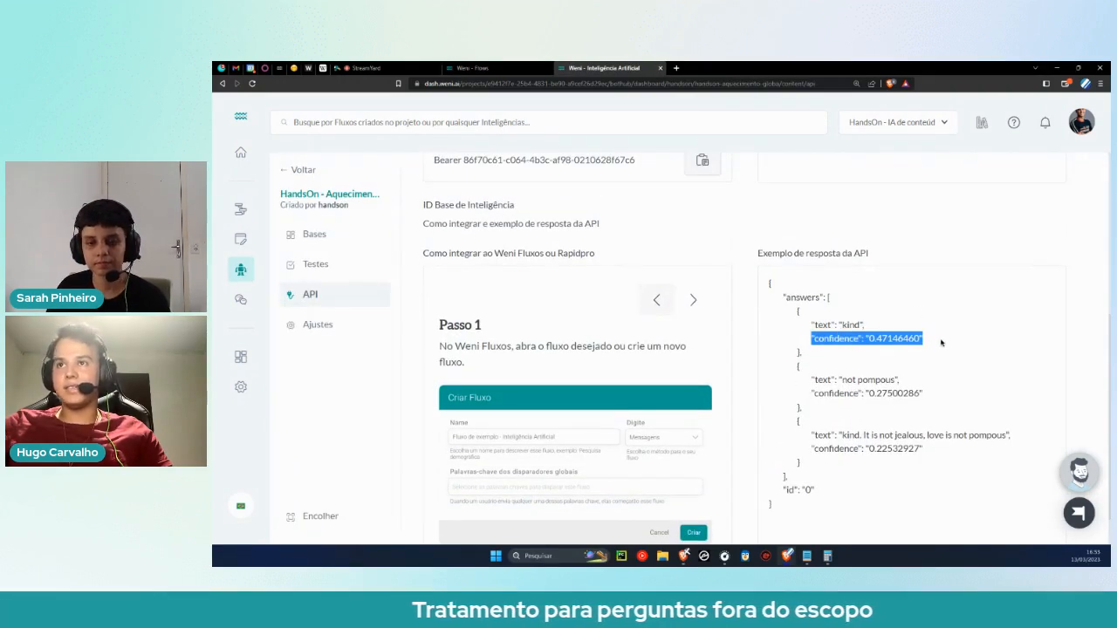
pyautogui.click(941, 342)
pyautogui.click(472, 67)
# Move the answer message node lower and well to the side, clearing space beneath the expression split's Other exit.
pyautogui.scroll(-2, 696, 322)
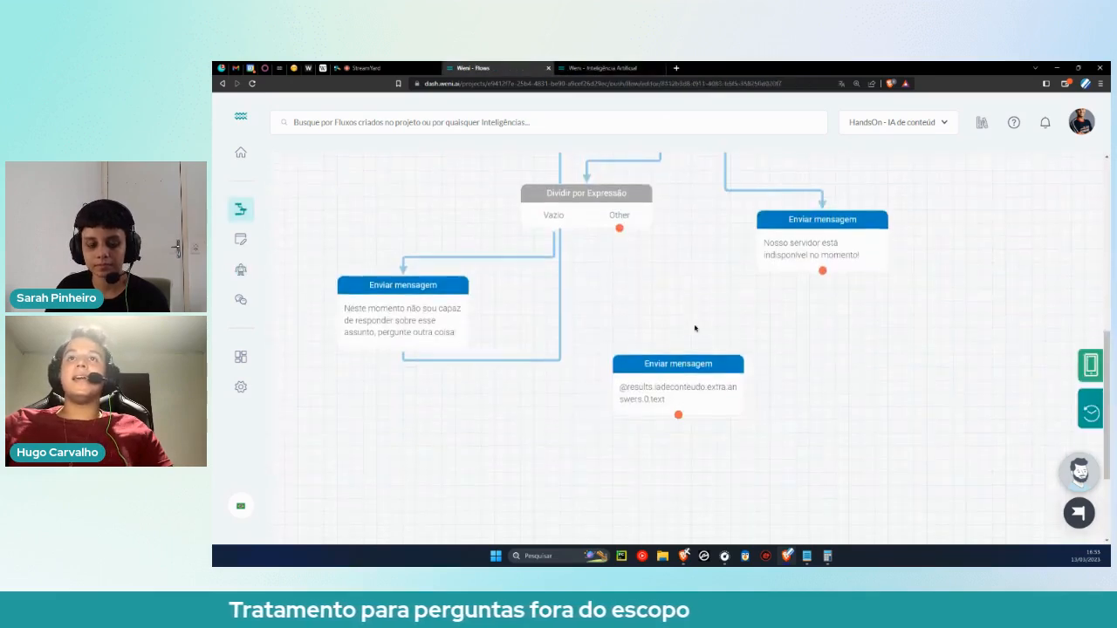
pyautogui.moveTo(691, 345); pyautogui.dragTo(704, 397)
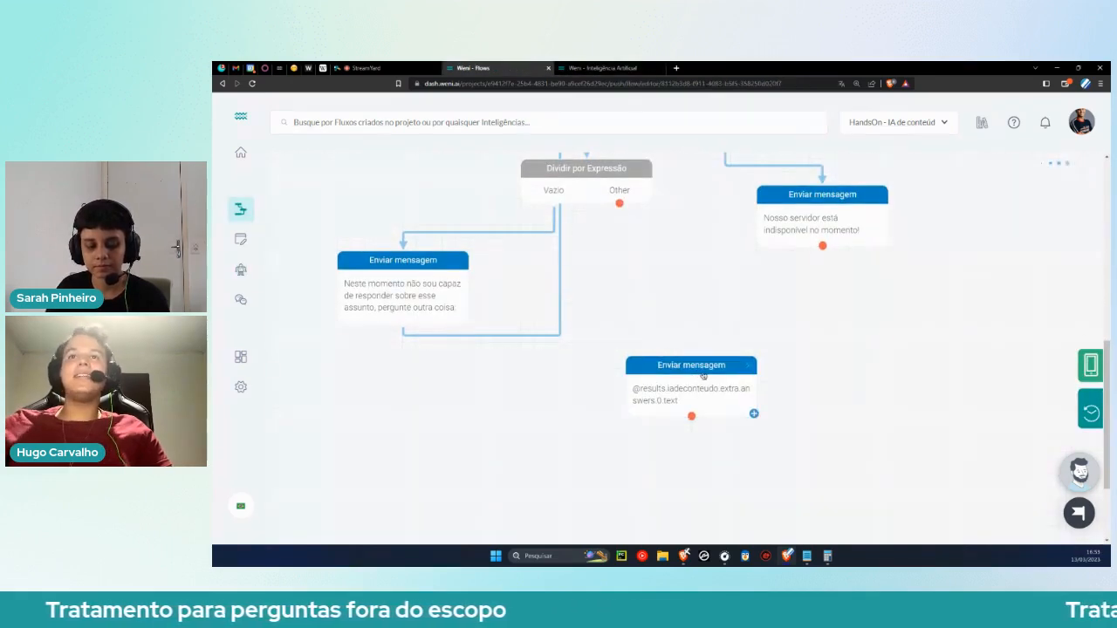
pyautogui.scroll(3, 640, 266)
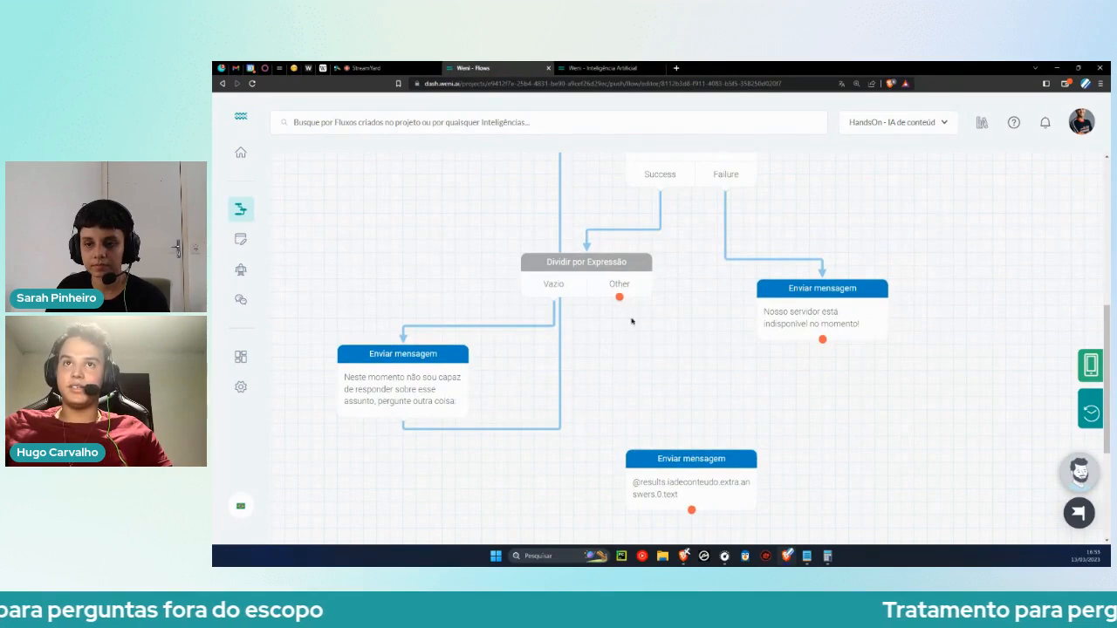
pyautogui.moveTo(681, 455); pyautogui.dragTo(897, 434)
pyautogui.scroll(2, 630, 383)
pyautogui.scroll(1, 630, 383)
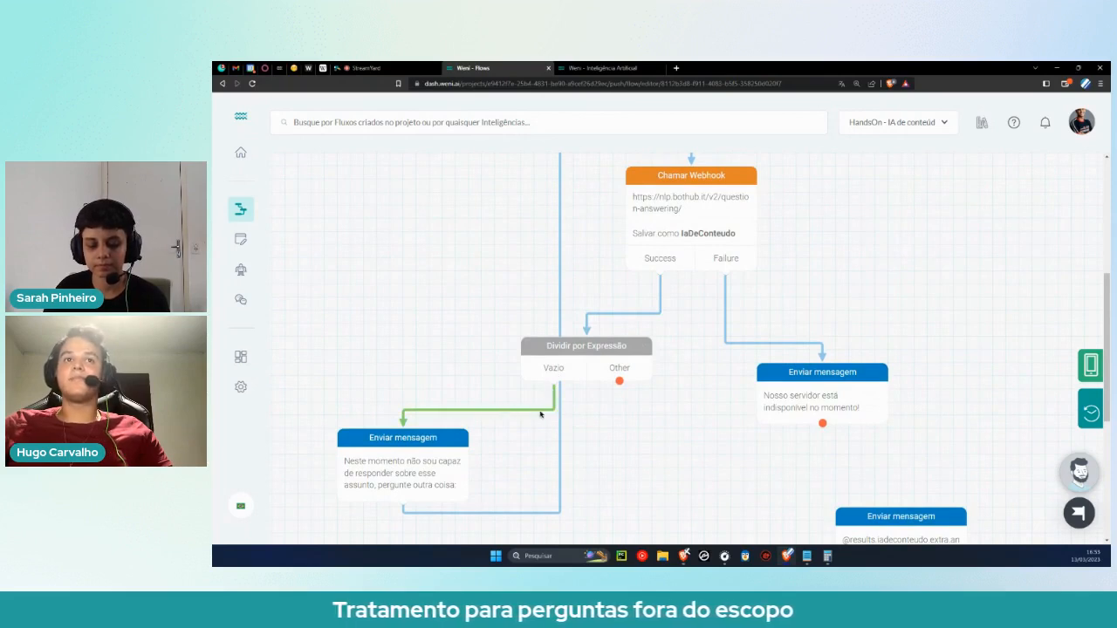
# Add a split by custom expression node to the Other exit of the empty-answer split.
pyautogui.moveTo(621, 385); pyautogui.dragTo(659, 476)
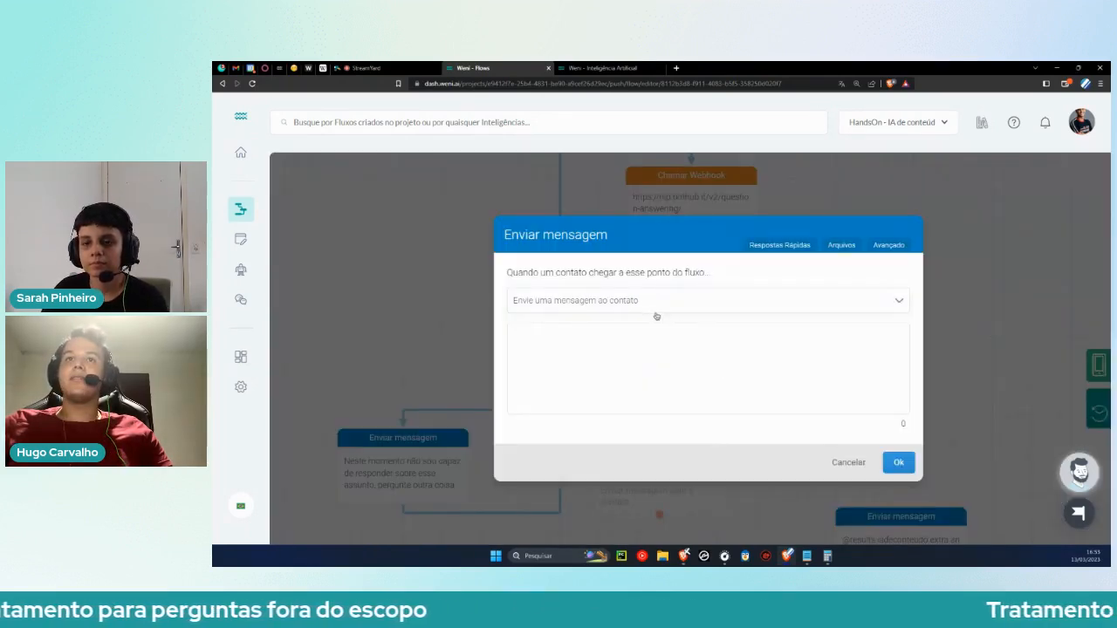
pyautogui.click(848, 463)
pyautogui.moveTo(622, 388); pyautogui.dragTo(659, 457)
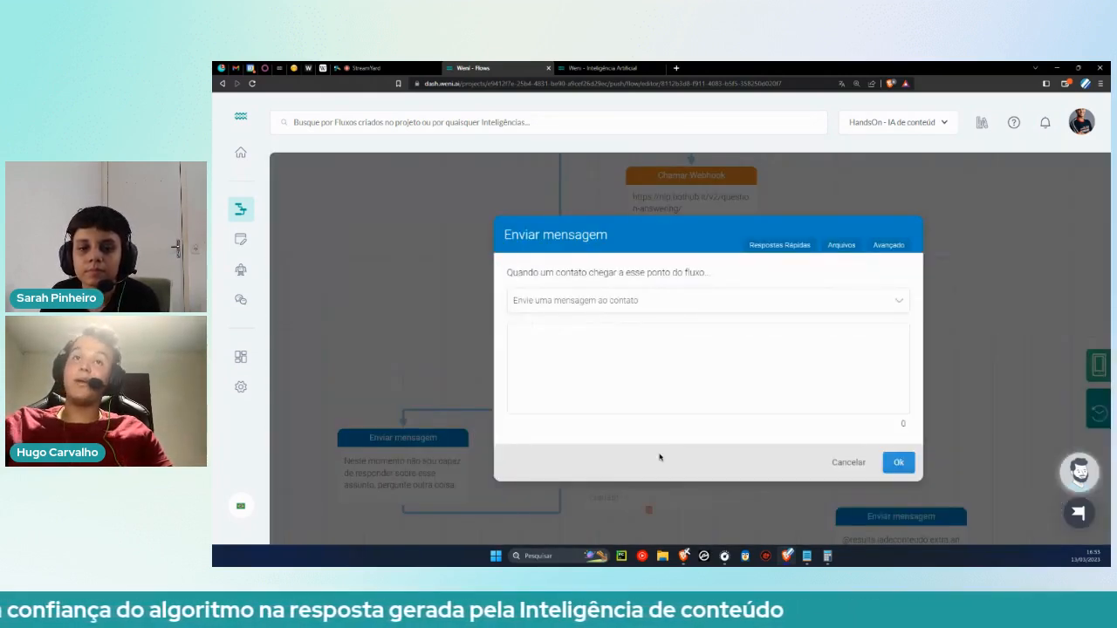
pyautogui.click(661, 302)
pyautogui.write('divi')
pyautogui.click(591, 330)
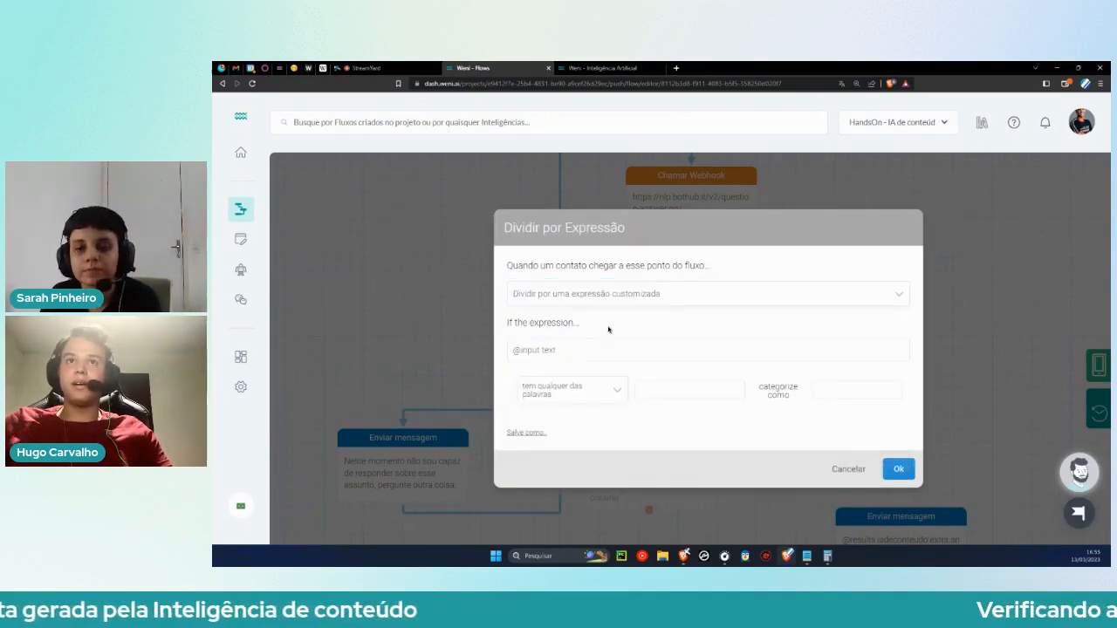
pyautogui.click(606, 351)
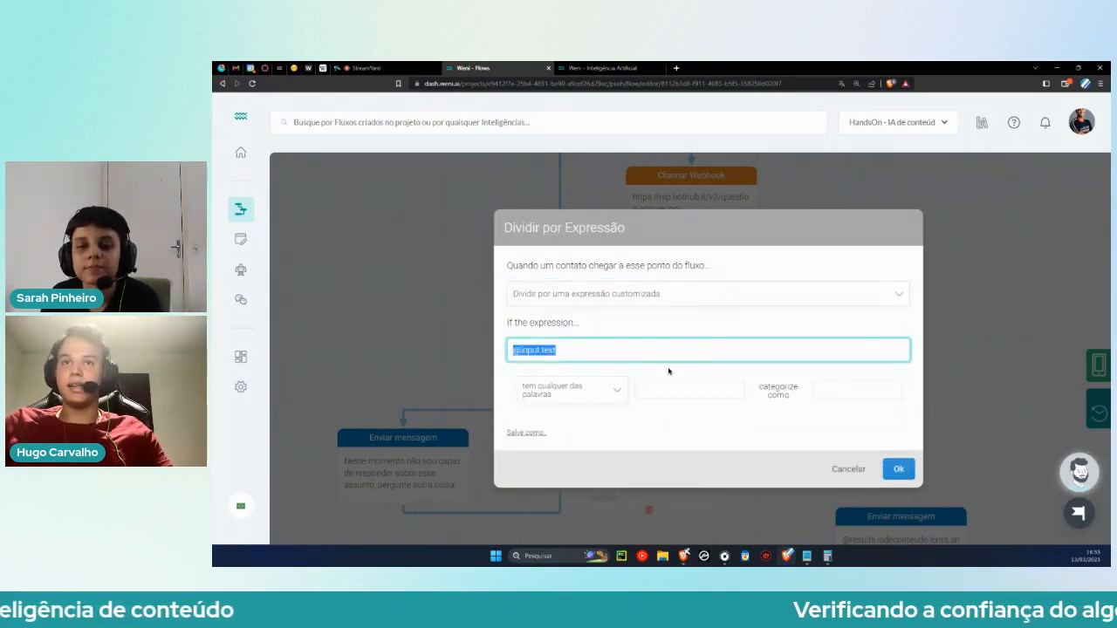
pyautogui.press('BackSpace')
pyautogui.write('@')
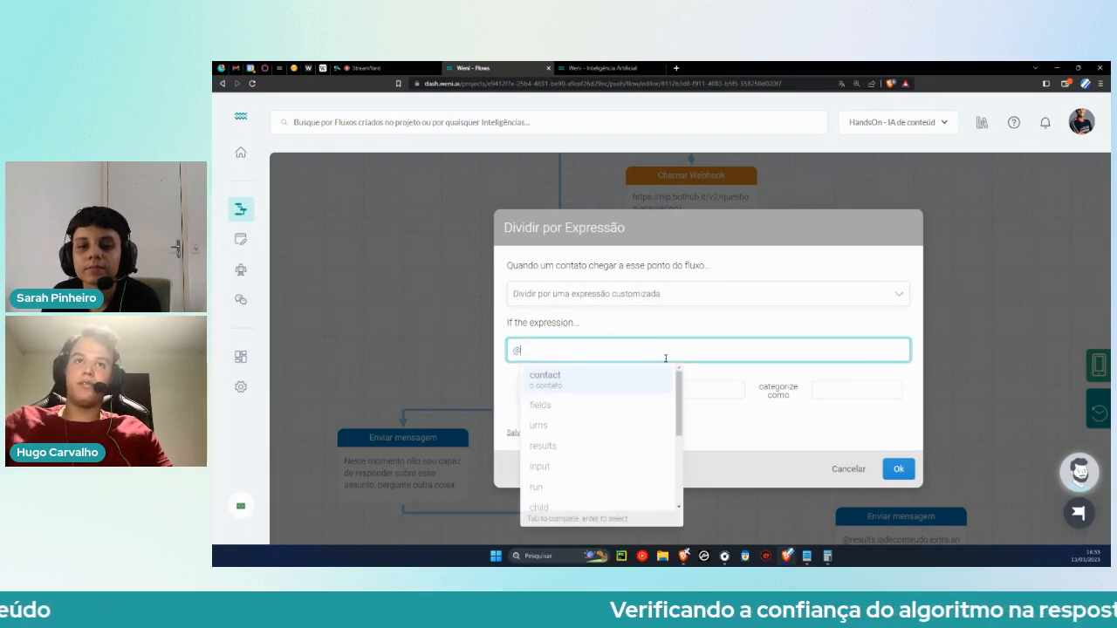
pyautogui.click(903, 465)
pyautogui.scroll(-1, 796, 442)
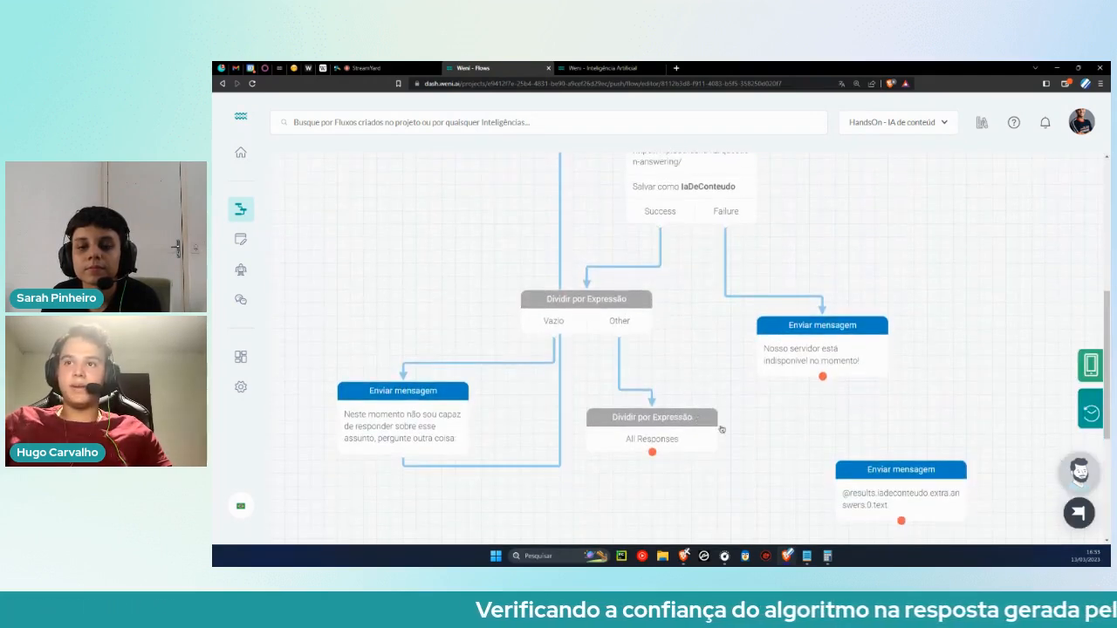
pyautogui.click(893, 488)
pyautogui.tripleClick(710, 347)
pyautogui.hotkey('ctrl', 'c')
pyautogui.click(850, 464)
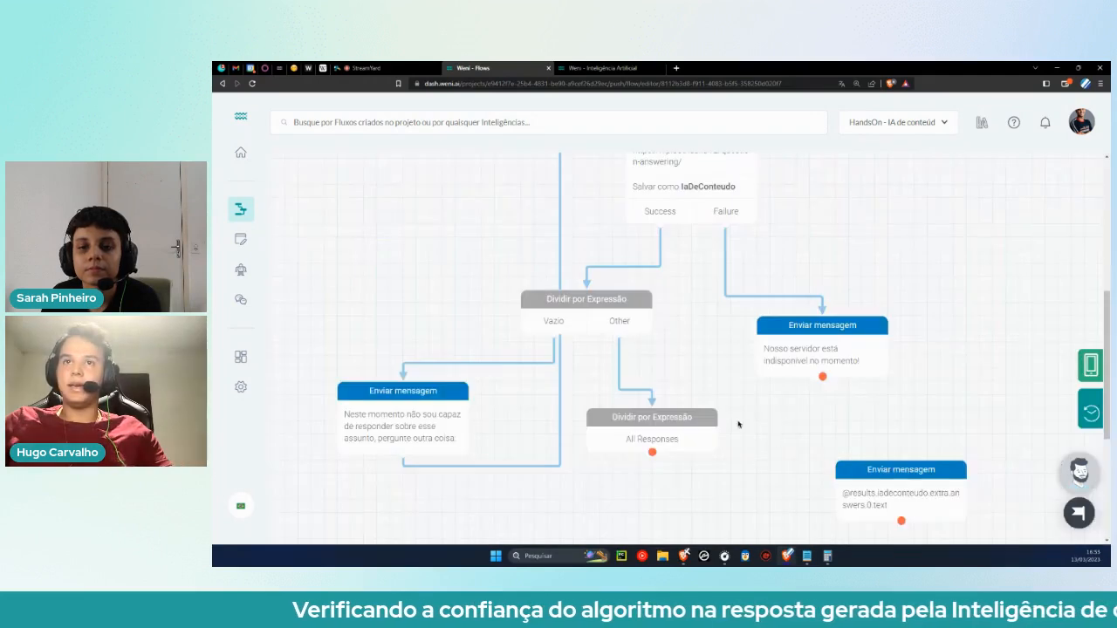
pyautogui.click(673, 439)
pyautogui.click(568, 348)
pyautogui.hotkey('ctrl', 'v')
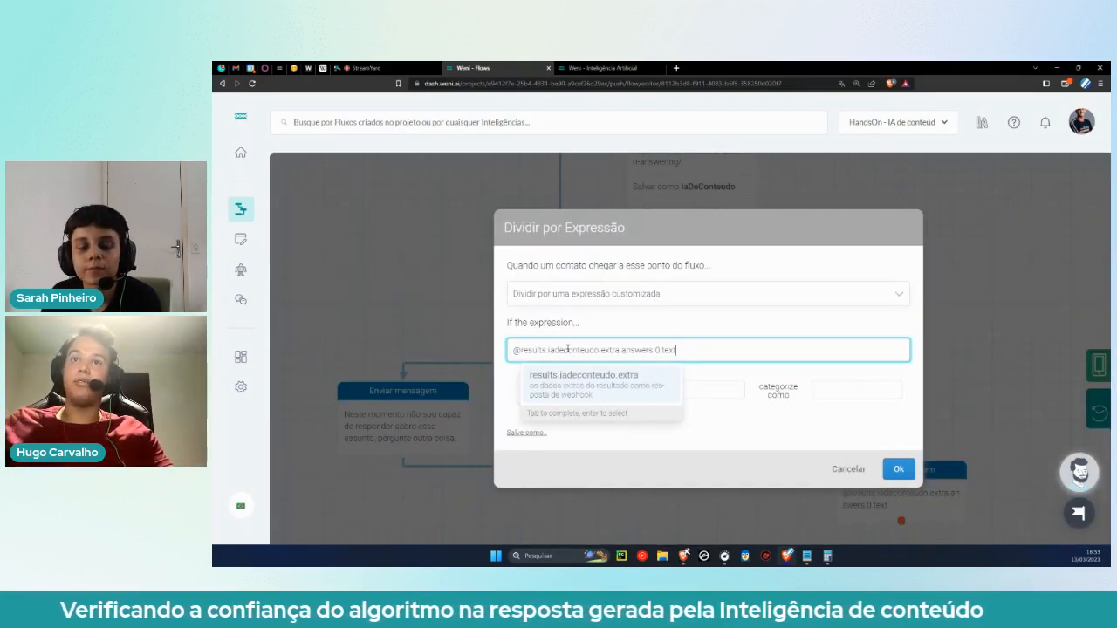
pyautogui.click(603, 66)
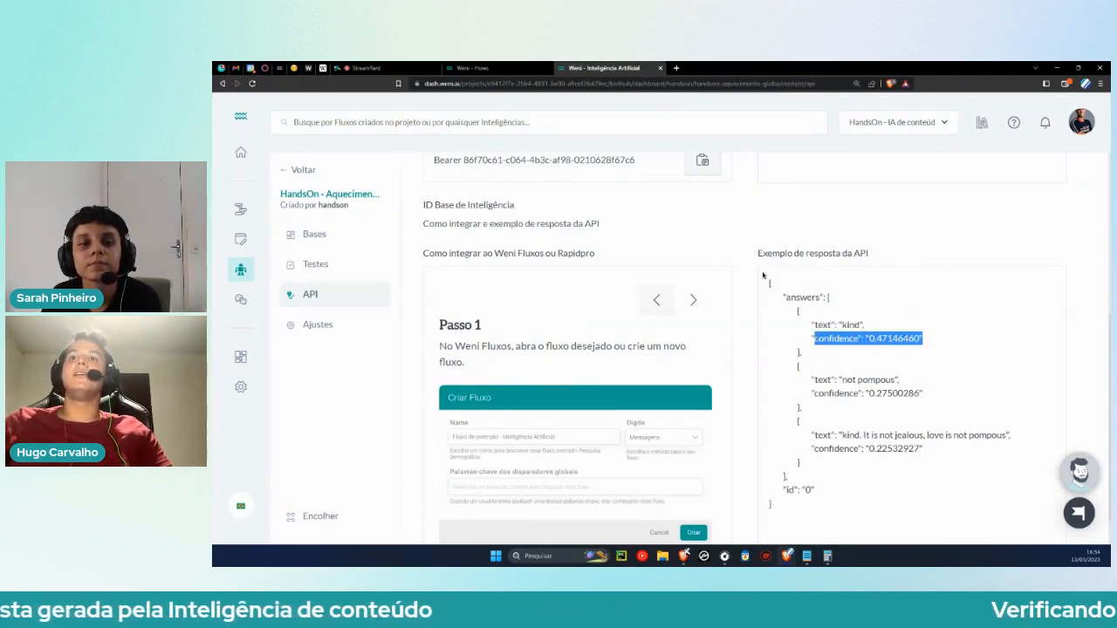
pyautogui.moveTo(805, 354)
pyautogui.mouseDown()
pyautogui.moveTo(810, 325)
pyautogui.moveTo(788, 294)
pyautogui.moveTo(800, 351)
pyautogui.mouseUp()
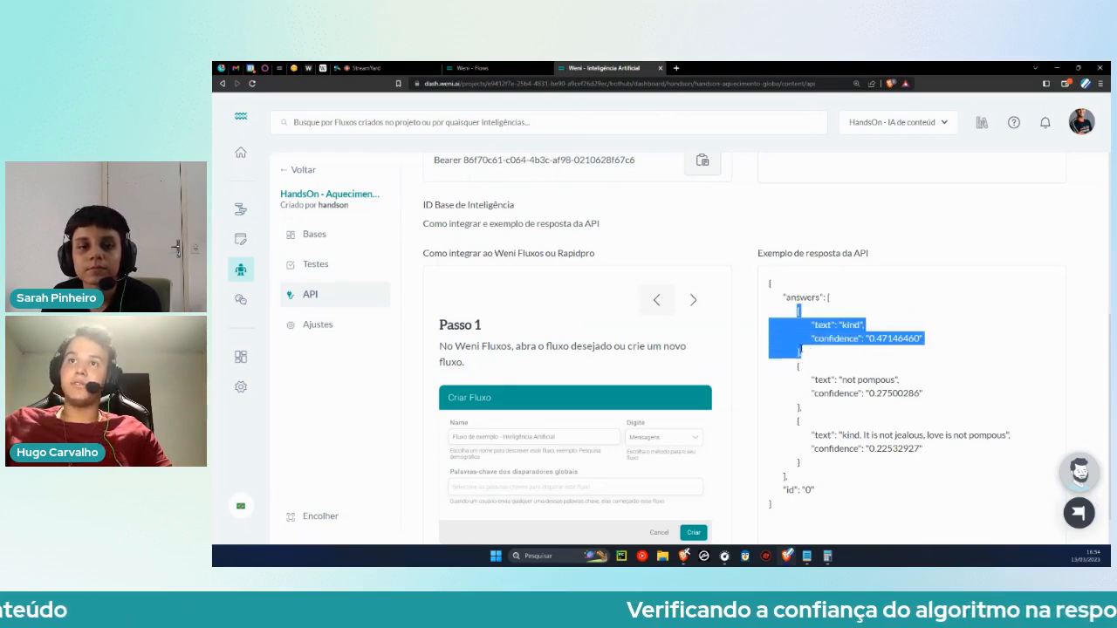
pyautogui.click(812, 357)
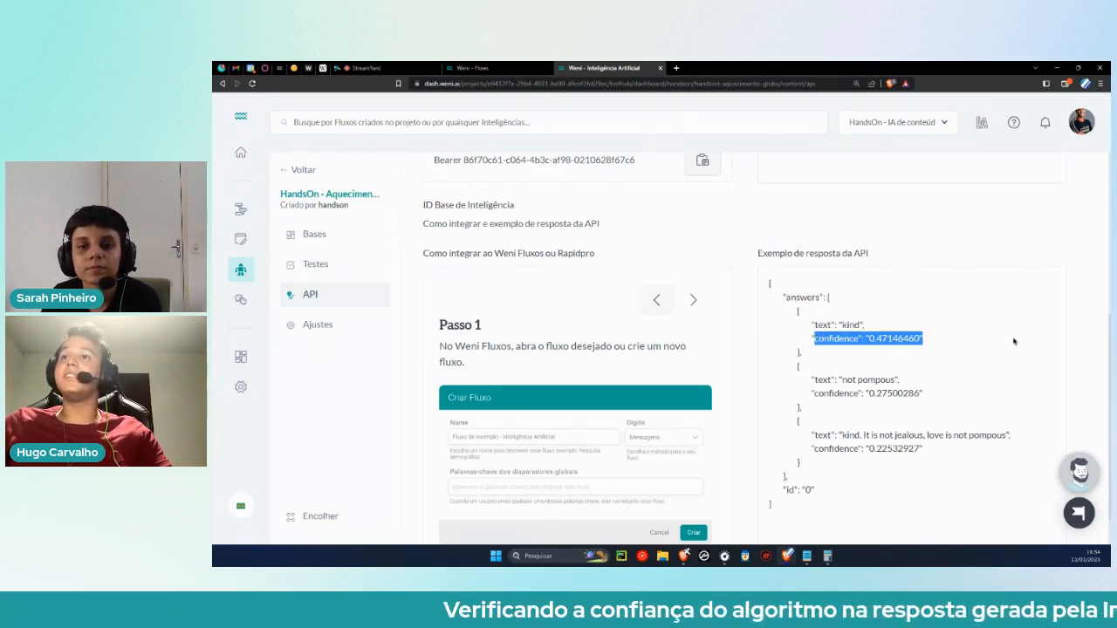
pyautogui.click(475, 67)
pyautogui.click(601, 391)
pyautogui.moveTo(677, 350); pyautogui.dragTo(508, 356)
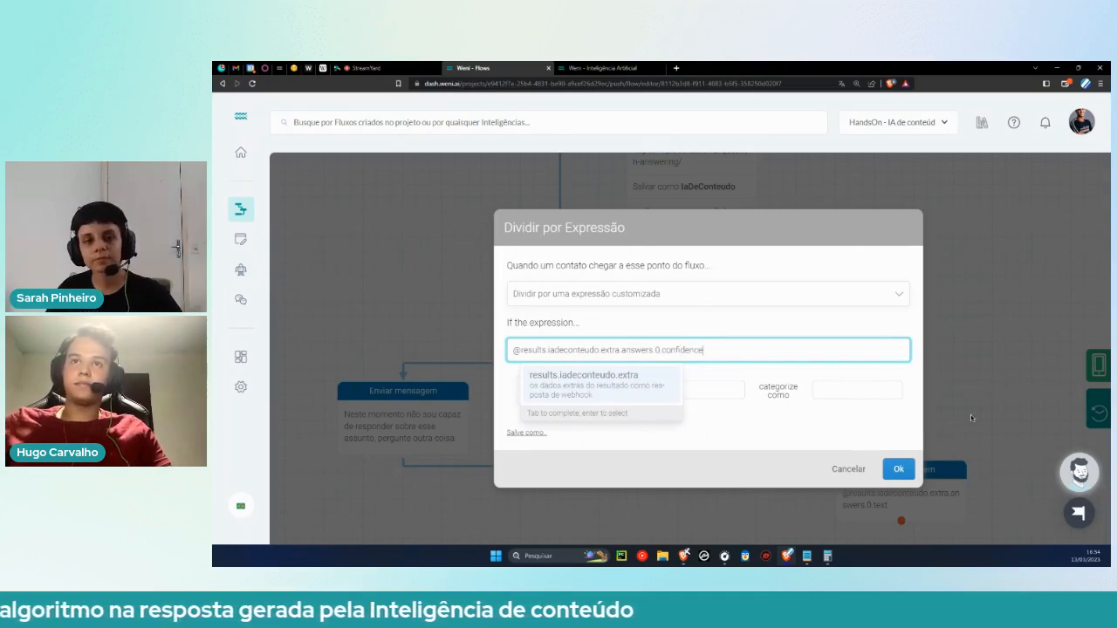
# Add the rule "tem um número igual ou acima" 0.4 to the confidence split, categorized as "Alta qualidade", and save the node.
pyautogui.click(592, 393)
pyautogui.scroll(-3, 572, 349)
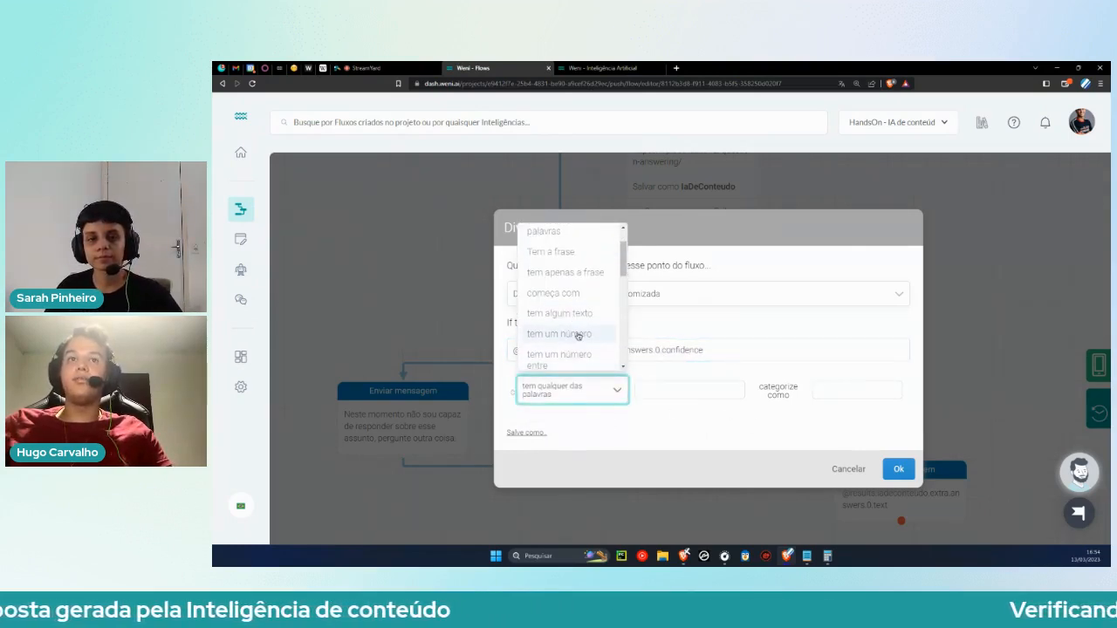
pyautogui.scroll(-2, 578, 337)
pyautogui.scroll(-2, 576, 323)
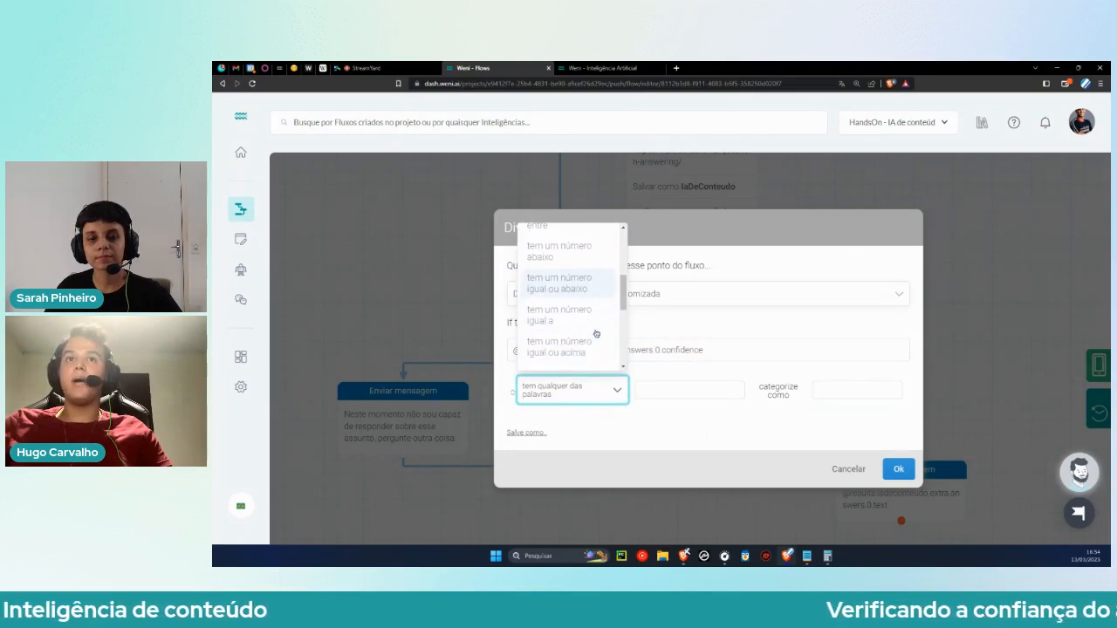
pyautogui.click(573, 346)
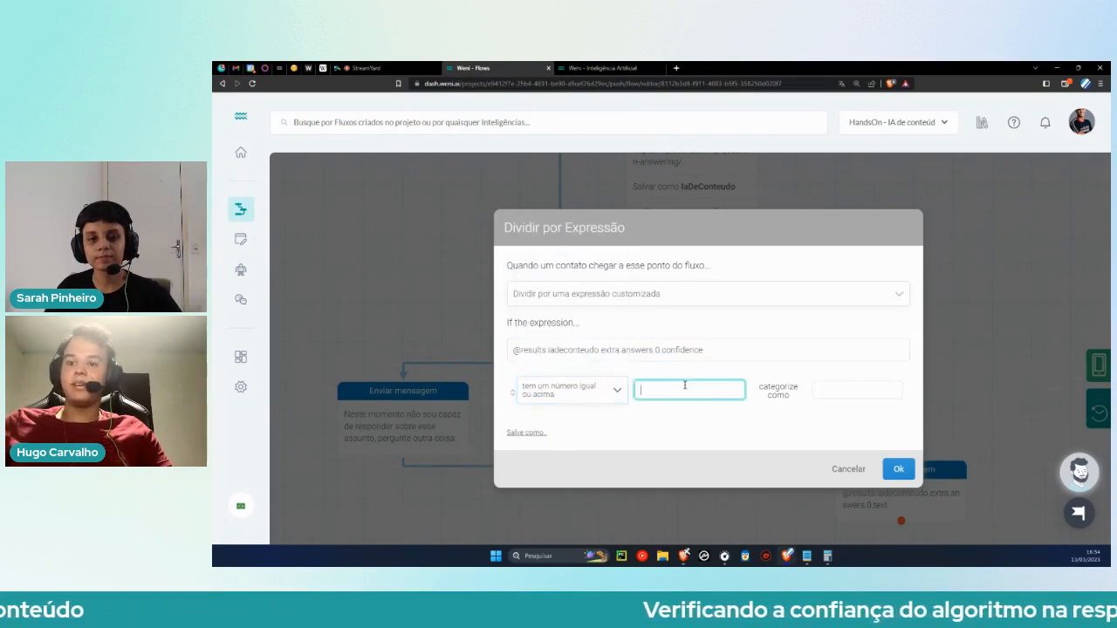
pyautogui.write('0.4')
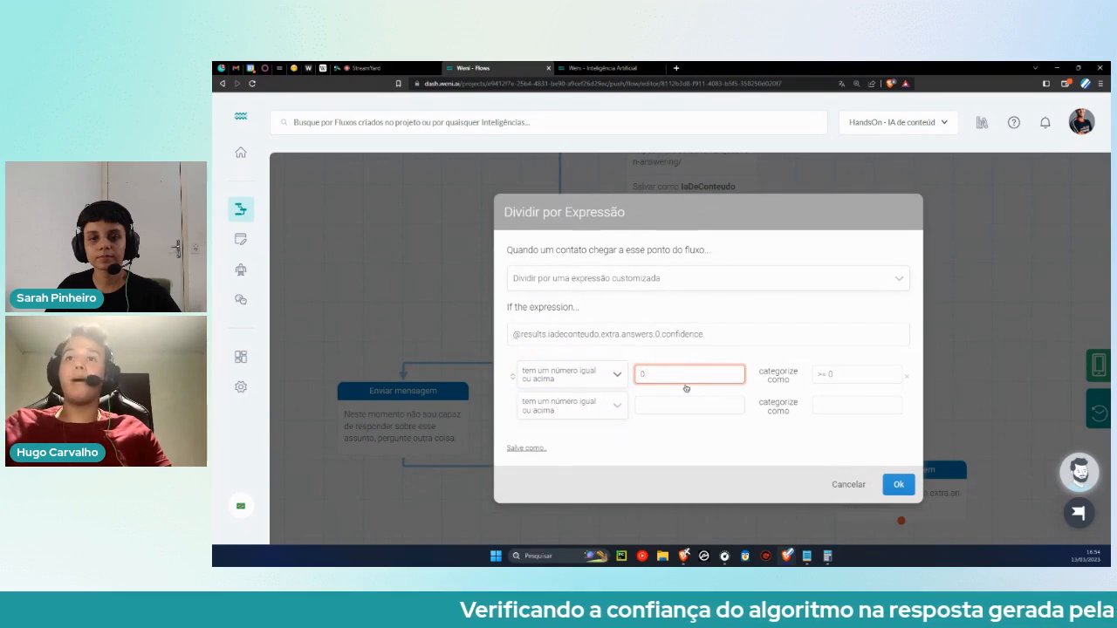
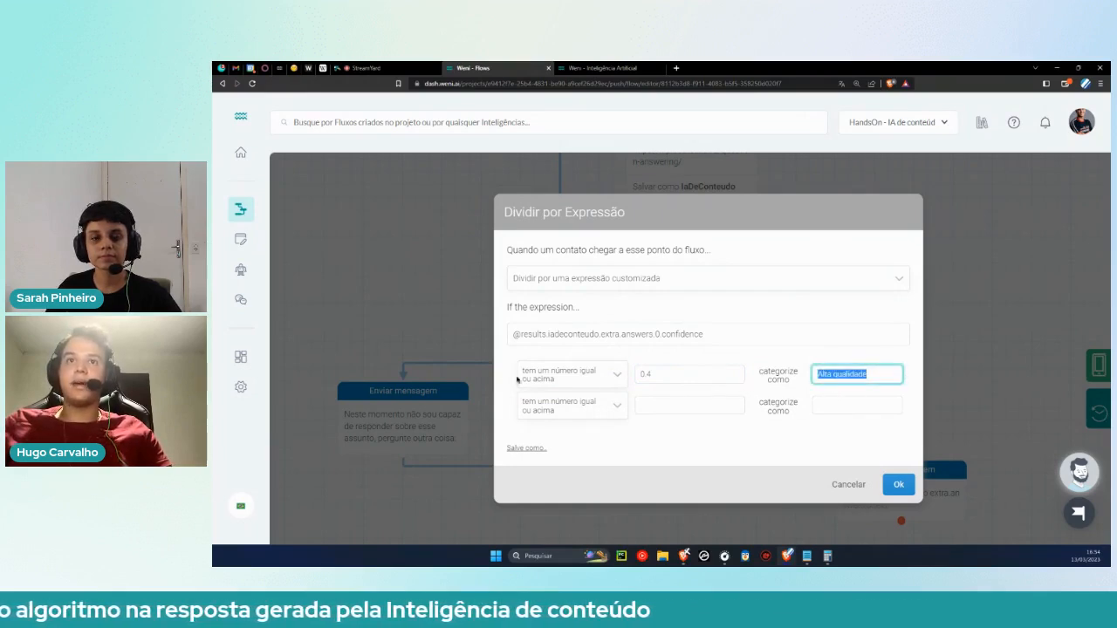
pyautogui.click(900, 486)
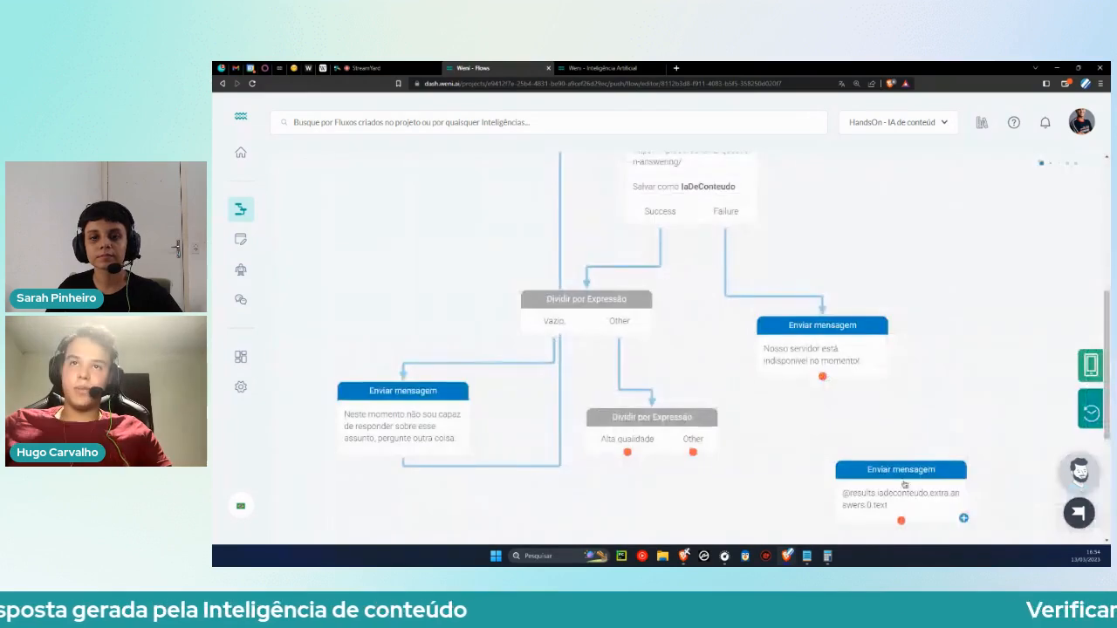
# Connect the confidence split's Alta qualidade exit to the answer message and rearrange both nodes with the message below the split.
pyautogui.scroll(-4, 875, 387)
pyautogui.moveTo(902, 319); pyautogui.dragTo(667, 438)
pyautogui.moveTo(669, 265); pyautogui.dragTo(807, 302)
pyautogui.moveTo(688, 404); pyautogui.dragTo(798, 385)
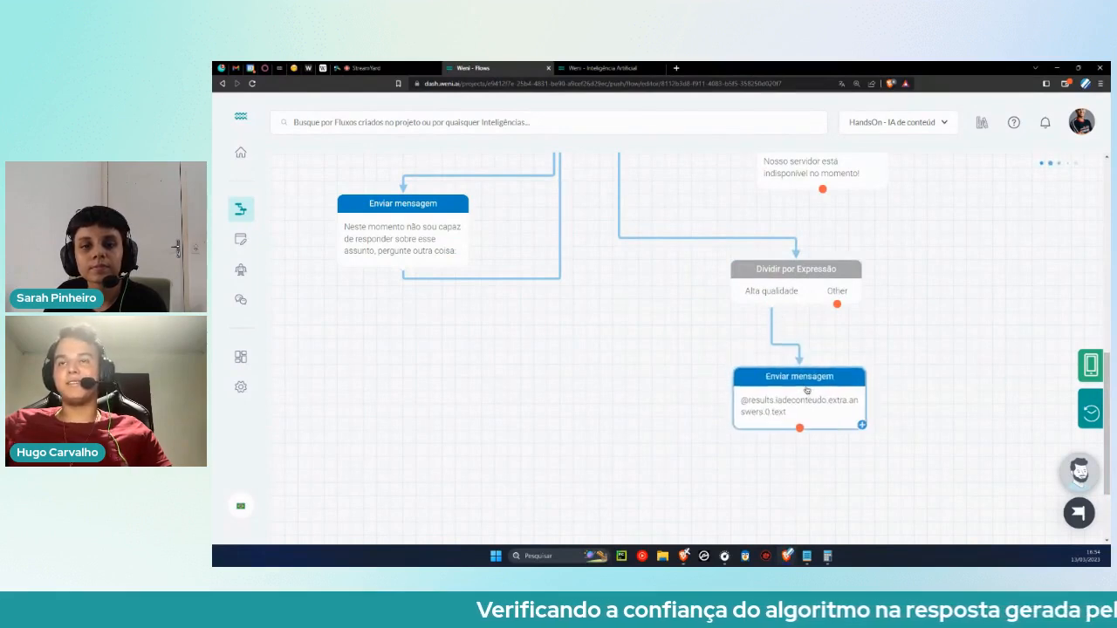
pyautogui.scroll(3, 850, 346)
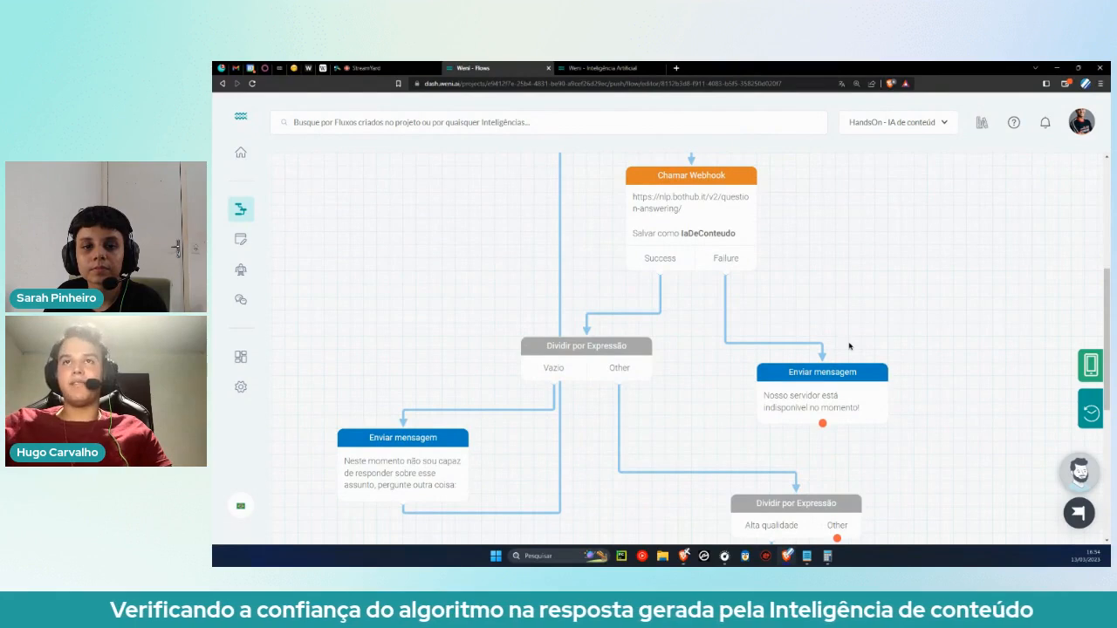
pyautogui.scroll(-2, 849, 346)
pyautogui.moveTo(859, 467); pyautogui.dragTo(793, 470)
pyautogui.moveTo(717, 473); pyautogui.dragTo(665, 473)
# Connect the confidence split's Other exit to the out-of-scope message node.
pyautogui.moveTo(838, 352); pyautogui.dragTo(855, 438)
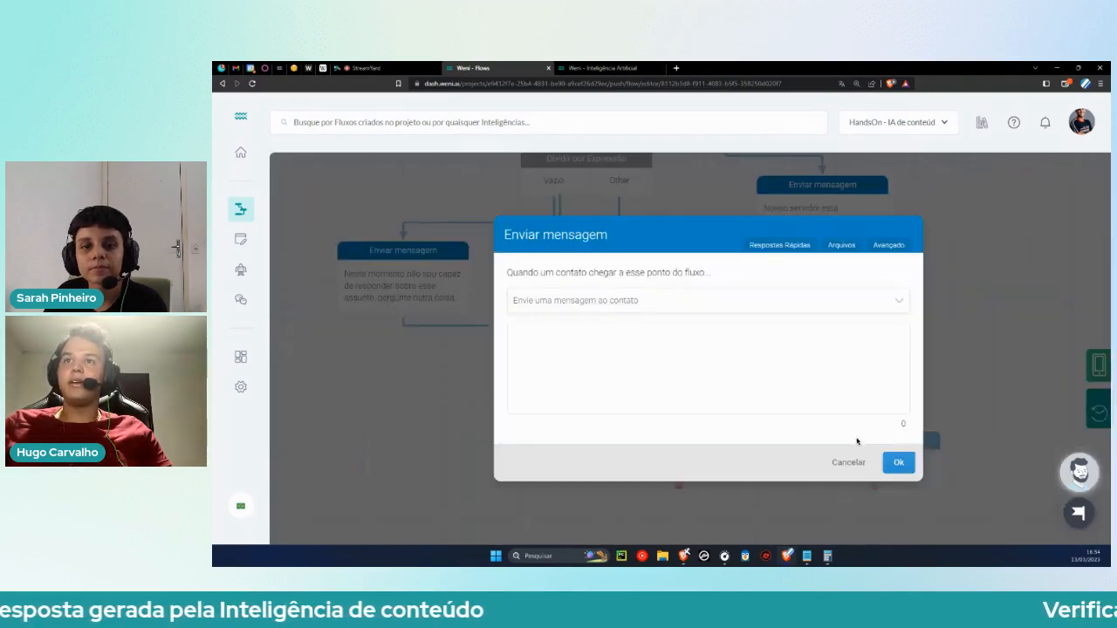
pyautogui.click(850, 460)
pyautogui.moveTo(838, 353); pyautogui.dragTo(445, 357)
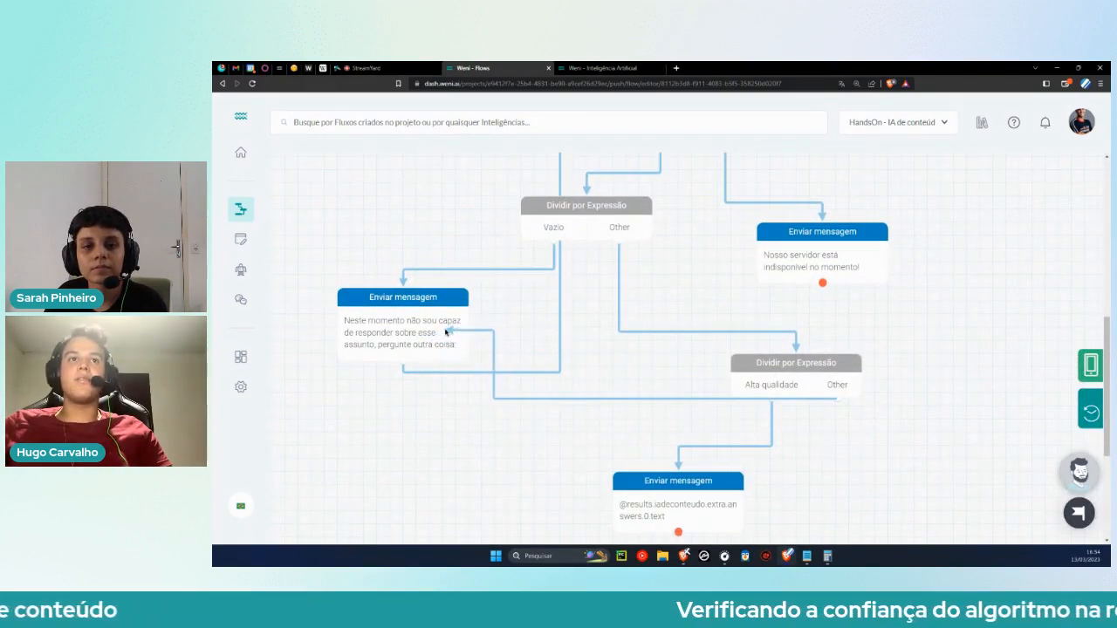
pyautogui.moveTo(417, 321); pyautogui.dragTo(416, 321)
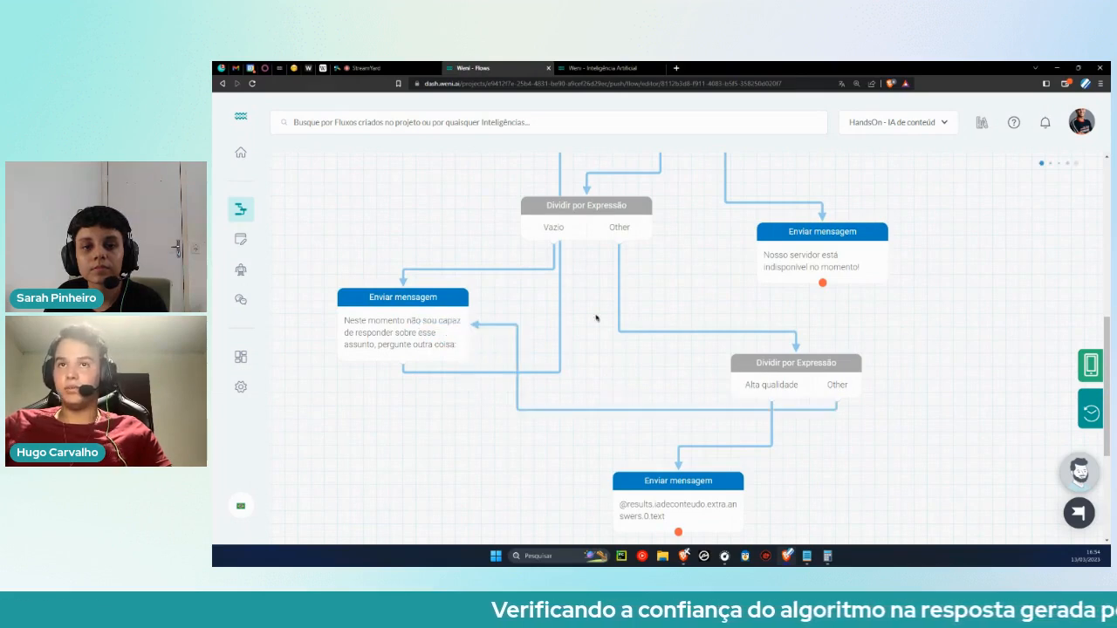
# Open the flow simulator and test the flow with the off-topic question "o céu é azul?".
pyautogui.scroll(-3, 800, 303)
pyautogui.scroll(10, 903, 349)
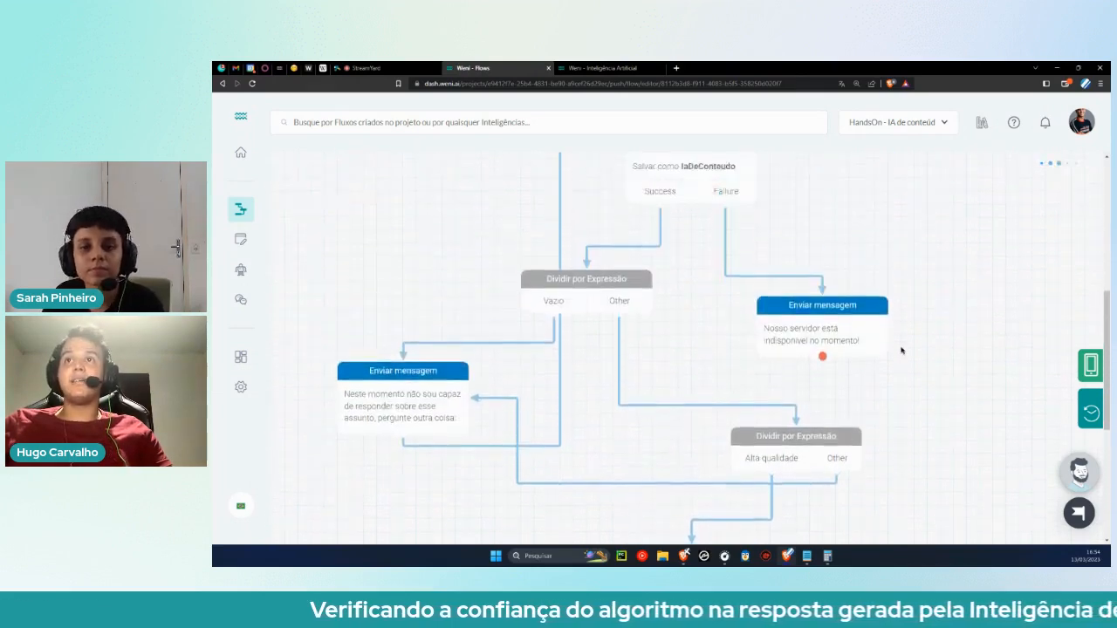
pyautogui.scroll(-10, 986, 342)
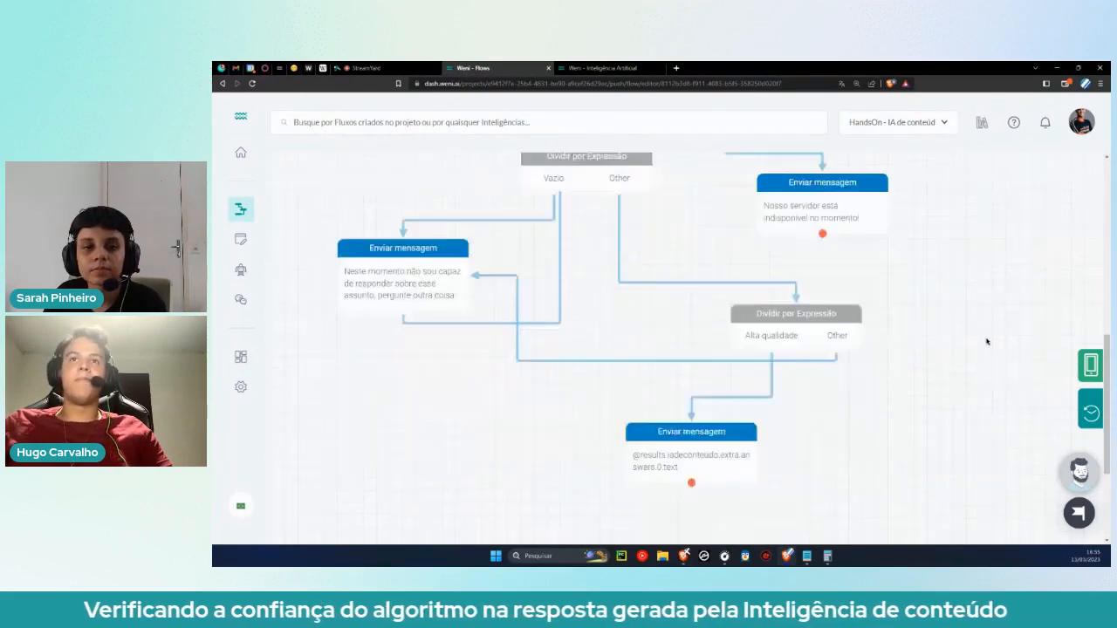
pyautogui.click(1090, 365)
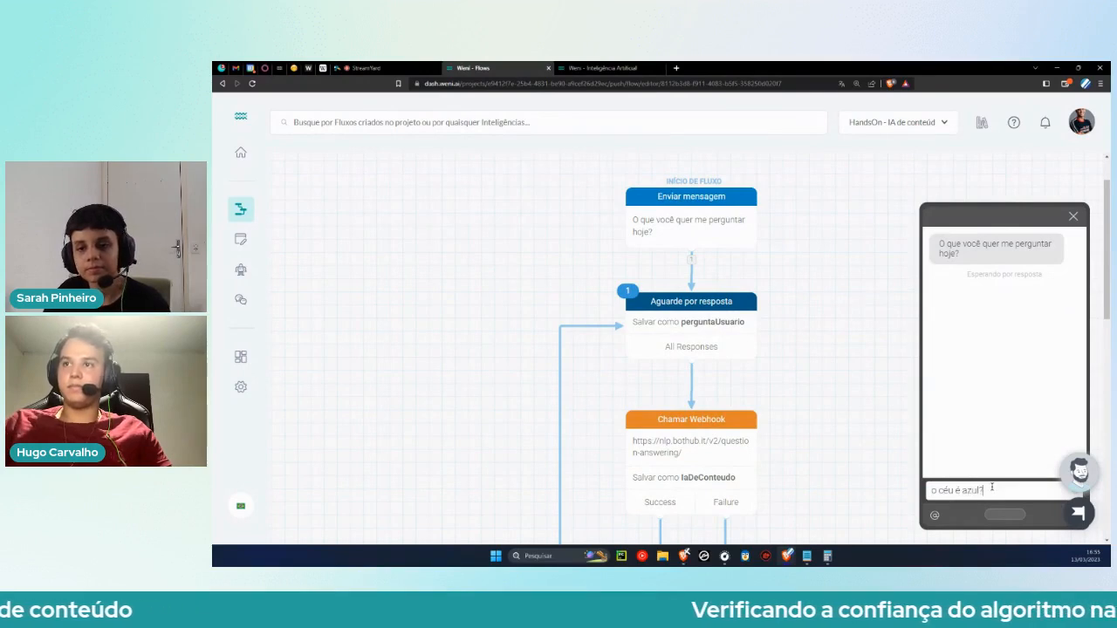
pyautogui.press('Return')
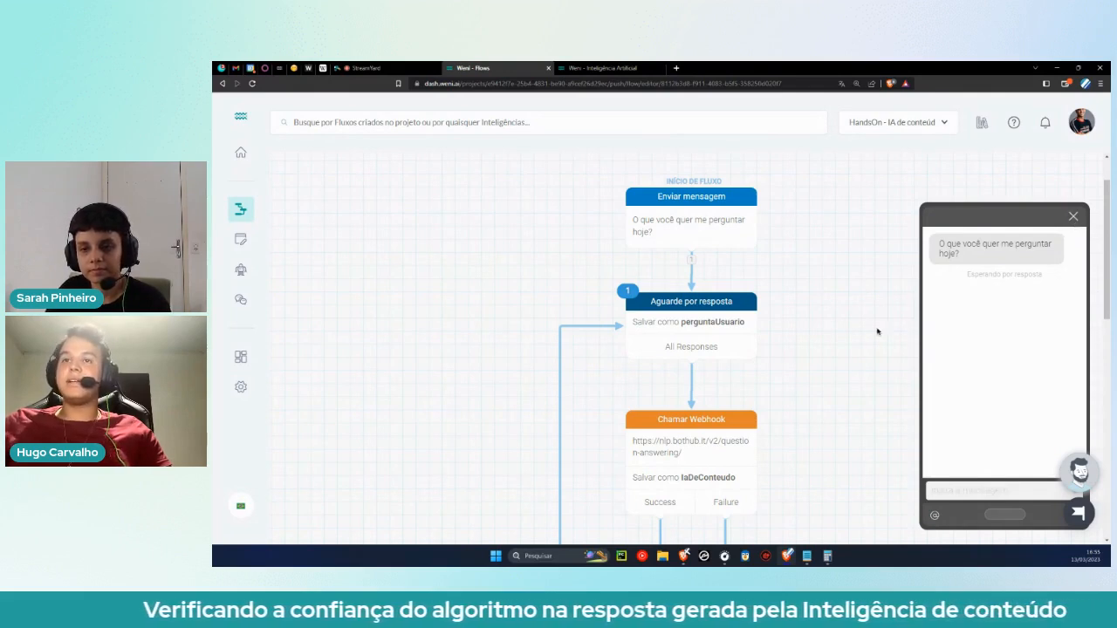
# Raise the Alta qualidade rule's minimum confidence to 0.9 in the confidence split and save it.
pyautogui.scroll(-13, 743, 378)
pyautogui.scroll(3, 724, 346)
pyautogui.click(766, 304)
pyautogui.click(676, 375)
pyautogui.press('BackSpace')
pyautogui.write('9')
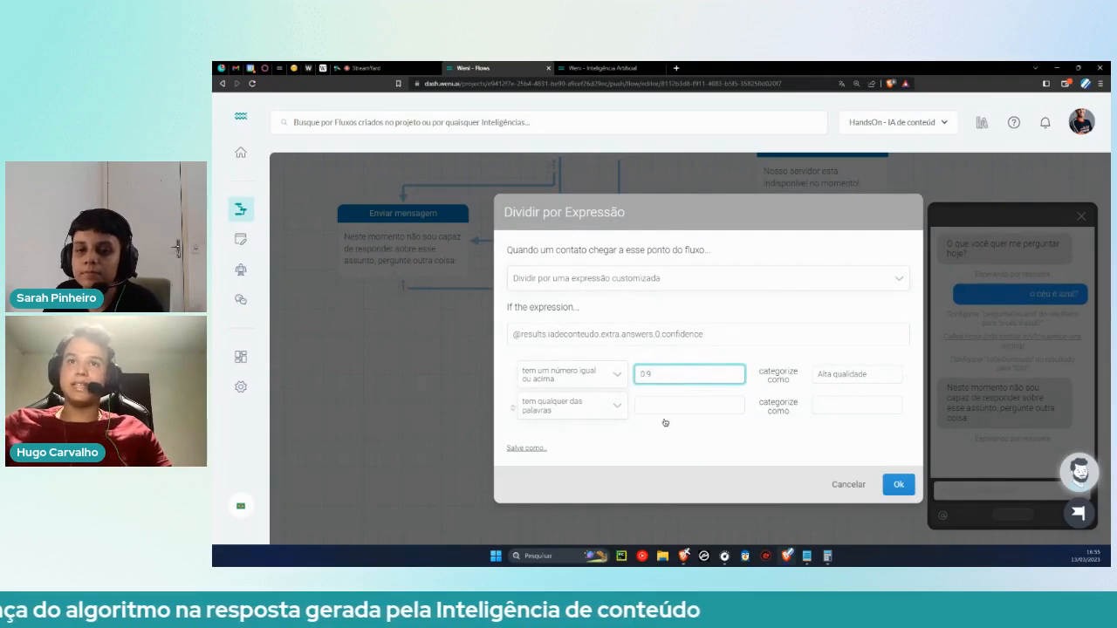
pyautogui.click(894, 485)
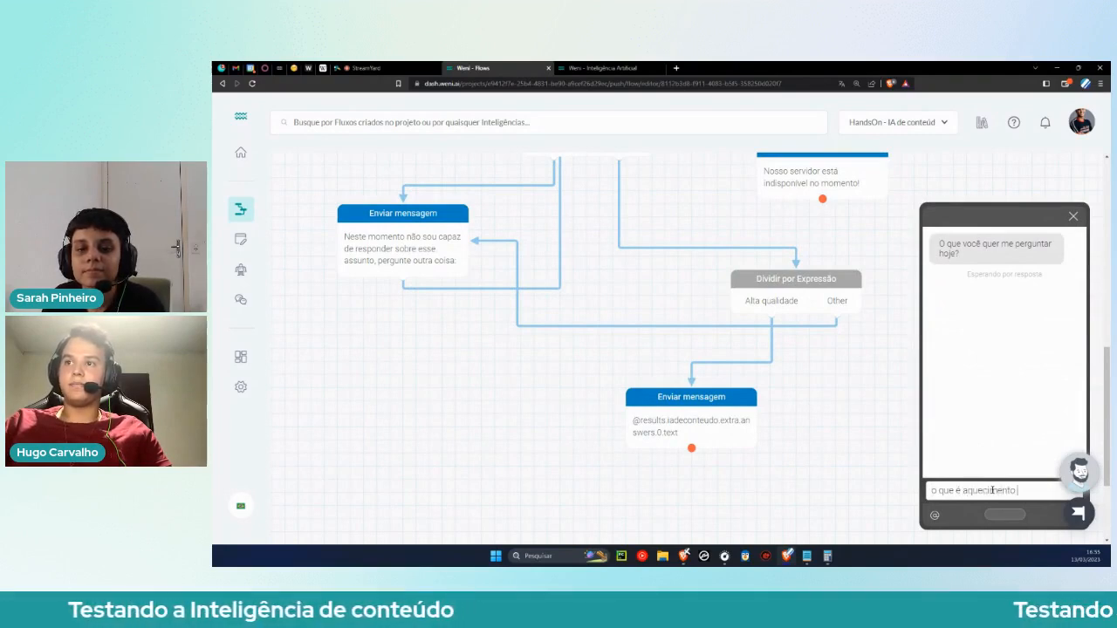
# Test the stricter confidence rule in the simulator with the question "o que é aquecimento global?" and follow its path through the flow.
pyautogui.write('lobal')
pyautogui.press('Return')
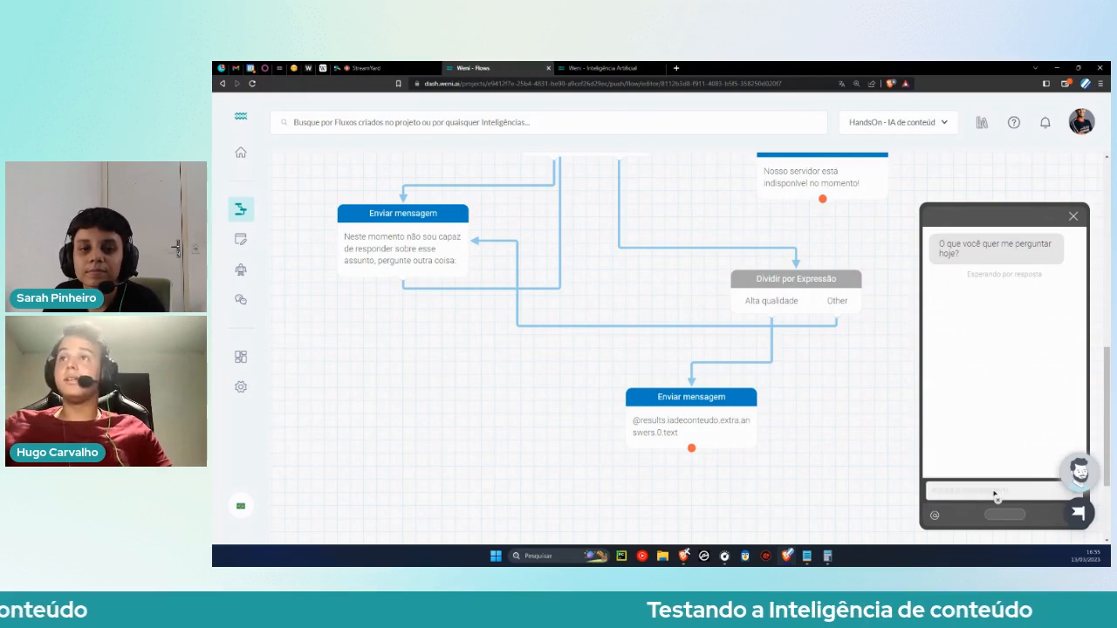
pyautogui.scroll(-1, 768, 427)
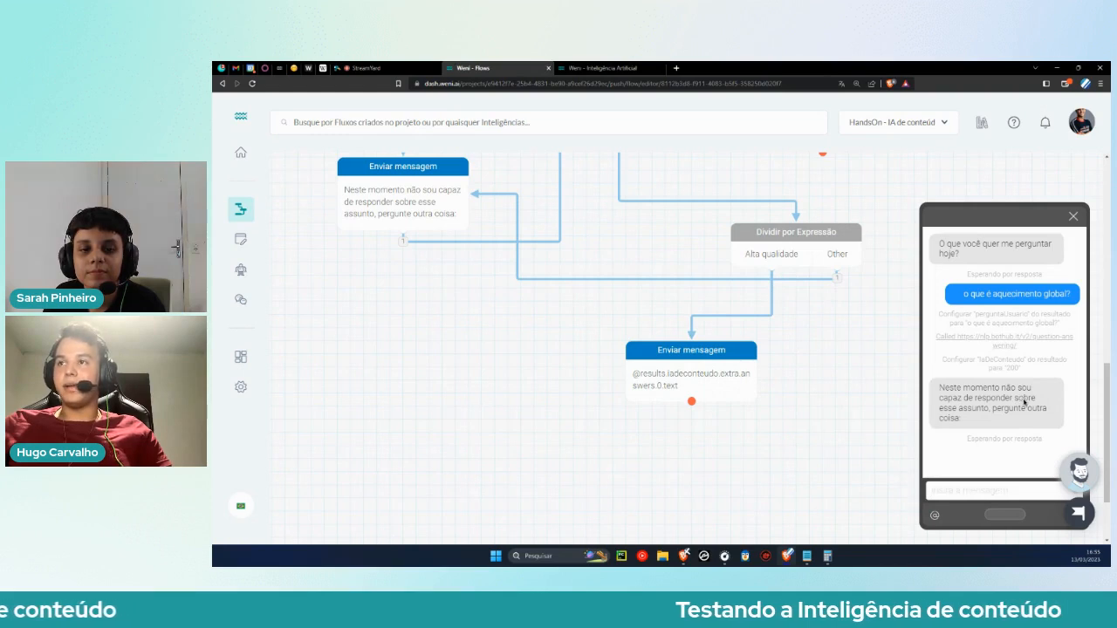
# Lower the Alta qualidade rule's minimum confidence to 0.5 in the confidence split and save it.
pyautogui.scroll(1, 833, 404)
pyautogui.scroll(3, 833, 404)
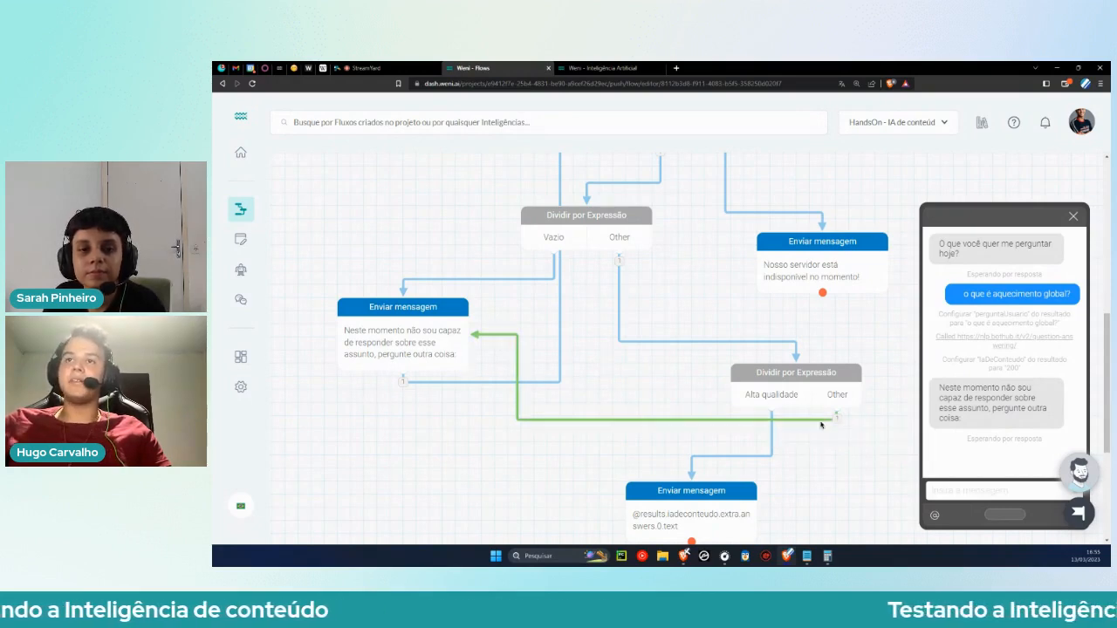
pyautogui.scroll(-4, 825, 422)
pyautogui.scroll(1, 821, 375)
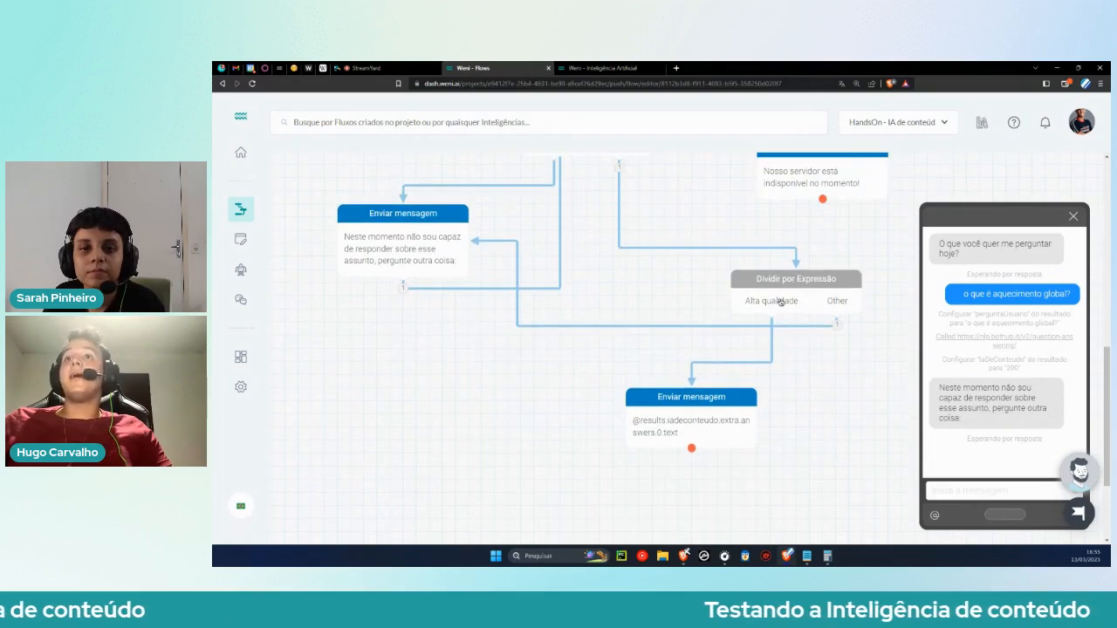
pyautogui.click(780, 293)
pyautogui.click(702, 378)
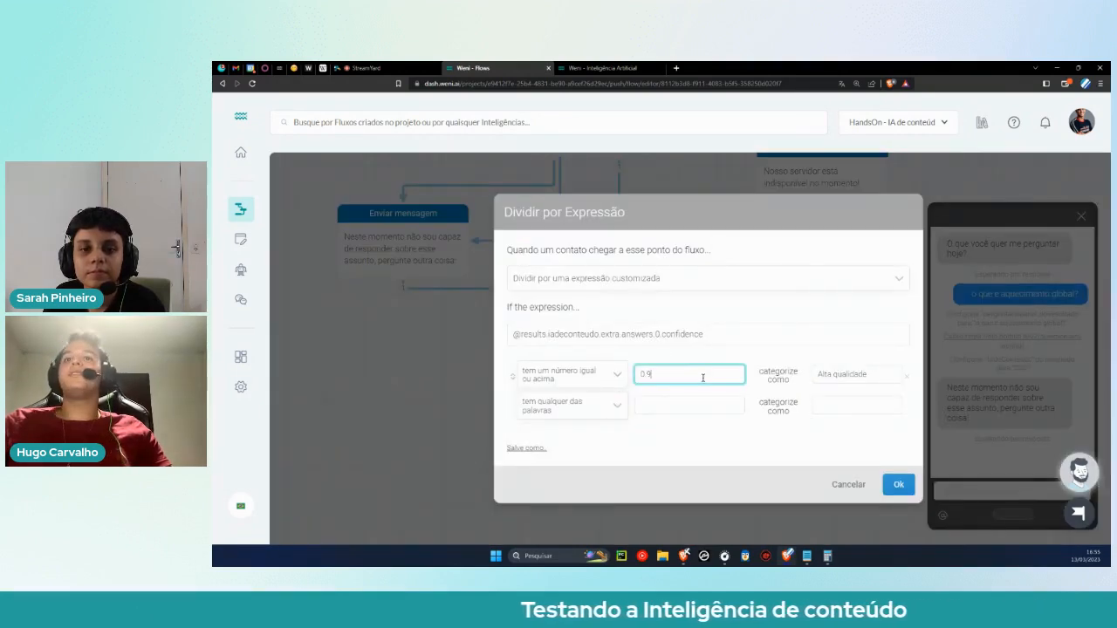
pyautogui.press('BackSpace')
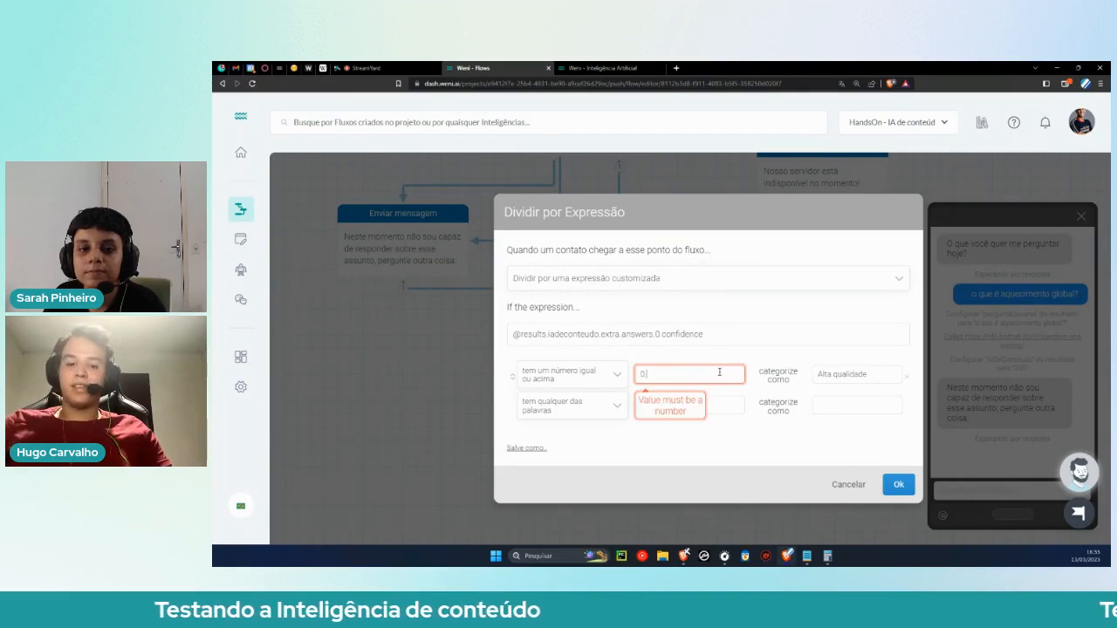
pyautogui.write('5')
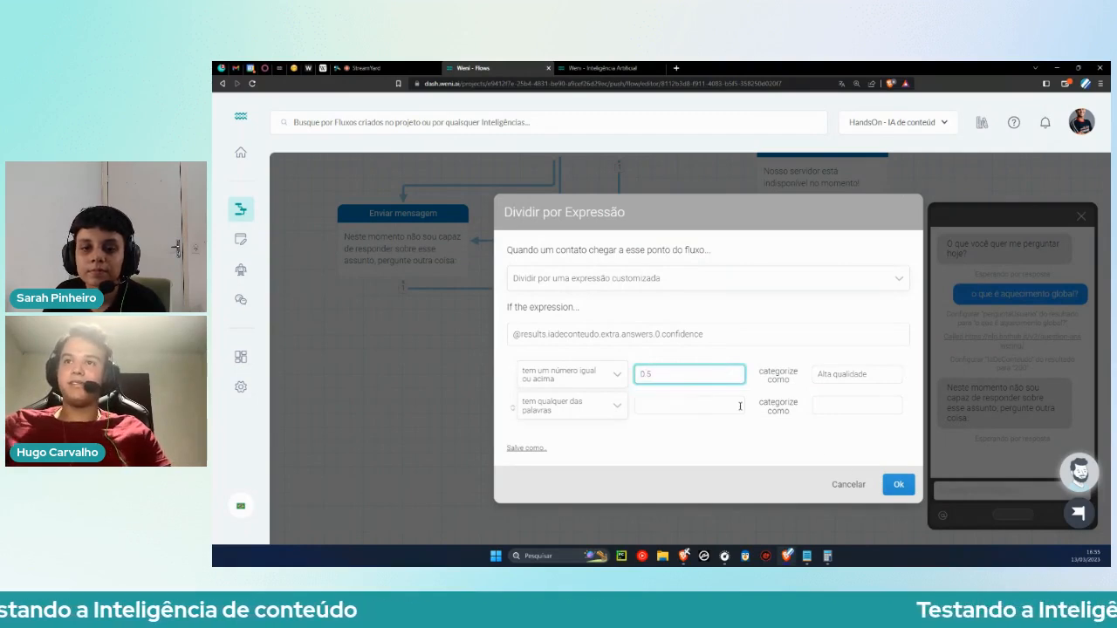
pyautogui.click(898, 485)
# Switch to the Notepad note and list the example percentages 50%, 40% and 80% on separate lines below the JSON request body.
pyautogui.scroll(4, 829, 437)
pyautogui.scroll(3, 821, 425)
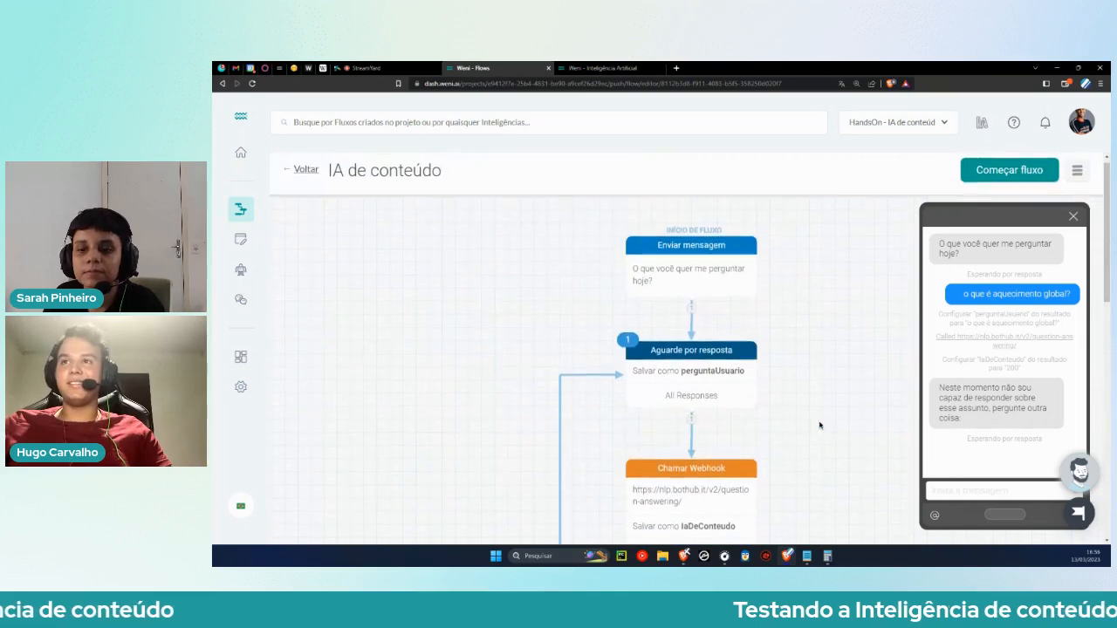
pyautogui.moveTo(808, 556)
pyautogui.click(758, 508)
pyautogui.click(803, 375)
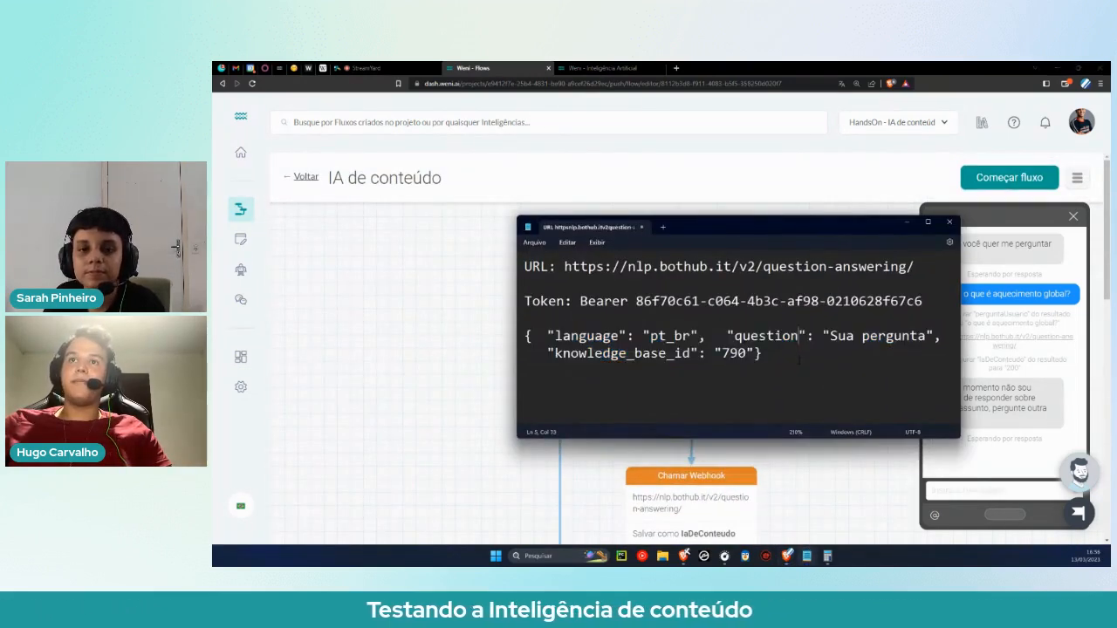
pyautogui.moveTo(790, 216); pyautogui.dragTo(761, 153)
pyautogui.press('Return')
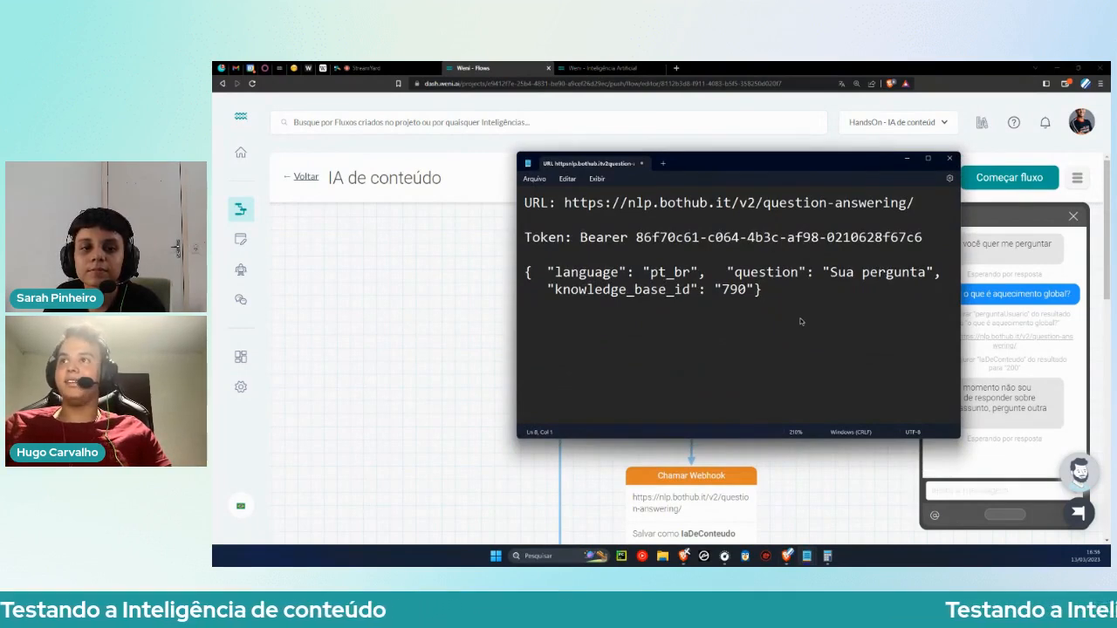
pyautogui.write('50% 40% ')
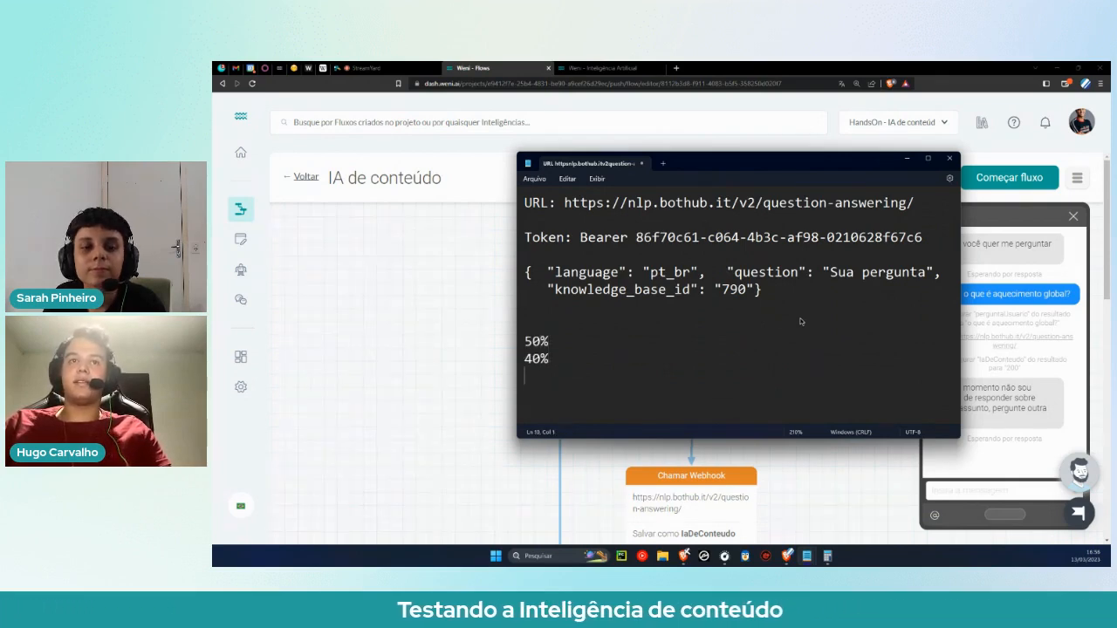
pyautogui.write('80')
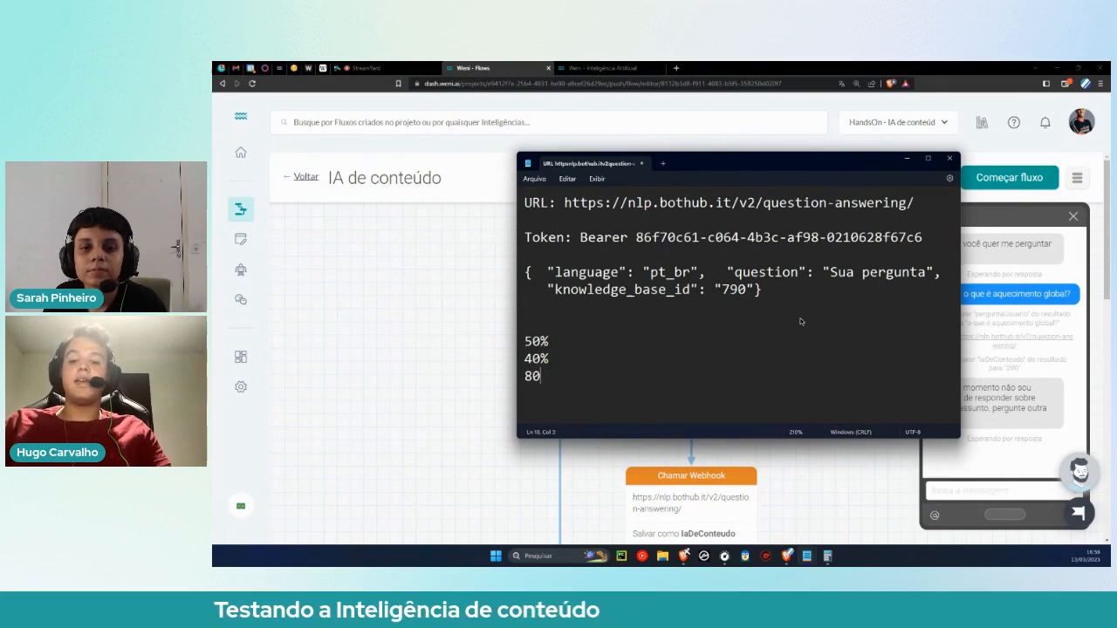
pyautogui.write('%')
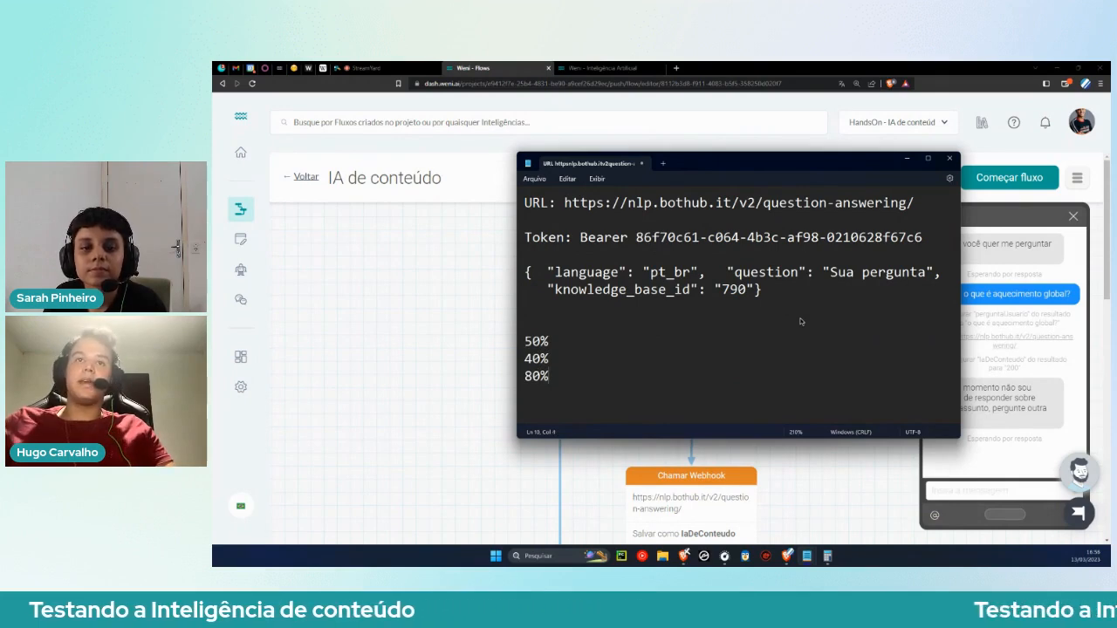
# Highlight the three example percentages in the note, repositioning its window for visibility, and minimize the note.
pyautogui.moveTo(524, 341); pyautogui.dragTo(552, 377)
pyautogui.click(552, 377)
pyautogui.moveTo(525, 341); pyautogui.dragTo(552, 377)
pyautogui.click(567, 377)
pyautogui.moveTo(674, 164); pyautogui.dragTo(708, 135)
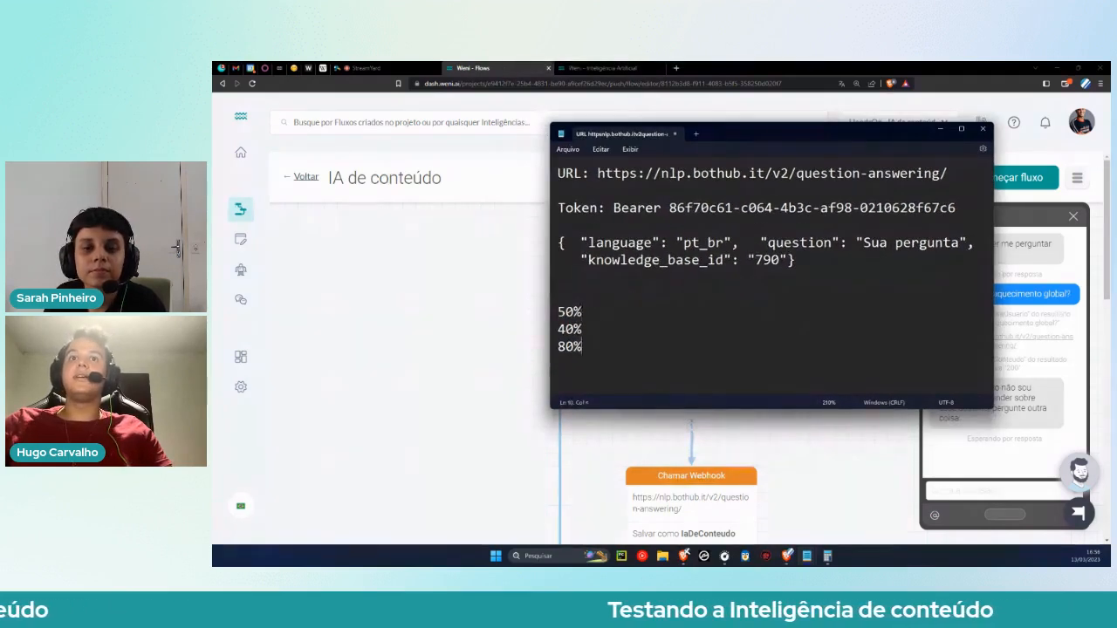
pyautogui.moveTo(595, 346); pyautogui.dragTo(558, 312)
pyautogui.click(593, 346)
pyautogui.click(607, 331)
pyautogui.moveTo(934, 135); pyautogui.dragTo(856, 145)
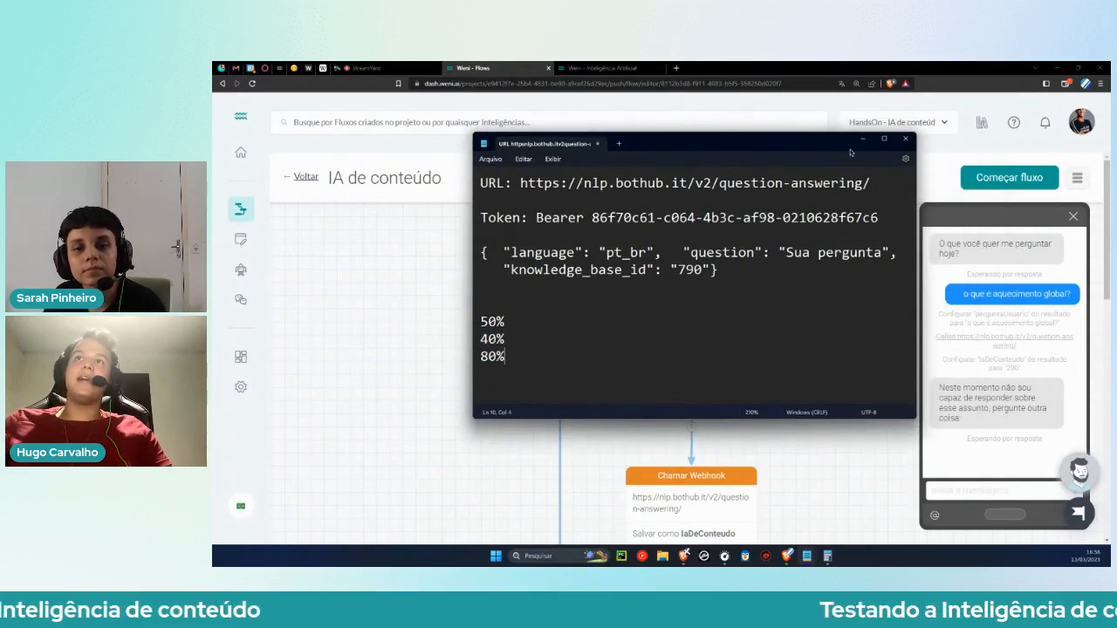
pyautogui.moveTo(508, 357); pyautogui.dragTo(465, 320)
pyautogui.click(510, 357)
pyautogui.click(864, 140)
# Set the Alta qualidade rule's minimum confidence to 0.7 in the confidence split and save it.
pyautogui.scroll(-12, 700, 387)
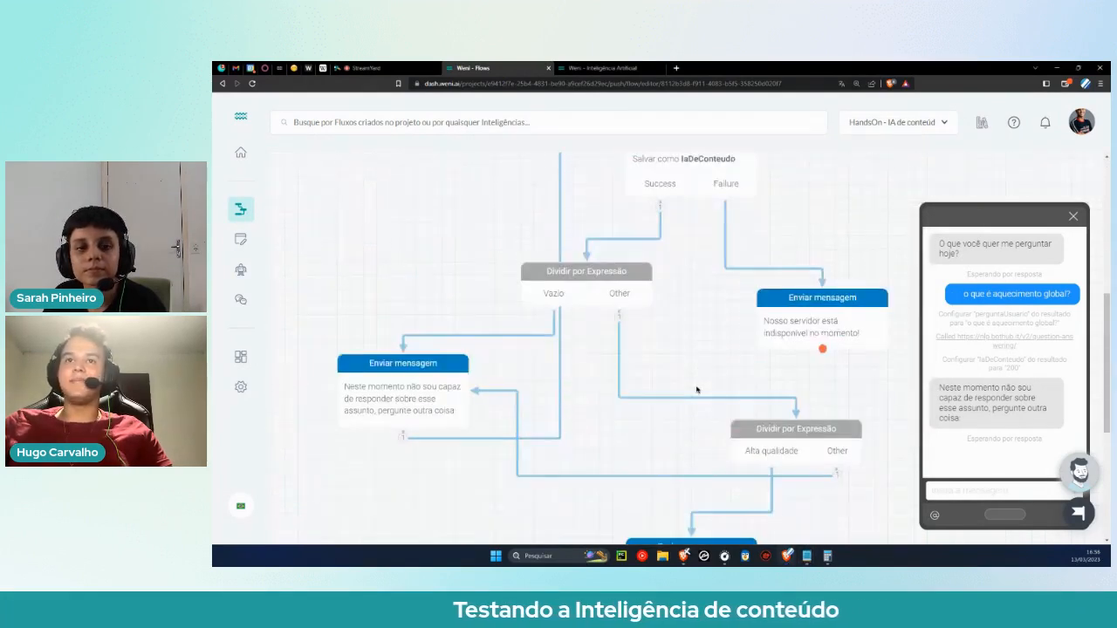
pyautogui.scroll(-2, 720, 384)
pyautogui.scroll(4, 744, 375)
pyautogui.click(764, 351)
pyautogui.click(670, 379)
pyautogui.press('BackSpace')
pyautogui.write('7')
pyautogui.moveTo(739, 376); pyautogui.dragTo(625, 377)
pyautogui.click(673, 437)
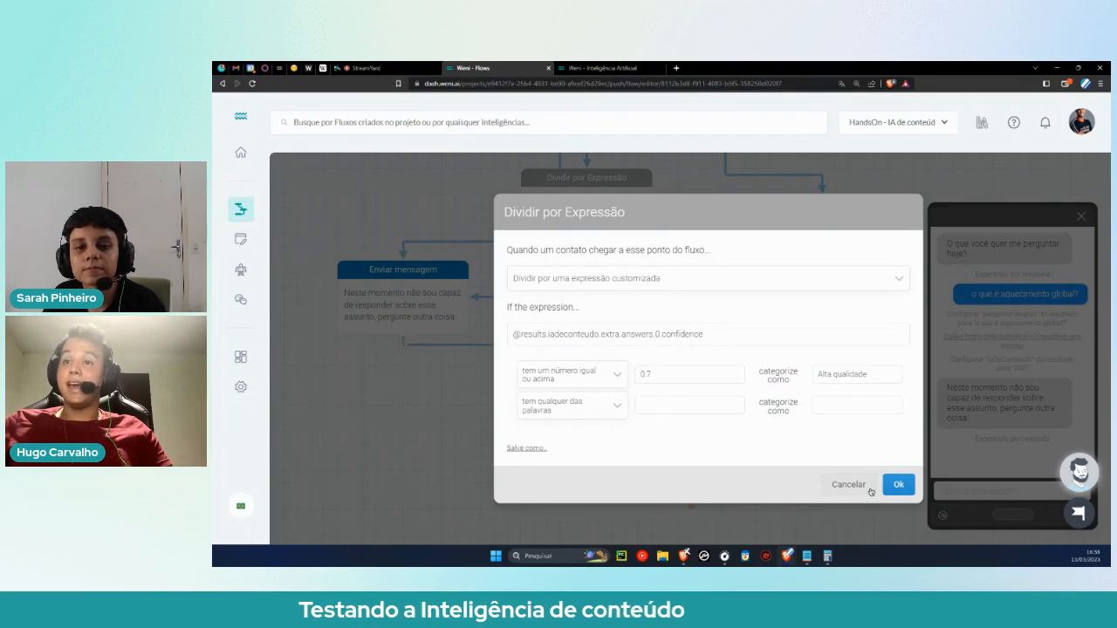
pyautogui.click(911, 485)
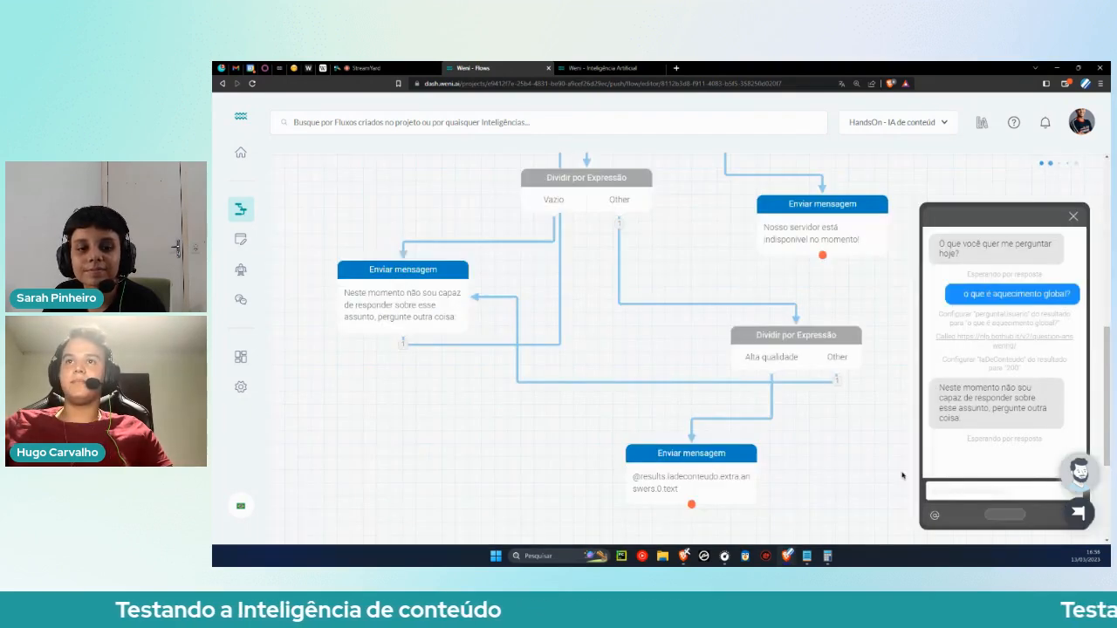
# Close the flow simulator and zoom the browser page out to 133% at the start of the flow.
pyautogui.scroll(10, 927, 388)
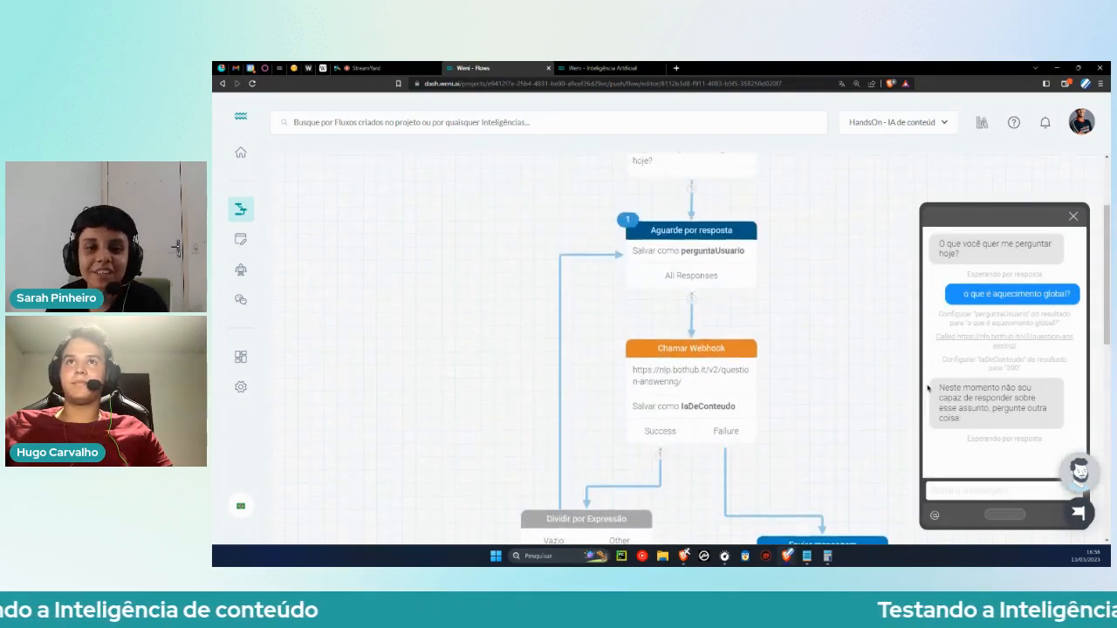
pyautogui.click(1074, 216)
pyautogui.hotkey('ctrl', '-')
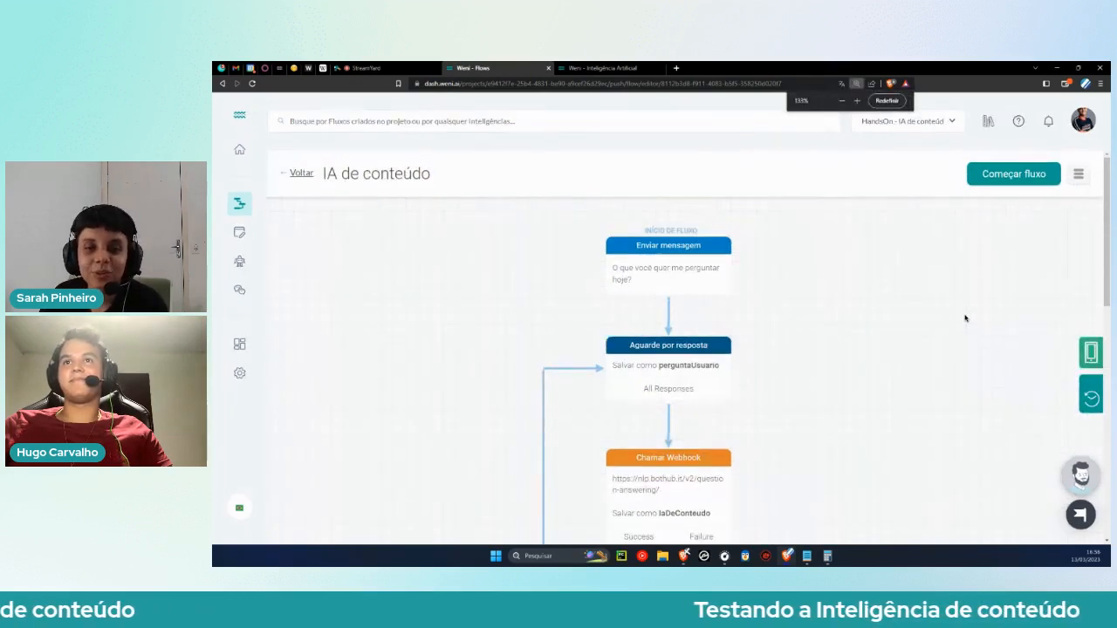
pyautogui.scroll(-2, 929, 351)
pyautogui.scroll(2, 928, 350)
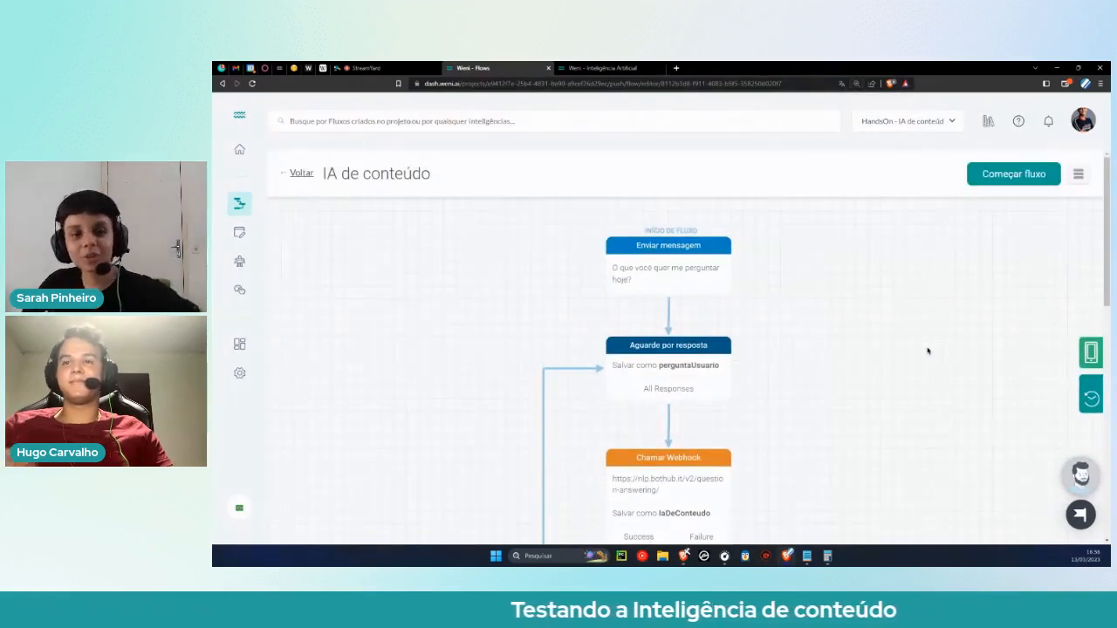